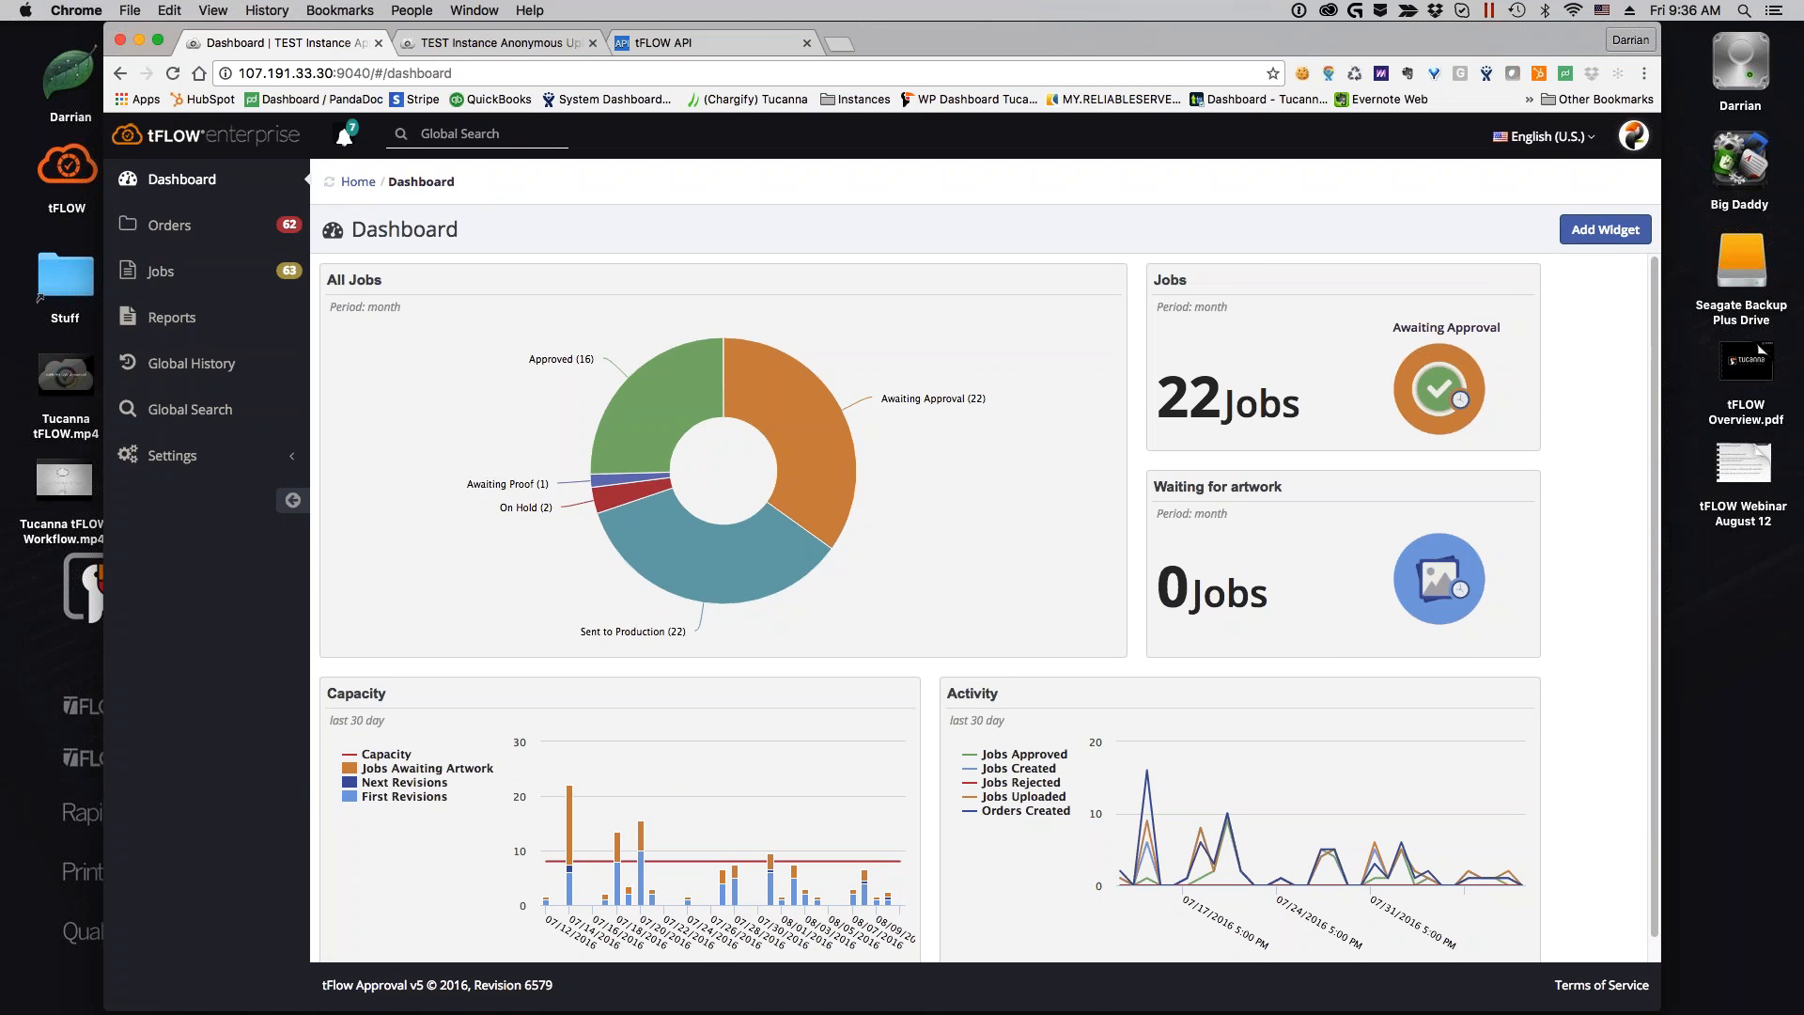
Review the available dashboard widgets and the All Jobs widget's company, state and period filters without saving any change
{"action": "left_click", "coordinate": [1598, 229]}
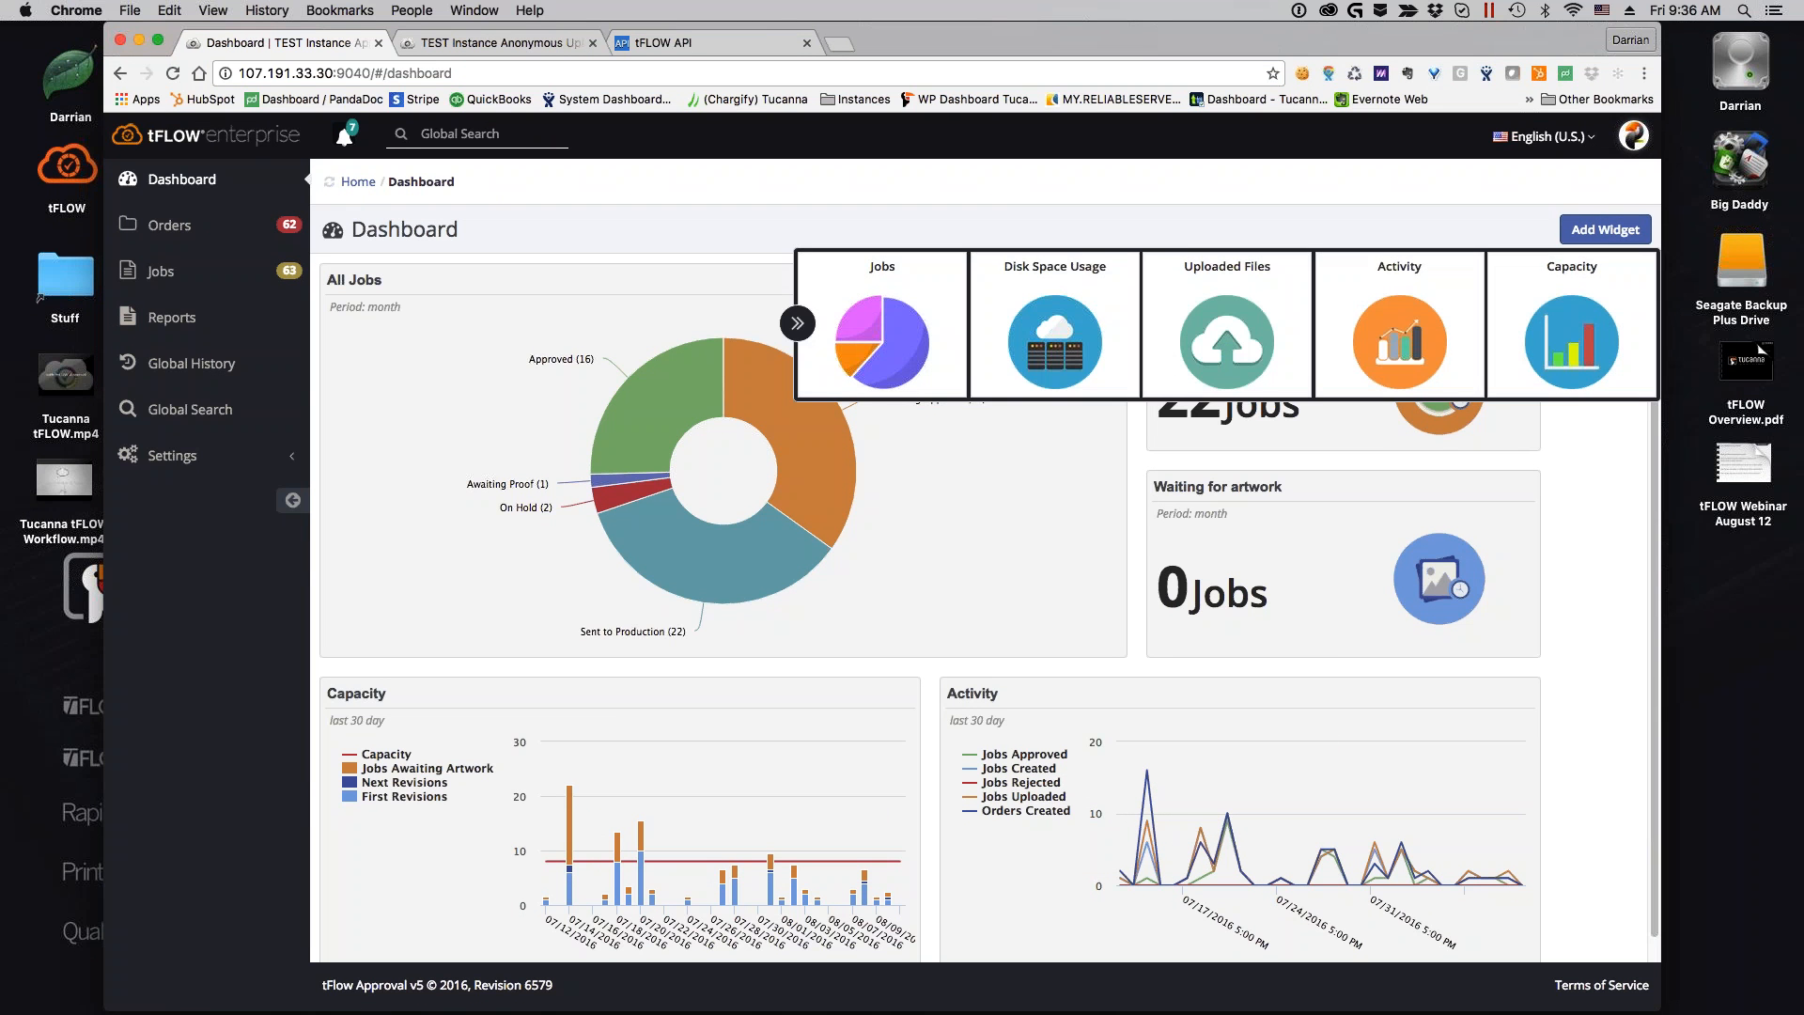
{"action": "left_click", "coordinate": [797, 323]}
{"action": "left_click", "coordinate": [1092, 279]}
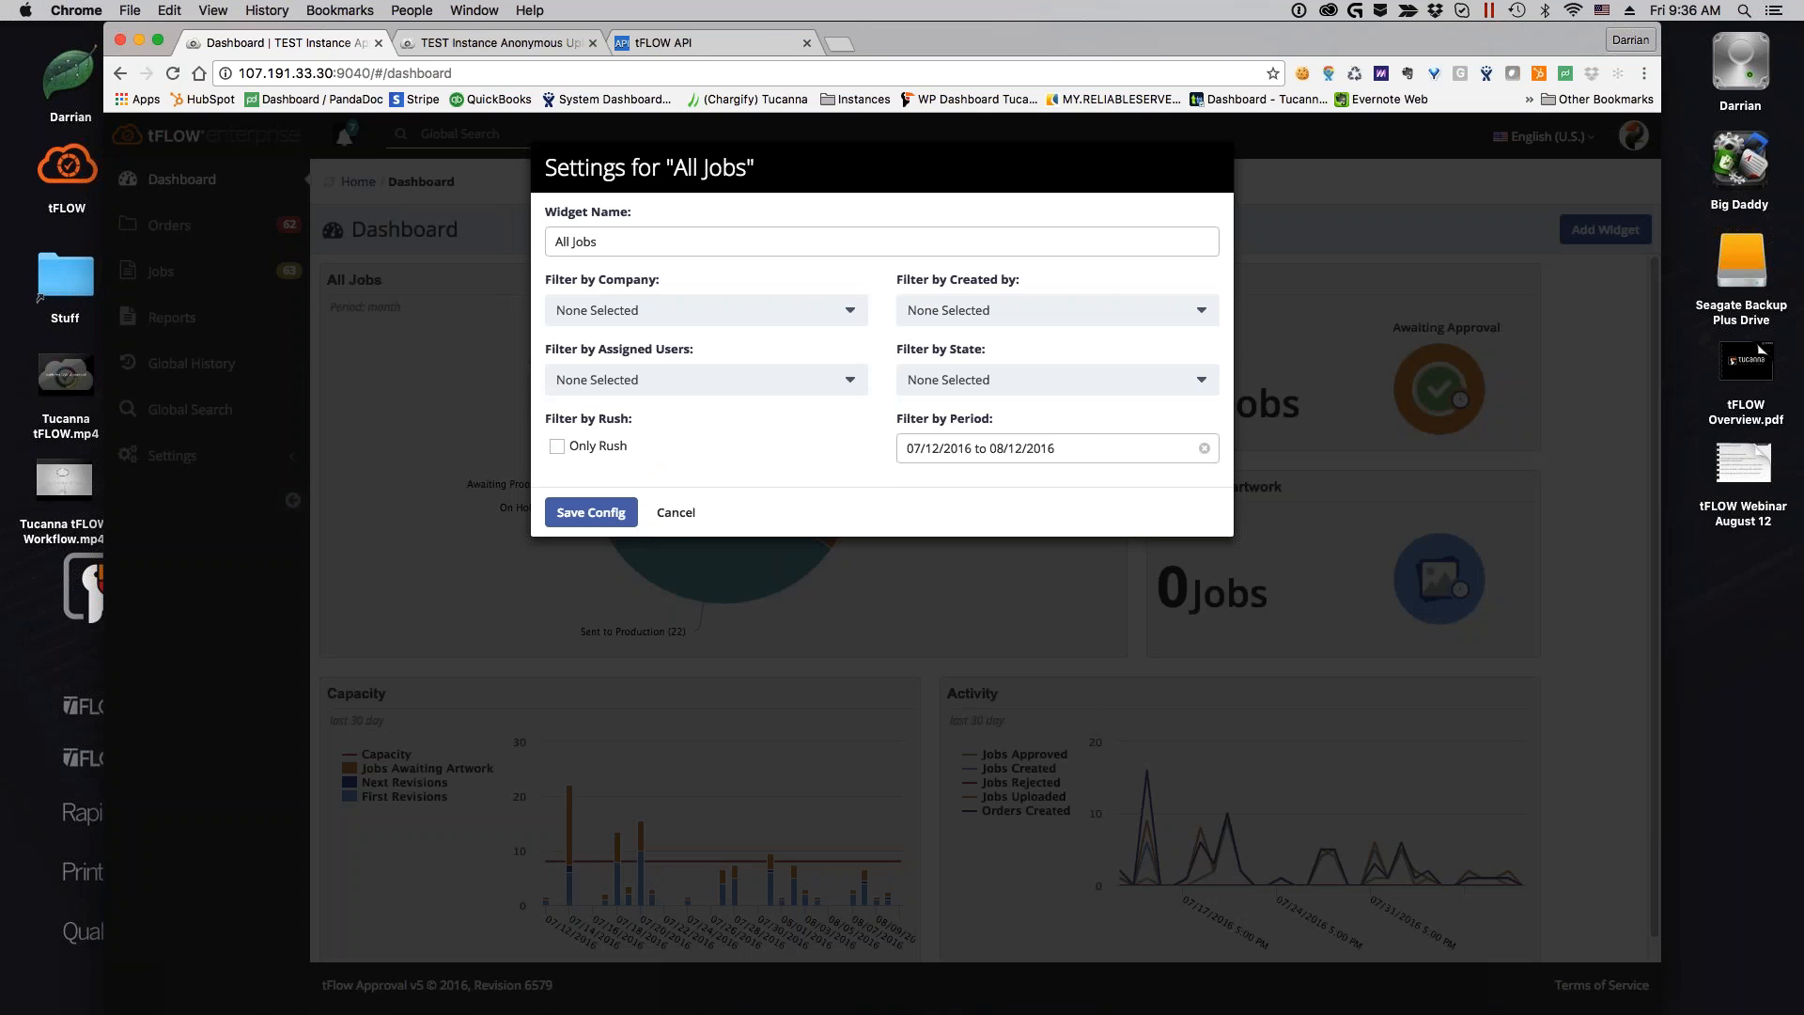
{"action": "left_click", "coordinate": [1000, 379]}
{"action": "left_click", "coordinate": [821, 410]}
{"action": "left_click", "coordinate": [706, 310]}
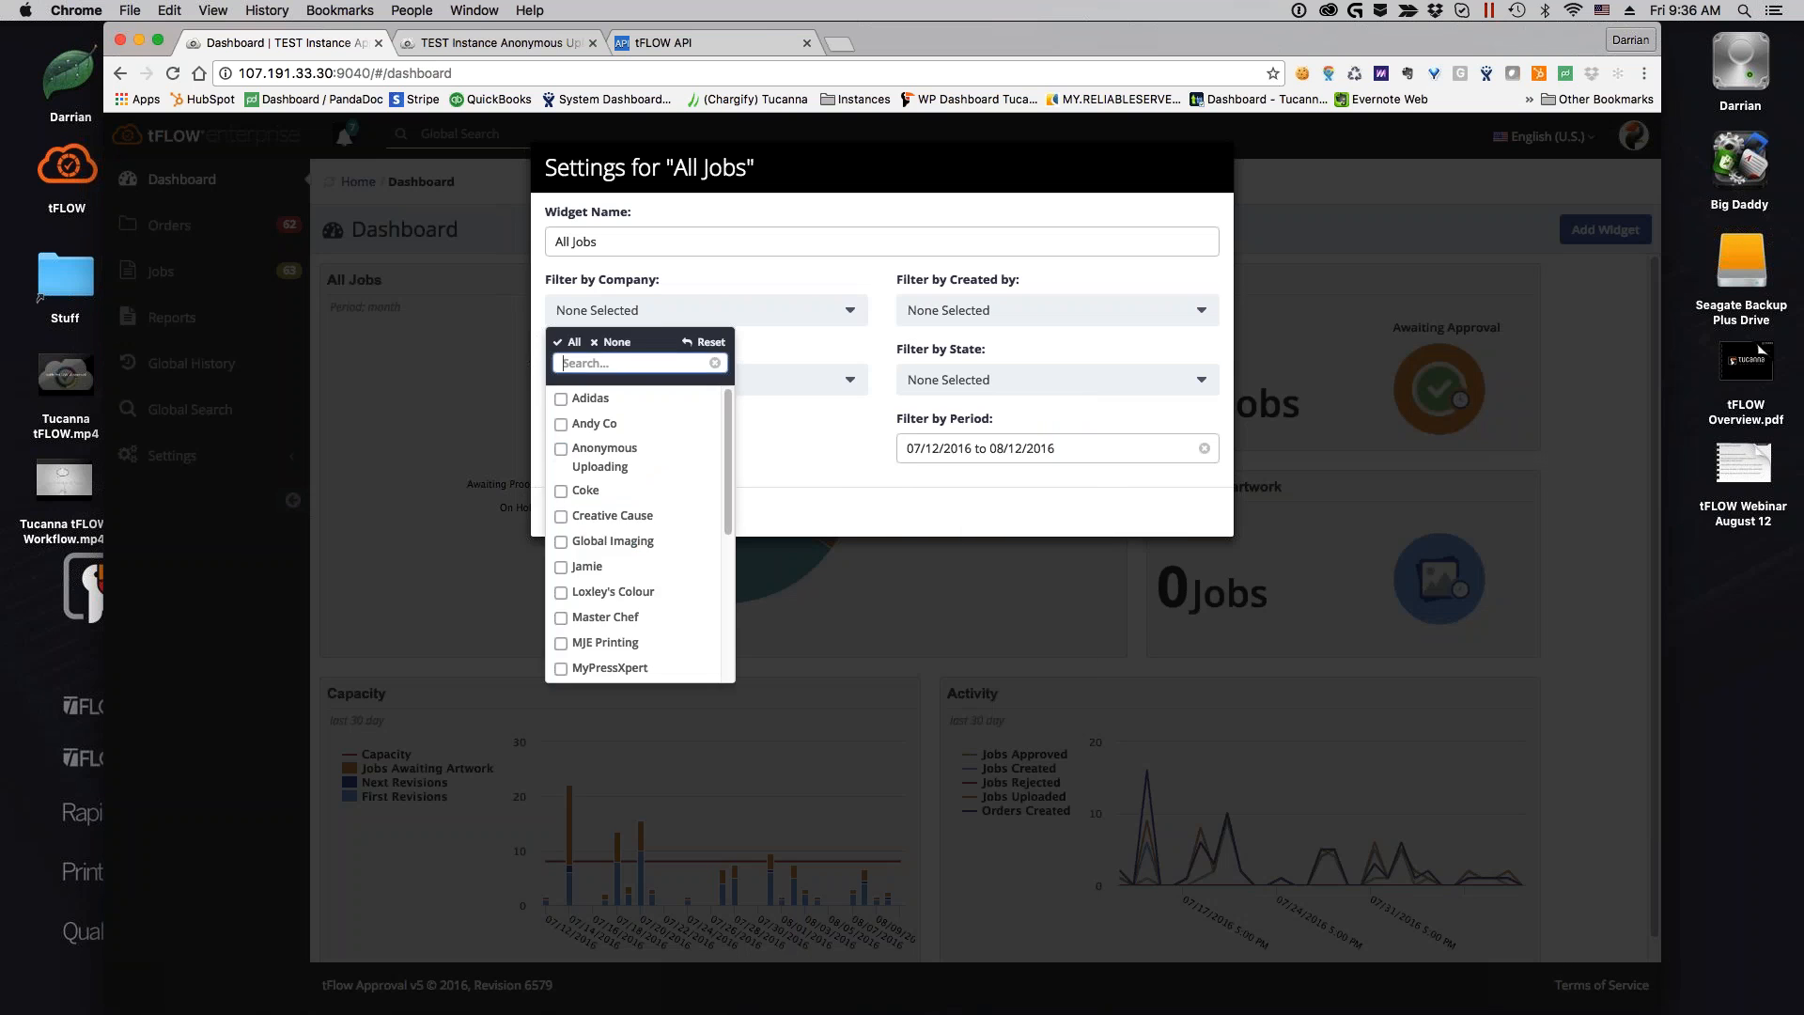
{"action": "left_click", "coordinate": [1034, 448]}
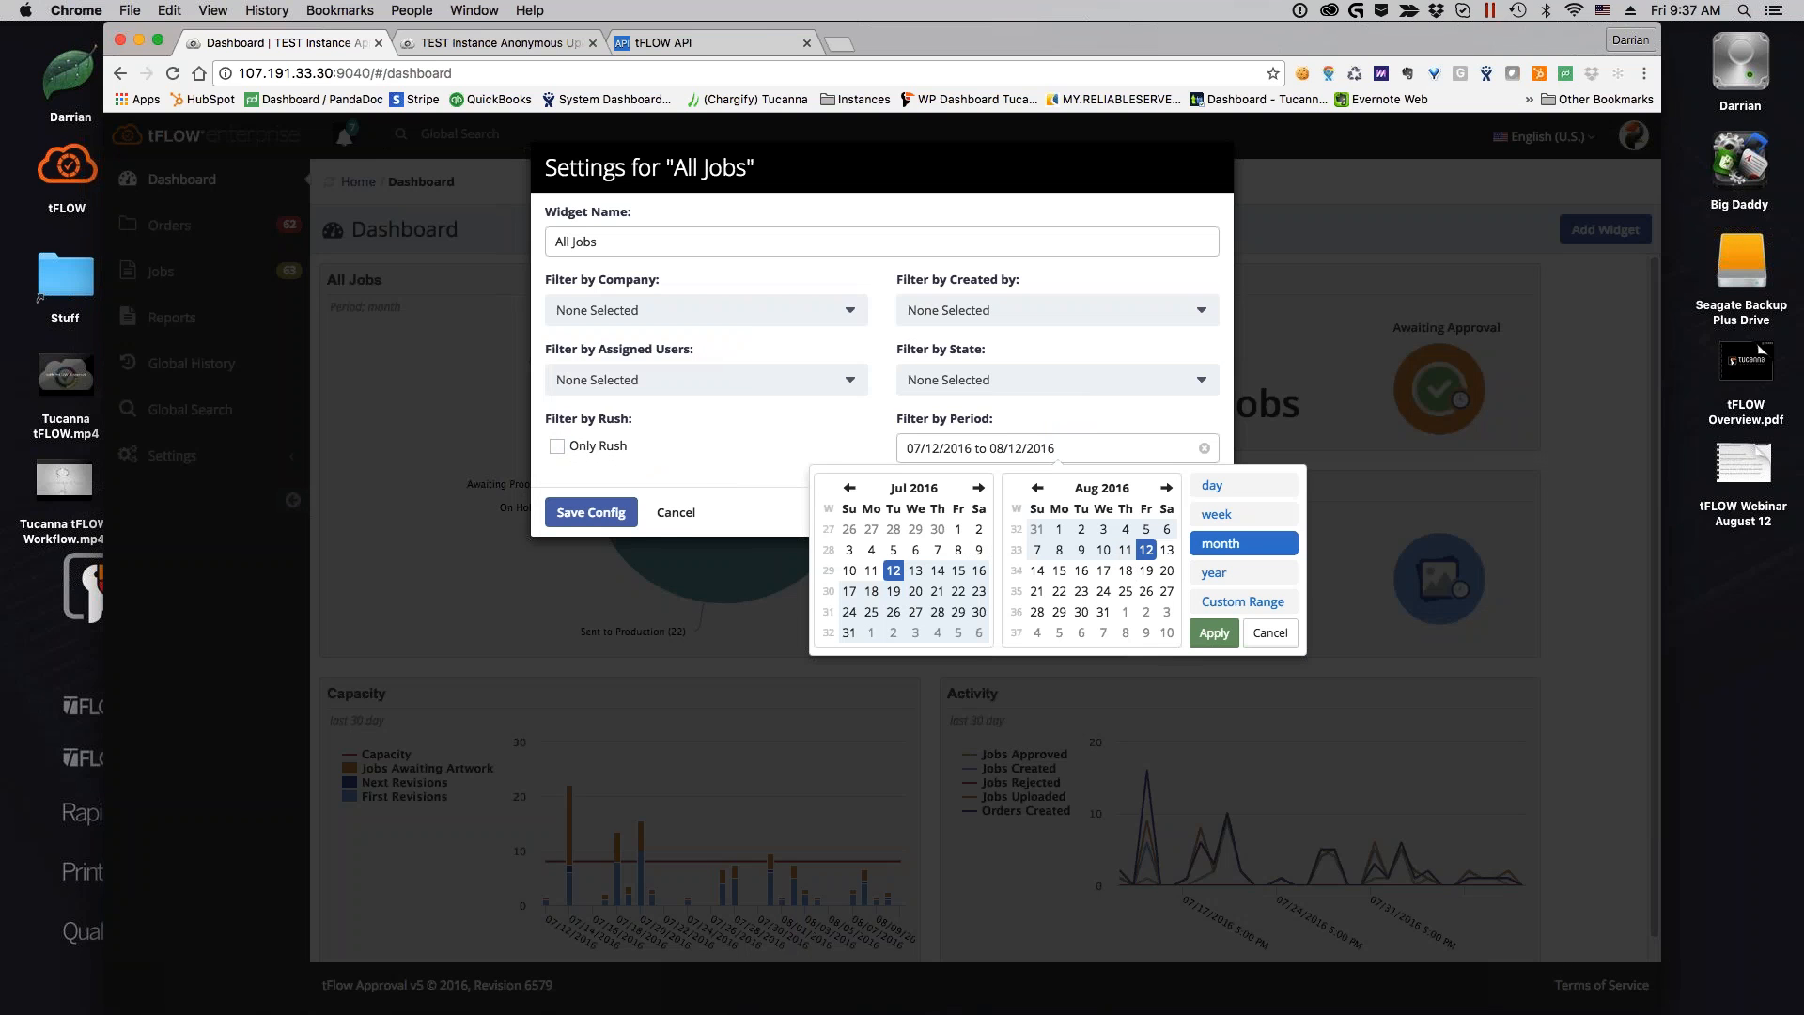
{"action": "left_click", "coordinate": [681, 512]}
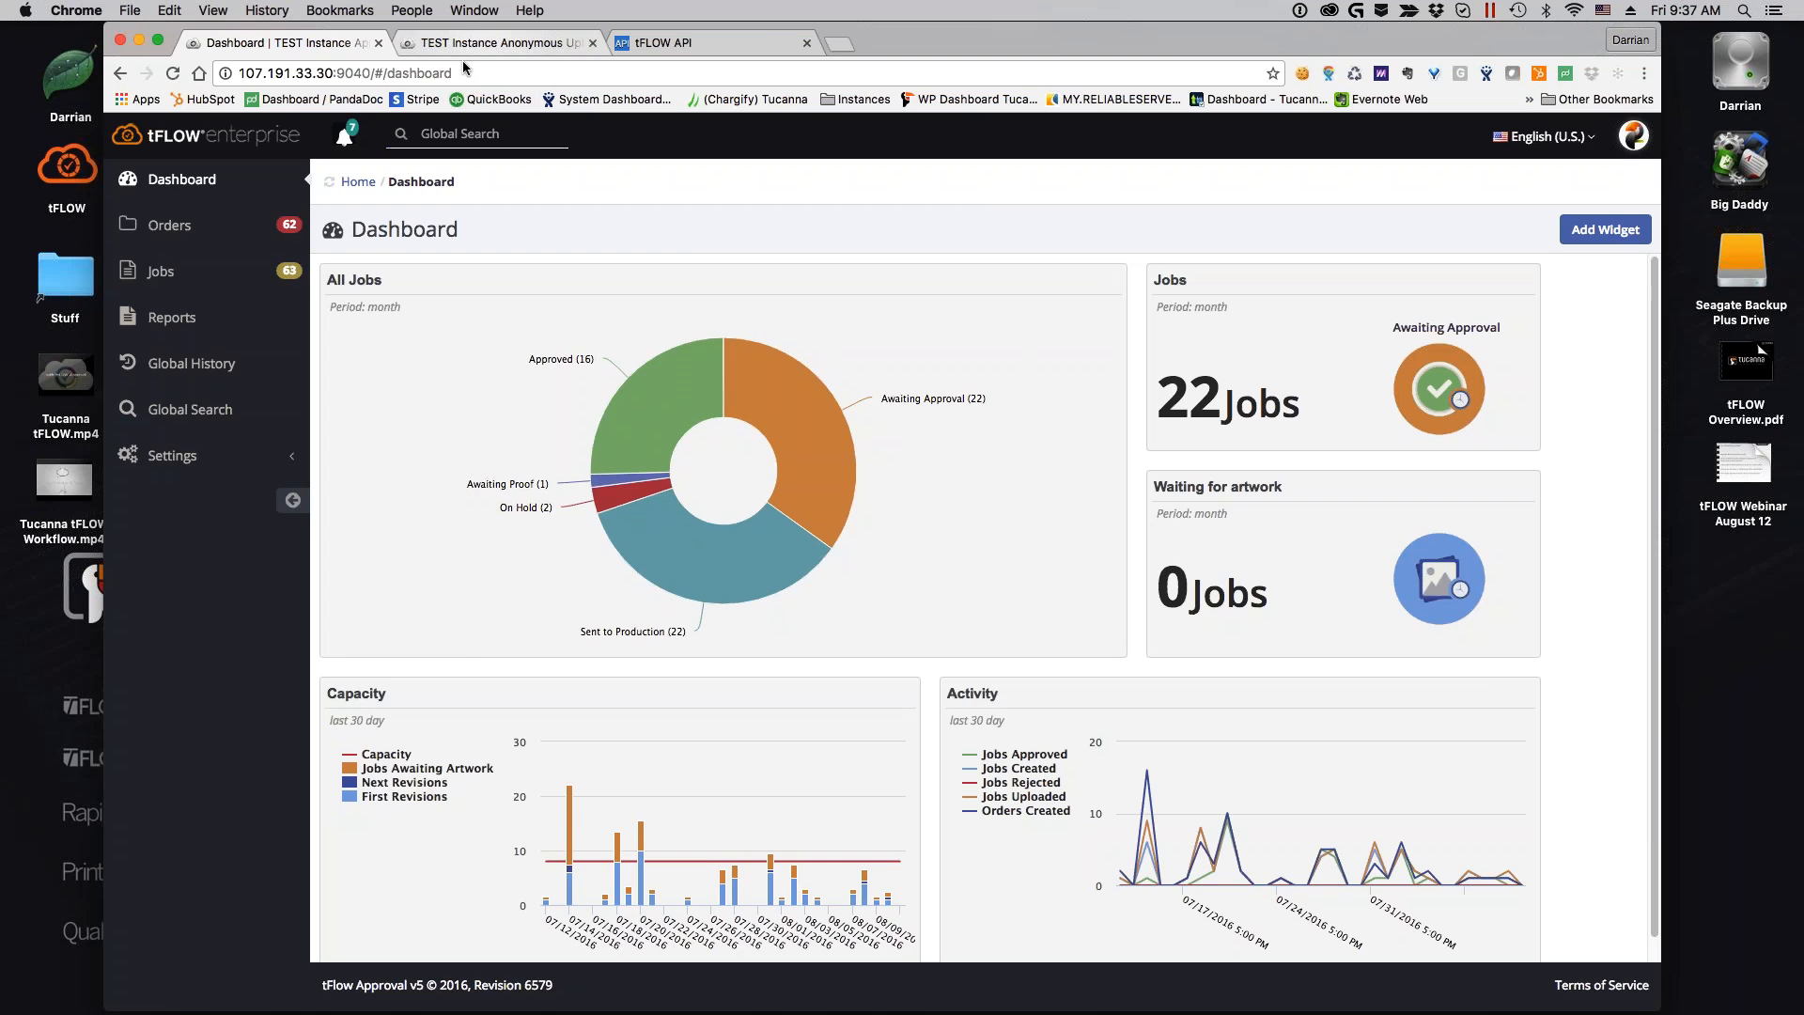
Add the tFLOW Webinar August 12 file to the anonymous upload form and review the product types offered, keeping Banner Bug
{"action": "key", "text": "ctrl+Tab"}
{"action": "left_click", "coordinate": [946, 796]}
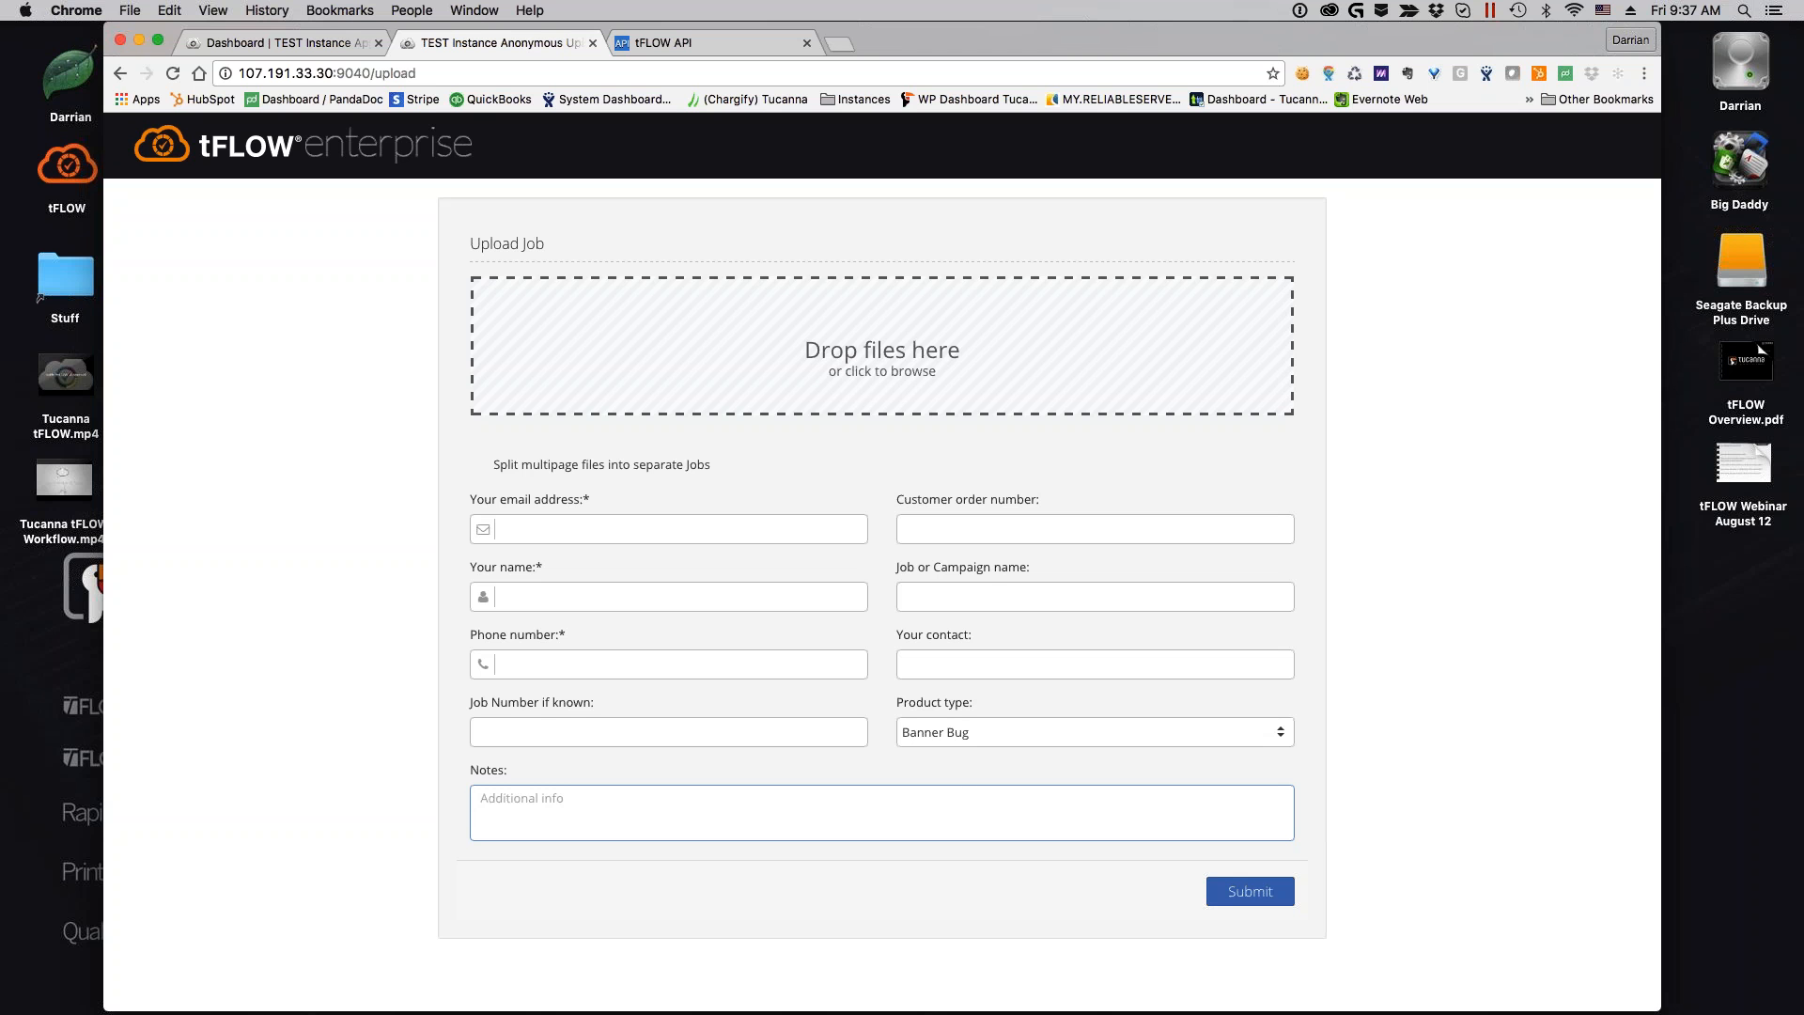
{"action": "left_click_drag", "start_coordinate": [1743, 465], "coordinate": [983, 369]}
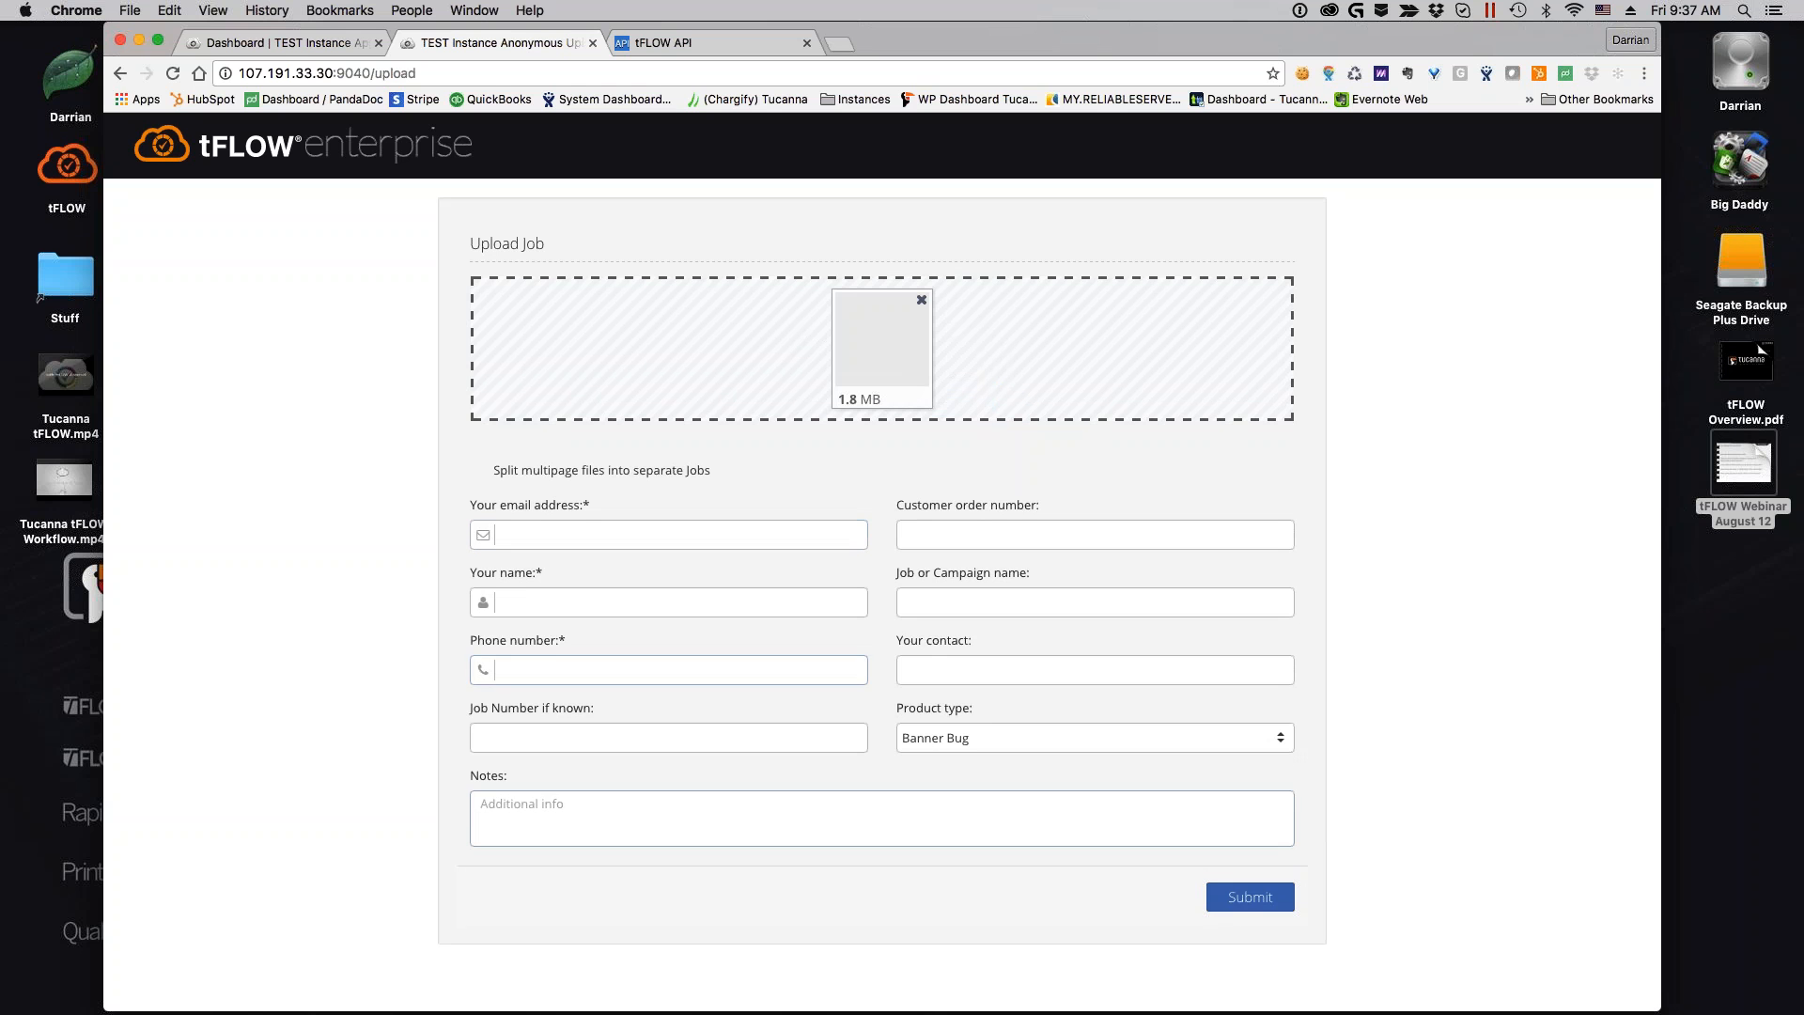
{"action": "left_click", "coordinate": [1078, 739]}
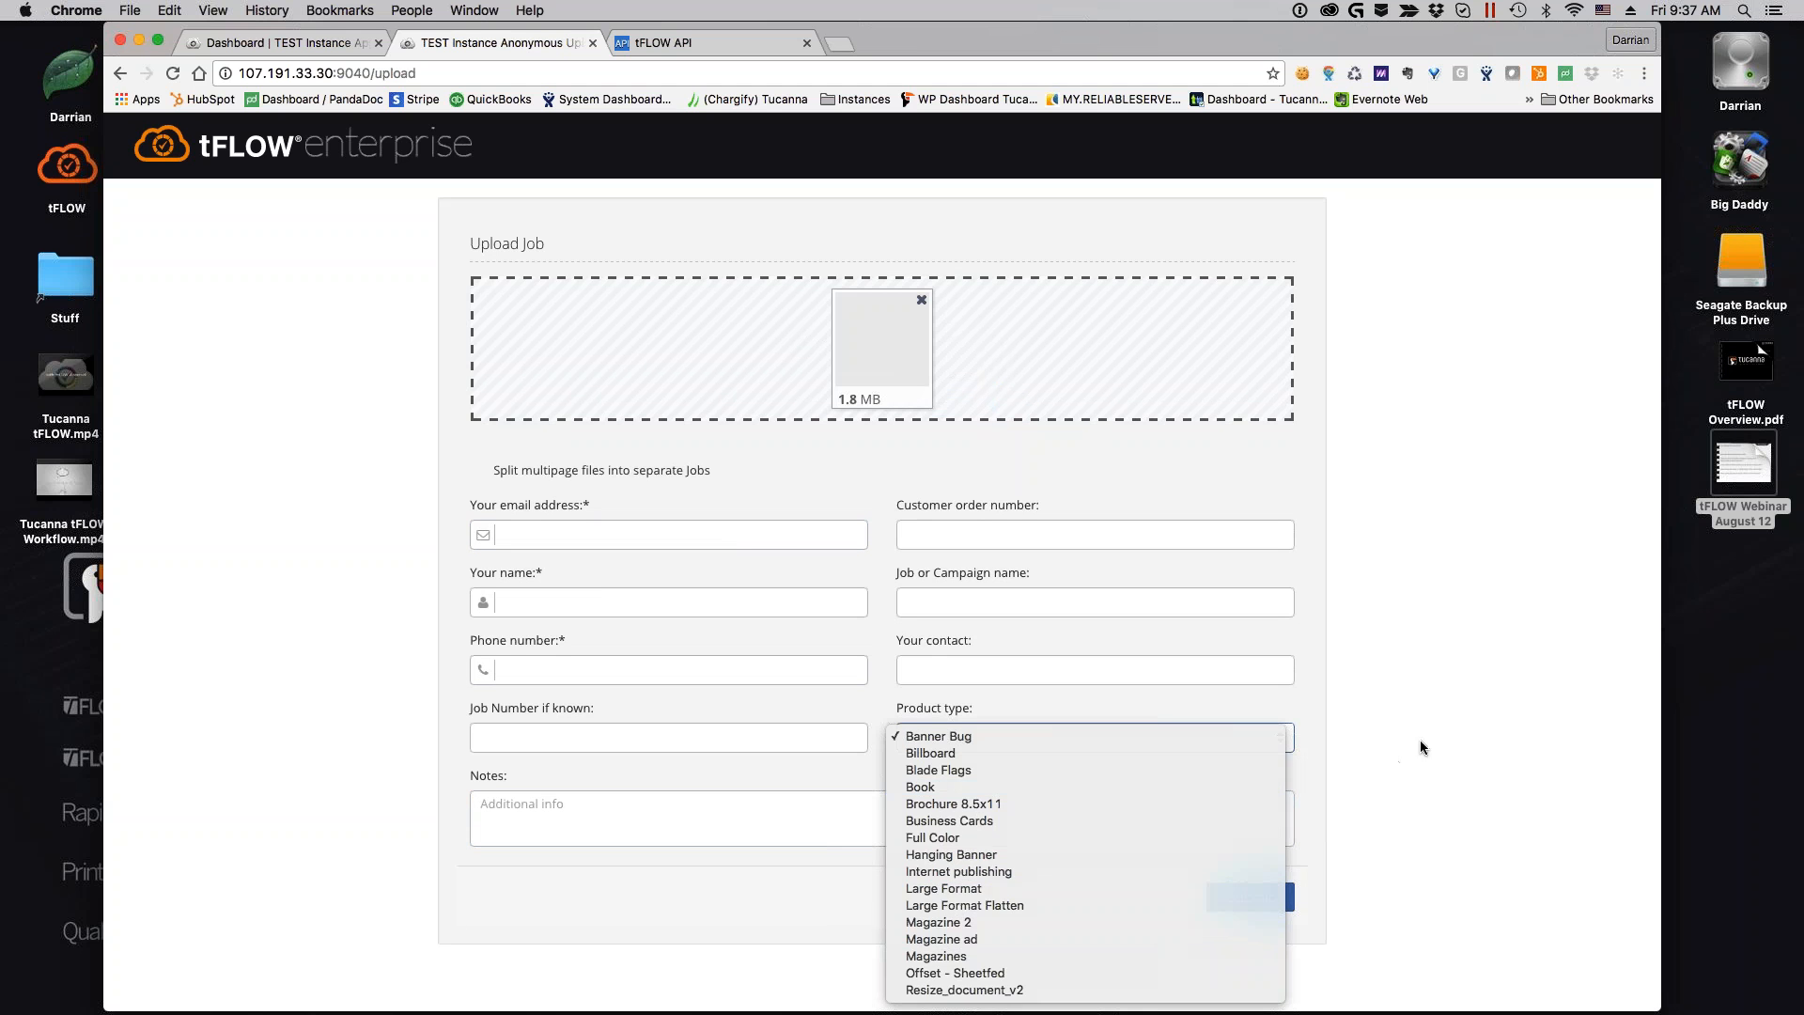
{"action": "left_click", "coordinate": [1390, 759]}
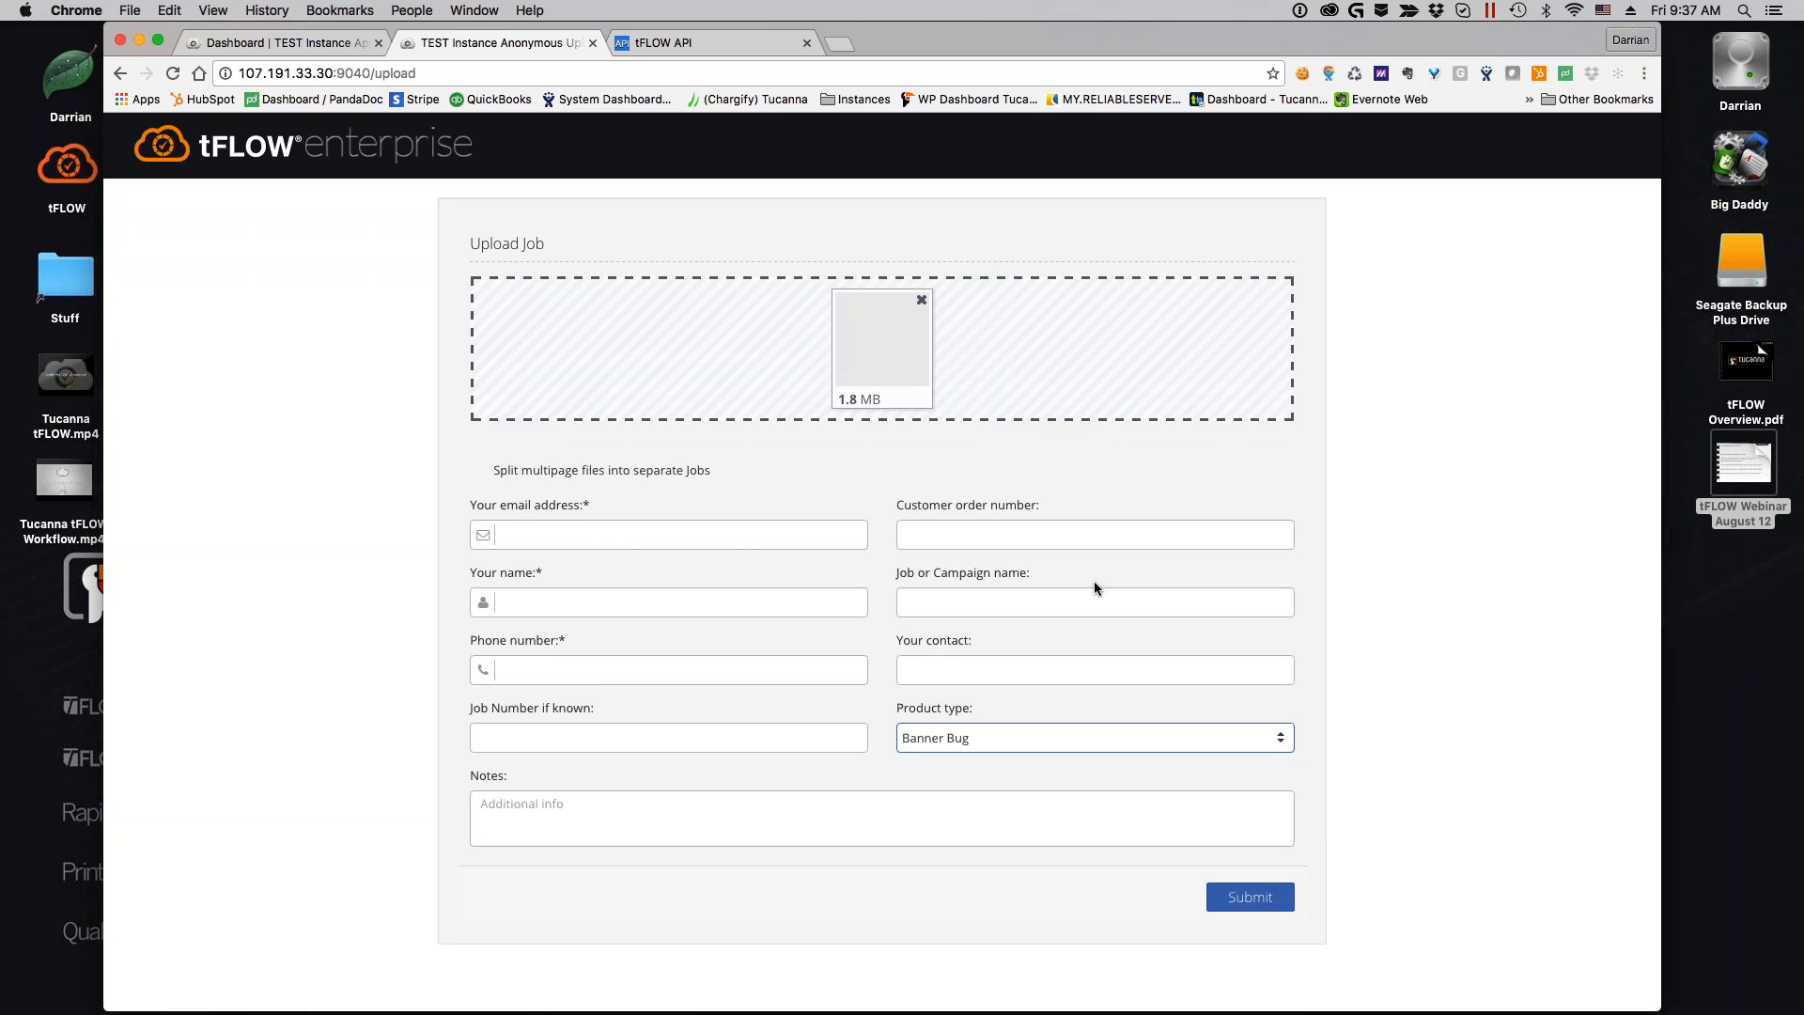
Look up the Create new Order method in the tFLOW API documentation and close the documentation and upload pages
{"action": "left_click", "coordinate": [667, 46]}
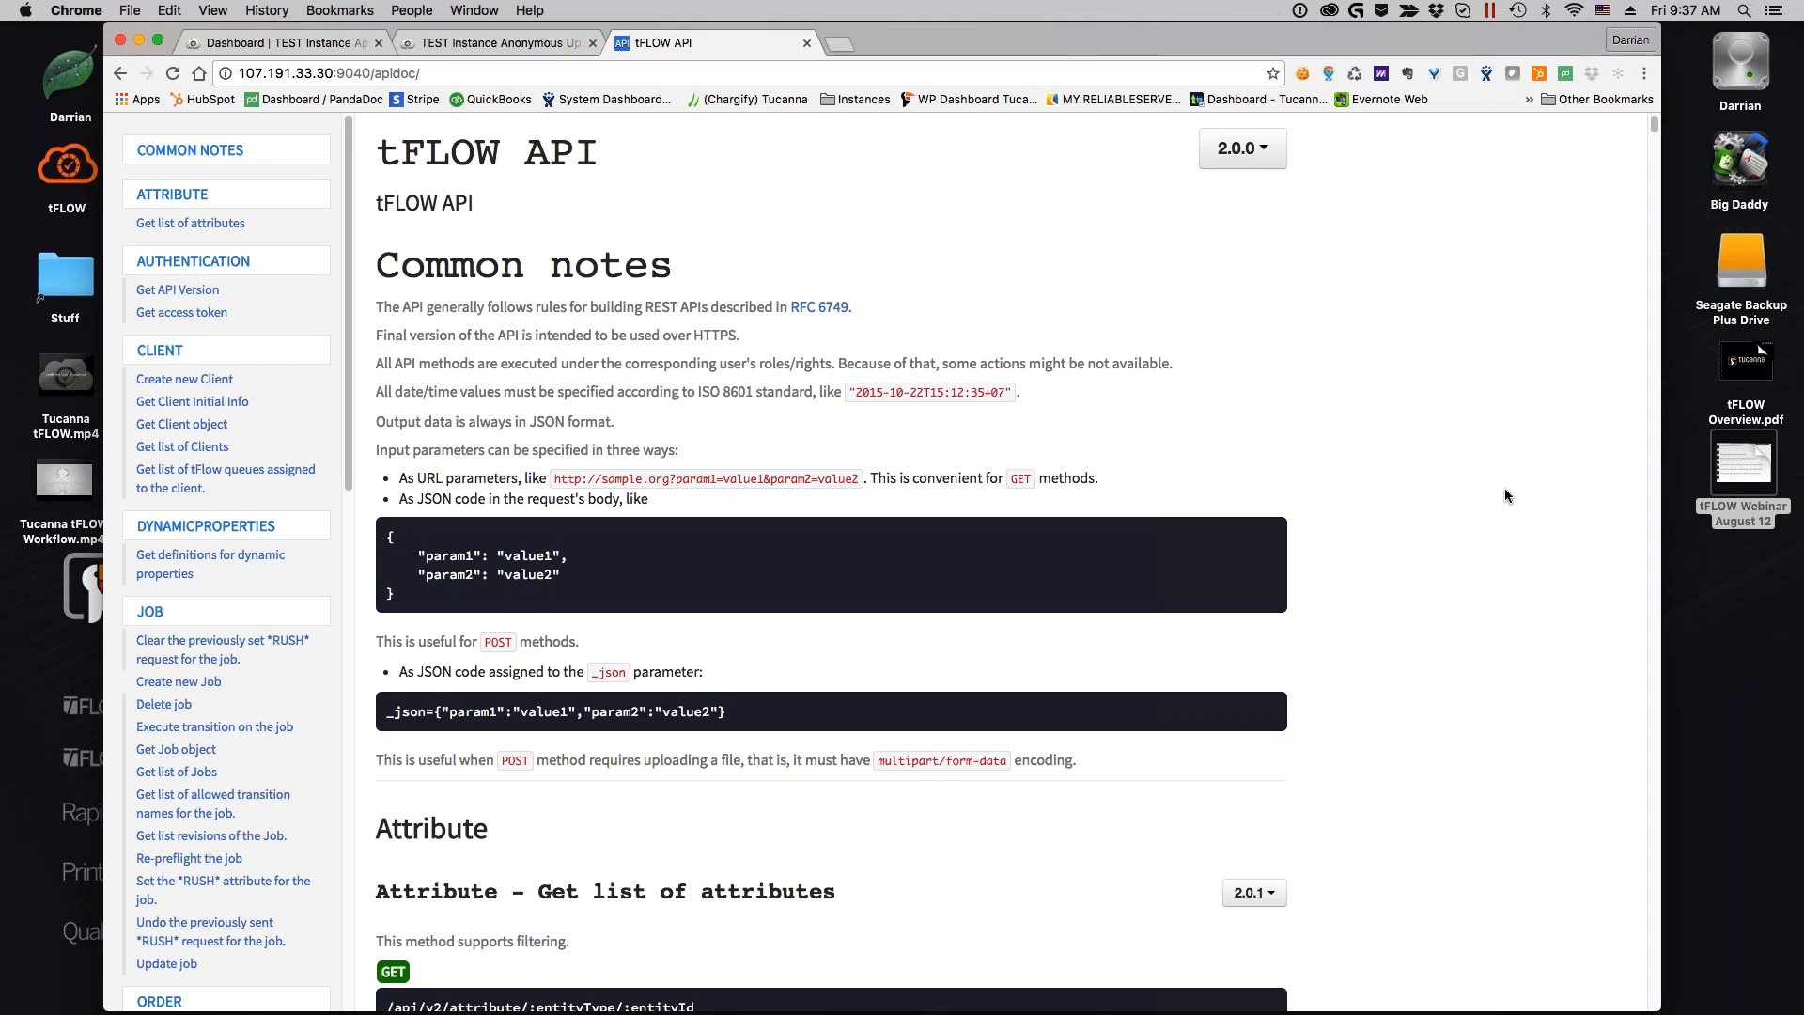
{"action": "scroll", "coordinate": [225, 545], "scroll_direction": "down", "scroll_amount": 5}
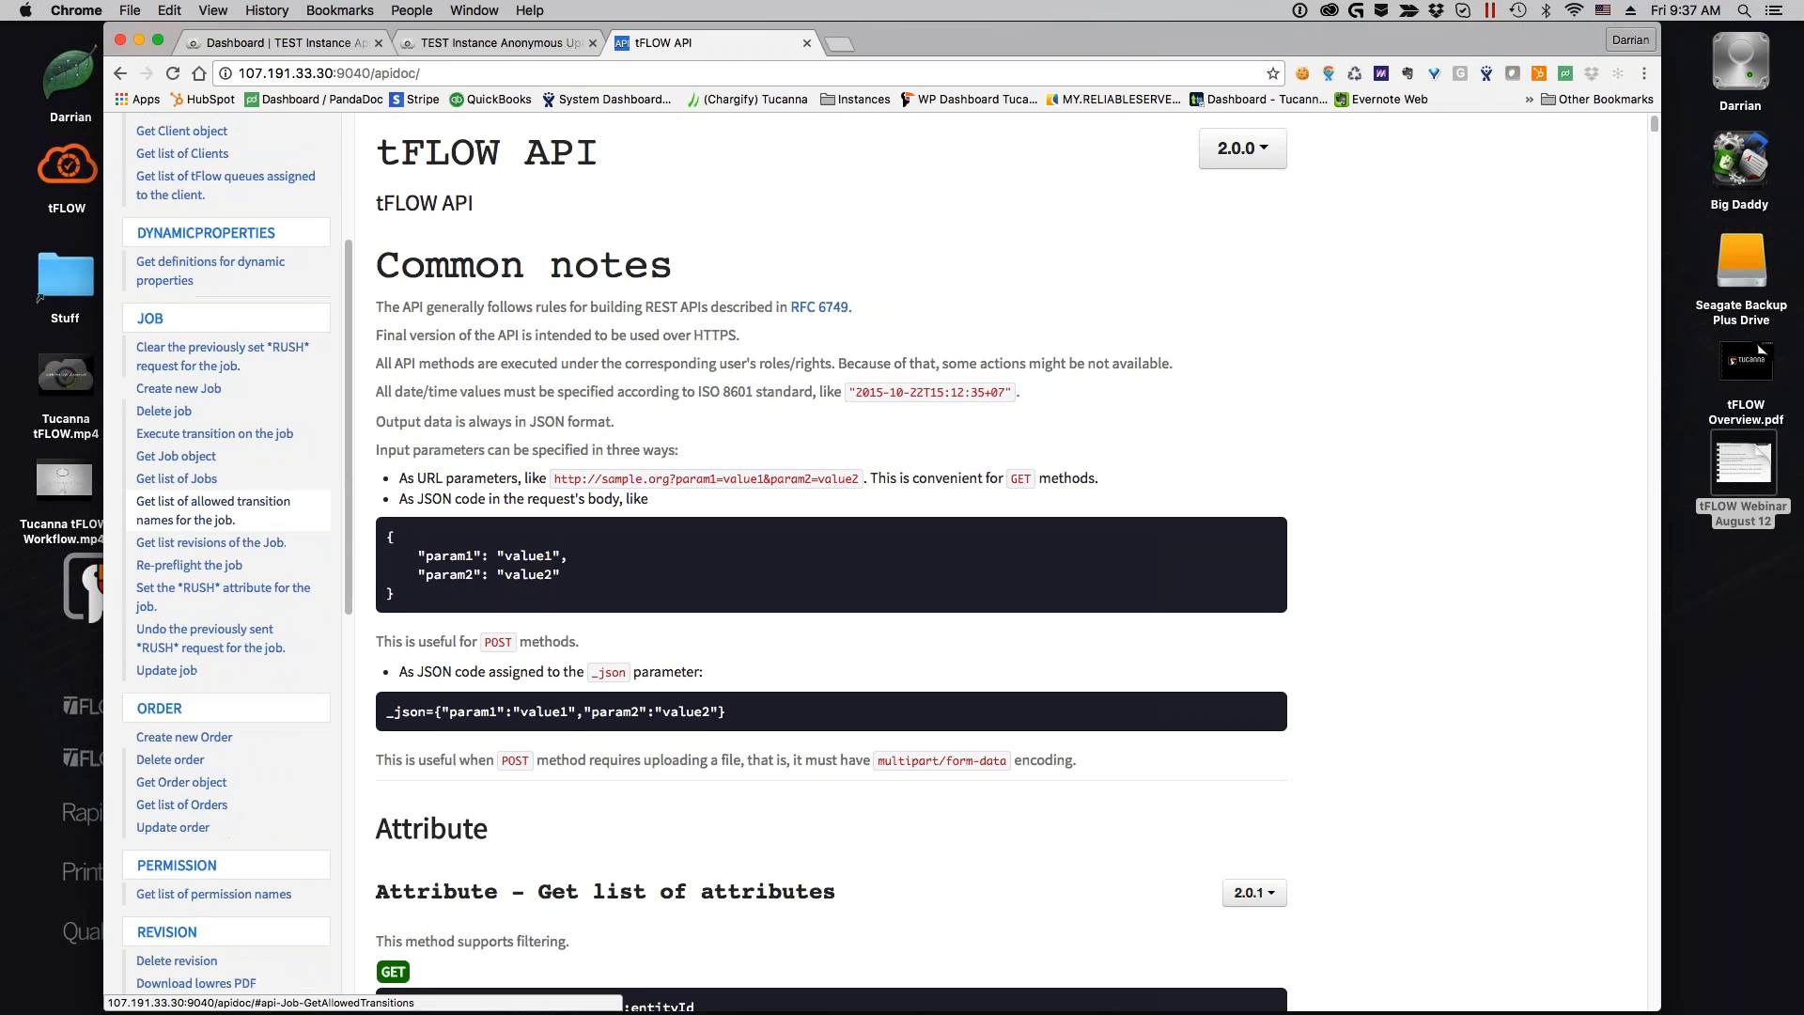
{"action": "left_click", "coordinate": [218, 740]}
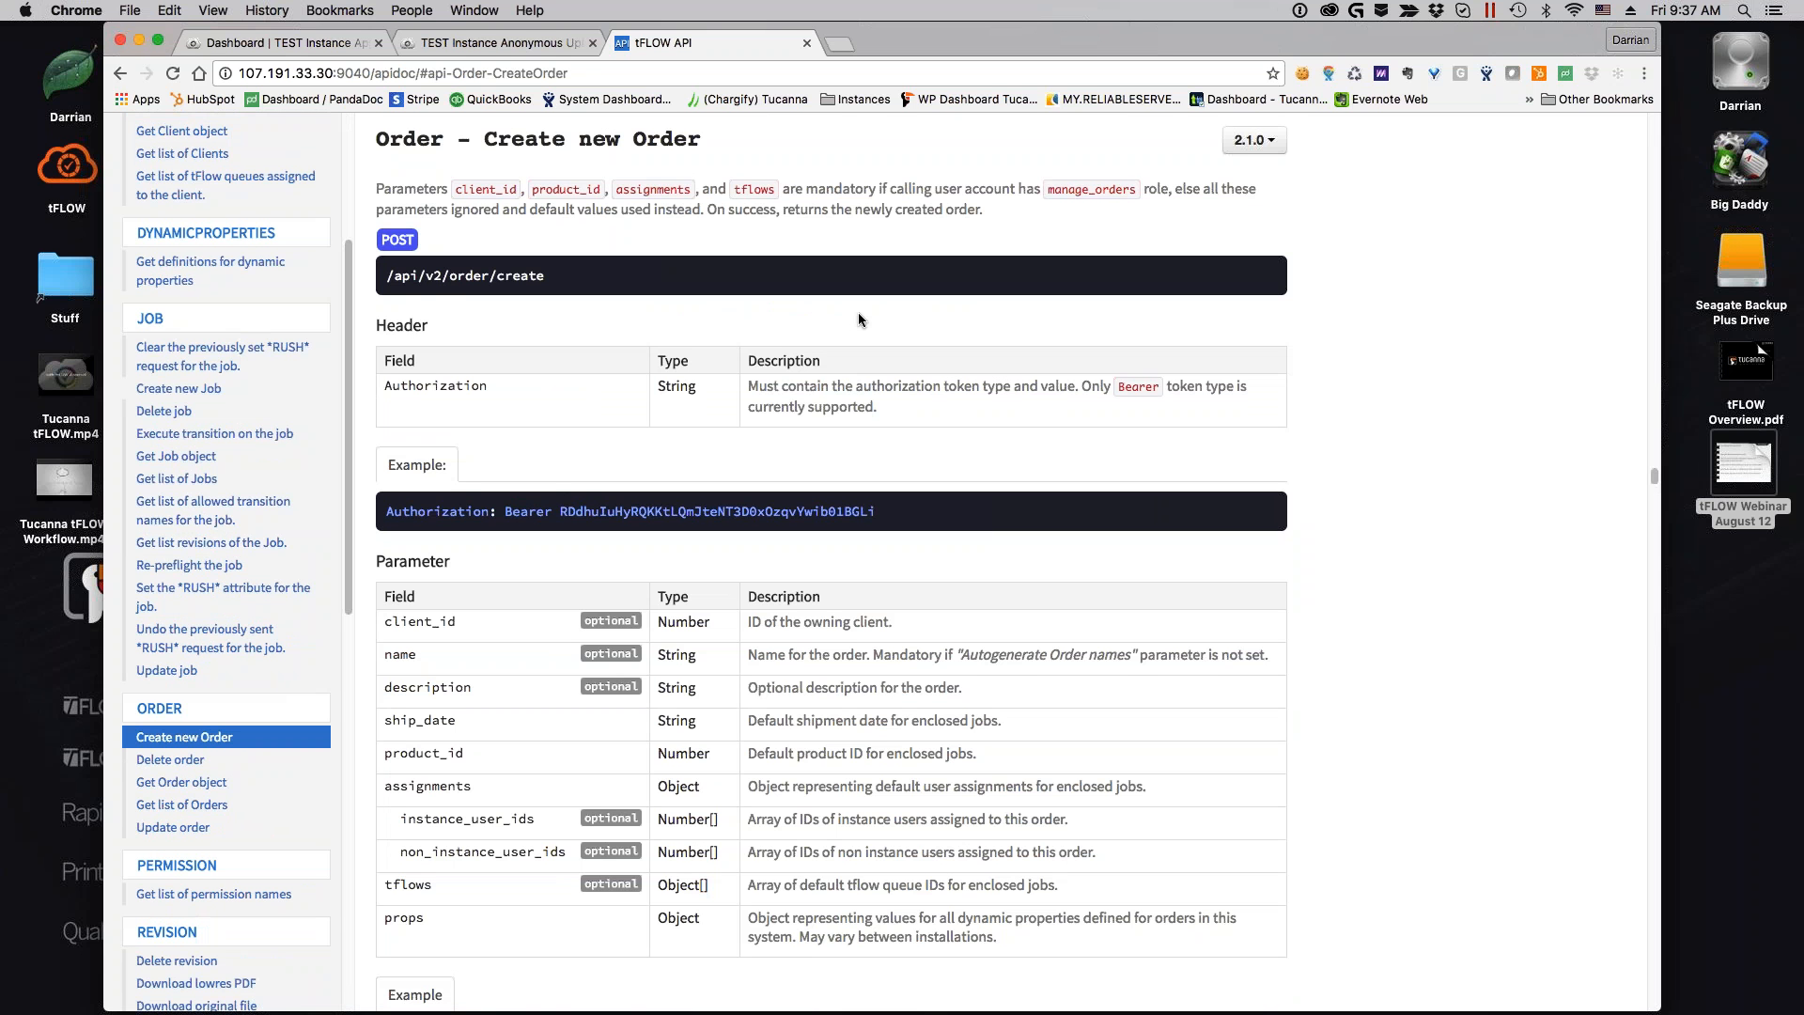
{"action": "left_click", "coordinate": [808, 42]}
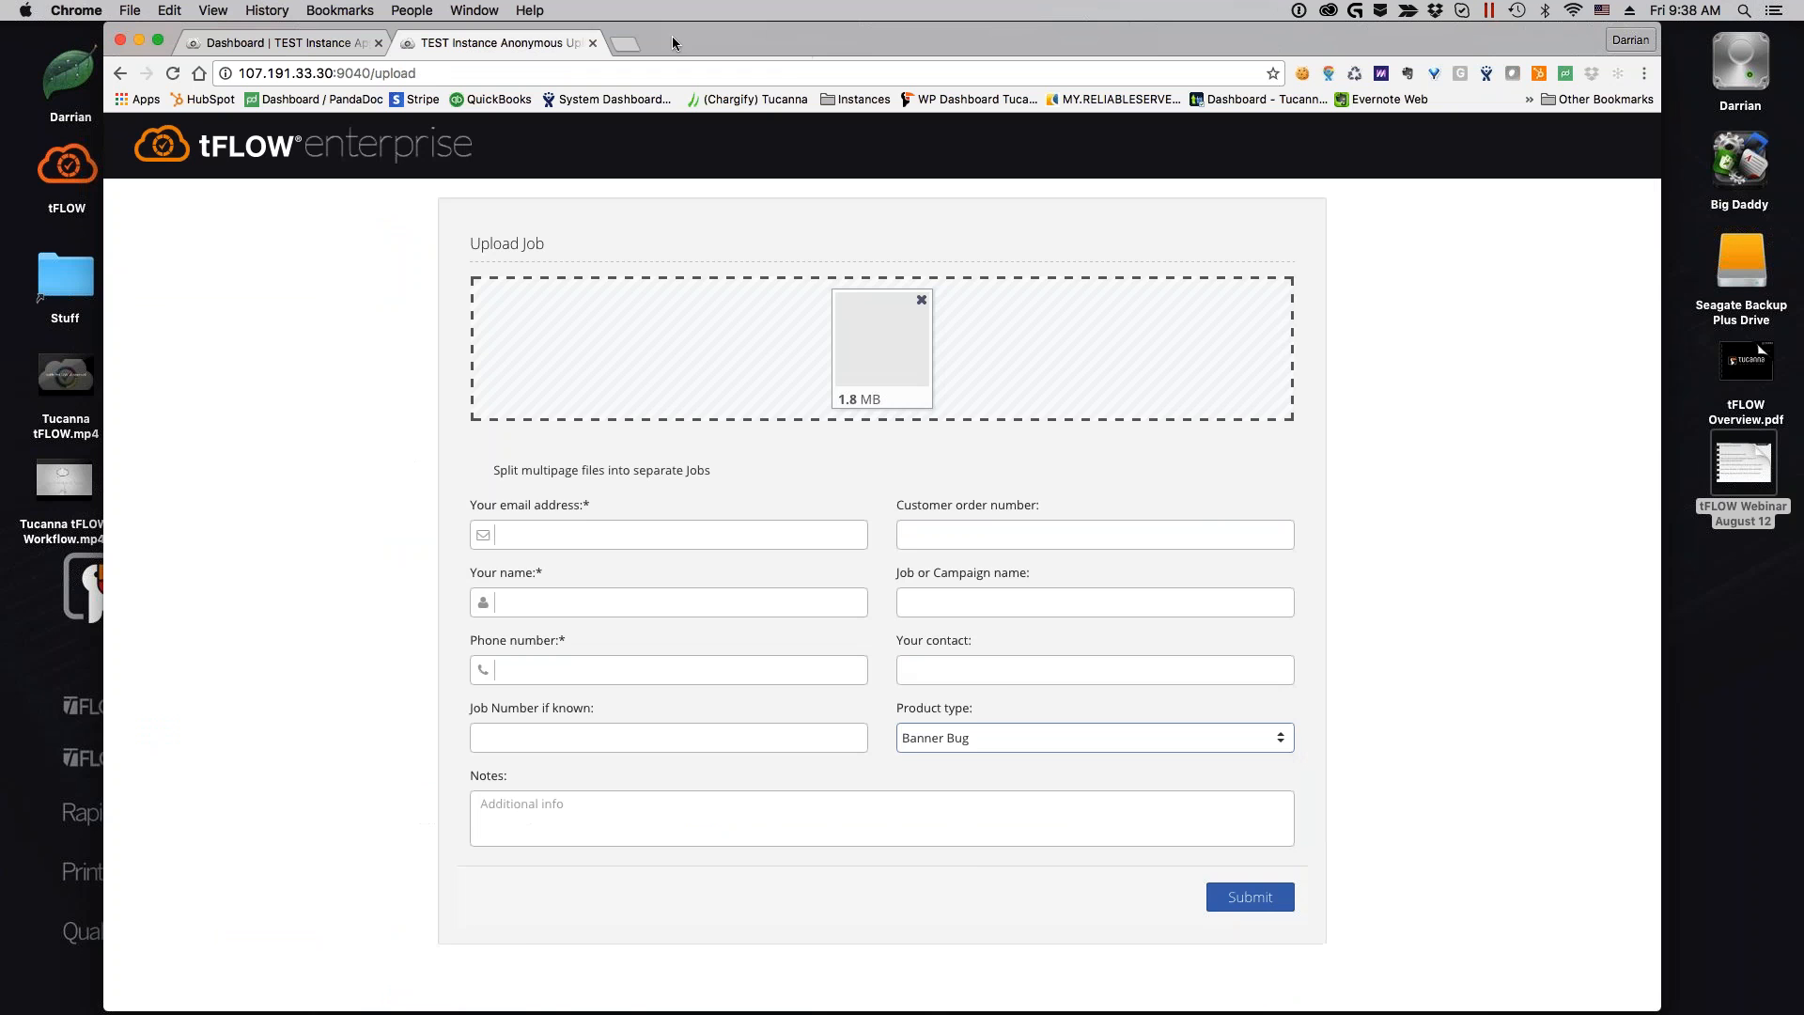
{"action": "left_click", "coordinate": [593, 42]}
Start a new order for the company Webinar
{"action": "left_click", "coordinate": [169, 225]}
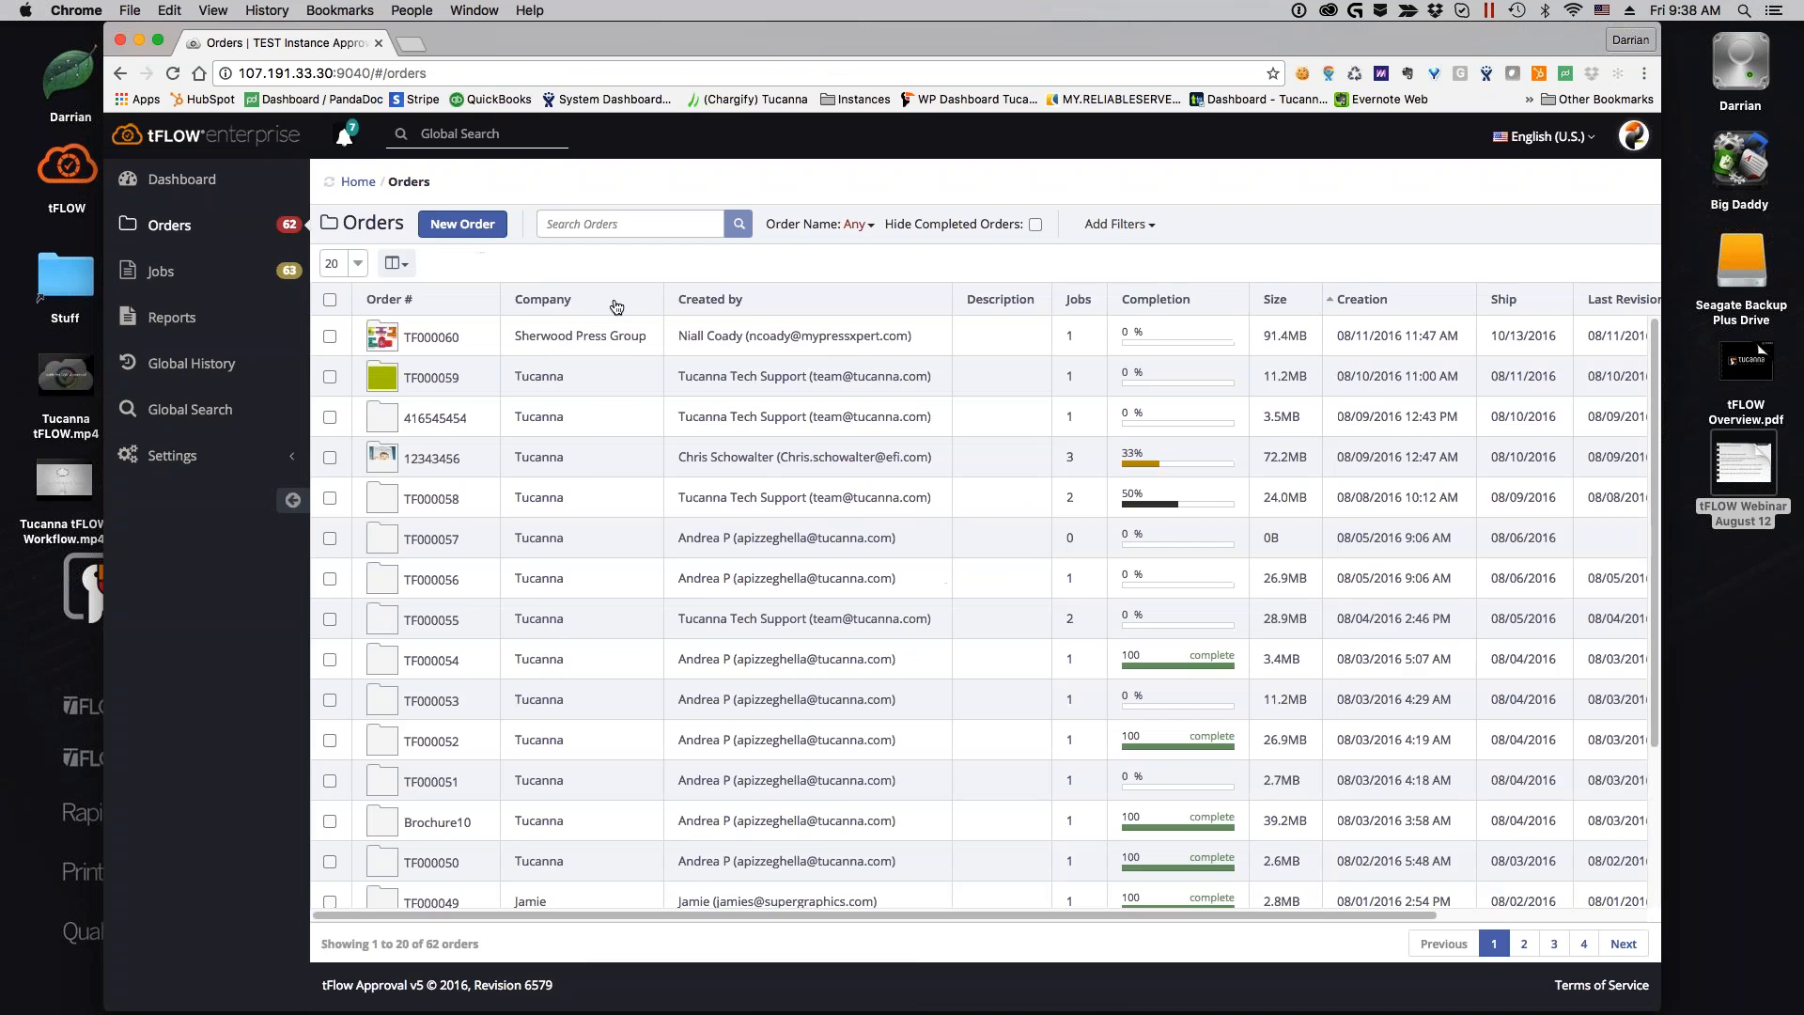
{"action": "left_click", "coordinate": [476, 233]}
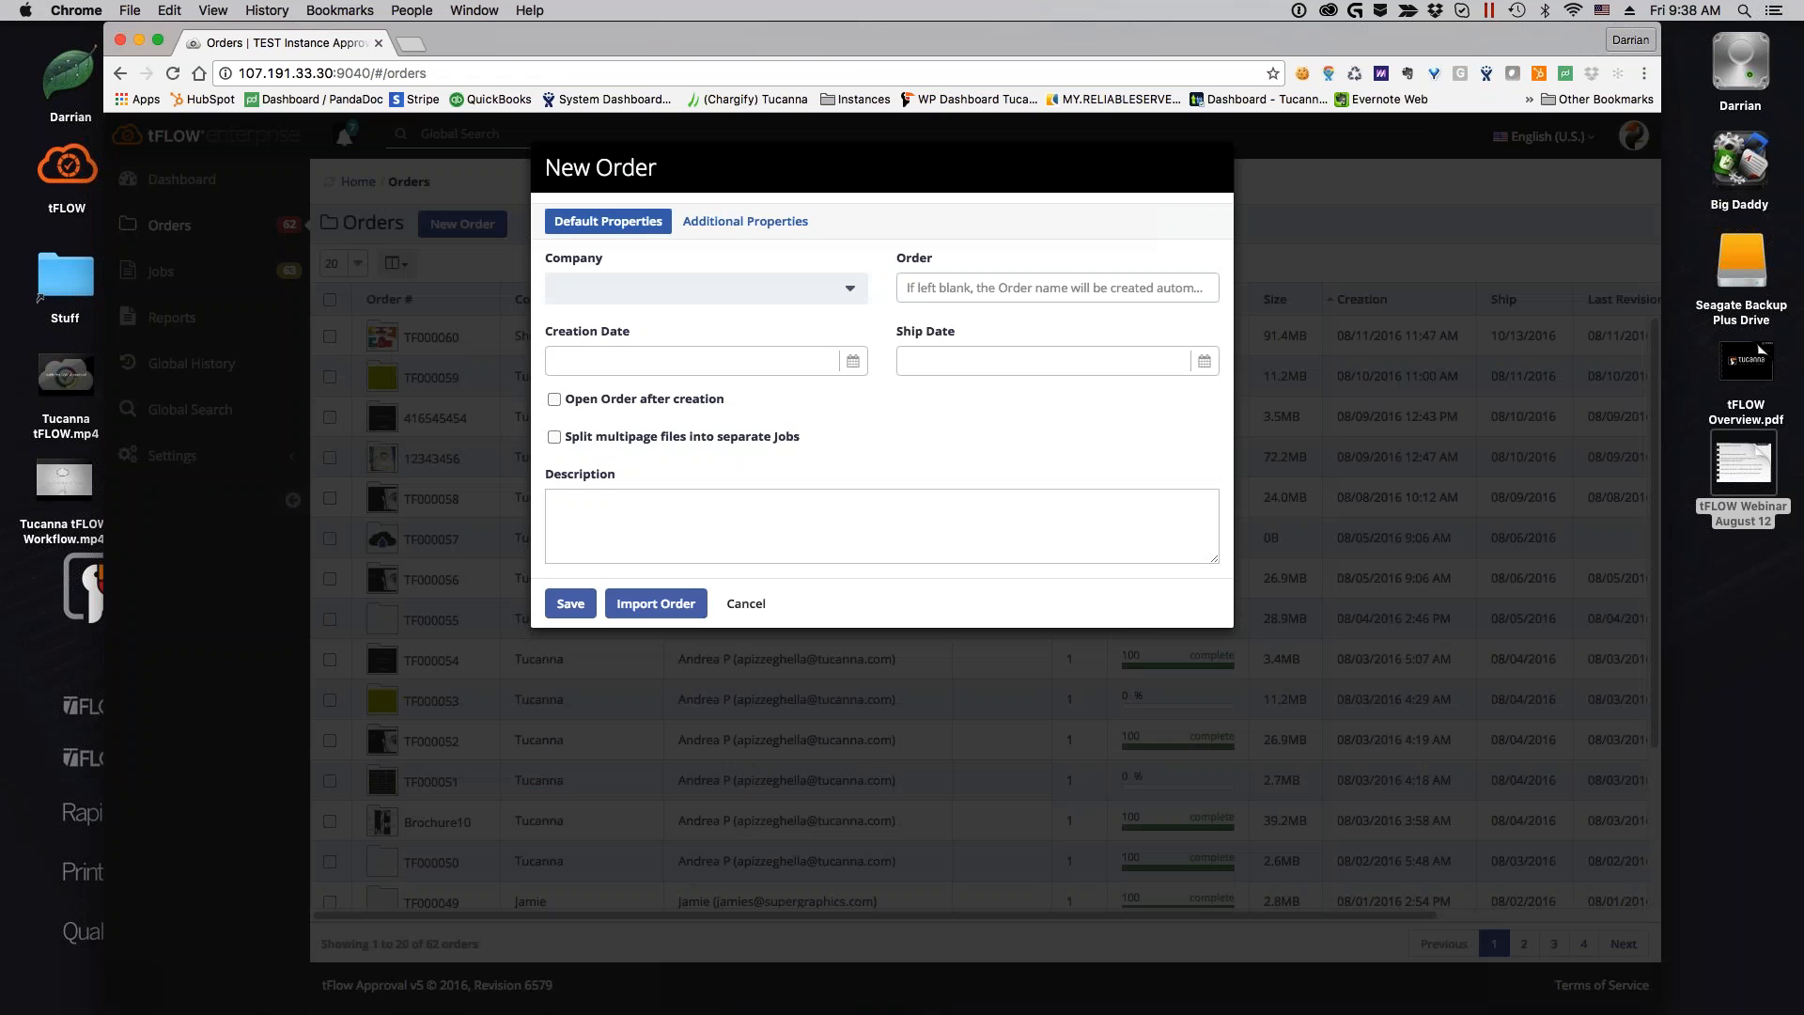
{"action": "left_click", "coordinate": [780, 292]}
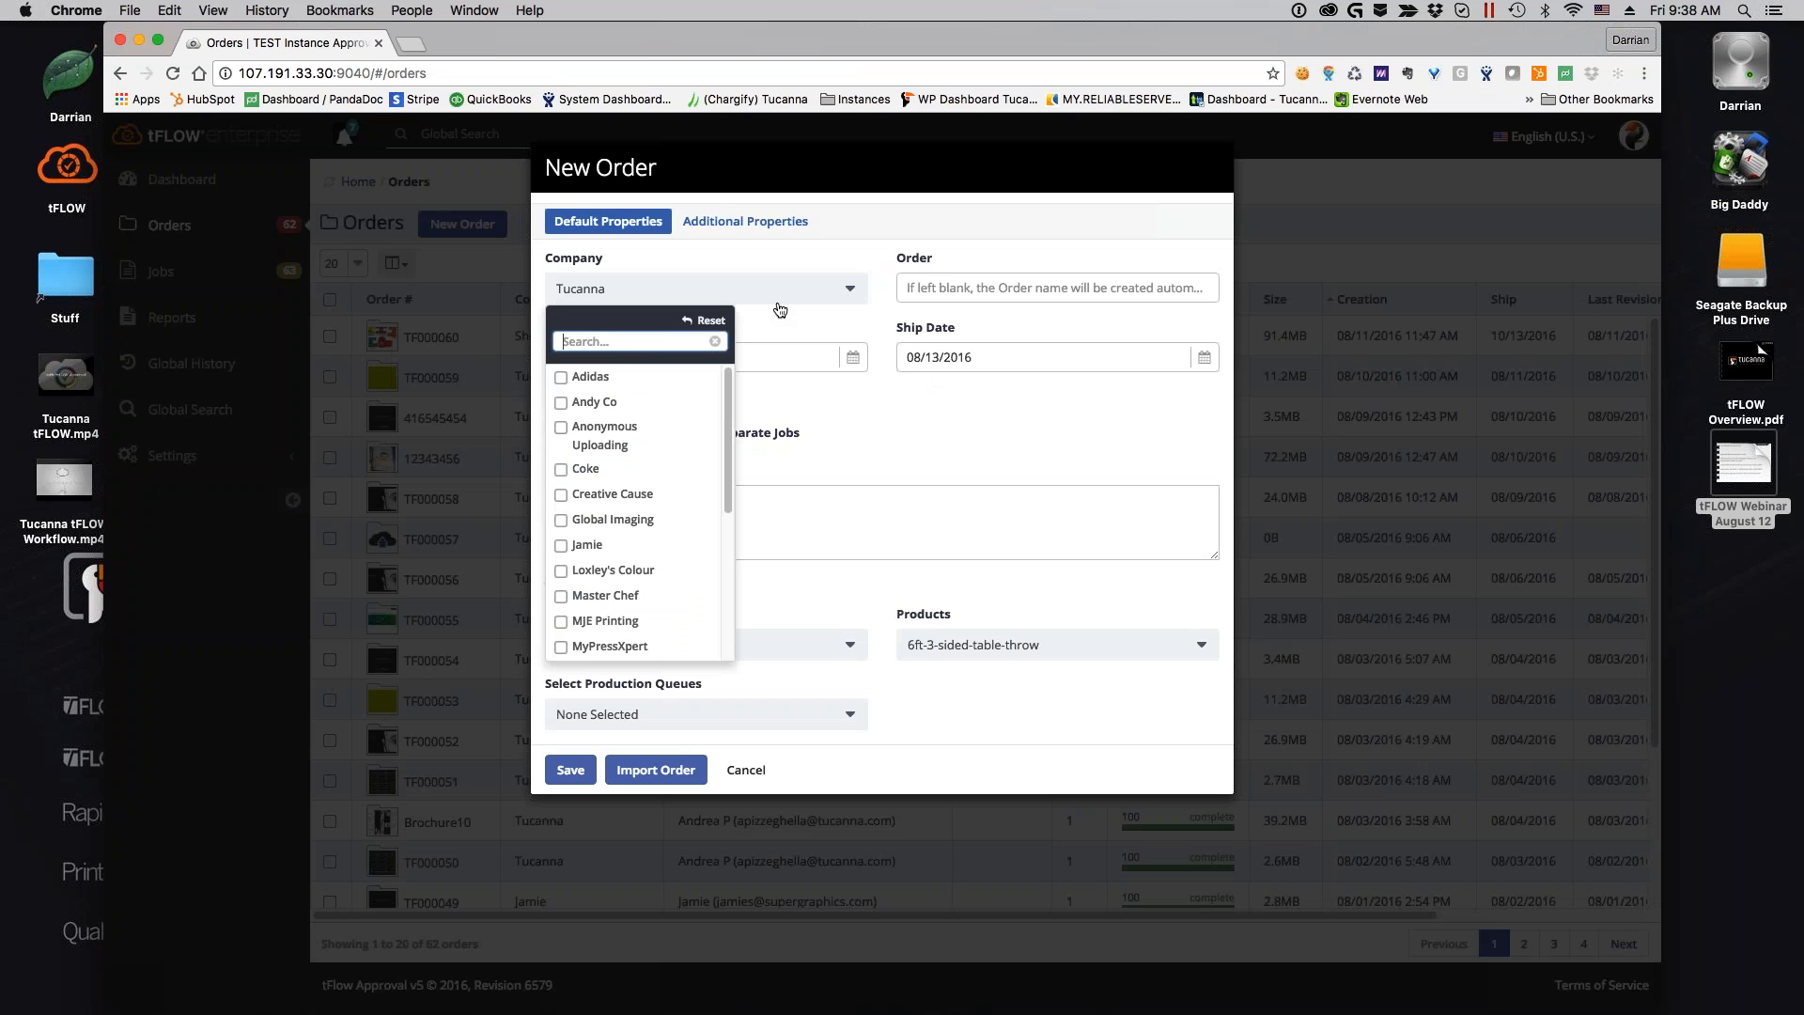
{"action": "type", "text": "web"}
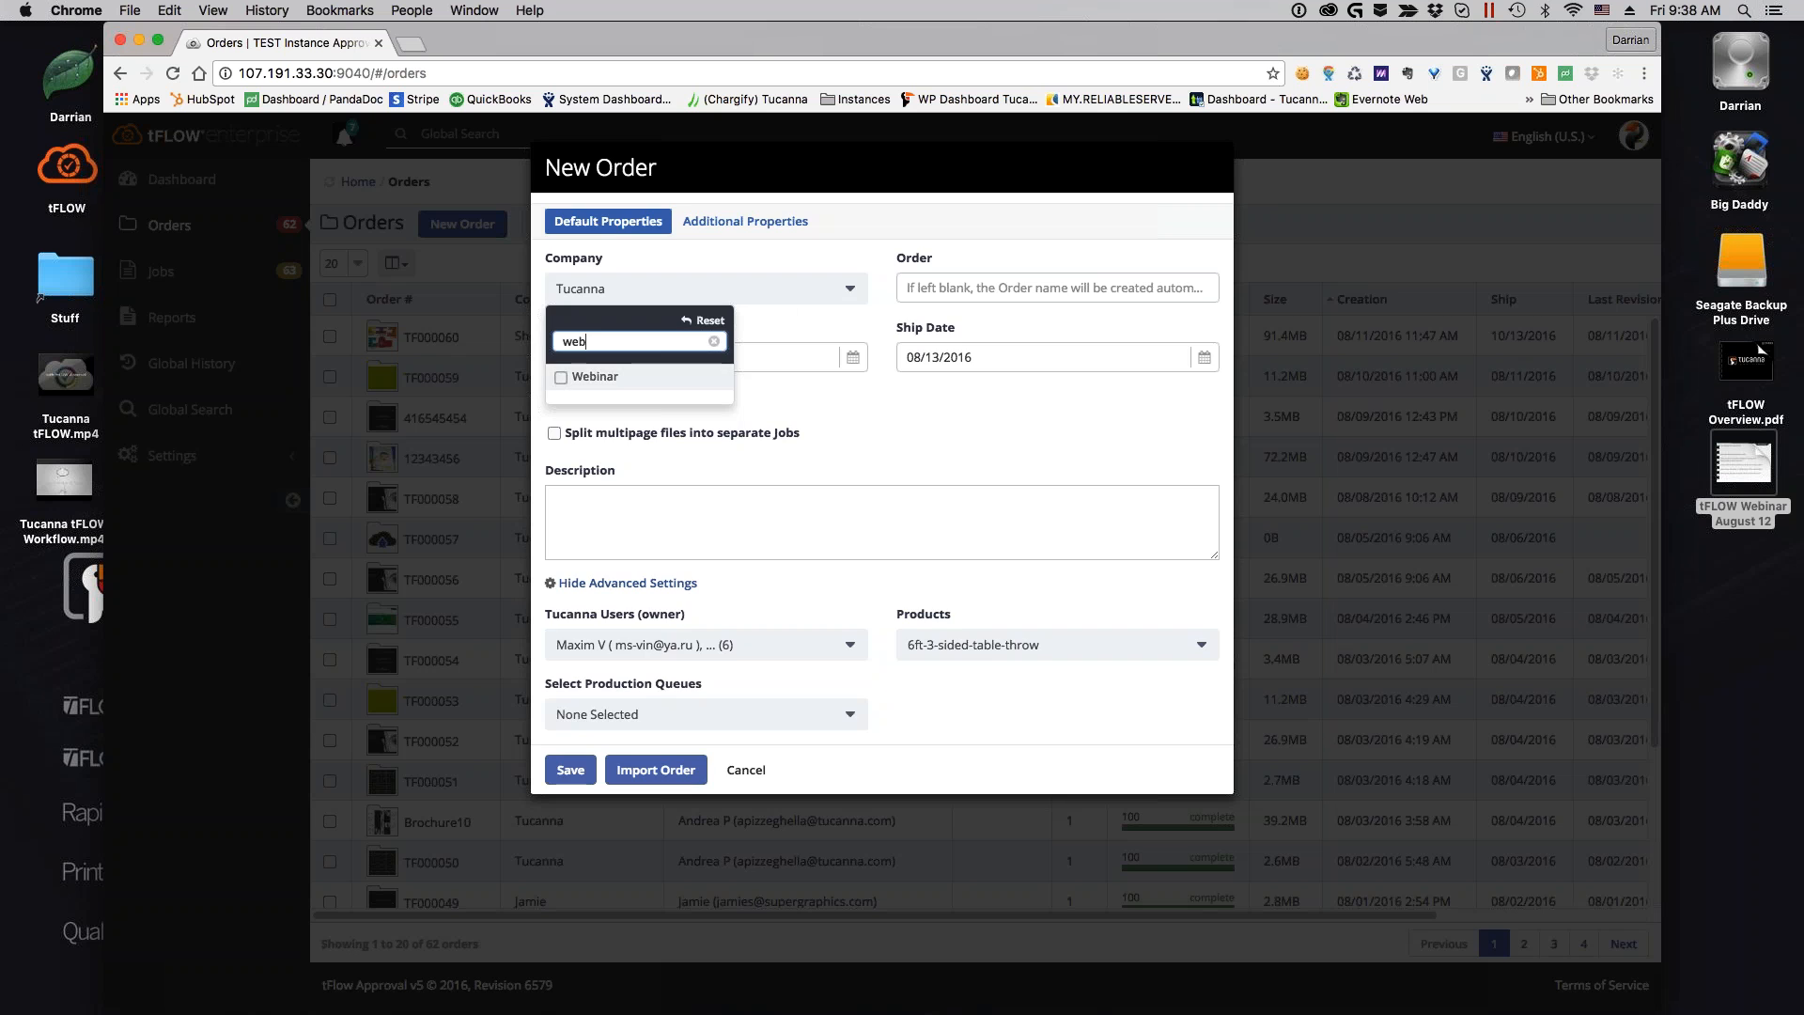
{"action": "left_click", "coordinate": [594, 377]}
Review the new order's default properties, assigned owner users and available production queues without changing the selection
{"action": "left_click", "coordinate": [910, 288]}
{"action": "left_click", "coordinate": [1019, 397]}
{"action": "left_click", "coordinate": [575, 498]}
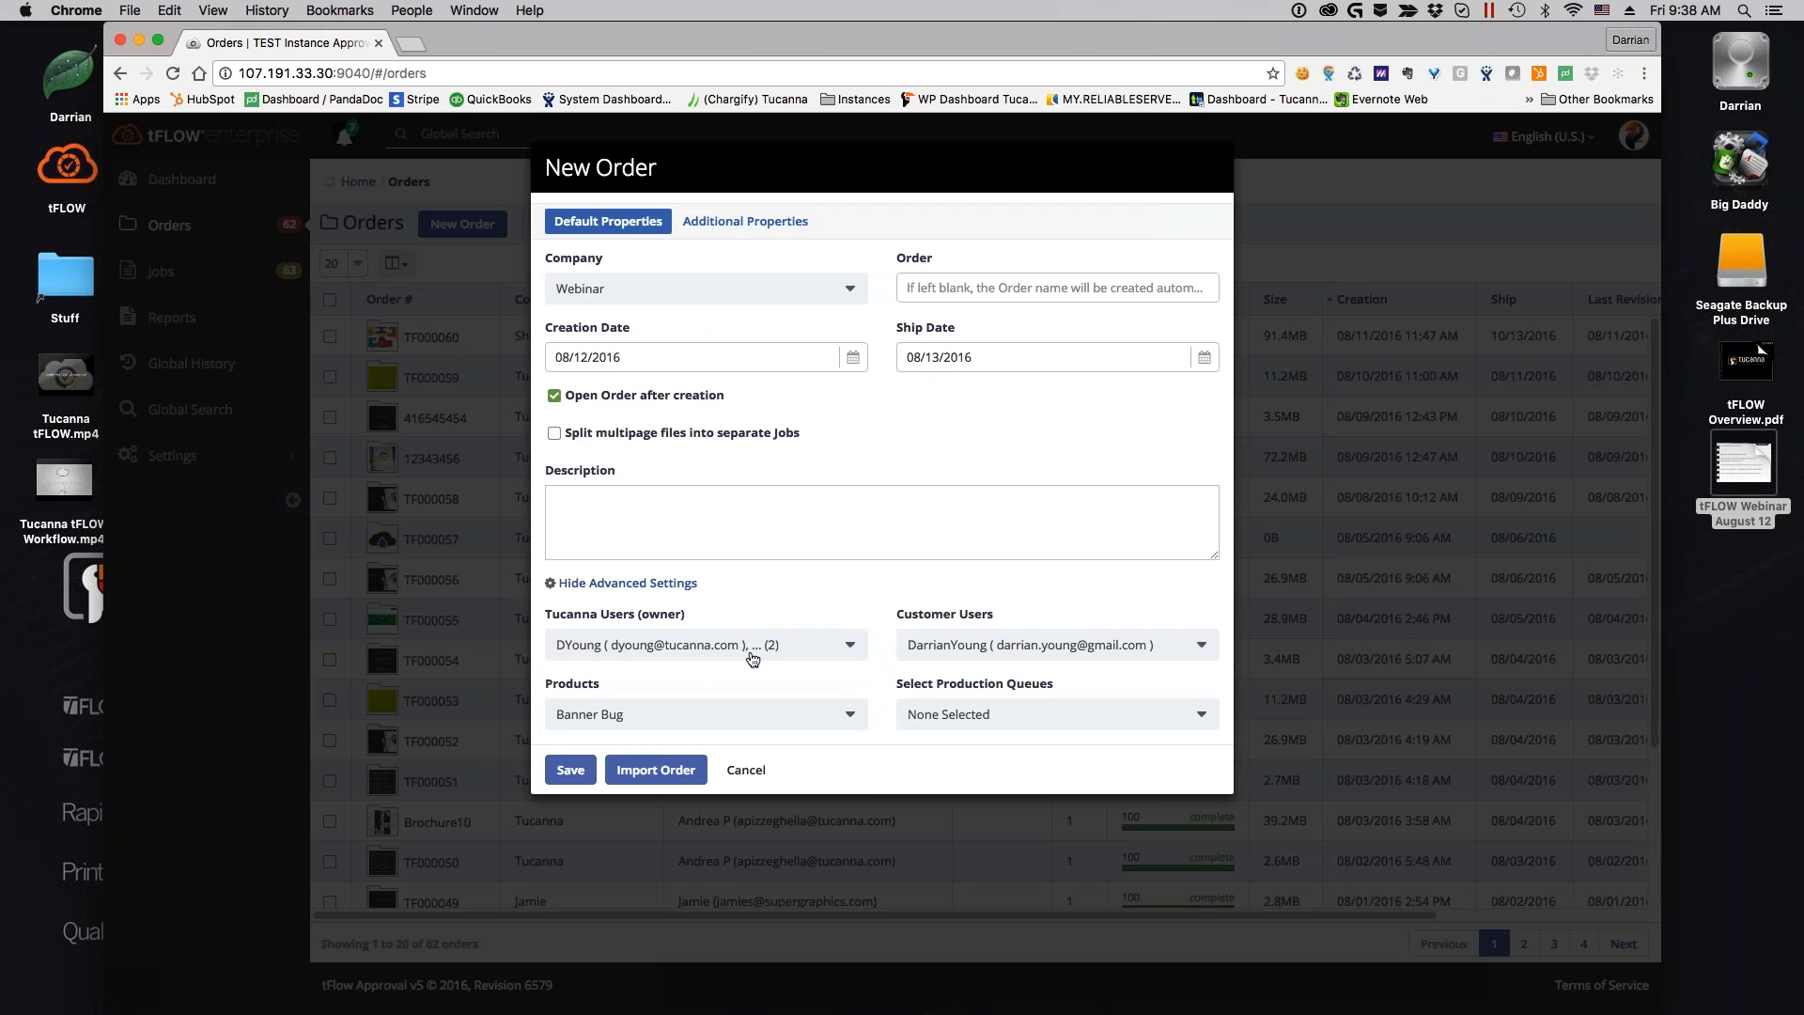
{"action": "left_click", "coordinate": [751, 652]}
{"action": "left_click", "coordinate": [849, 541]}
{"action": "left_click", "coordinate": [1032, 716]}
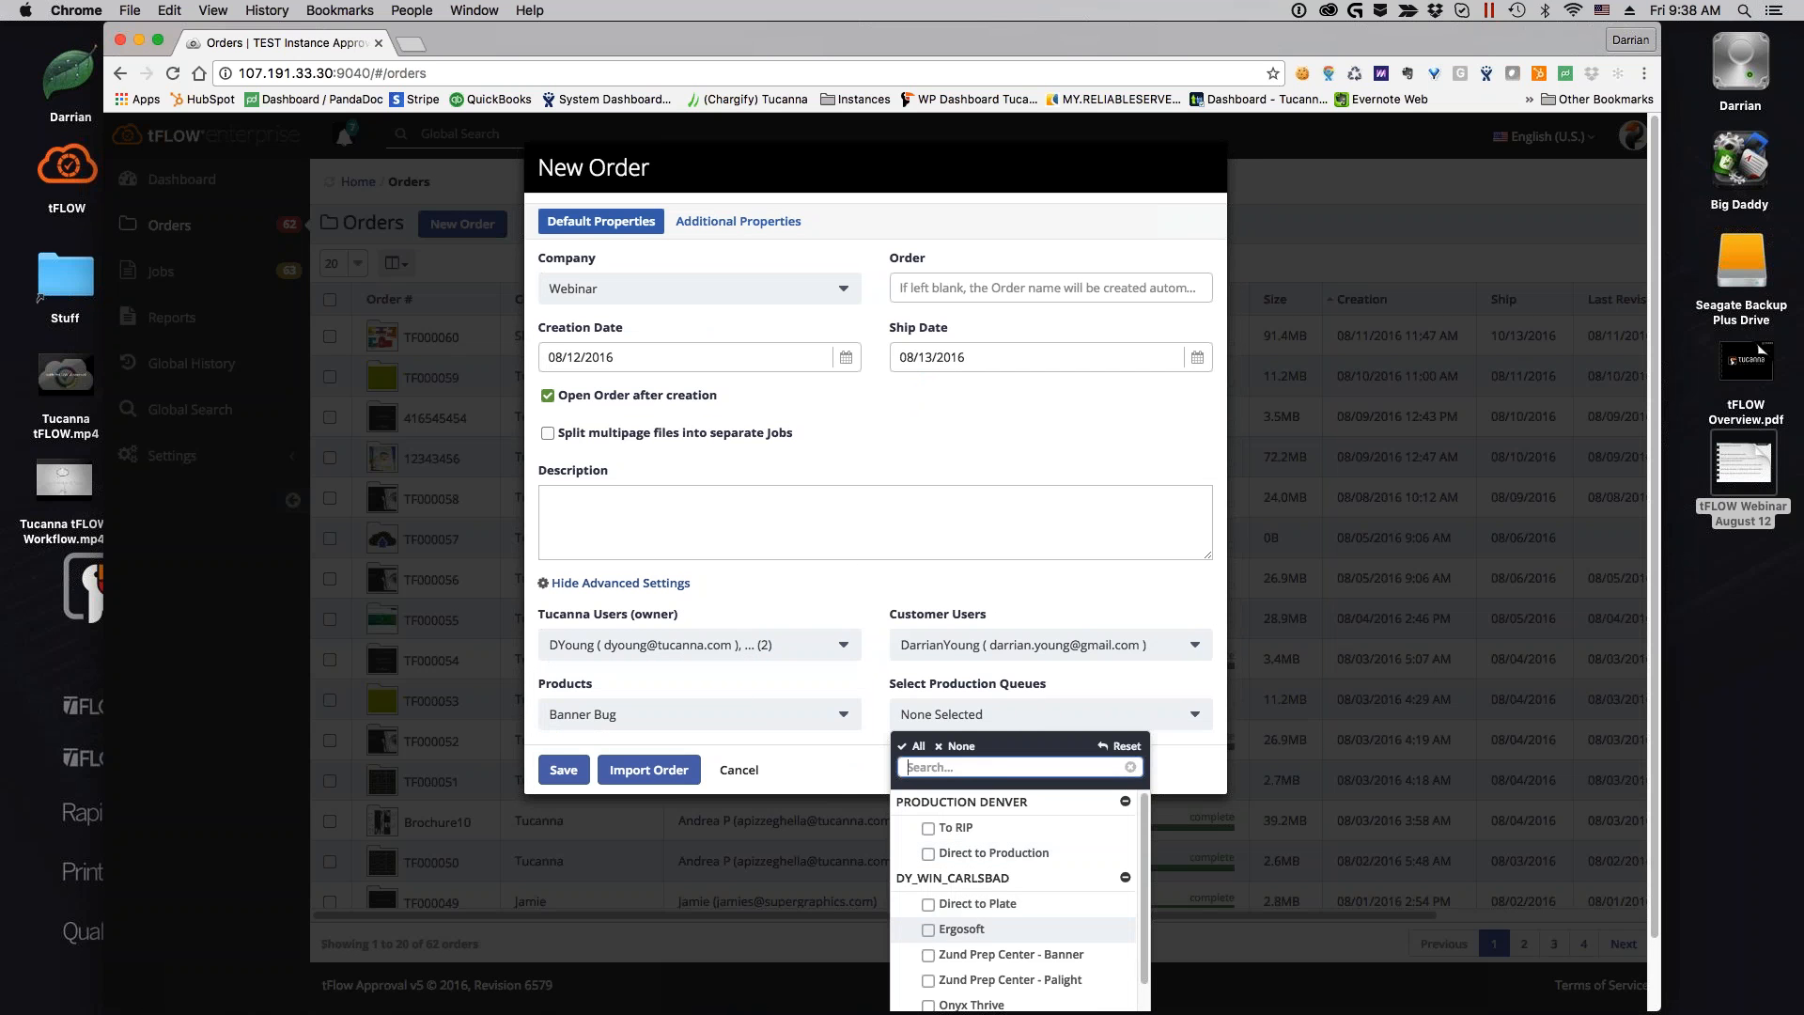
{"action": "scroll", "coordinate": [1014, 892], "scroll_direction": "down", "scroll_amount": 3}
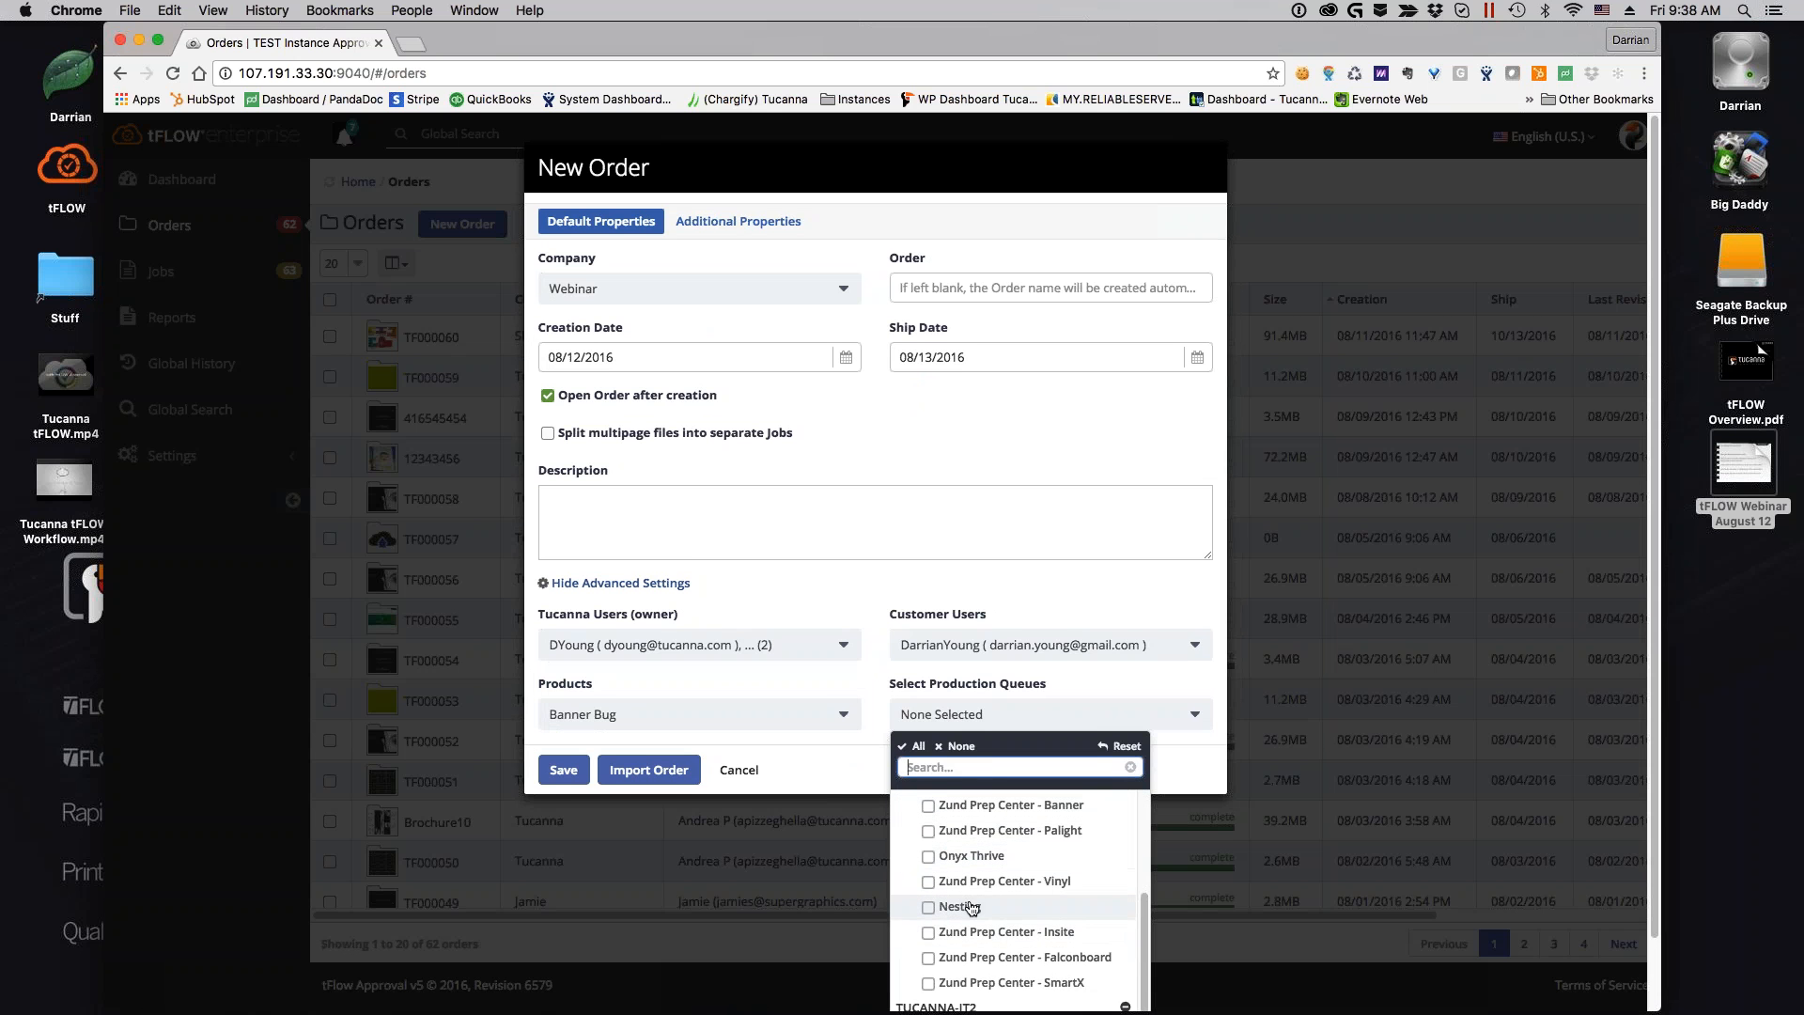
{"action": "scroll", "coordinate": [995, 892], "scroll_direction": "down", "scroll_amount": 2}
{"action": "scroll", "coordinate": [995, 907], "scroll_direction": "up", "scroll_amount": 3}
{"action": "scroll", "coordinate": [995, 908], "scroll_direction": "up", "scroll_amount": 3}
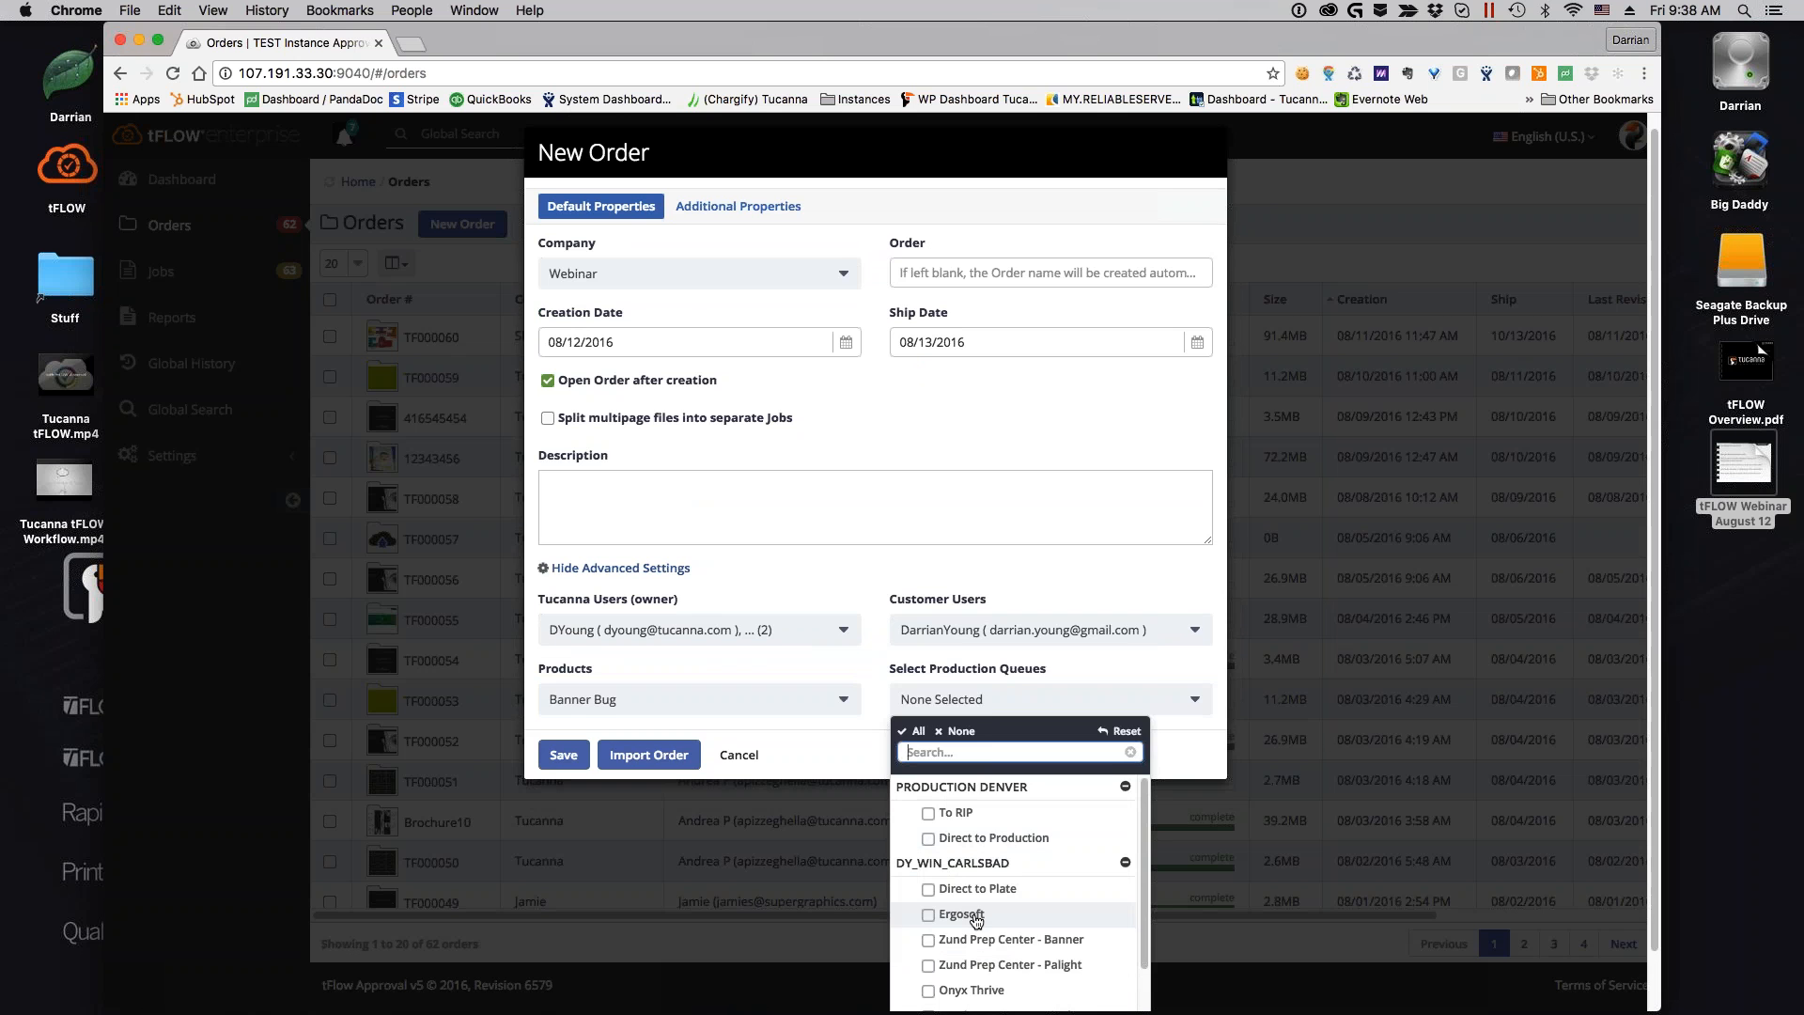
{"action": "left_click", "coordinate": [1021, 573]}
Set the new order's product to Large Format and save the order
{"action": "left_click", "coordinate": [730, 716]}
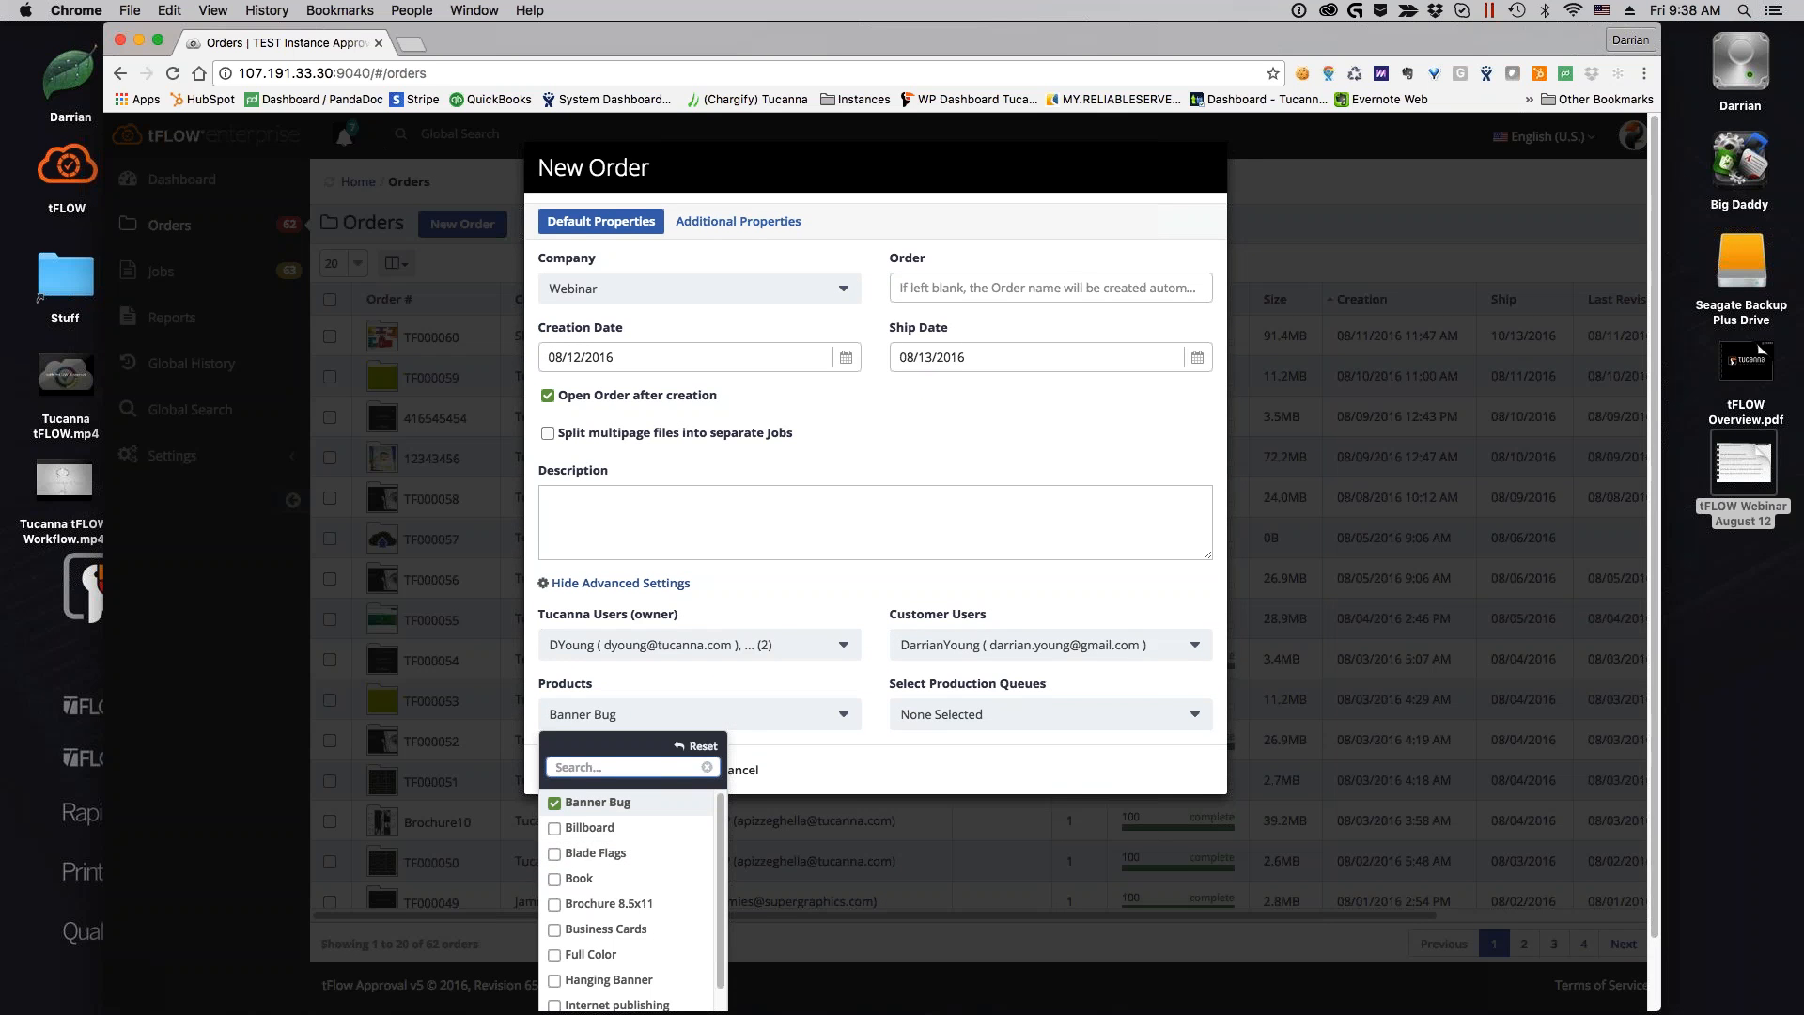
{"action": "type", "text": "bann"}
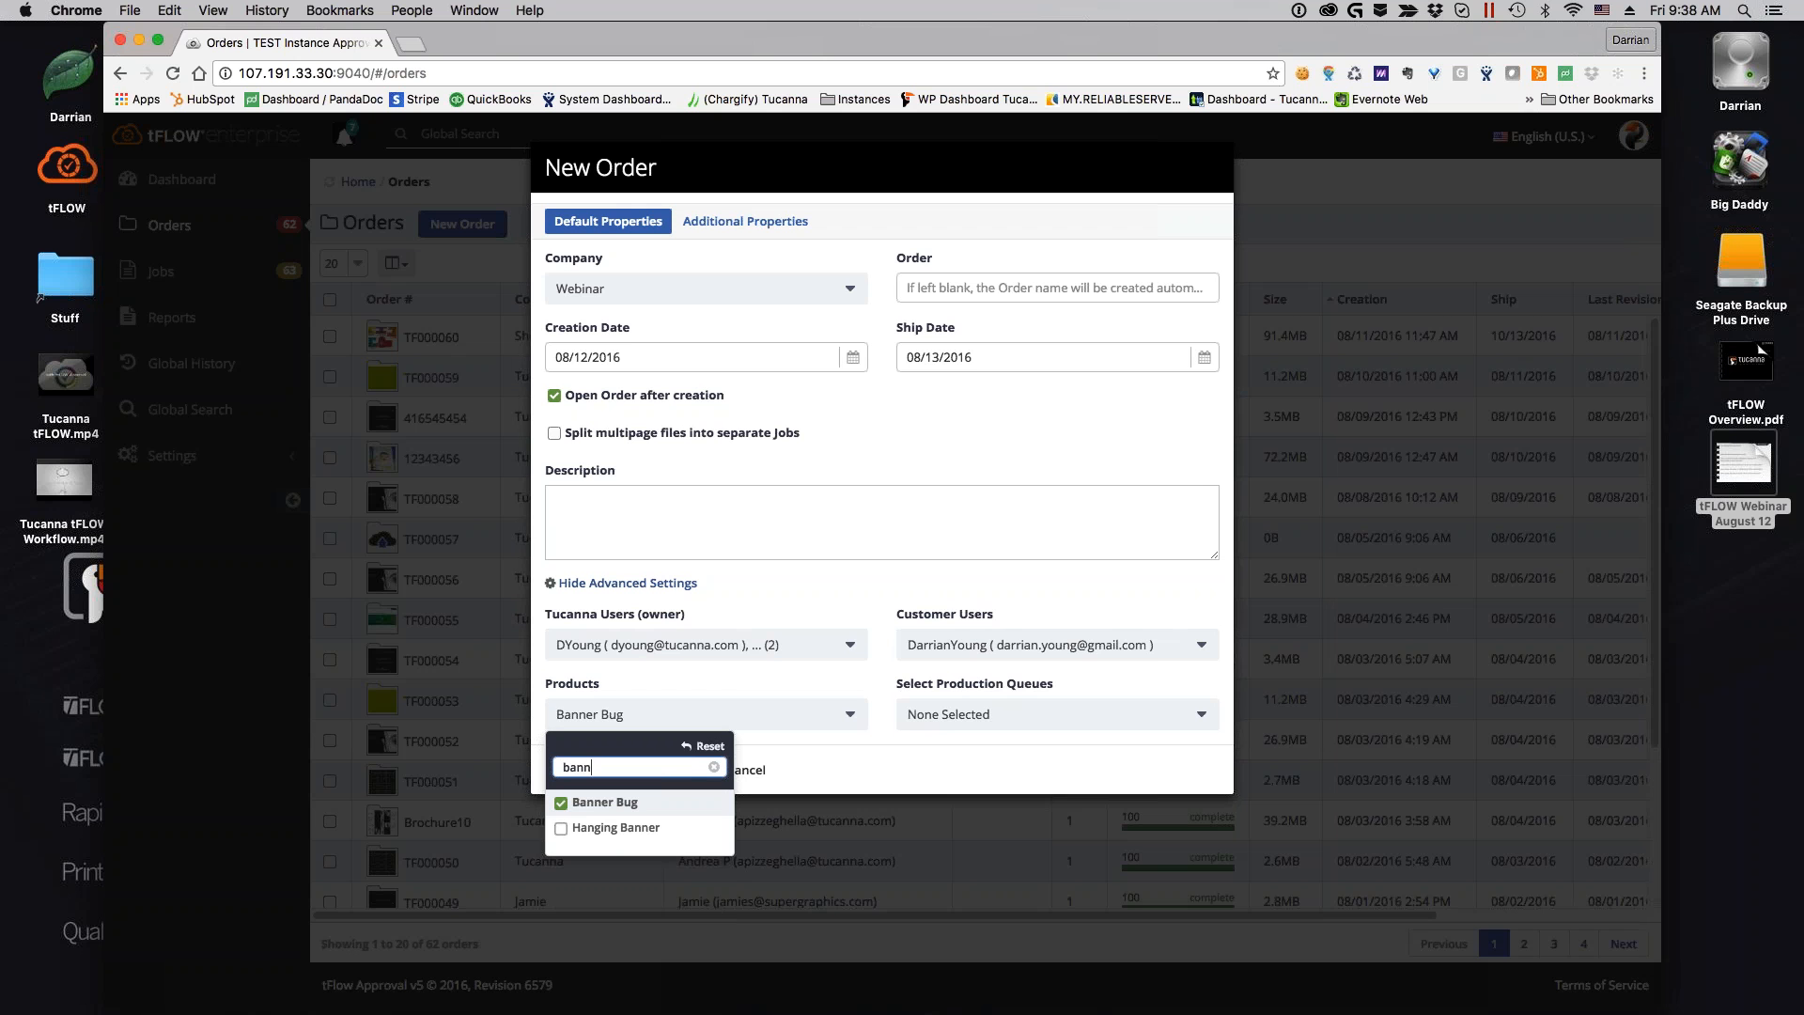
{"action": "key", "text": "BackSpace"}
{"action": "key", "text": "BackSpace"}
{"action": "key", "text": "BackSpace"}
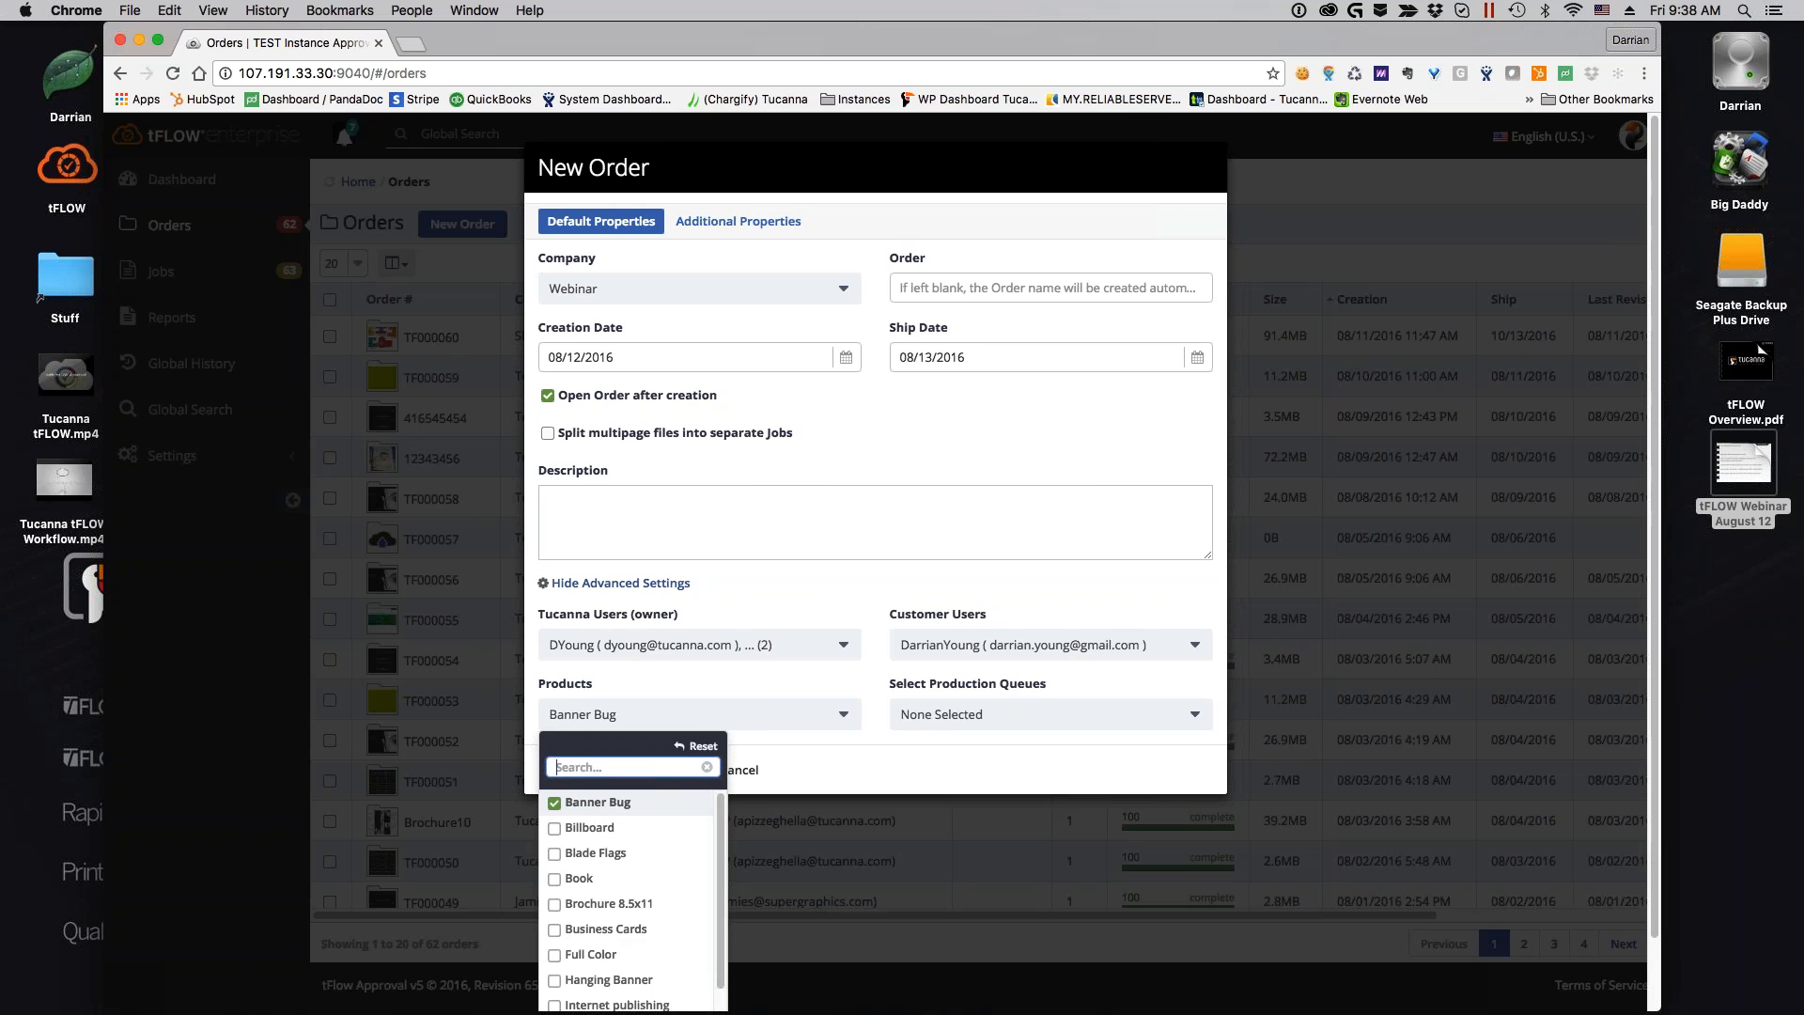
{"action": "type", "text": "larg"}
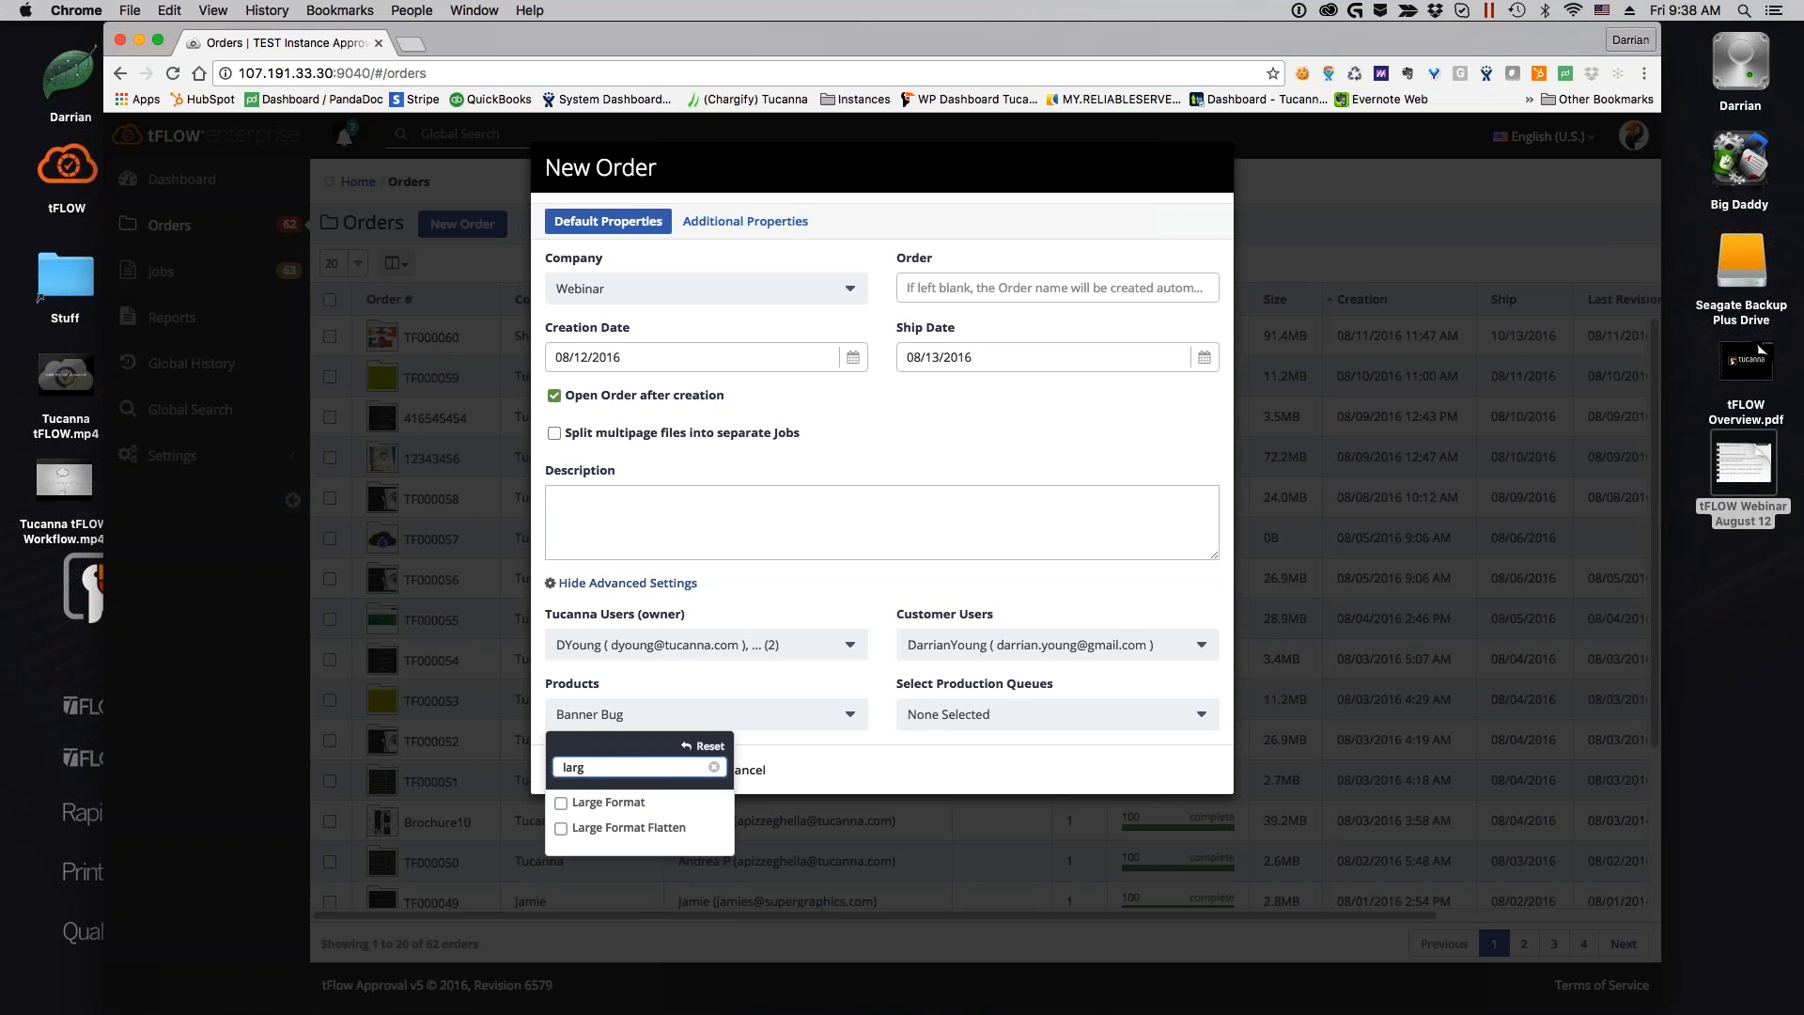
{"action": "left_click", "coordinate": [606, 802]}
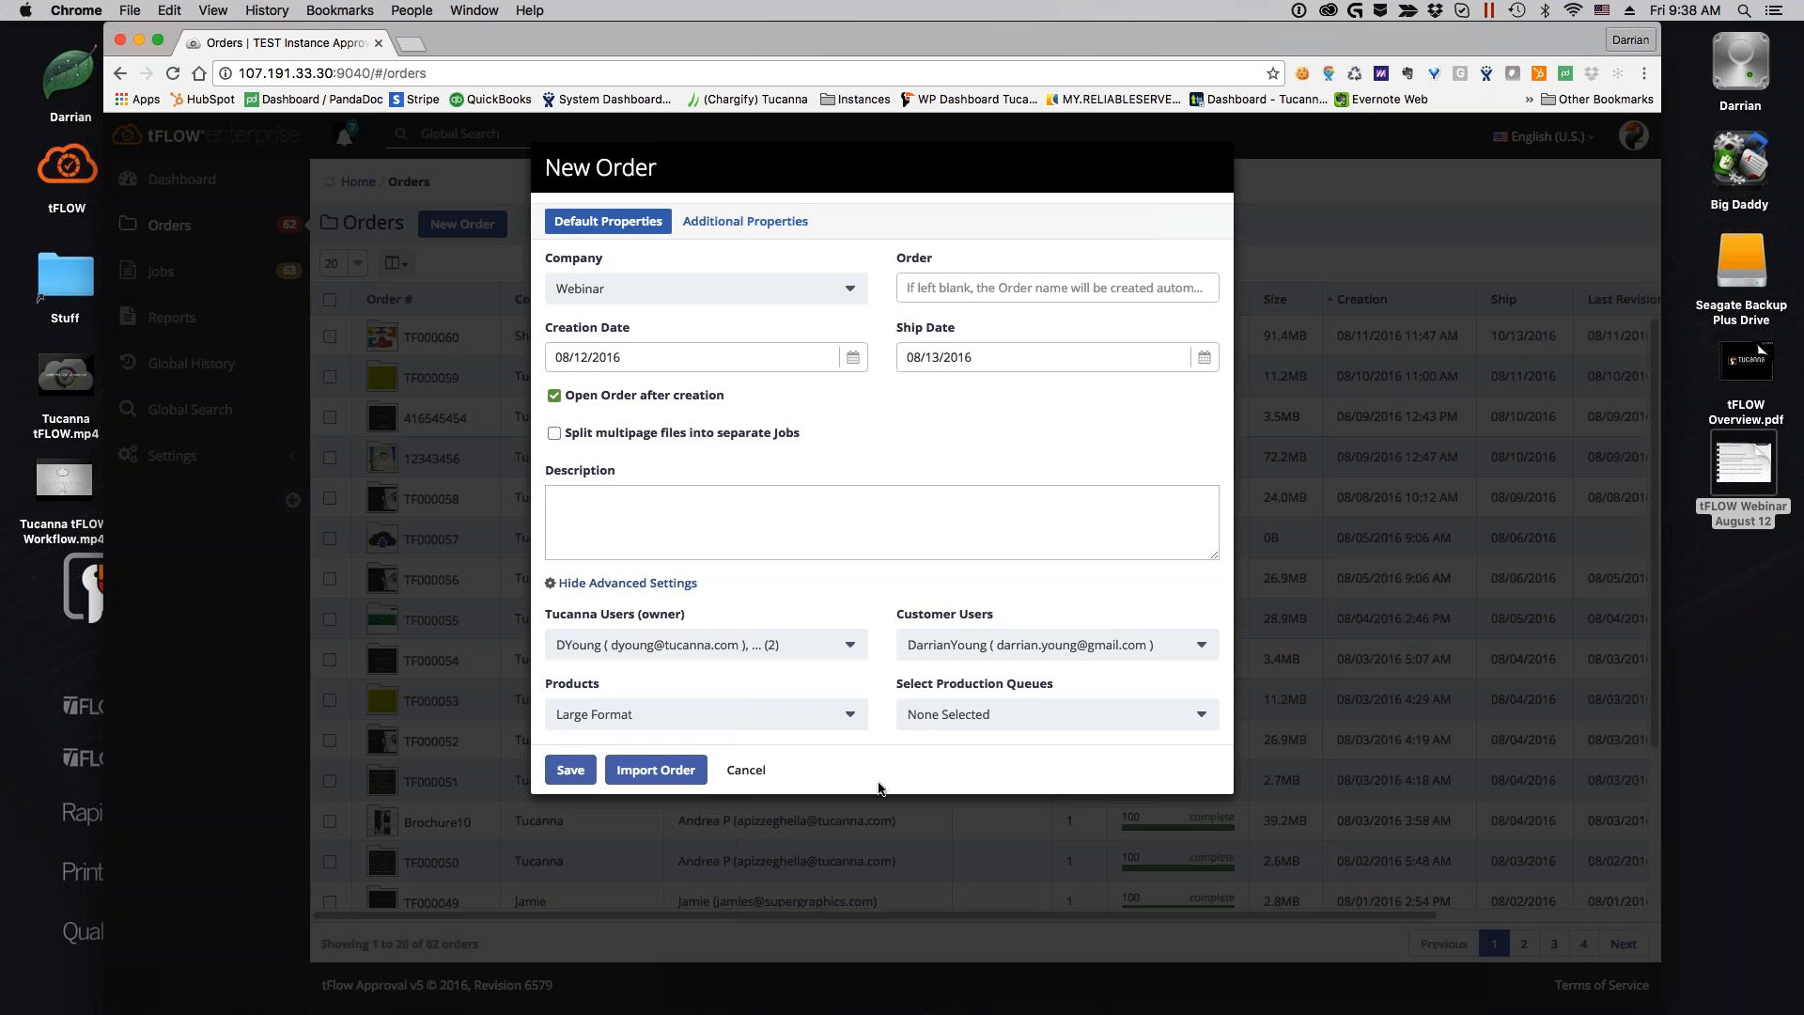
{"action": "left_click", "coordinate": [571, 775]}
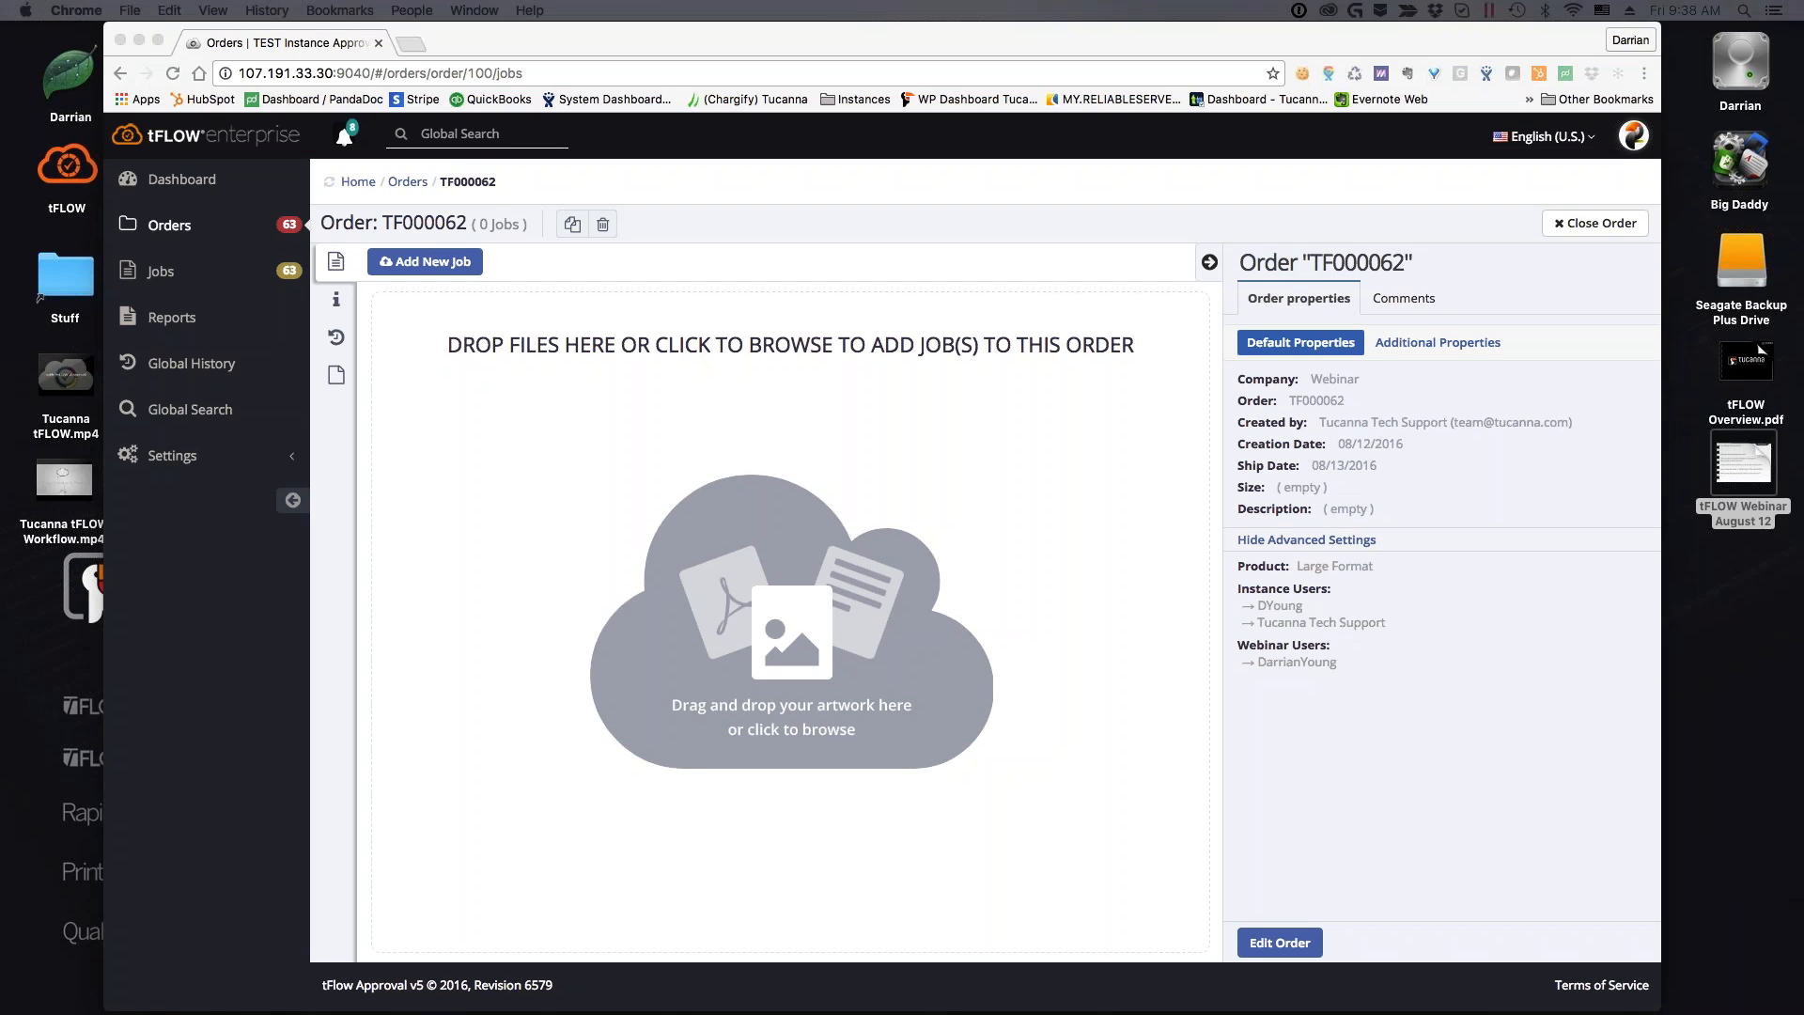
Preview banner_tucanna_print.pdf from the webinar folder's hem subfolder and add it to the order as a job
{"action": "left_click_drag", "start_coordinate": [1803, 395], "coordinate": [1122, 195]}
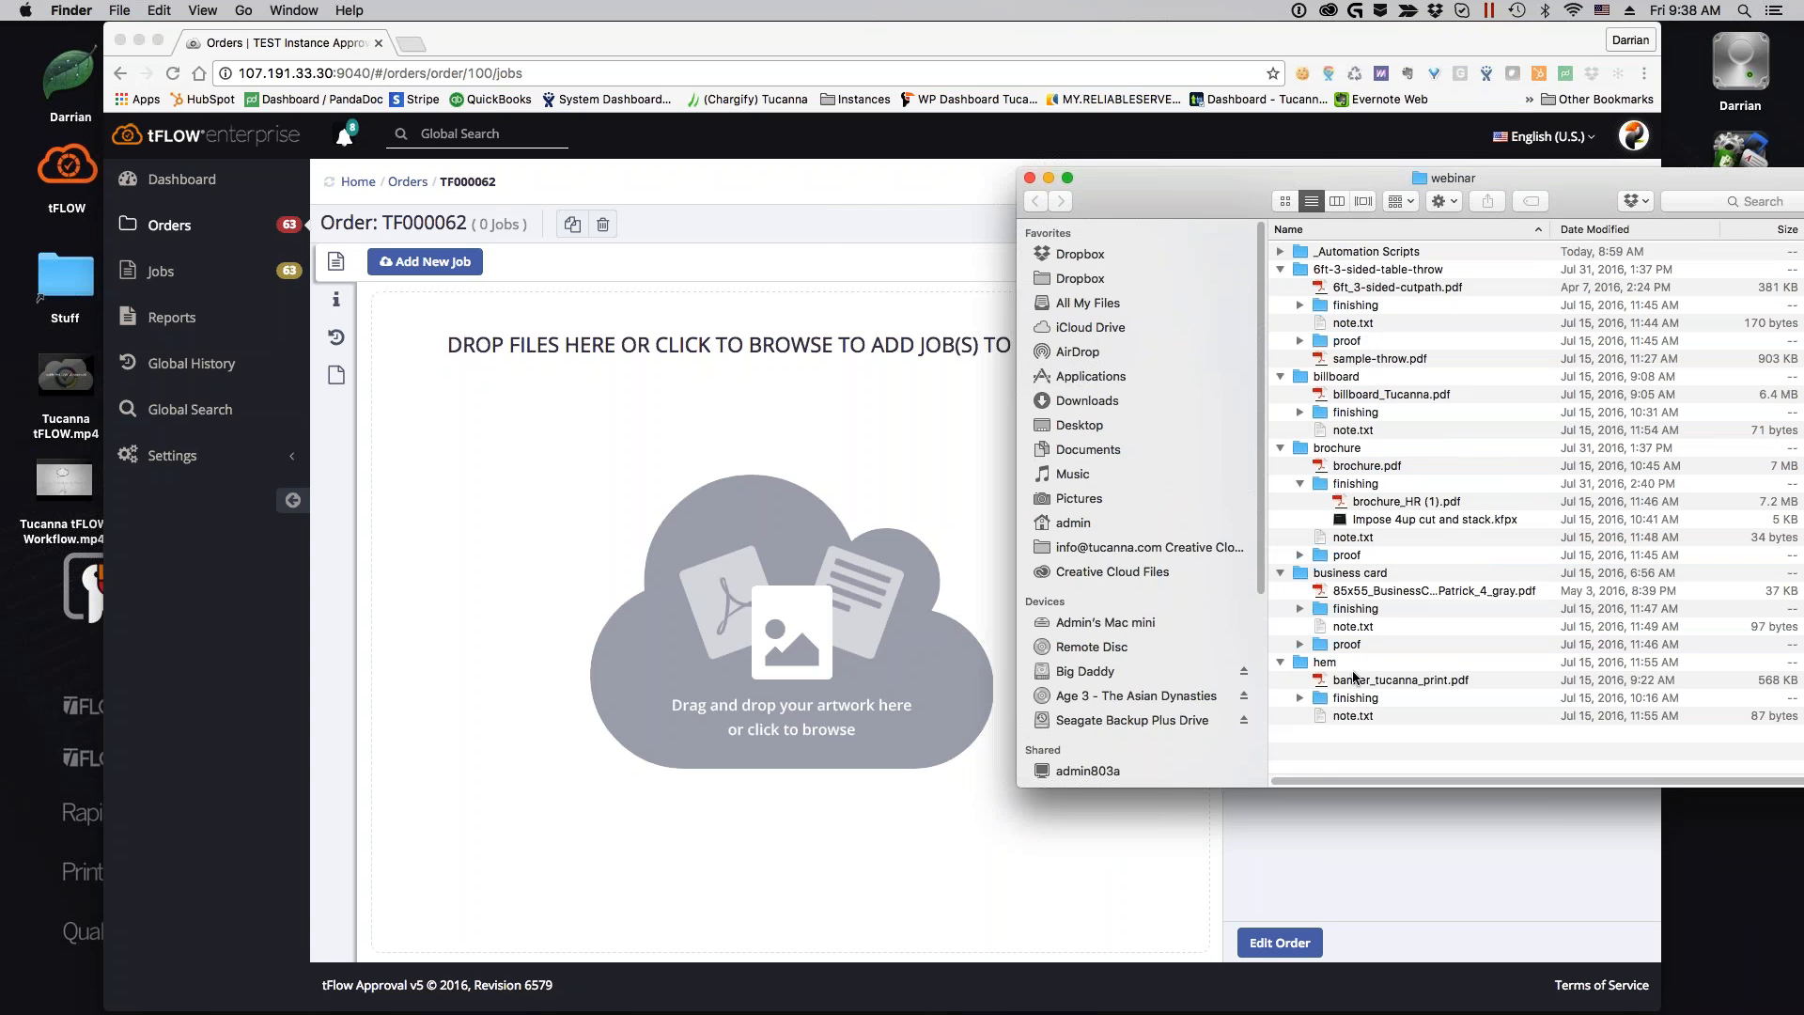
{"action": "left_click", "coordinate": [1353, 678]}
{"action": "key", "text": "space"}
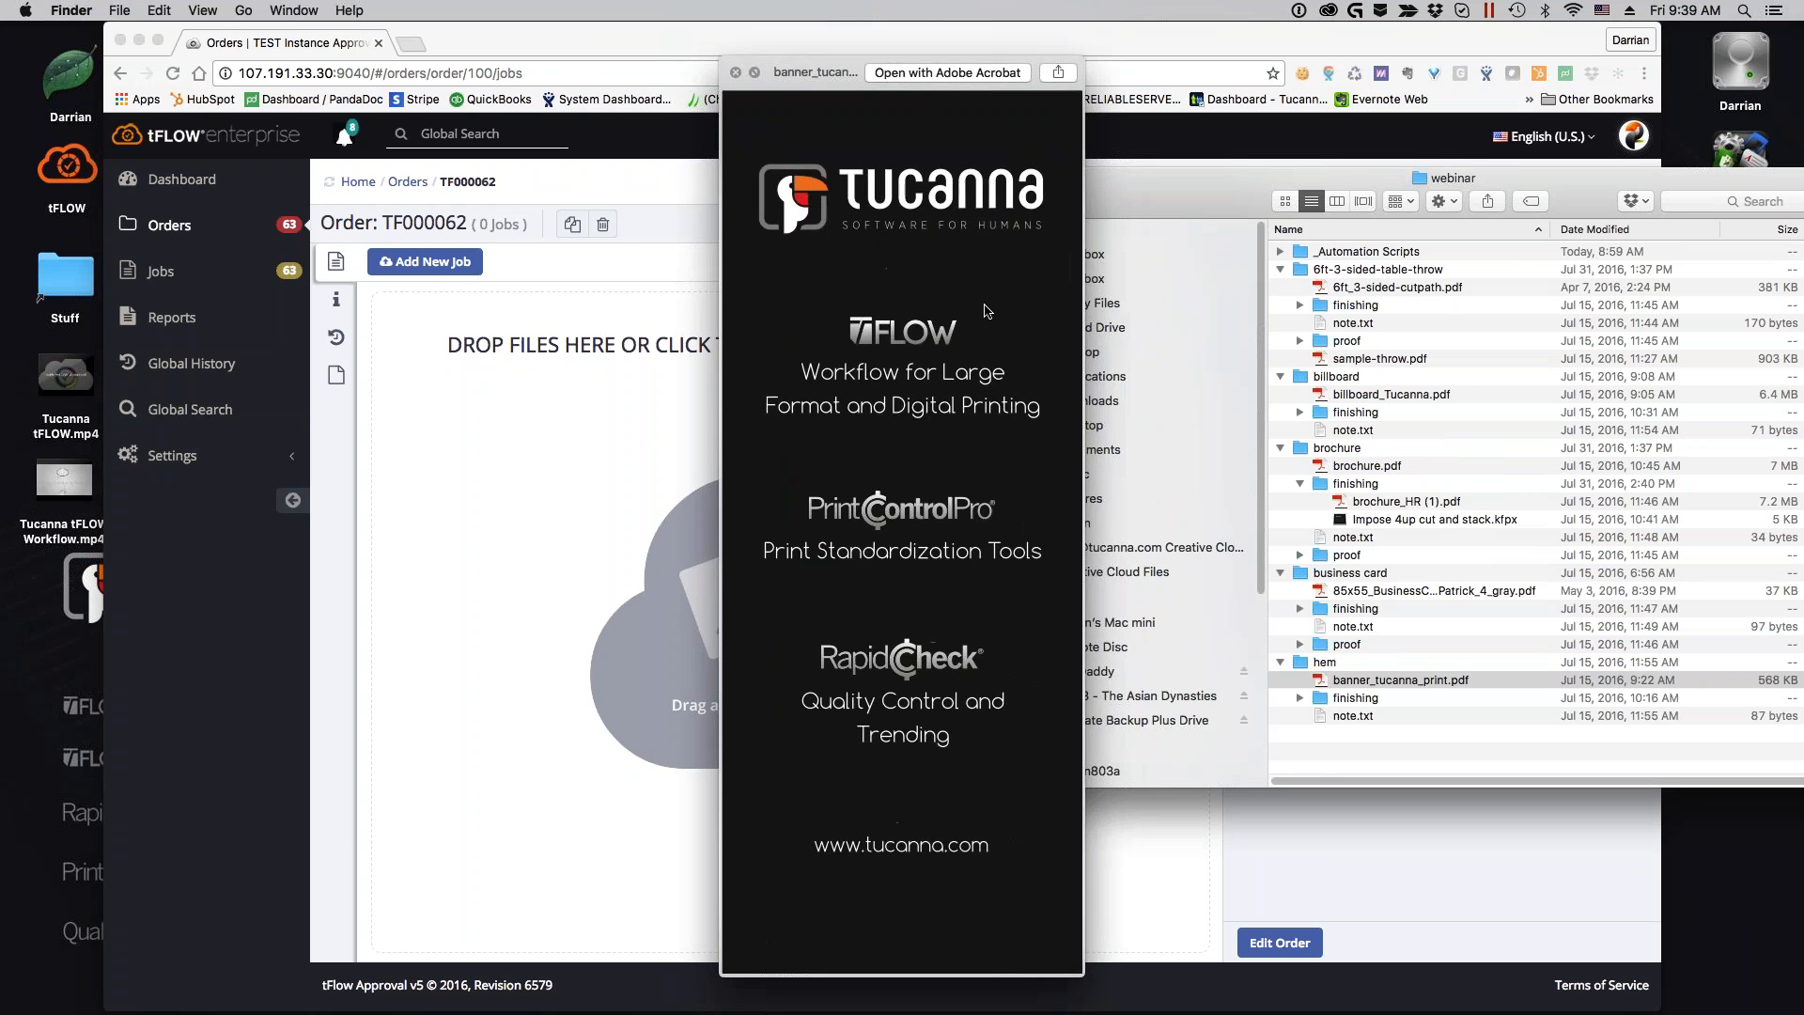
{"action": "key", "text": "space"}
{"action": "left_click_drag", "start_coordinate": [1393, 679], "coordinate": [886, 332]}
{"action": "left_click_drag", "start_coordinate": [1132, 210], "coordinate": [1803, 281]}
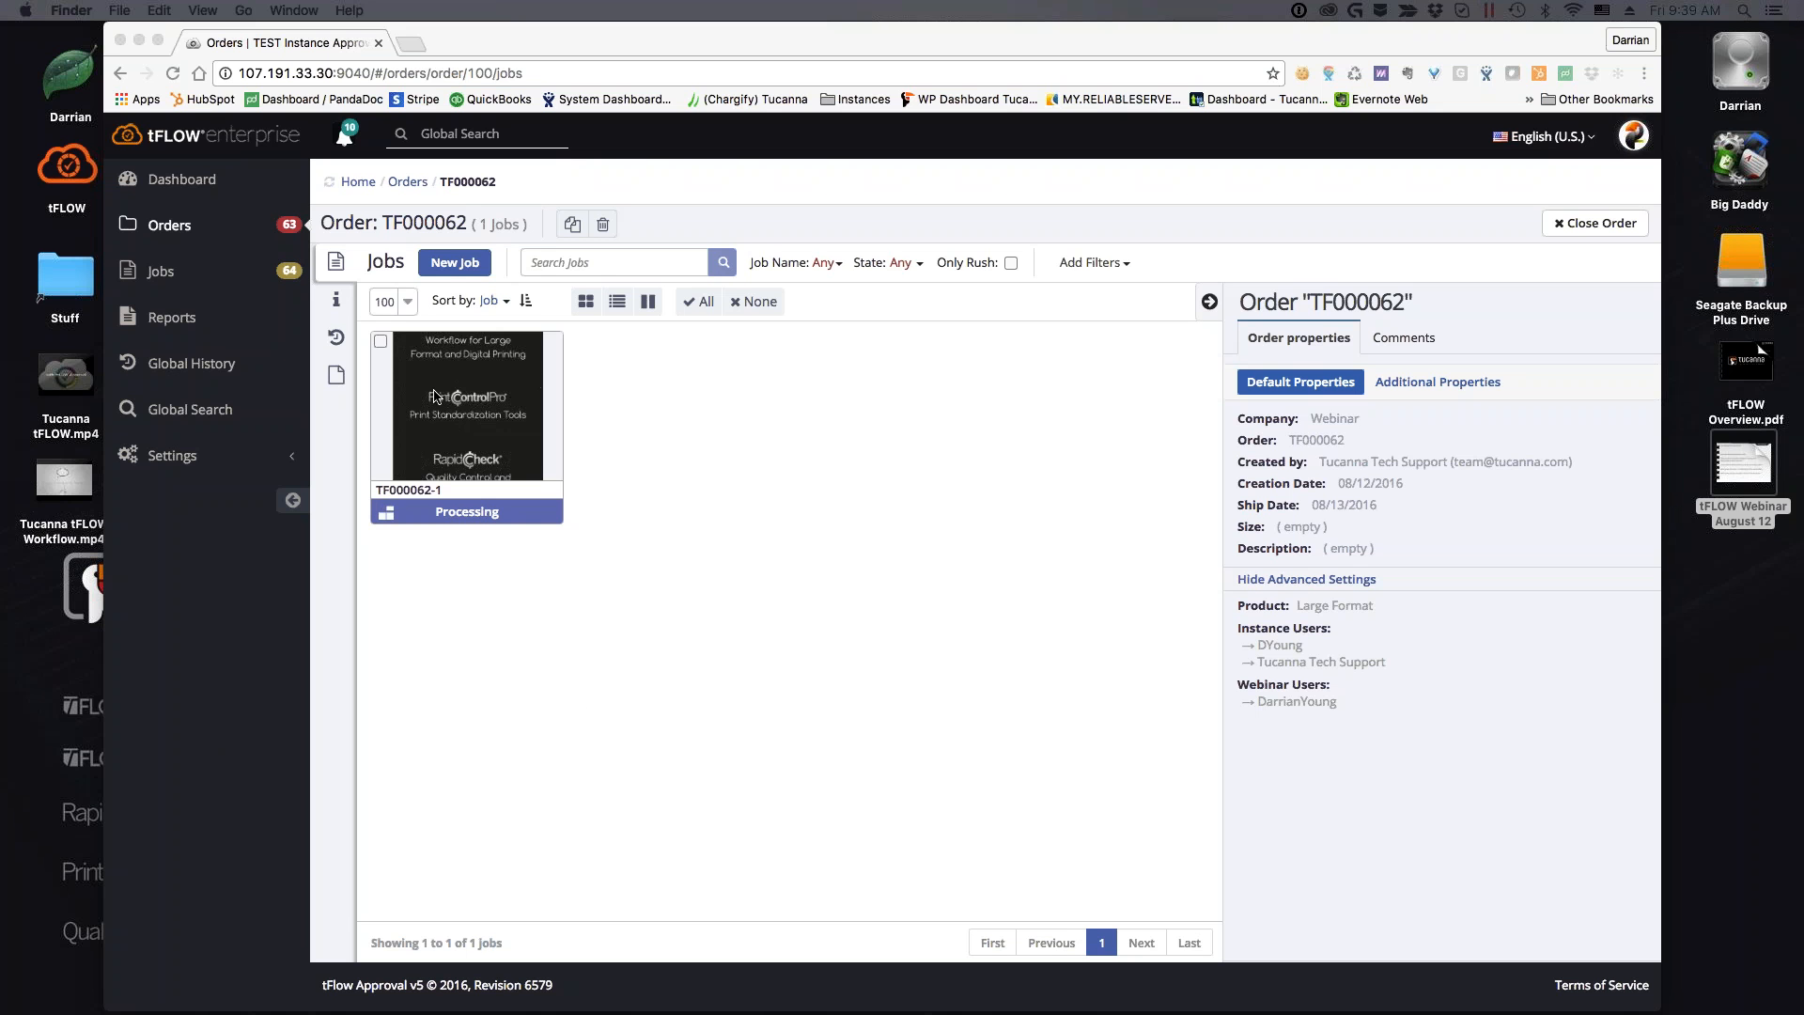
Open the banner job's proof, compare it with a preview of the original banner_tucanna_print.pdf, and close the webinar folder window
{"action": "left_click", "coordinate": [516, 563]}
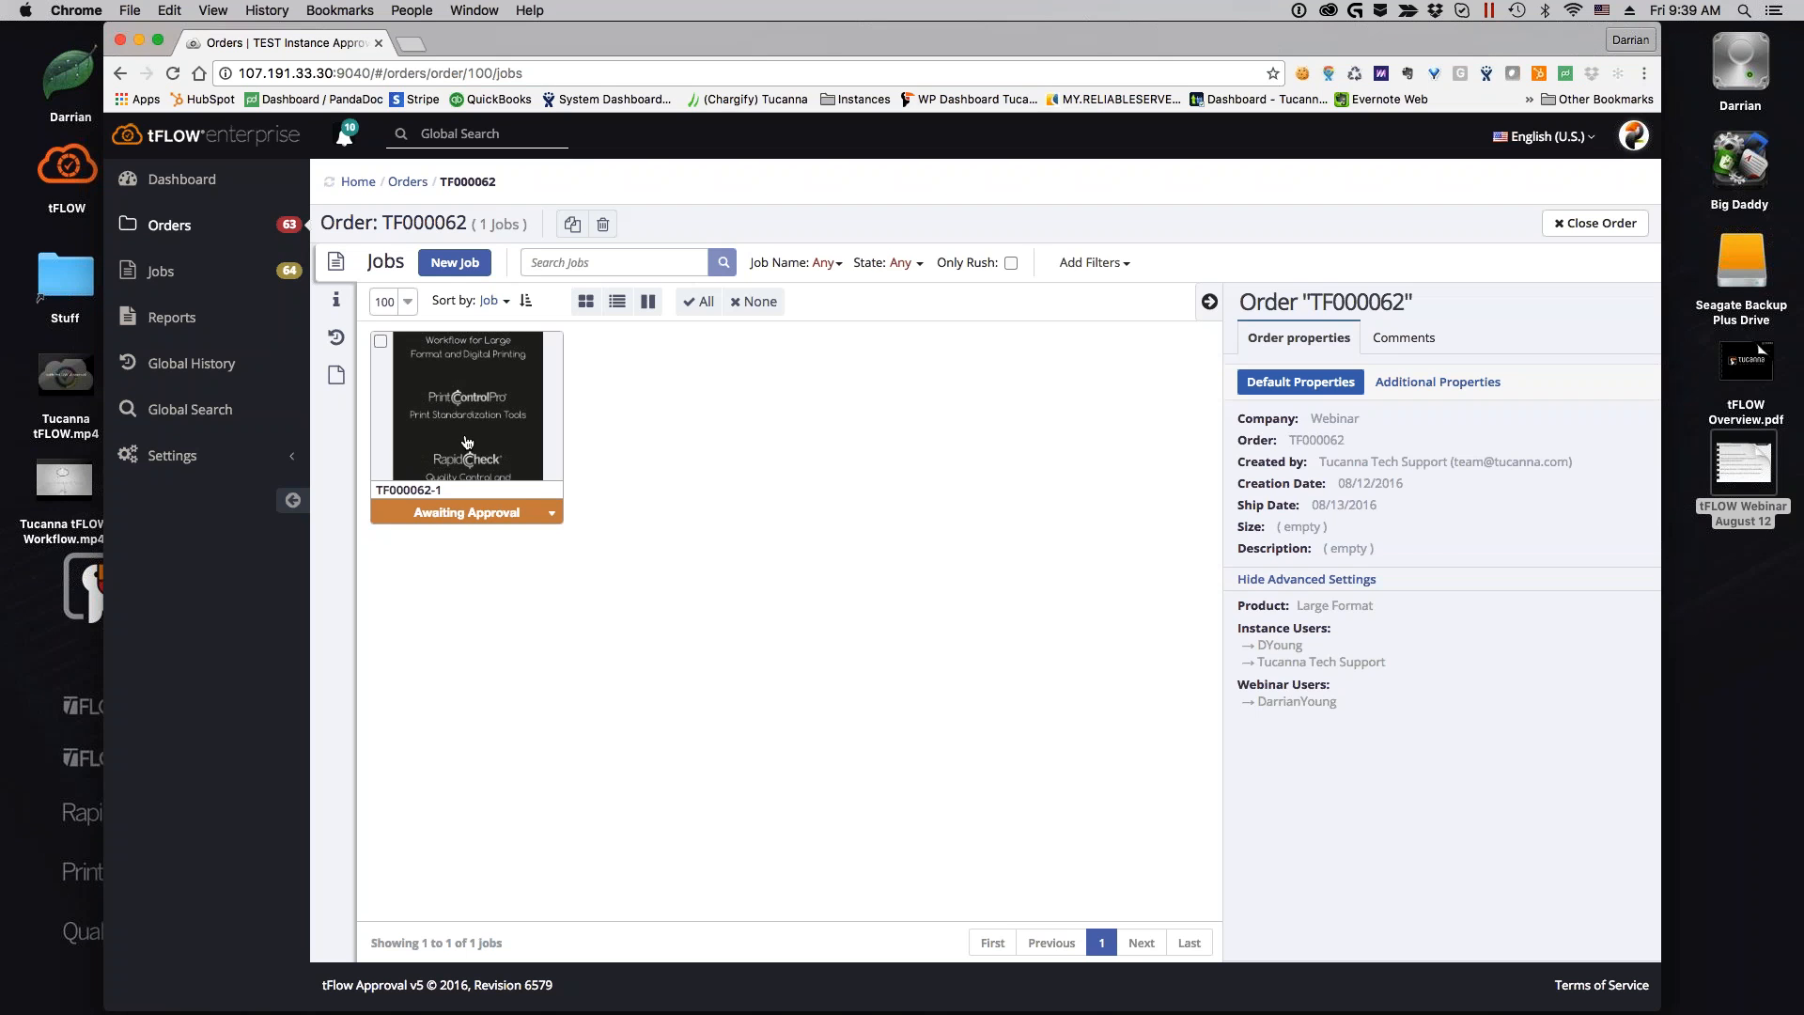
{"action": "double_click", "coordinate": [467, 432]}
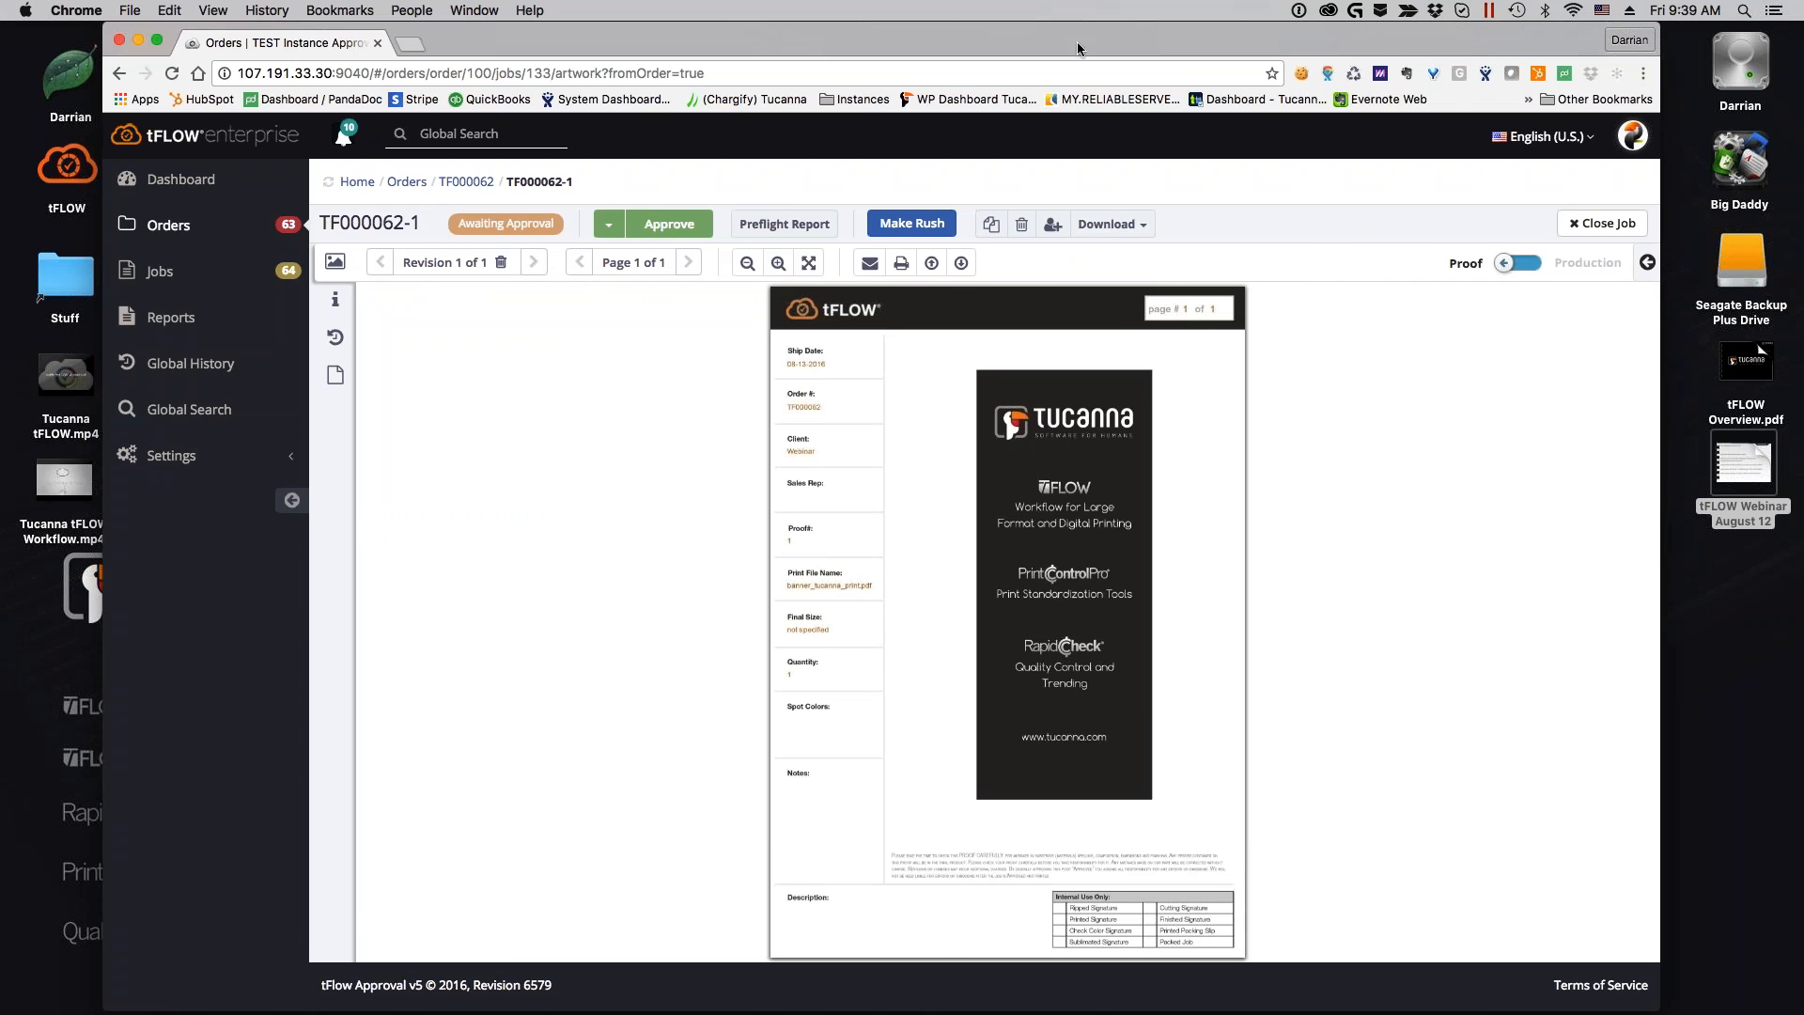
{"action": "left_click_drag", "start_coordinate": [1058, 41], "coordinate": [874, 41]}
{"action": "left_click", "coordinate": [1759, 347]}
{"action": "key", "text": "space"}
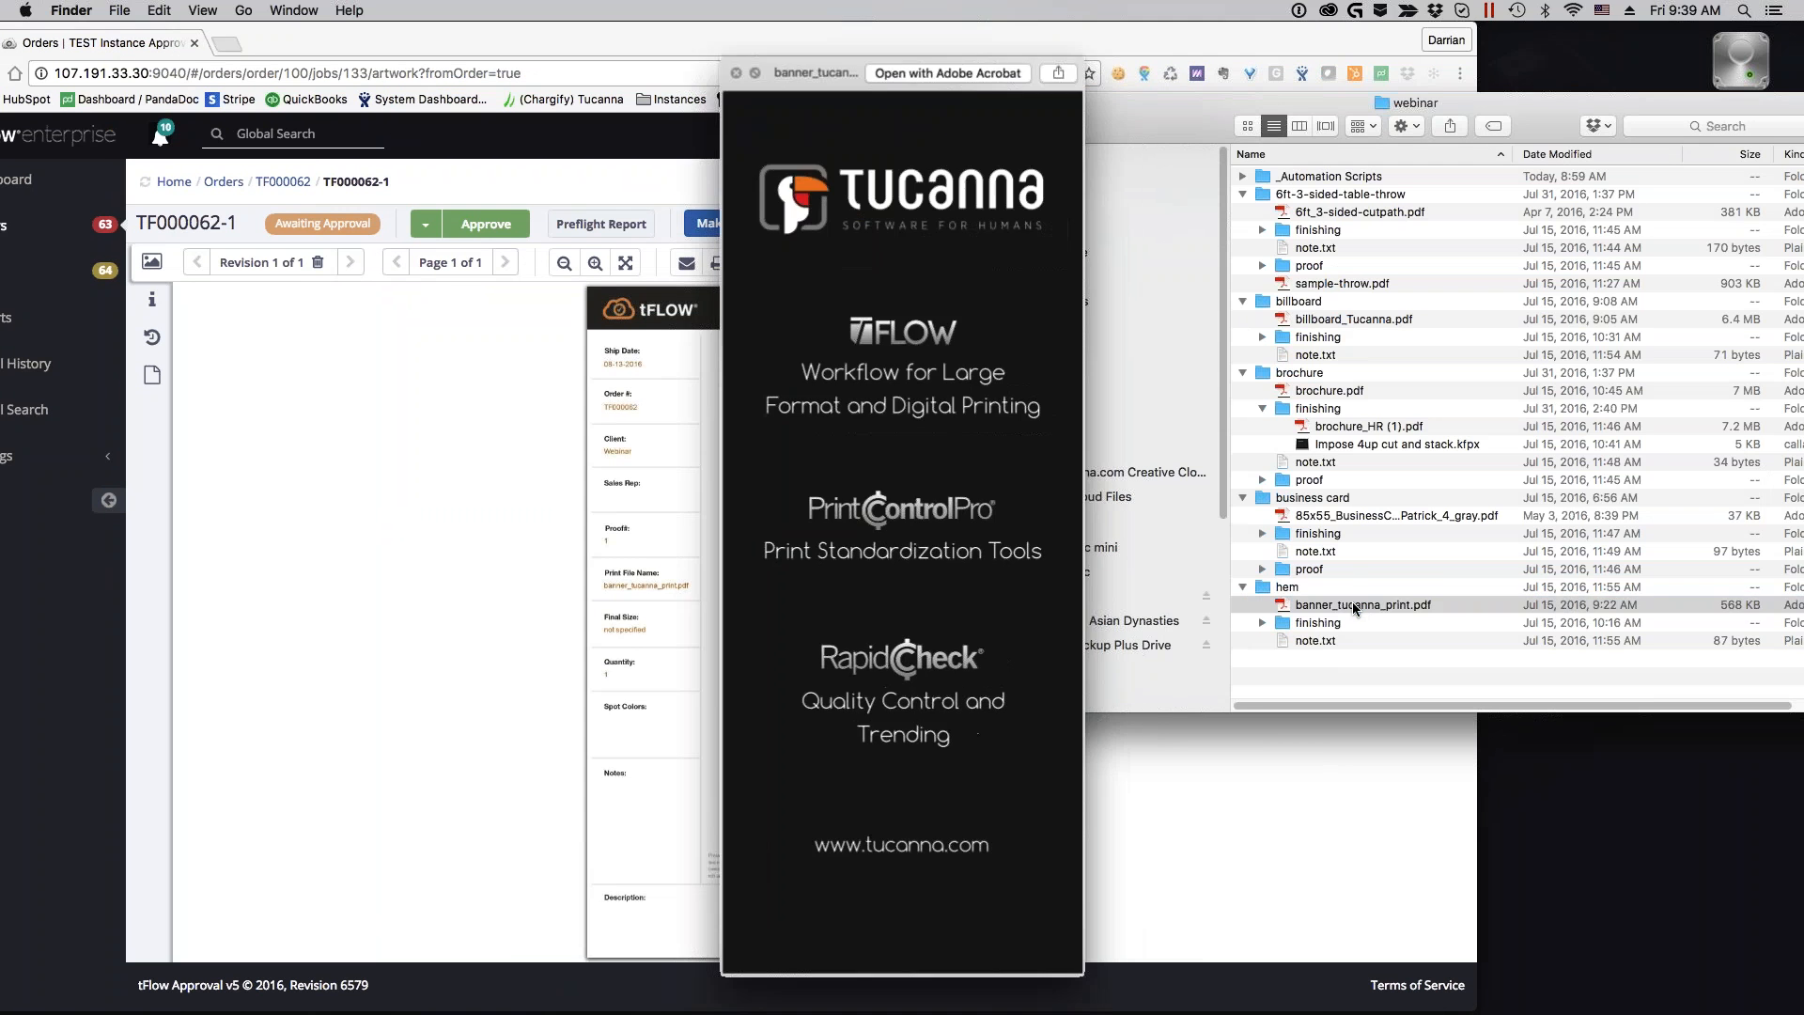
{"action": "left_click", "coordinate": [736, 73]}
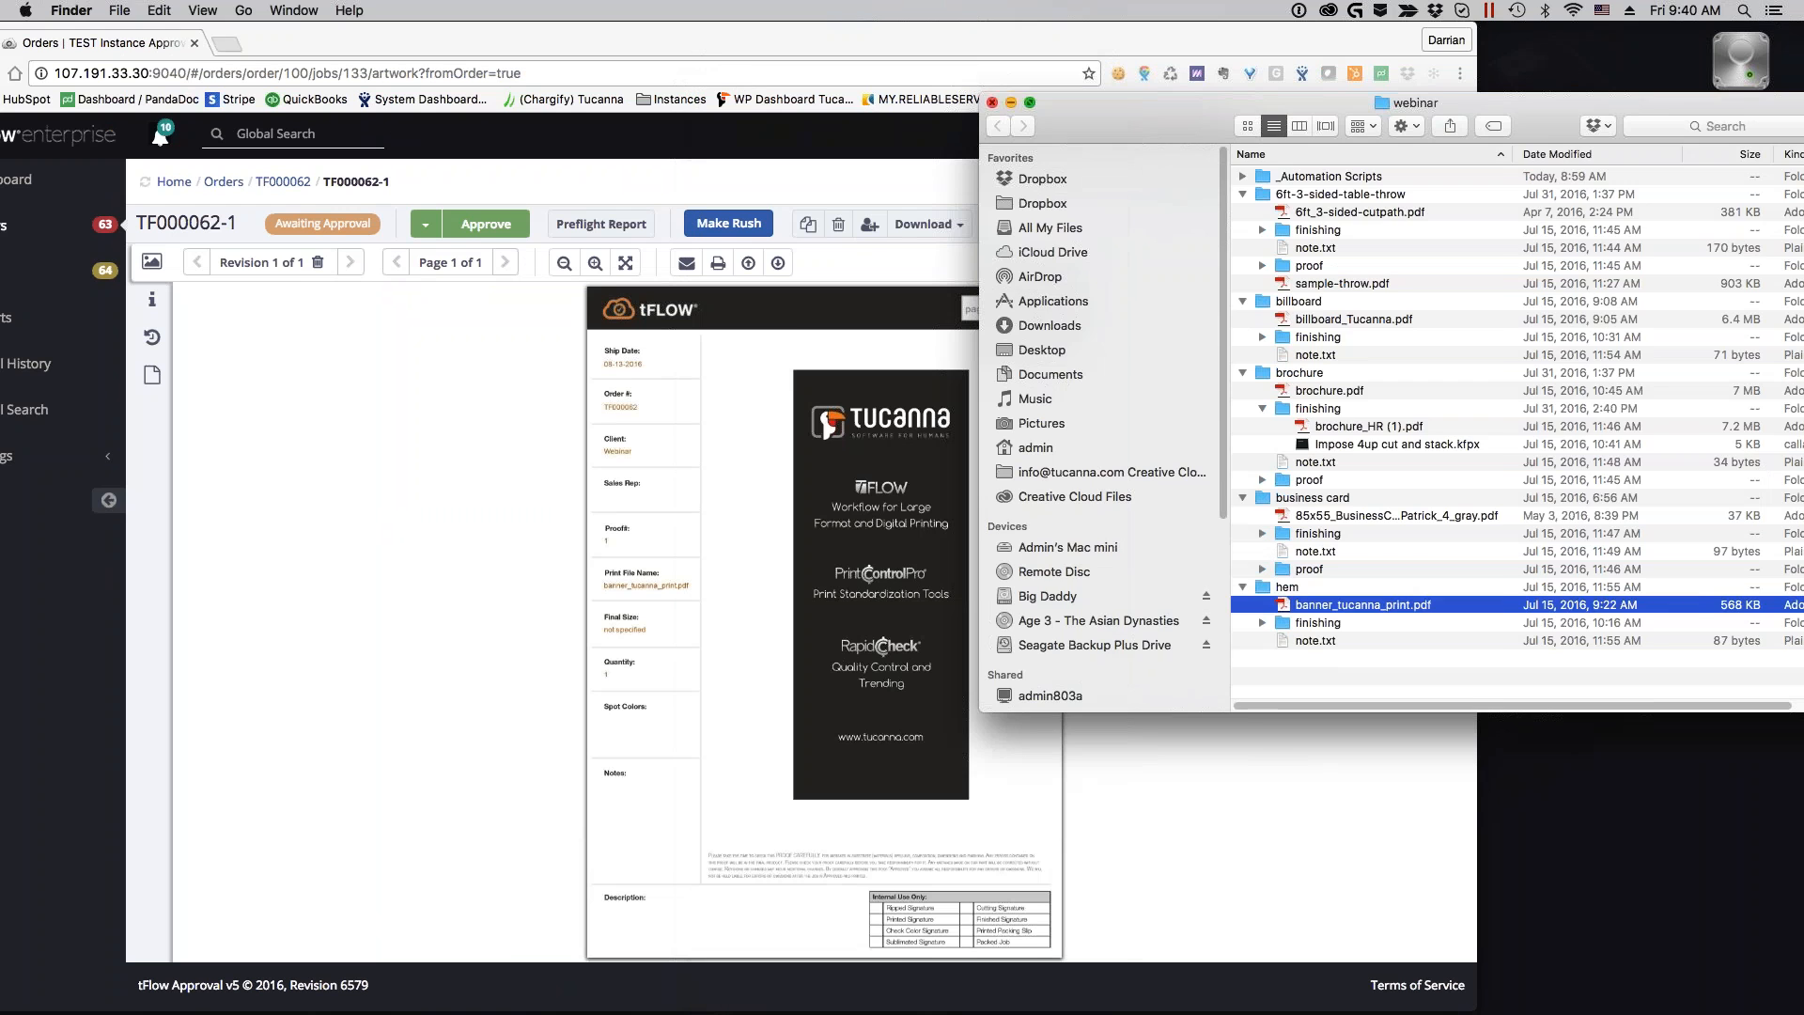
{"action": "key", "text": "super+w"}
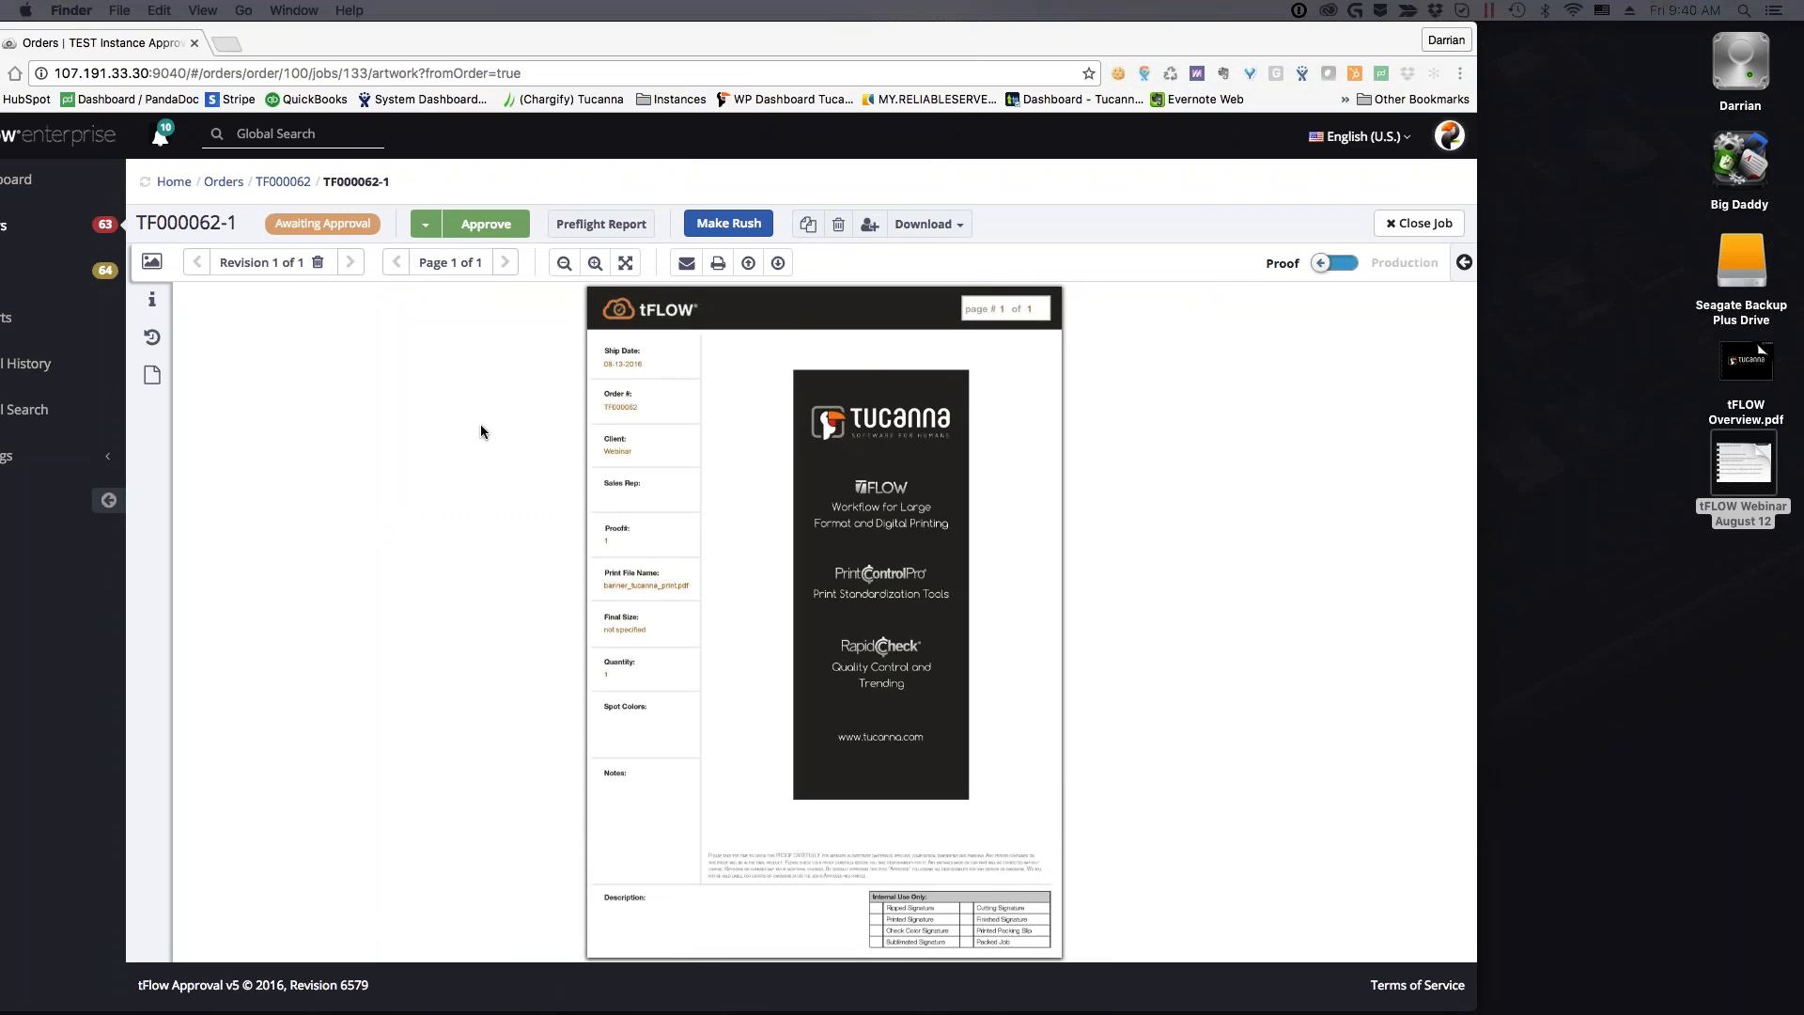
Examine the banner proof's order details, artwork, disclaimer and signature table up close, and fit the whole page back in view
{"action": "left_click", "coordinate": [661, 379]}
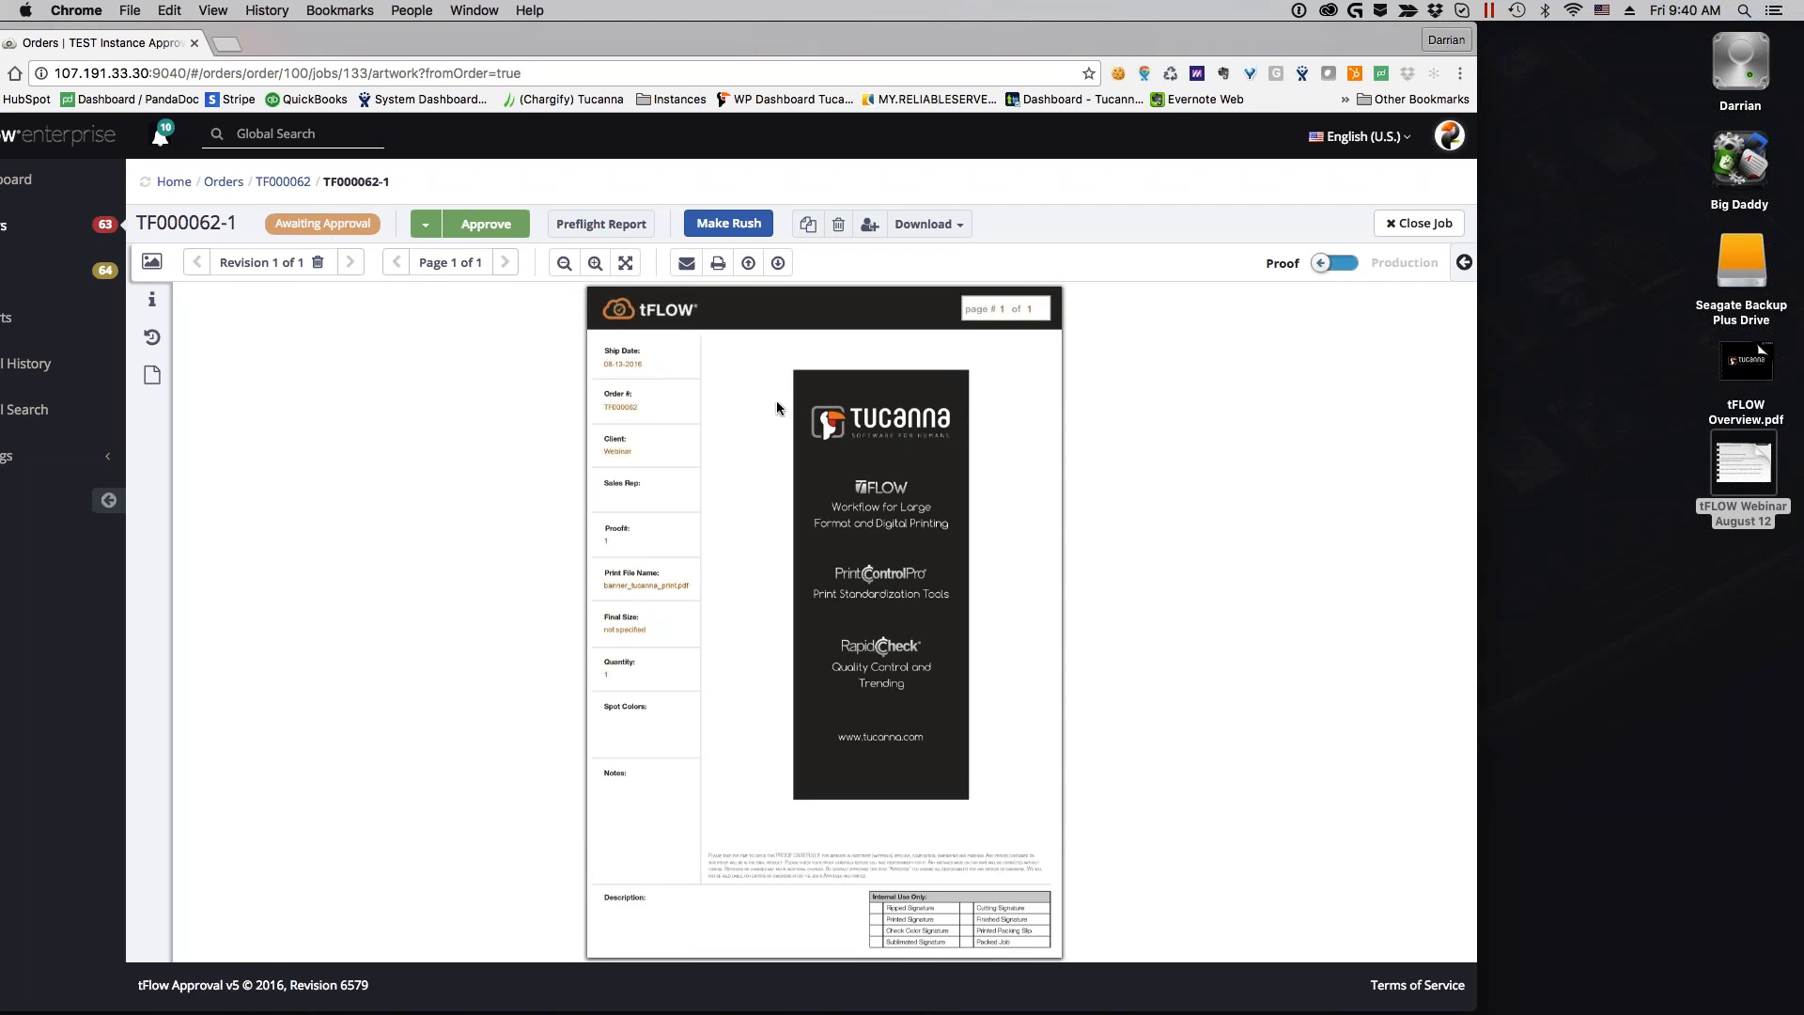
{"action": "left_click", "coordinate": [595, 263]}
{"action": "left_click", "coordinate": [595, 264]}
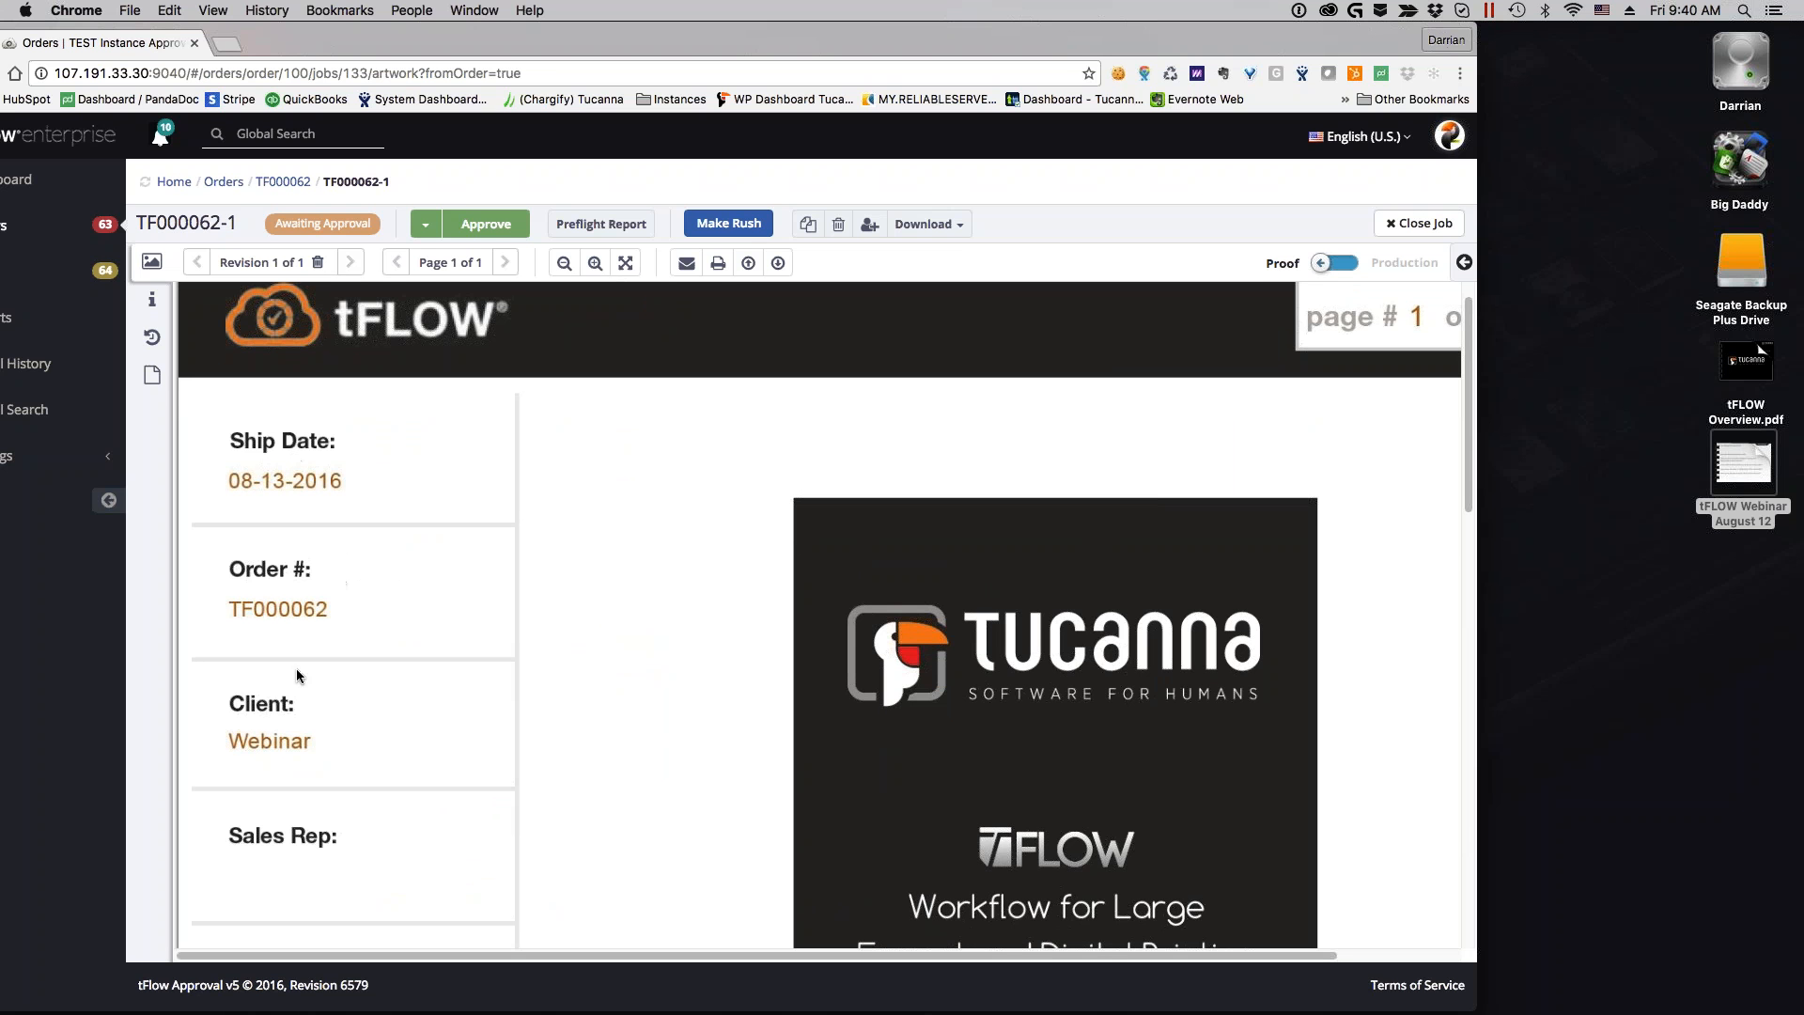
{"action": "scroll", "coordinate": [307, 707], "scroll_direction": "down", "scroll_amount": 3}
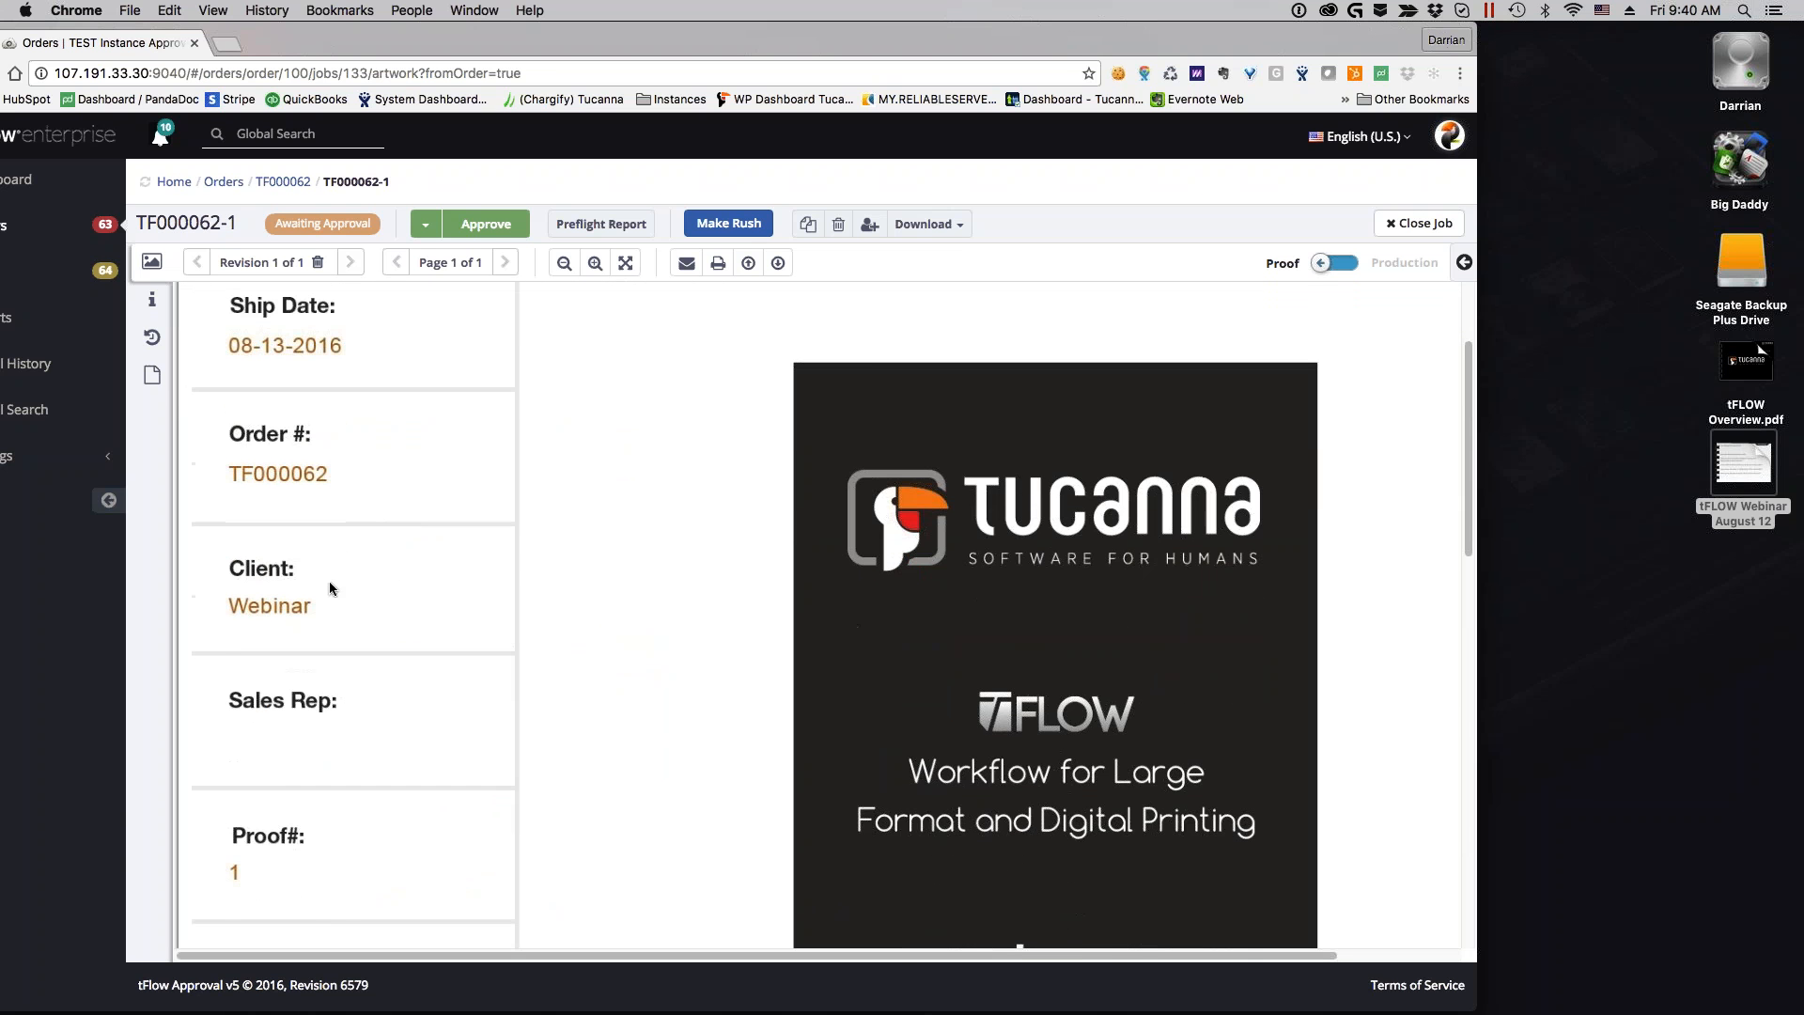
{"action": "scroll", "coordinate": [299, 749], "scroll_direction": "down", "scroll_amount": 10}
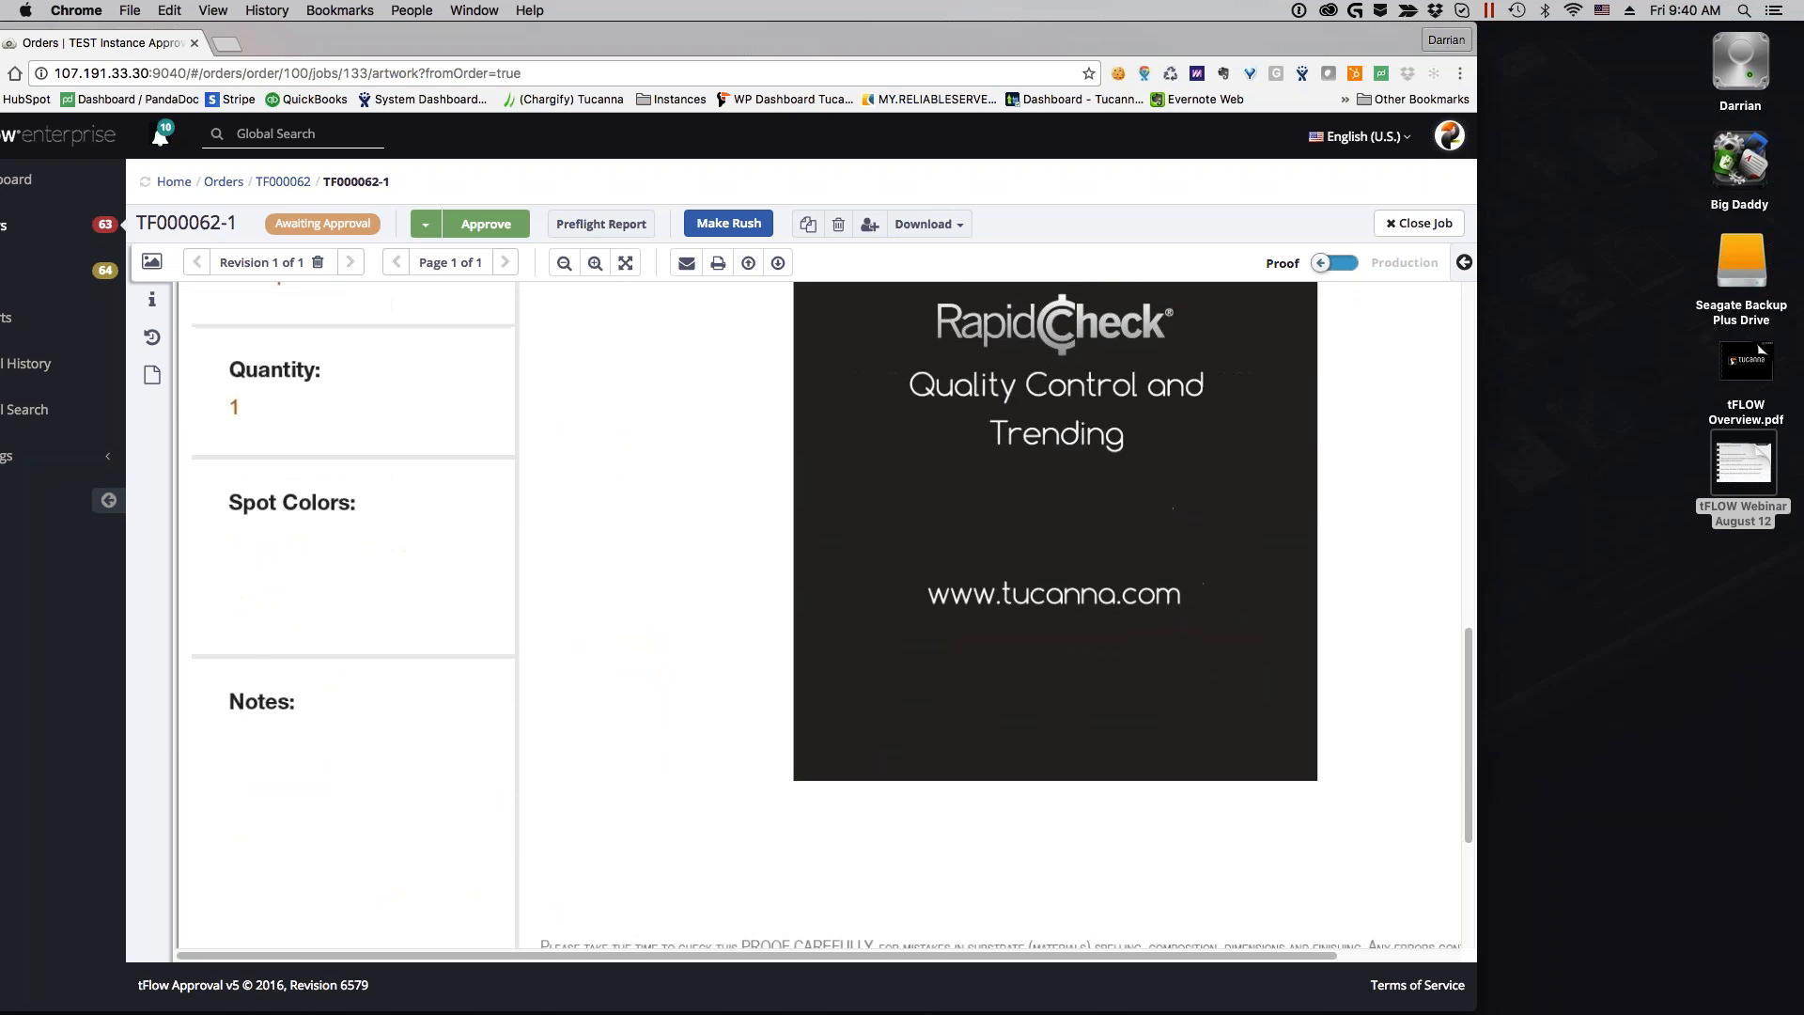
{"action": "scroll", "coordinate": [249, 646], "scroll_direction": "down", "scroll_amount": 5}
{"action": "scroll", "coordinate": [694, 714], "scroll_direction": "right", "scroll_amount": 3}
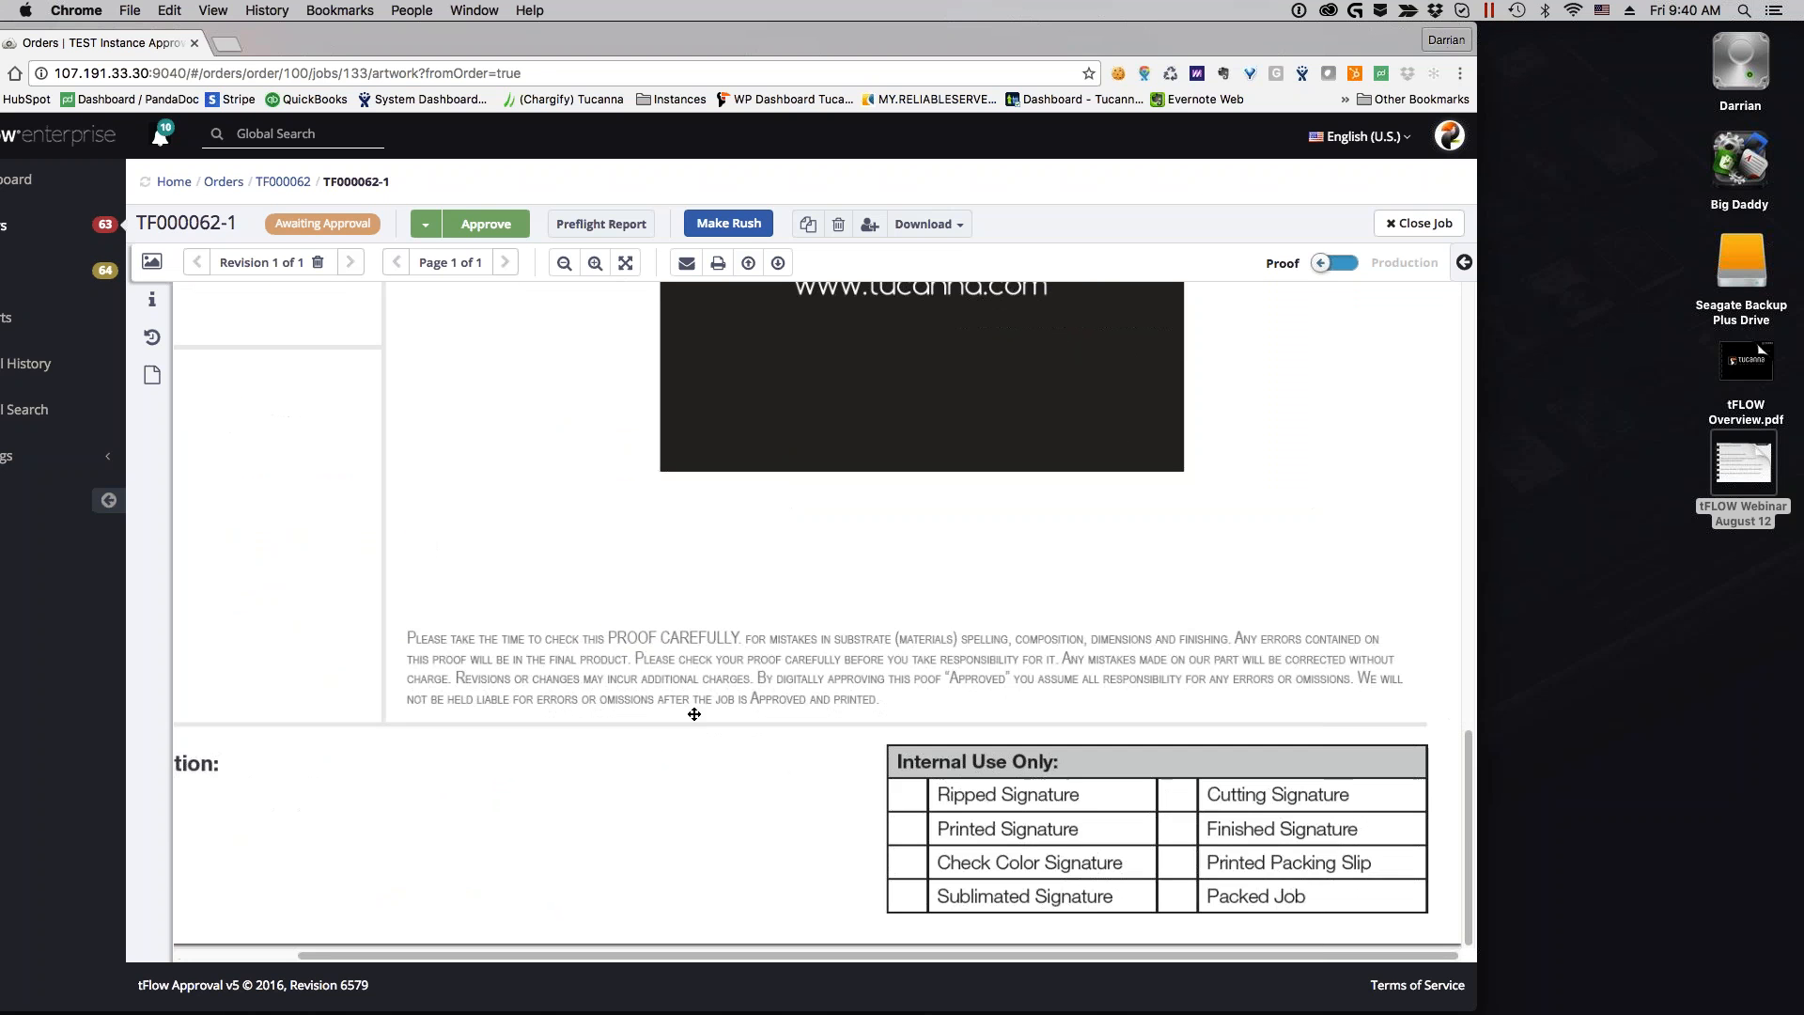
{"action": "scroll", "coordinate": [694, 714], "scroll_direction": "up", "scroll_amount": 8}
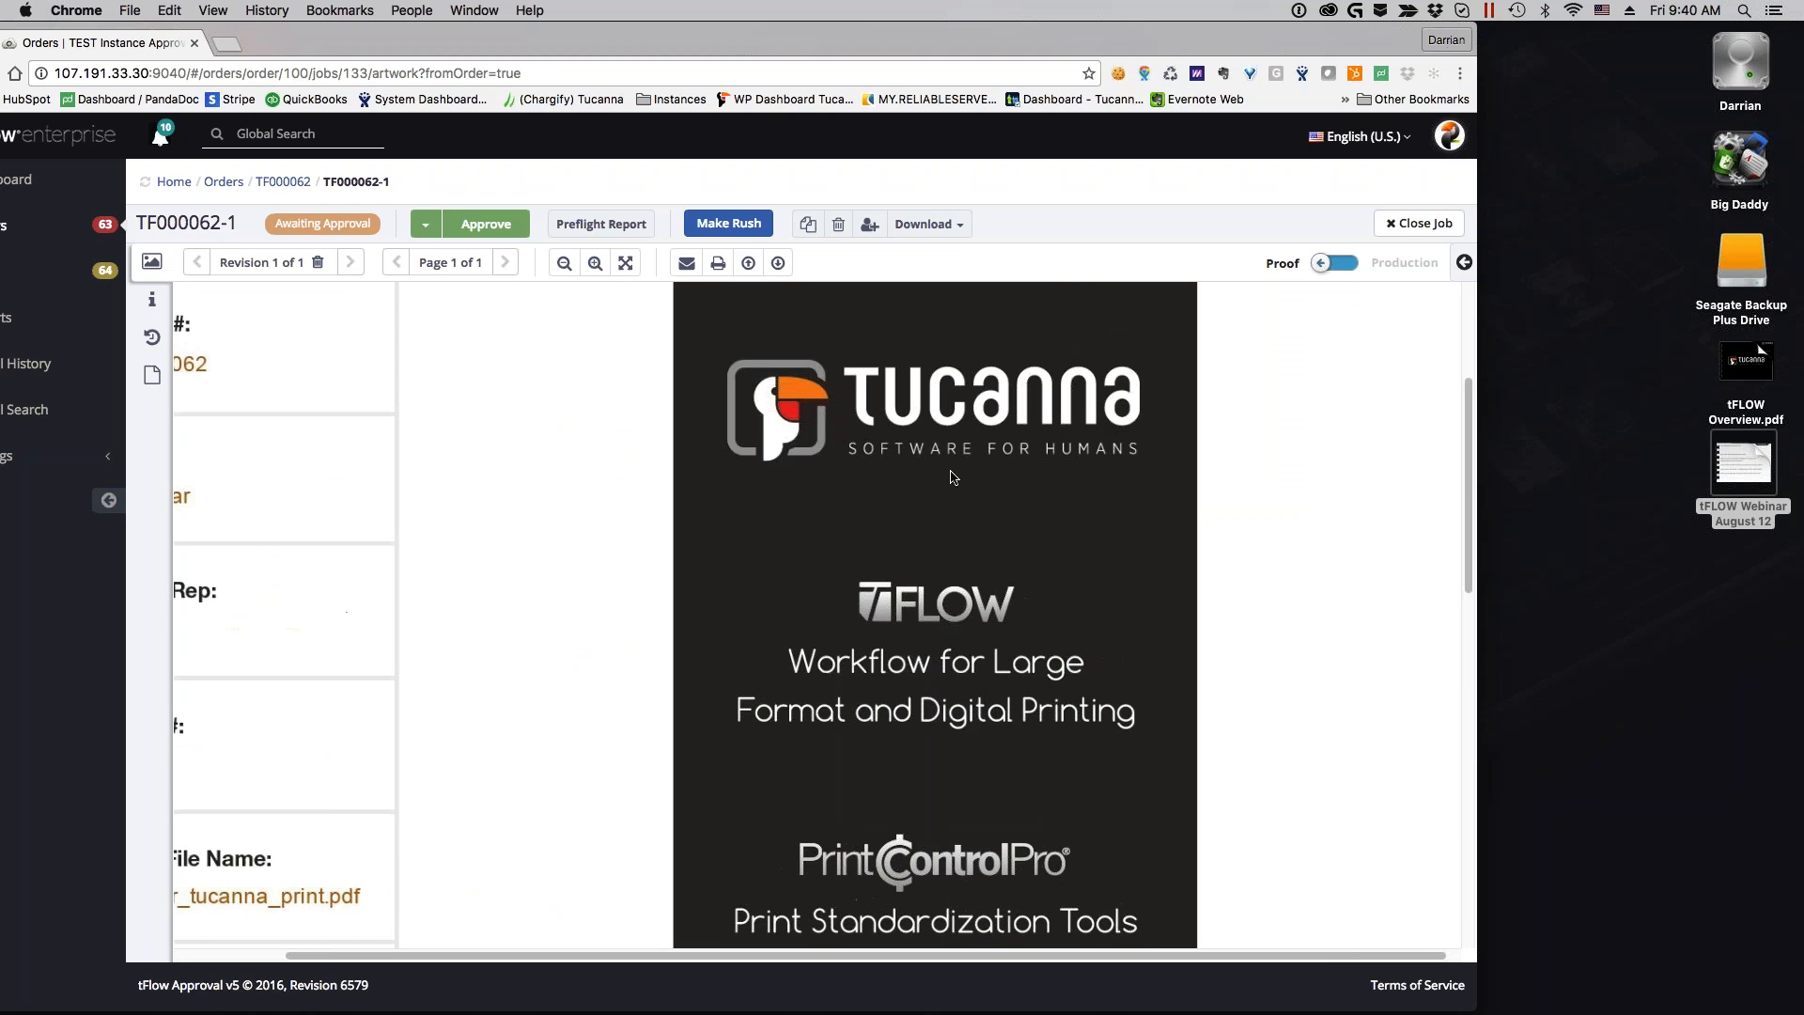
{"action": "left_click", "coordinate": [626, 262]}
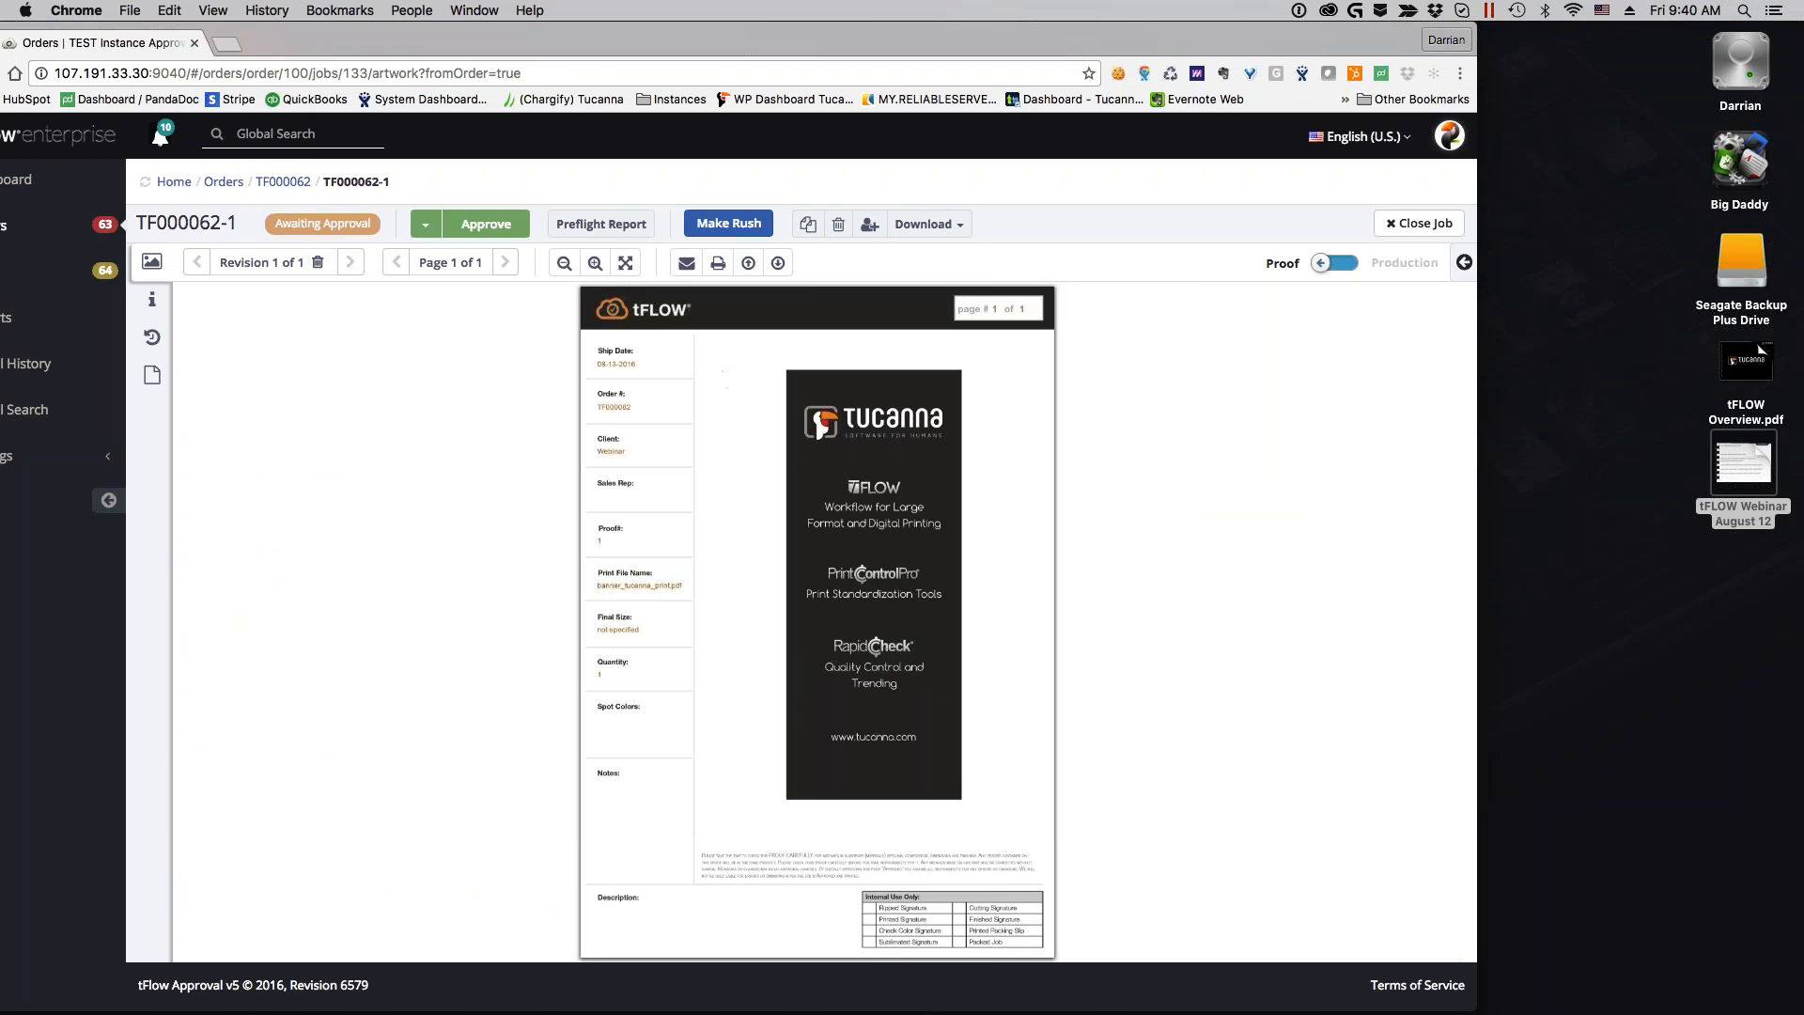
Close the proof's browser window and open the banner job for review from the Awaiting Approval notification e-mail
{"action": "left_click_drag", "start_coordinate": [698, 34], "coordinate": [922, 11]}
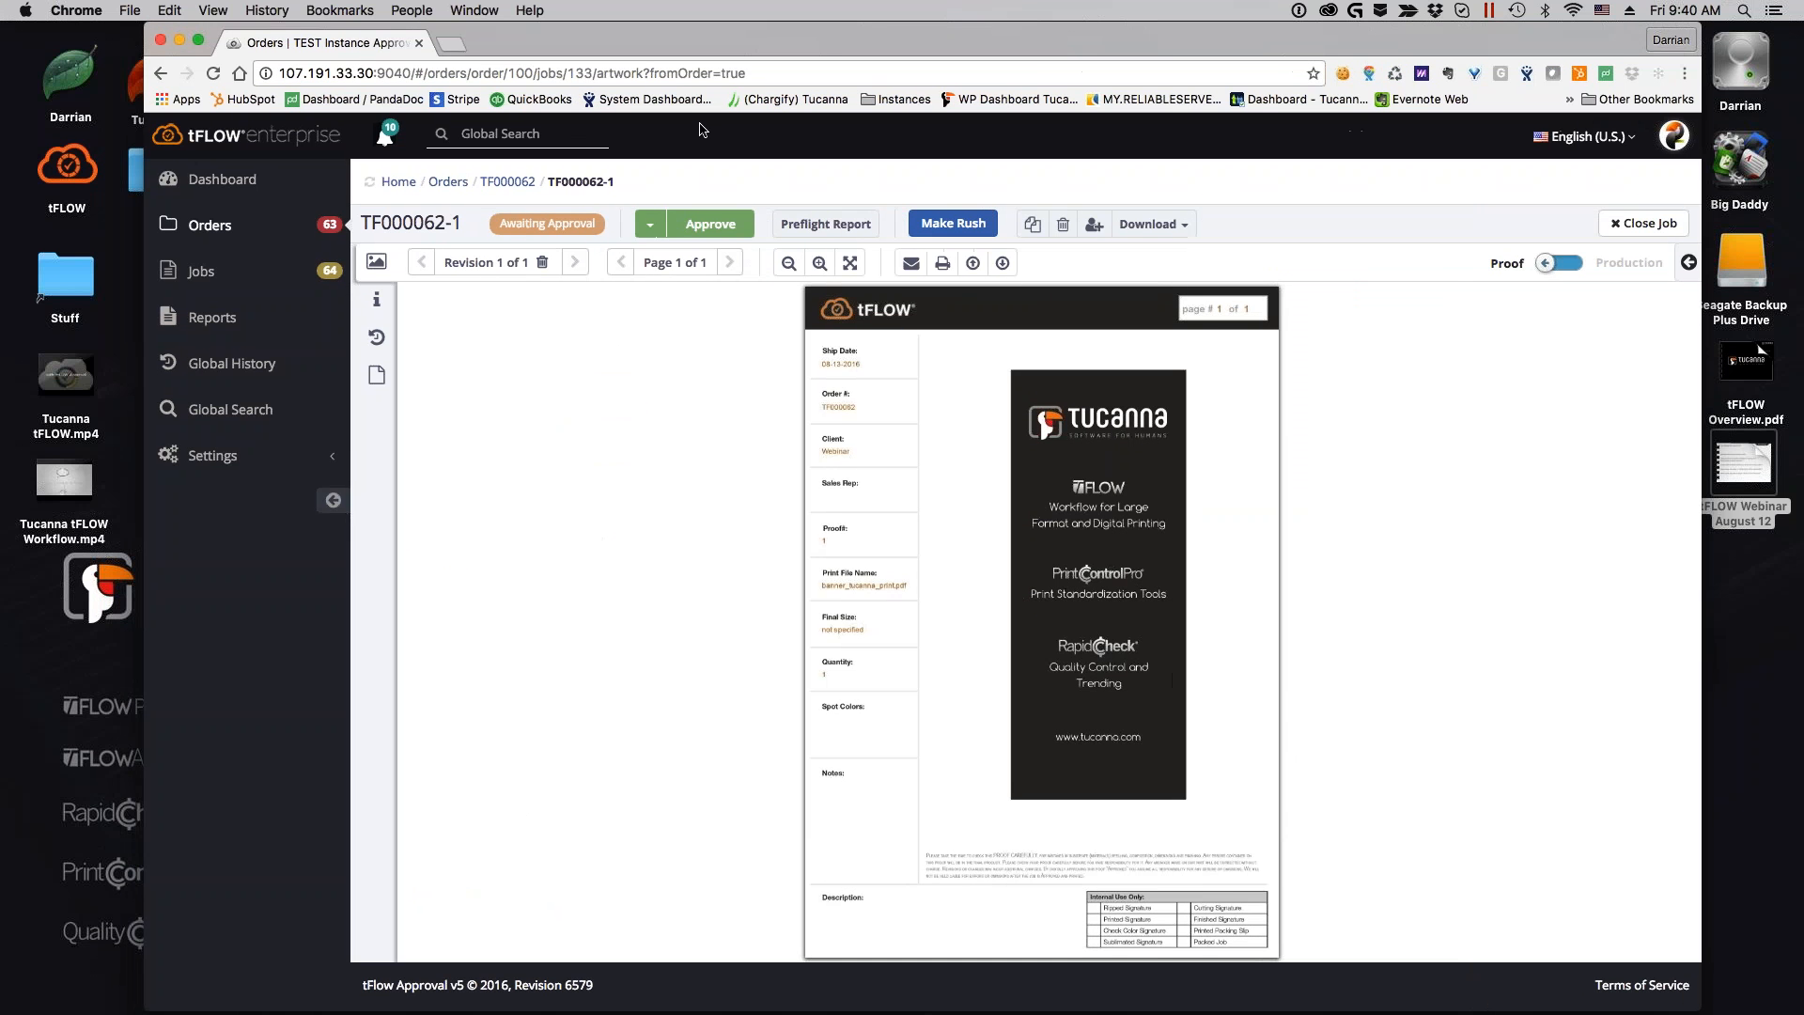
{"action": "left_click", "coordinate": [419, 44]}
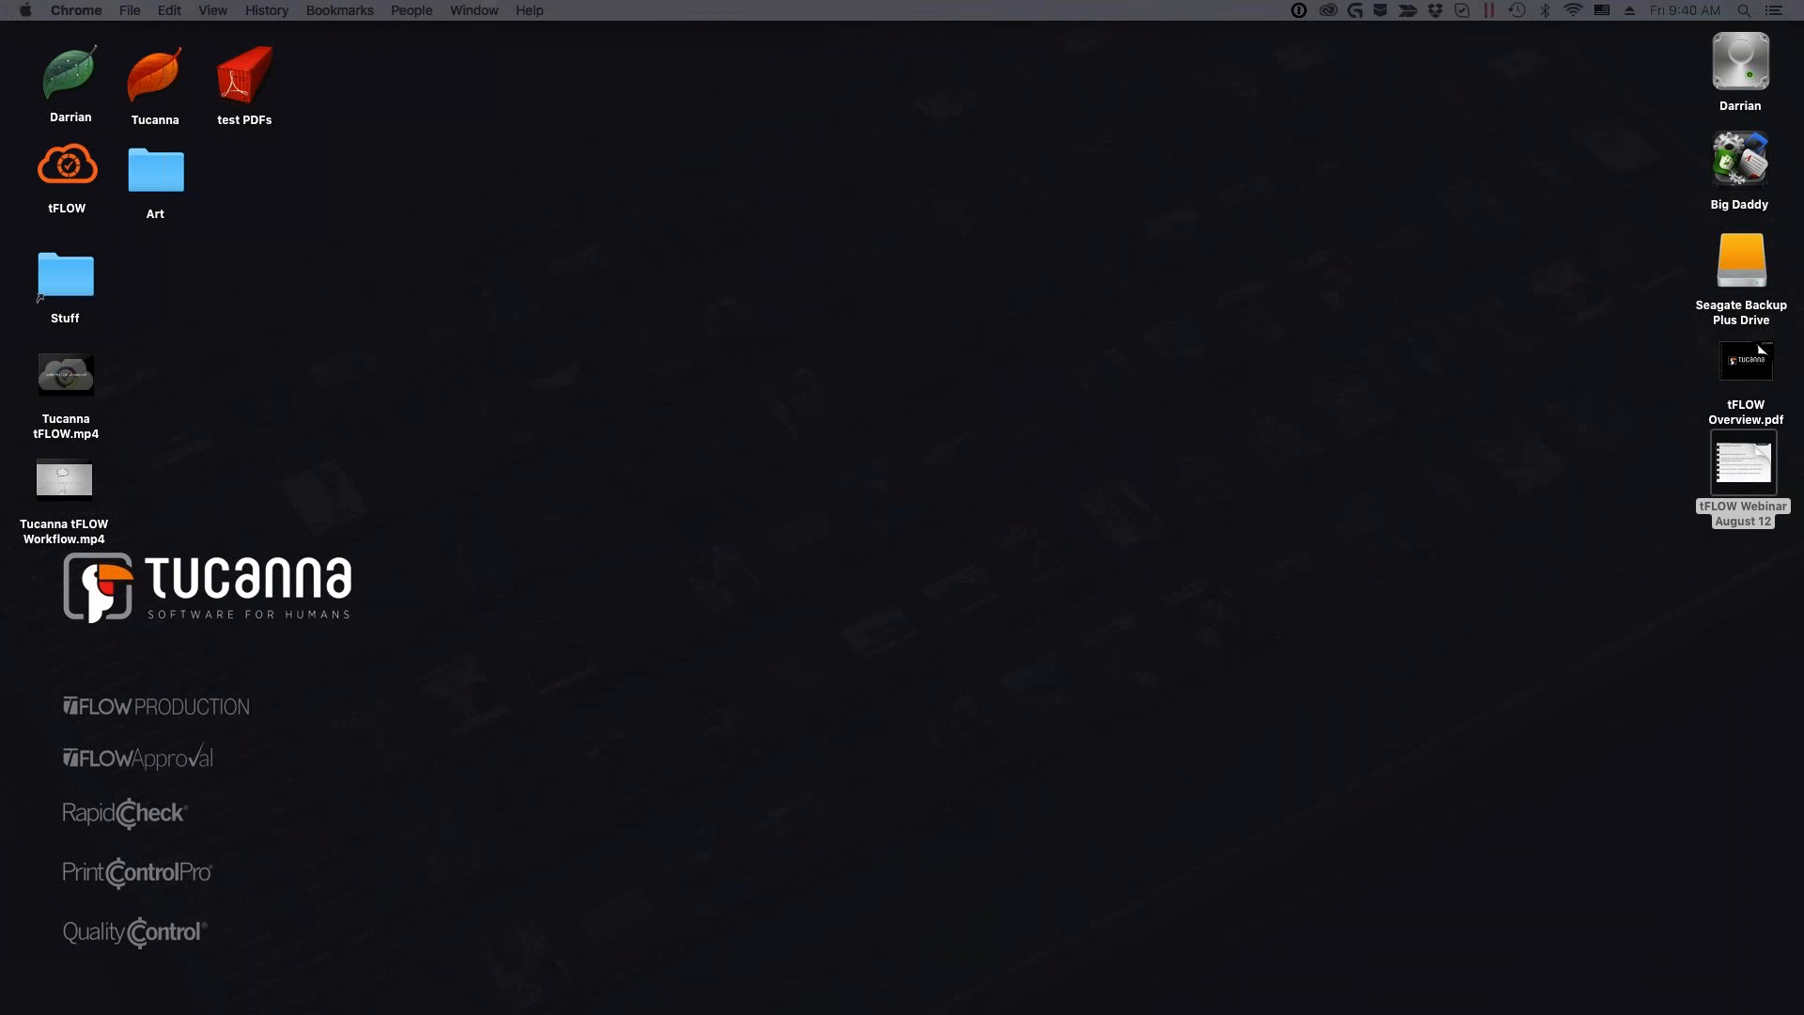
{"action": "left_click_drag", "start_coordinate": [1803, 111], "coordinate": [1046, 74]}
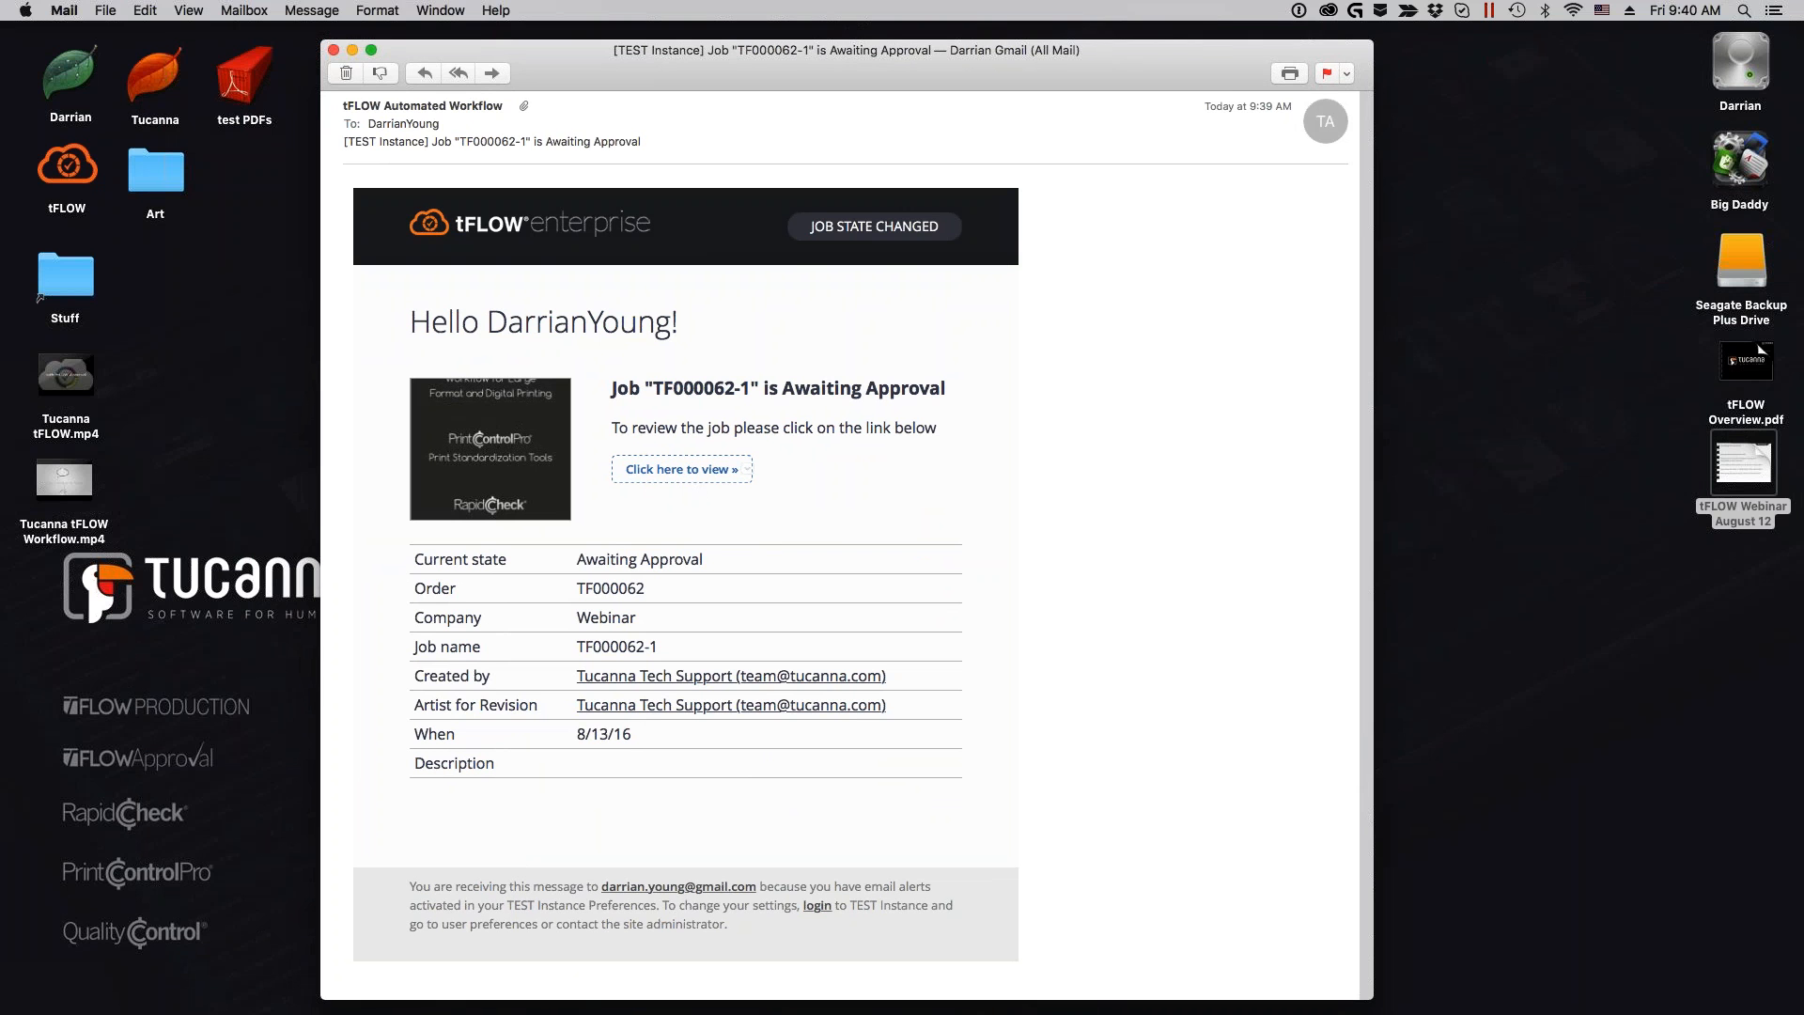
{"action": "left_click", "coordinate": [695, 472]}
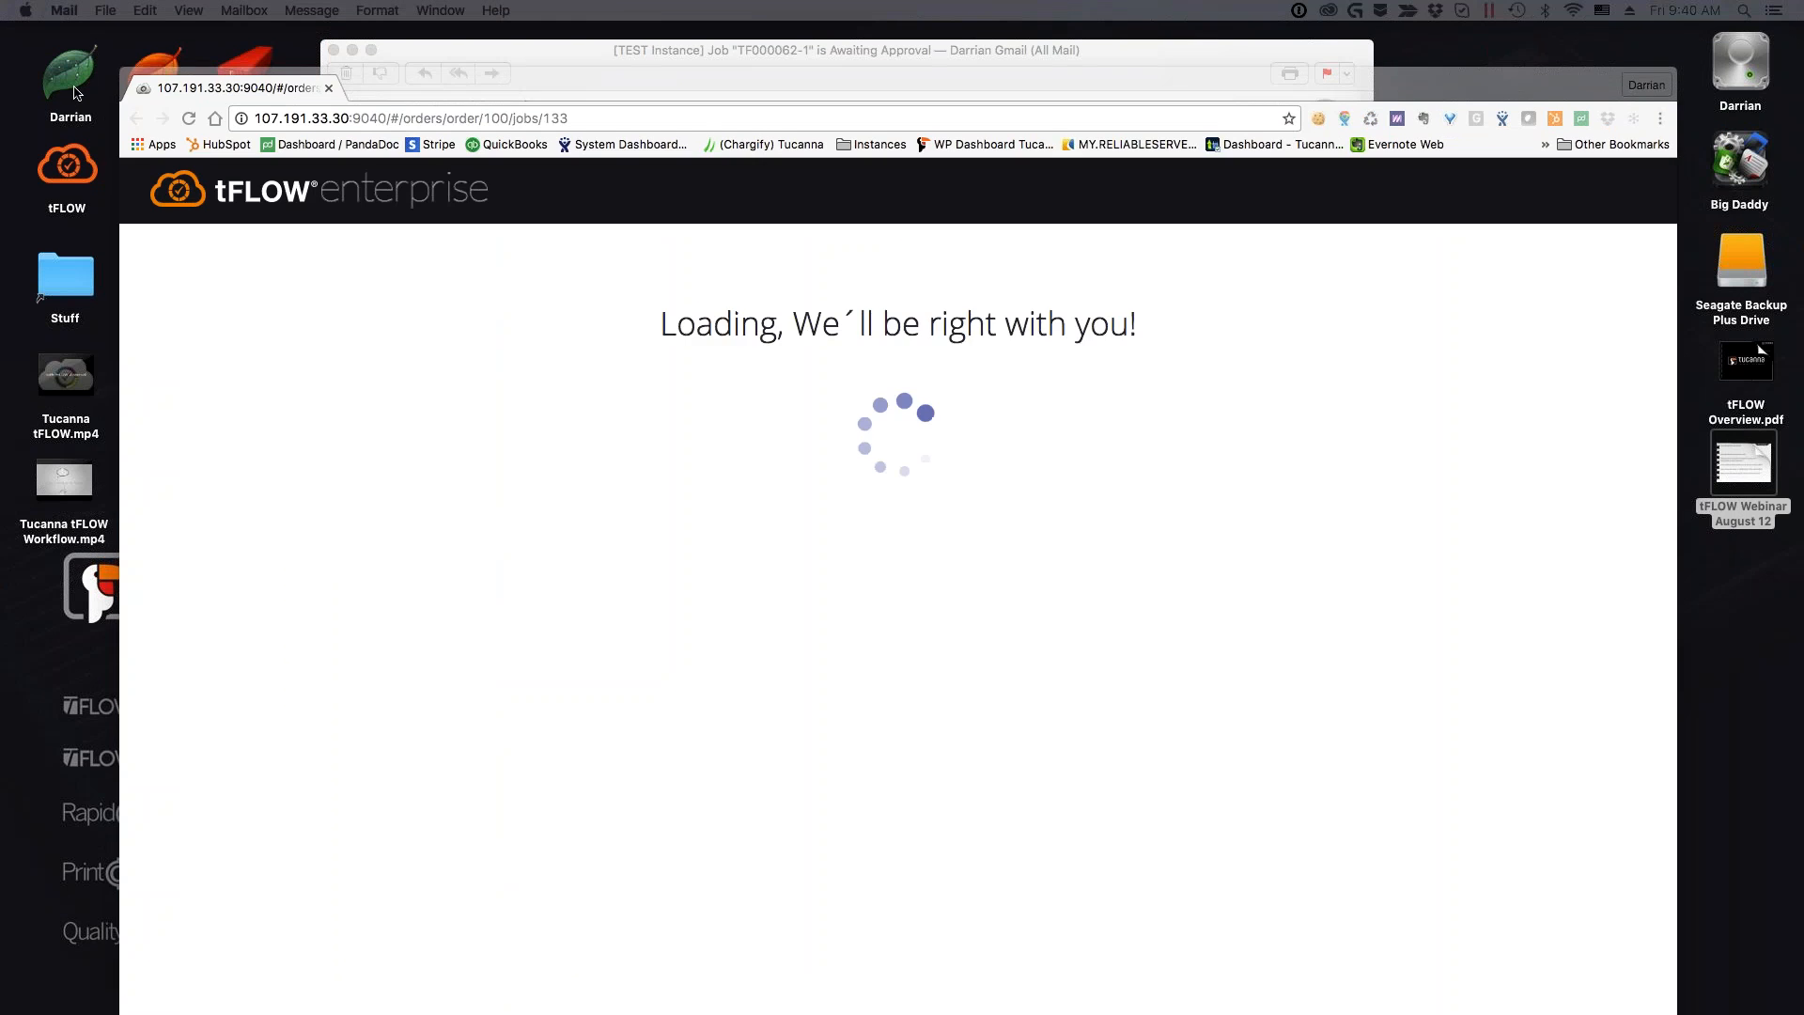
Close the notification e-mail and bring the client's job review window to the upper part of the desktop
{"action": "left_click", "coordinate": [596, 53]}
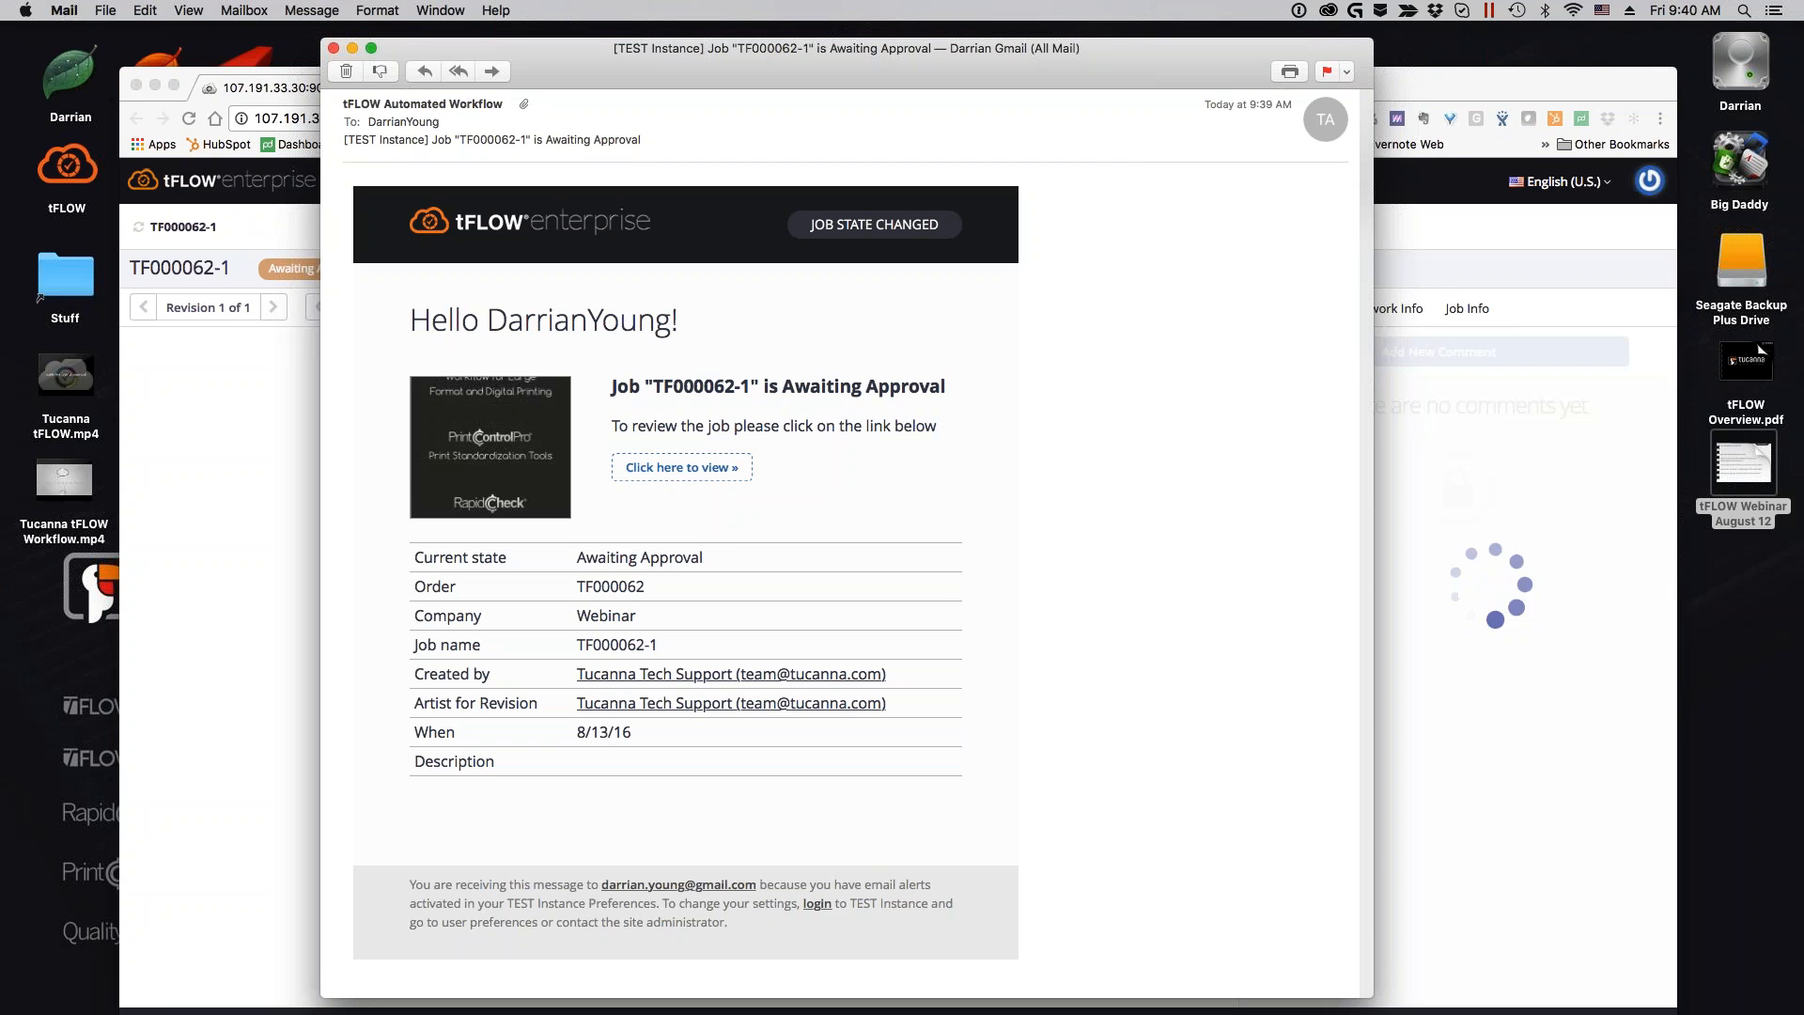
{"action": "key", "text": "super+w"}
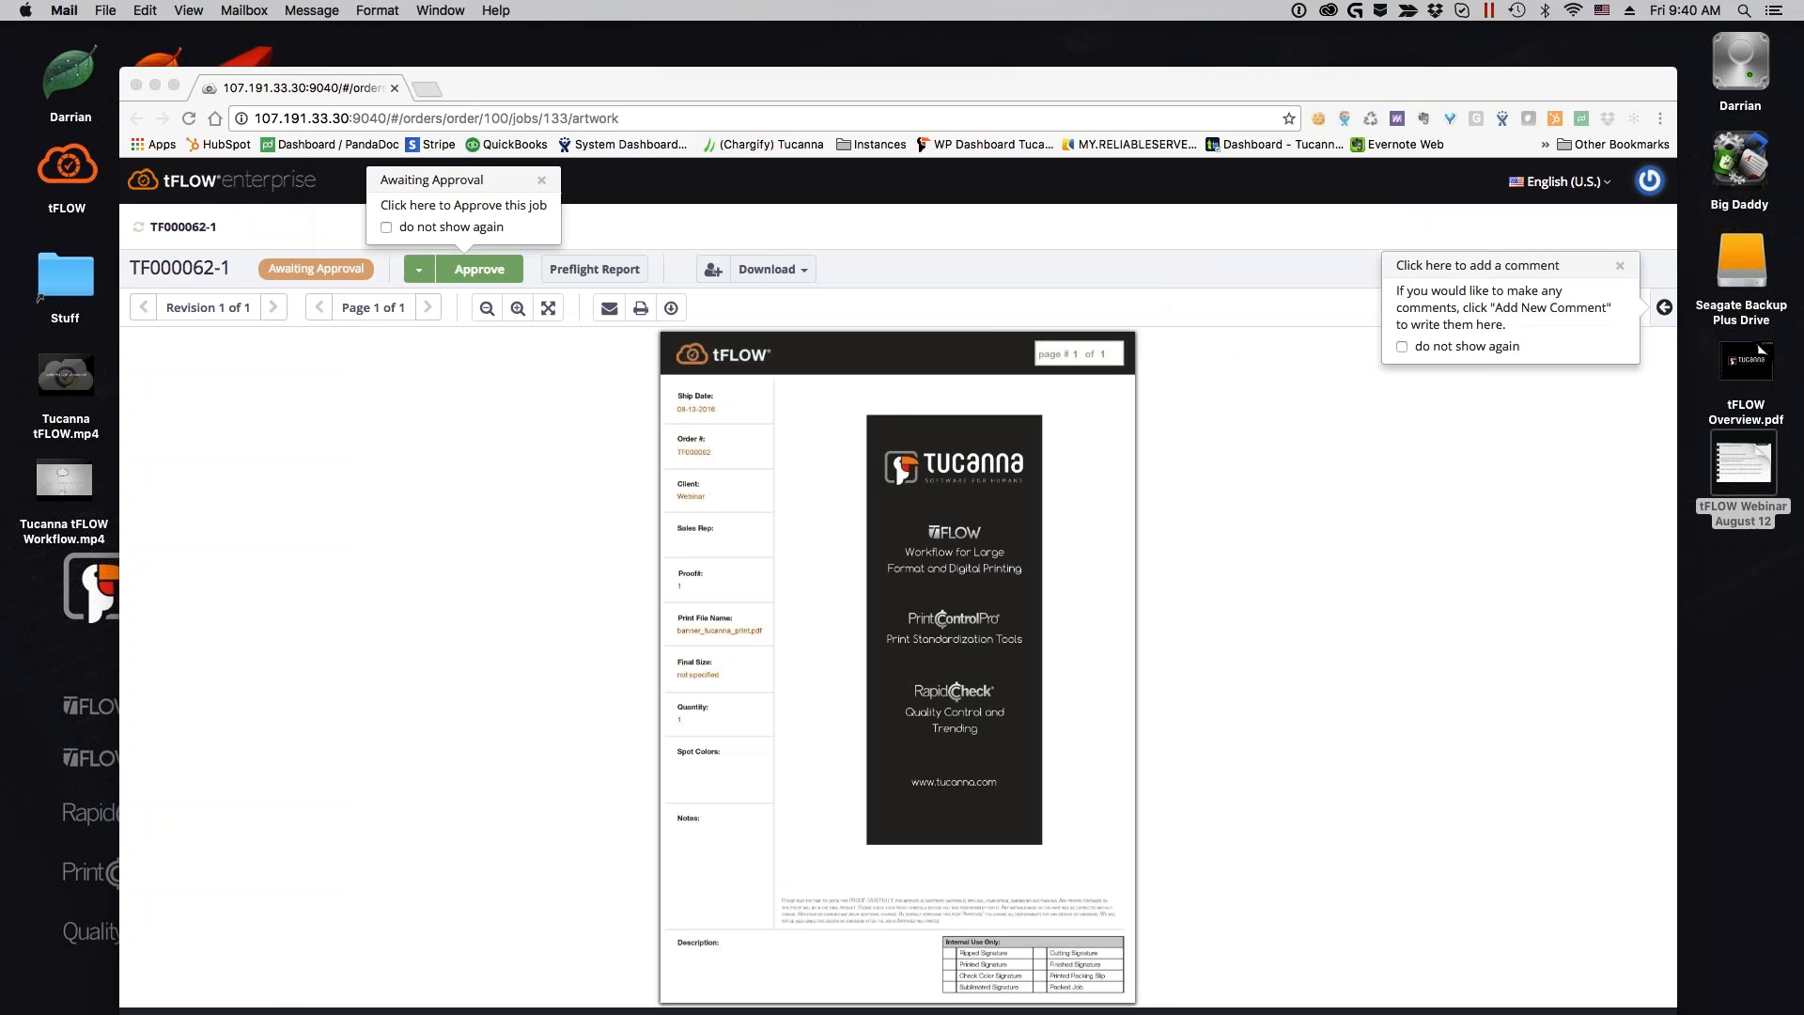
{"action": "left_click_drag", "start_coordinate": [894, 84], "coordinate": [882, 39]}
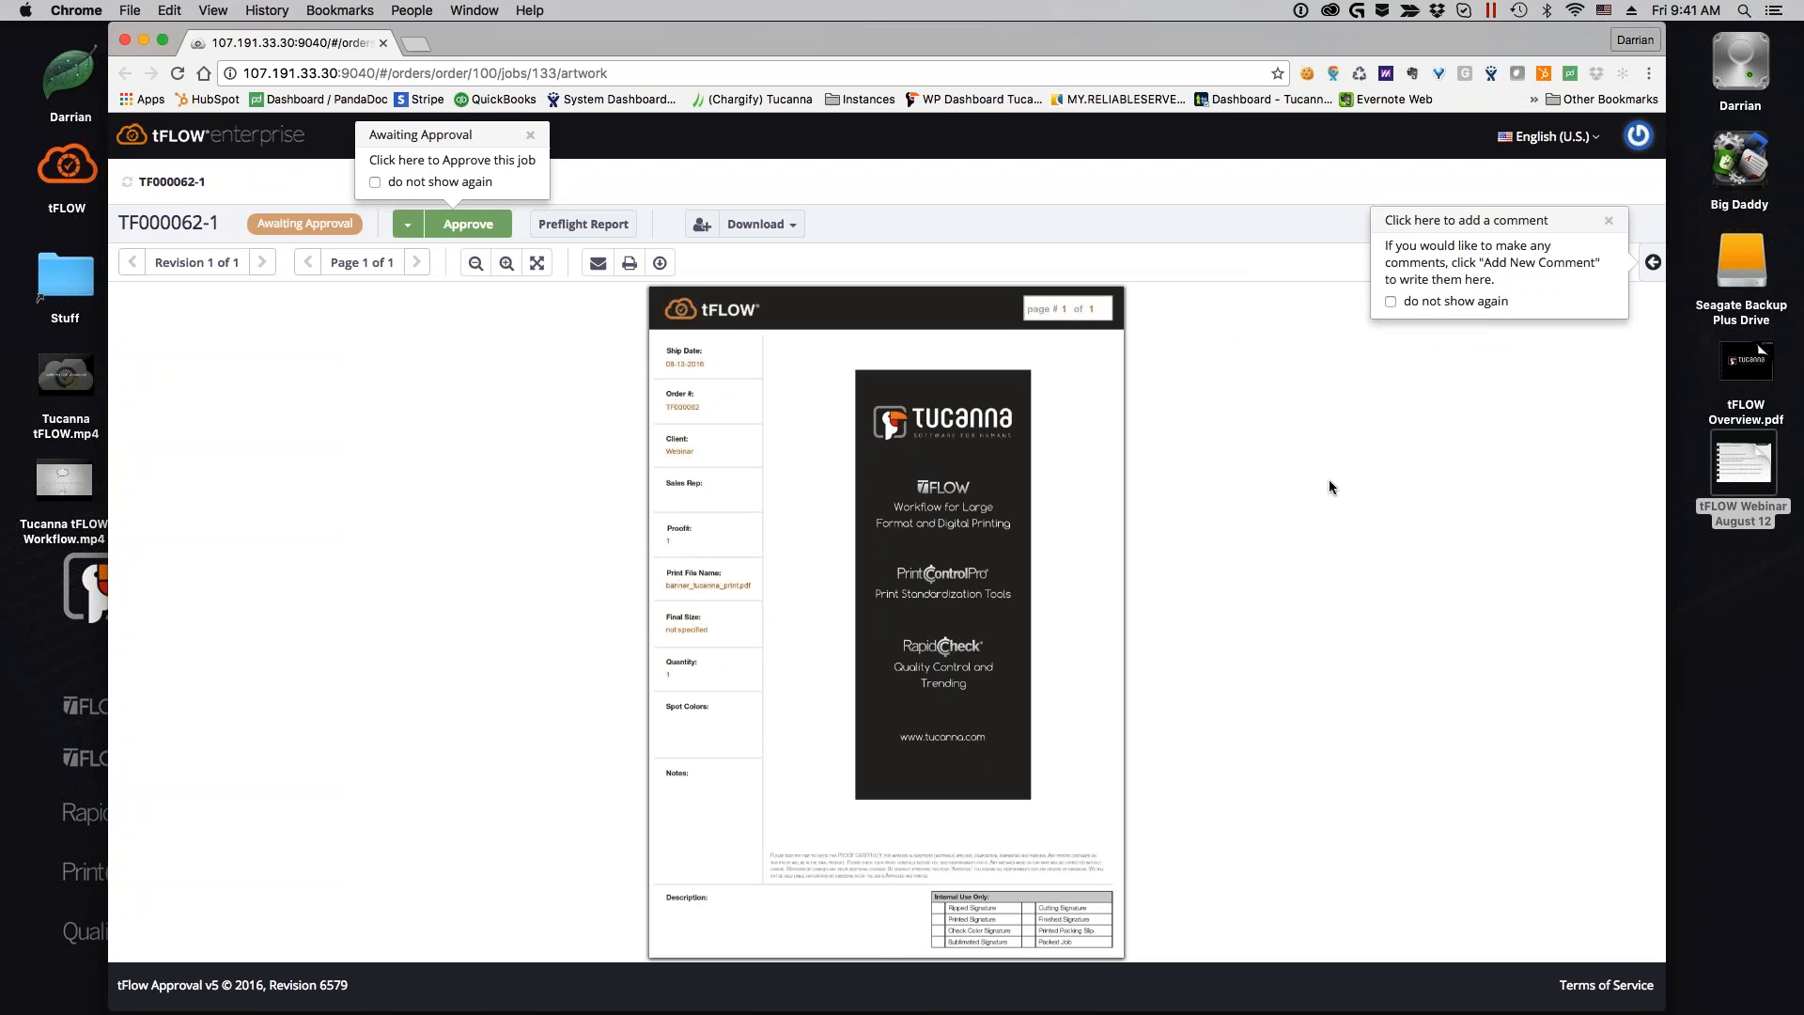
Start a new comment on the proof reading "Comment", try the rectangle and circle markups, and choose the note markup
{"action": "left_click", "coordinate": [1653, 262]}
{"action": "left_click", "coordinate": [1427, 306]}
{"action": "type", "text": "Comment"}
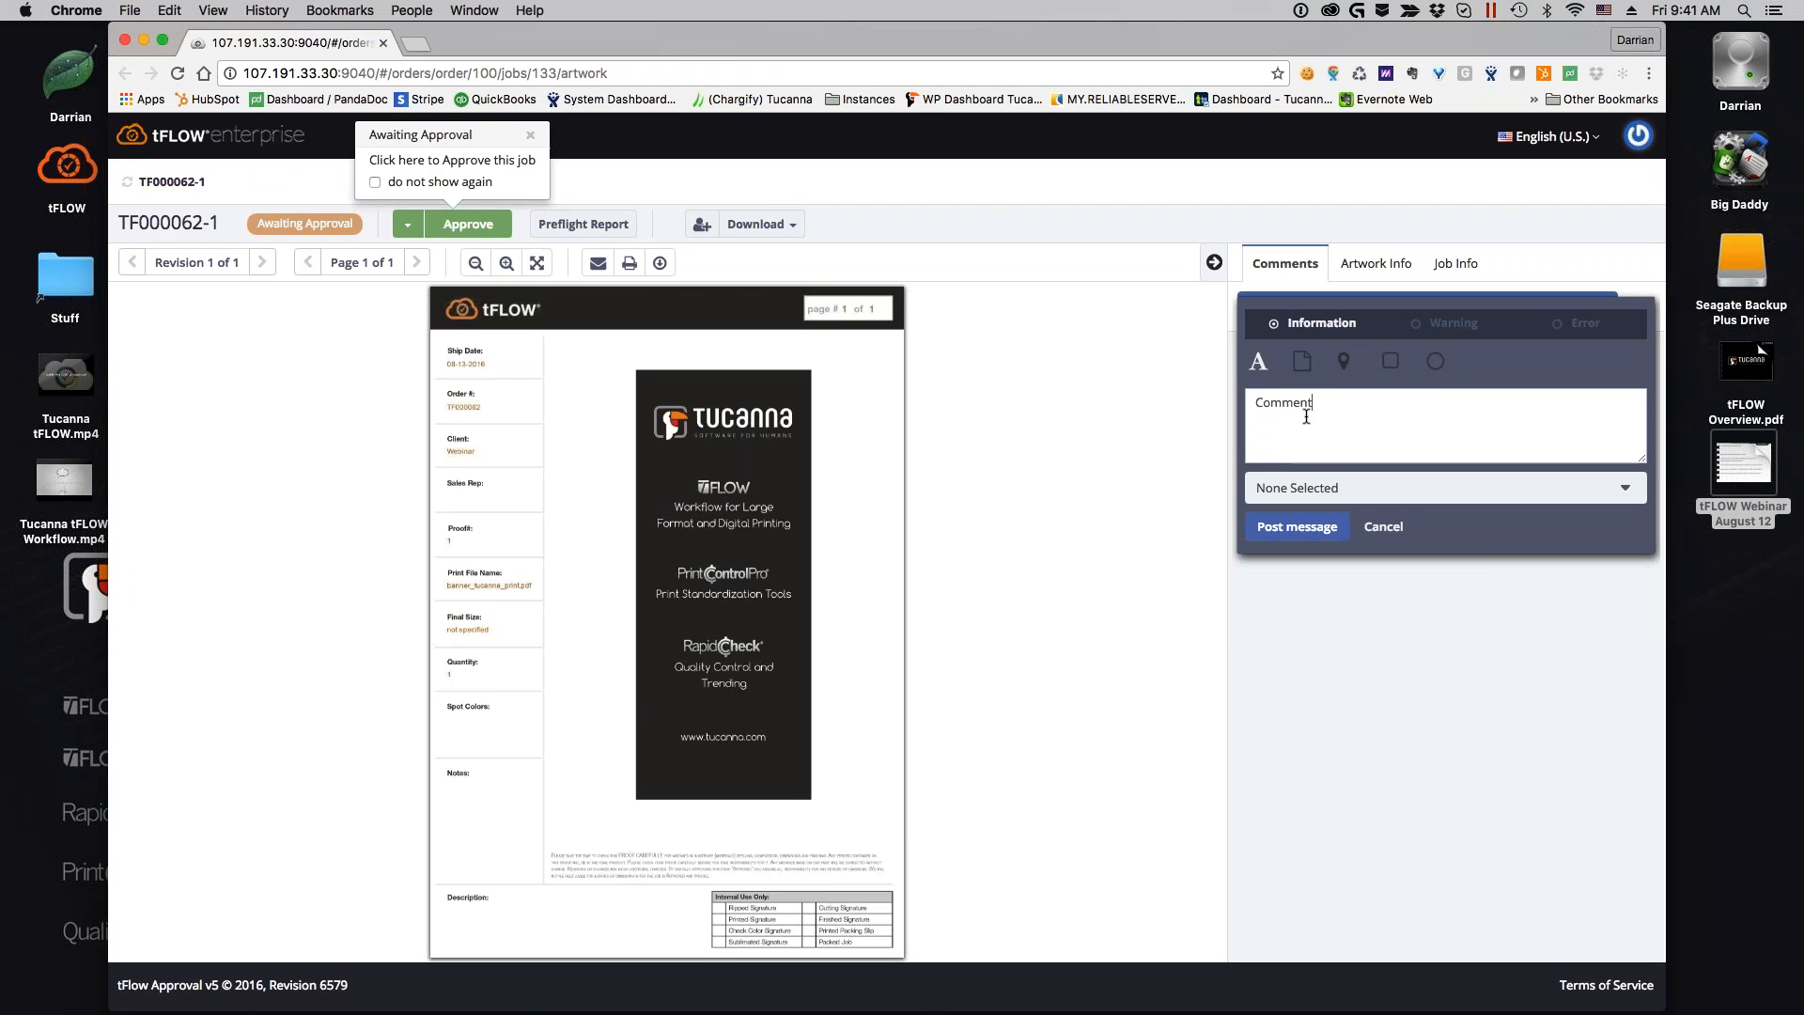
{"action": "left_click", "coordinate": [1302, 362]}
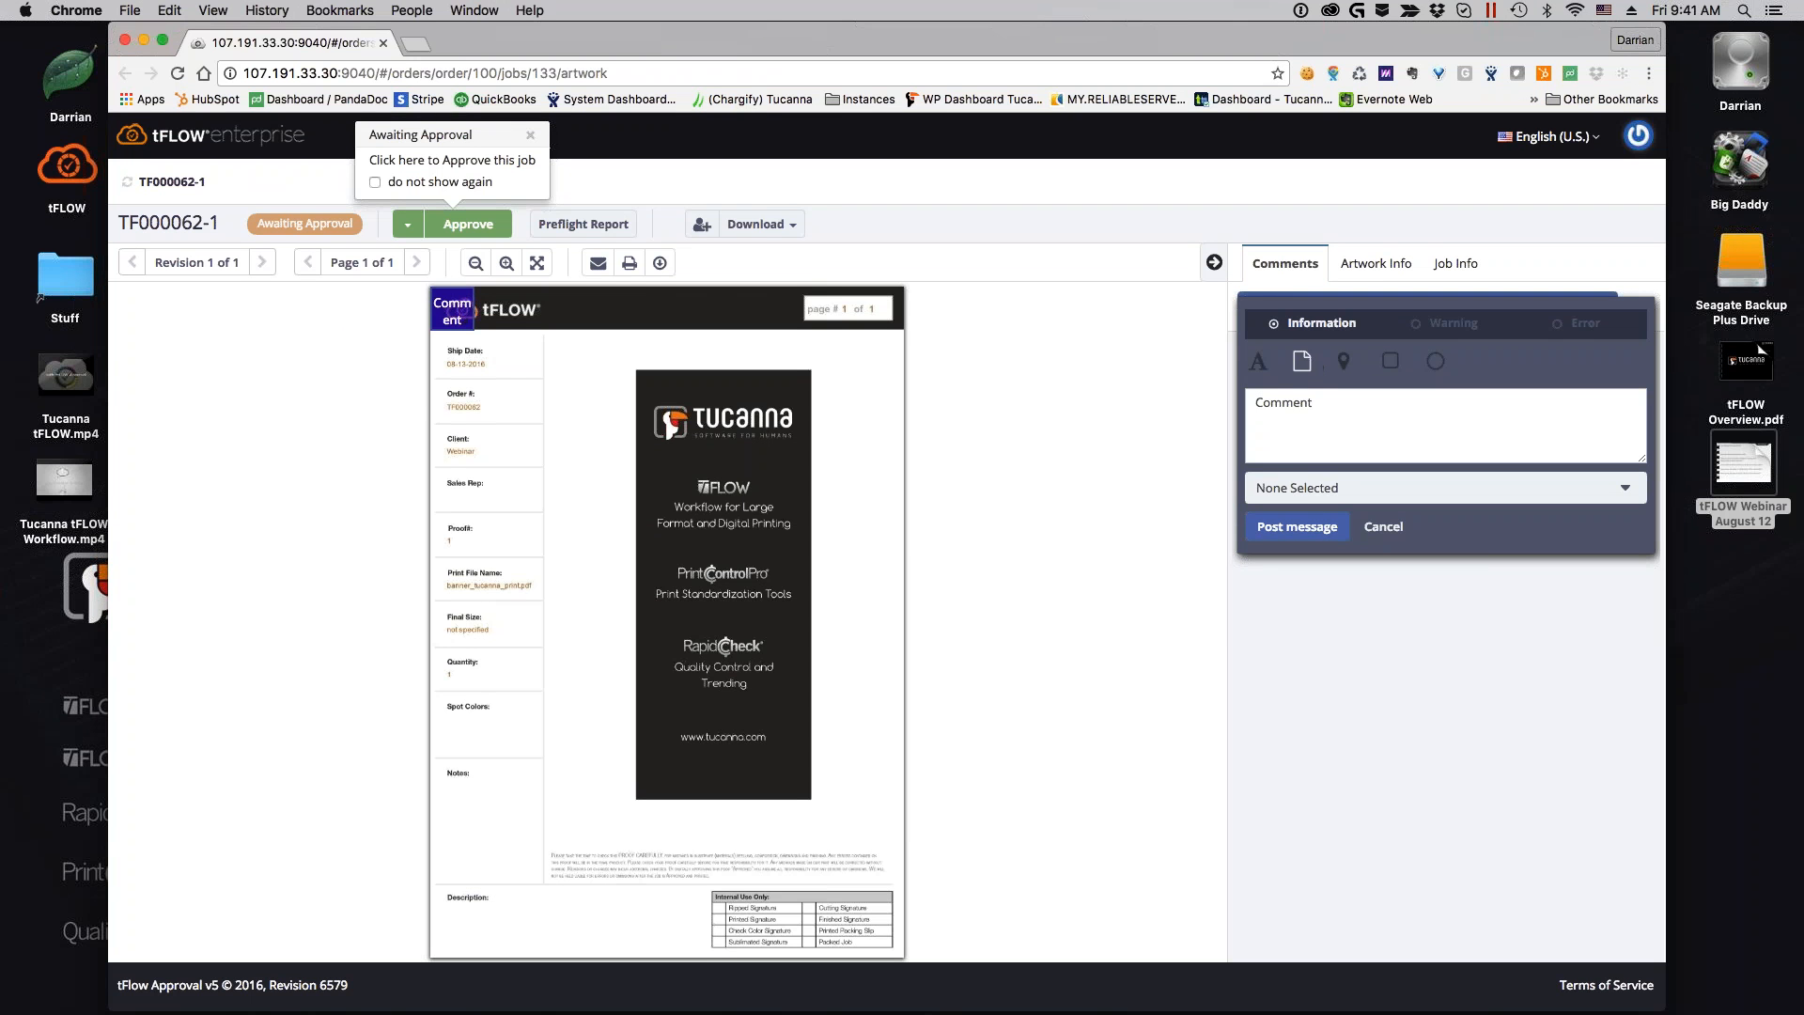
{"action": "left_click", "coordinate": [1392, 365]}
{"action": "left_click", "coordinate": [1433, 370]}
{"action": "left_click", "coordinate": [1302, 365]}
Enlarge the note and place it over the banner's Tucanna logo, and post the comment as Information
{"action": "left_click_drag", "start_coordinate": [471, 329], "coordinate": [562, 408]}
{"action": "mouse_move", "coordinate": [512, 361]}
{"action": "left_mouse_down"}
{"action": "mouse_move", "coordinate": [593, 441]}
{"action": "mouse_move", "coordinate": [737, 454]}
{"action": "left_mouse_up"}
{"action": "left_click", "coordinate": [1446, 325]}
{"action": "left_click", "coordinate": [1578, 327]}
{"action": "left_click", "coordinate": [1316, 332]}
{"action": "left_click", "coordinate": [1285, 532]}
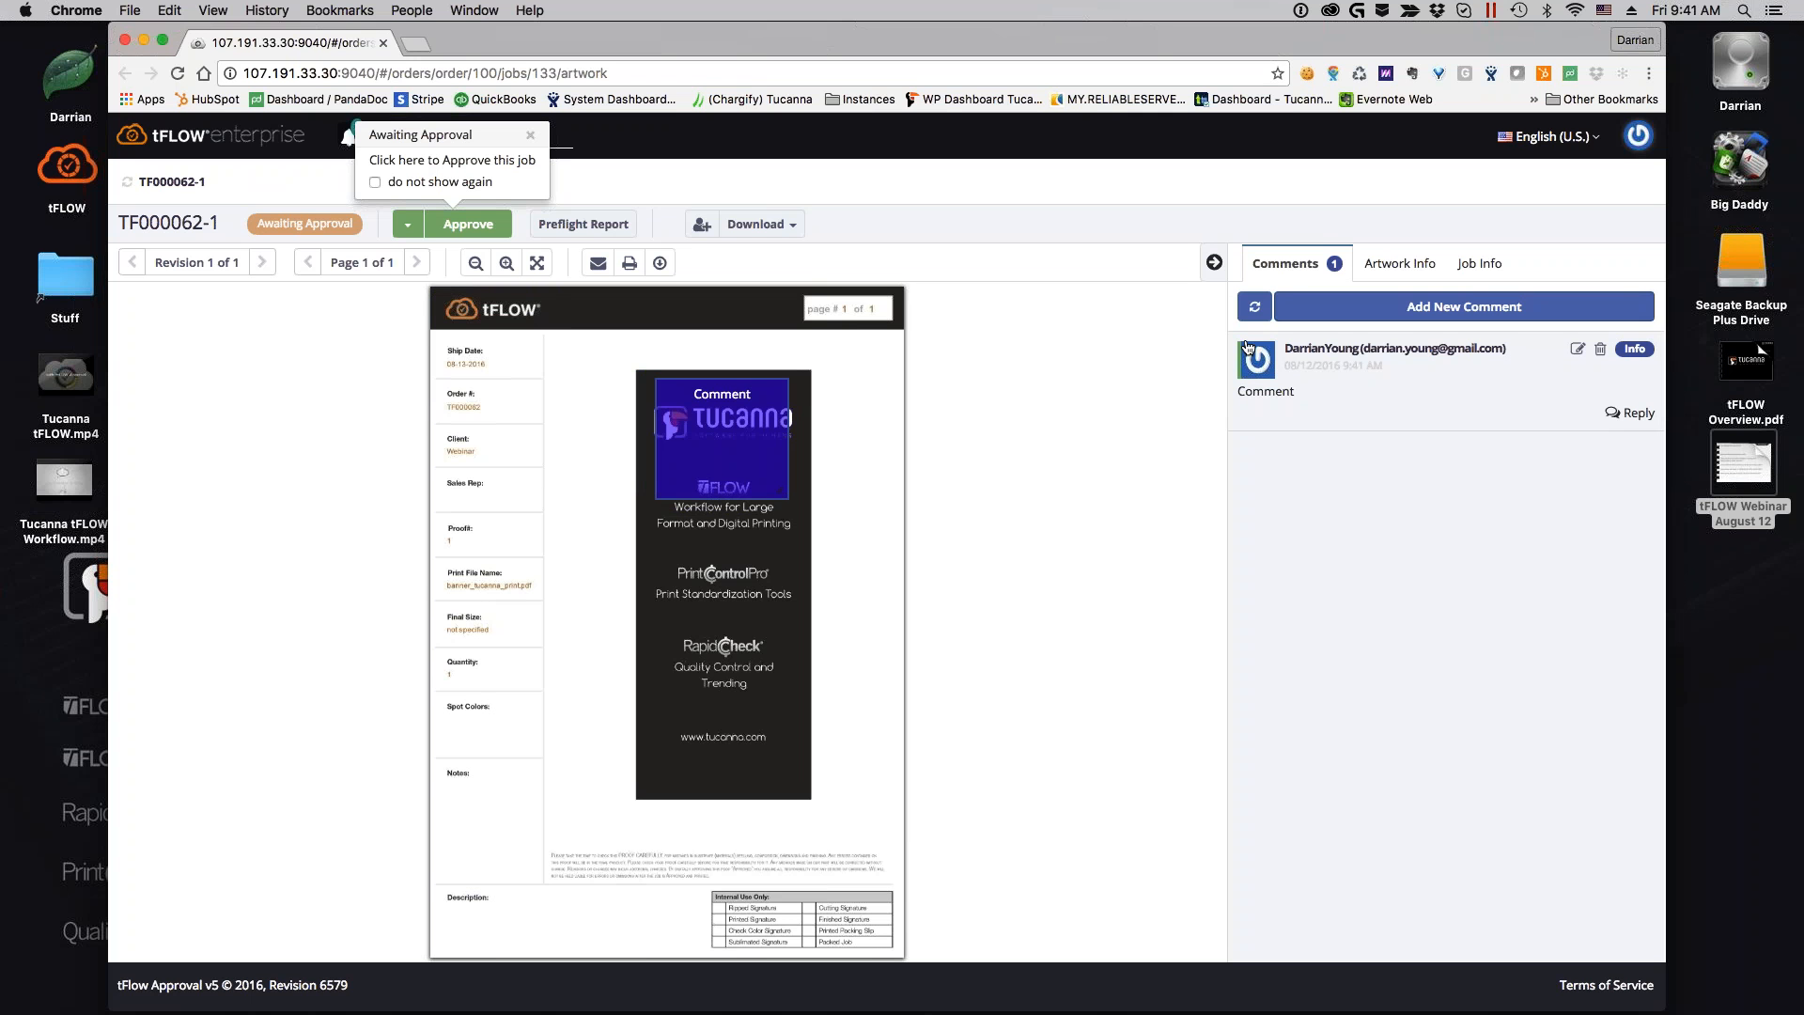
Post the reply "reply" to the comment on the banner proof
{"action": "left_click", "coordinate": [1631, 412]}
{"action": "type", "text": "reply"}
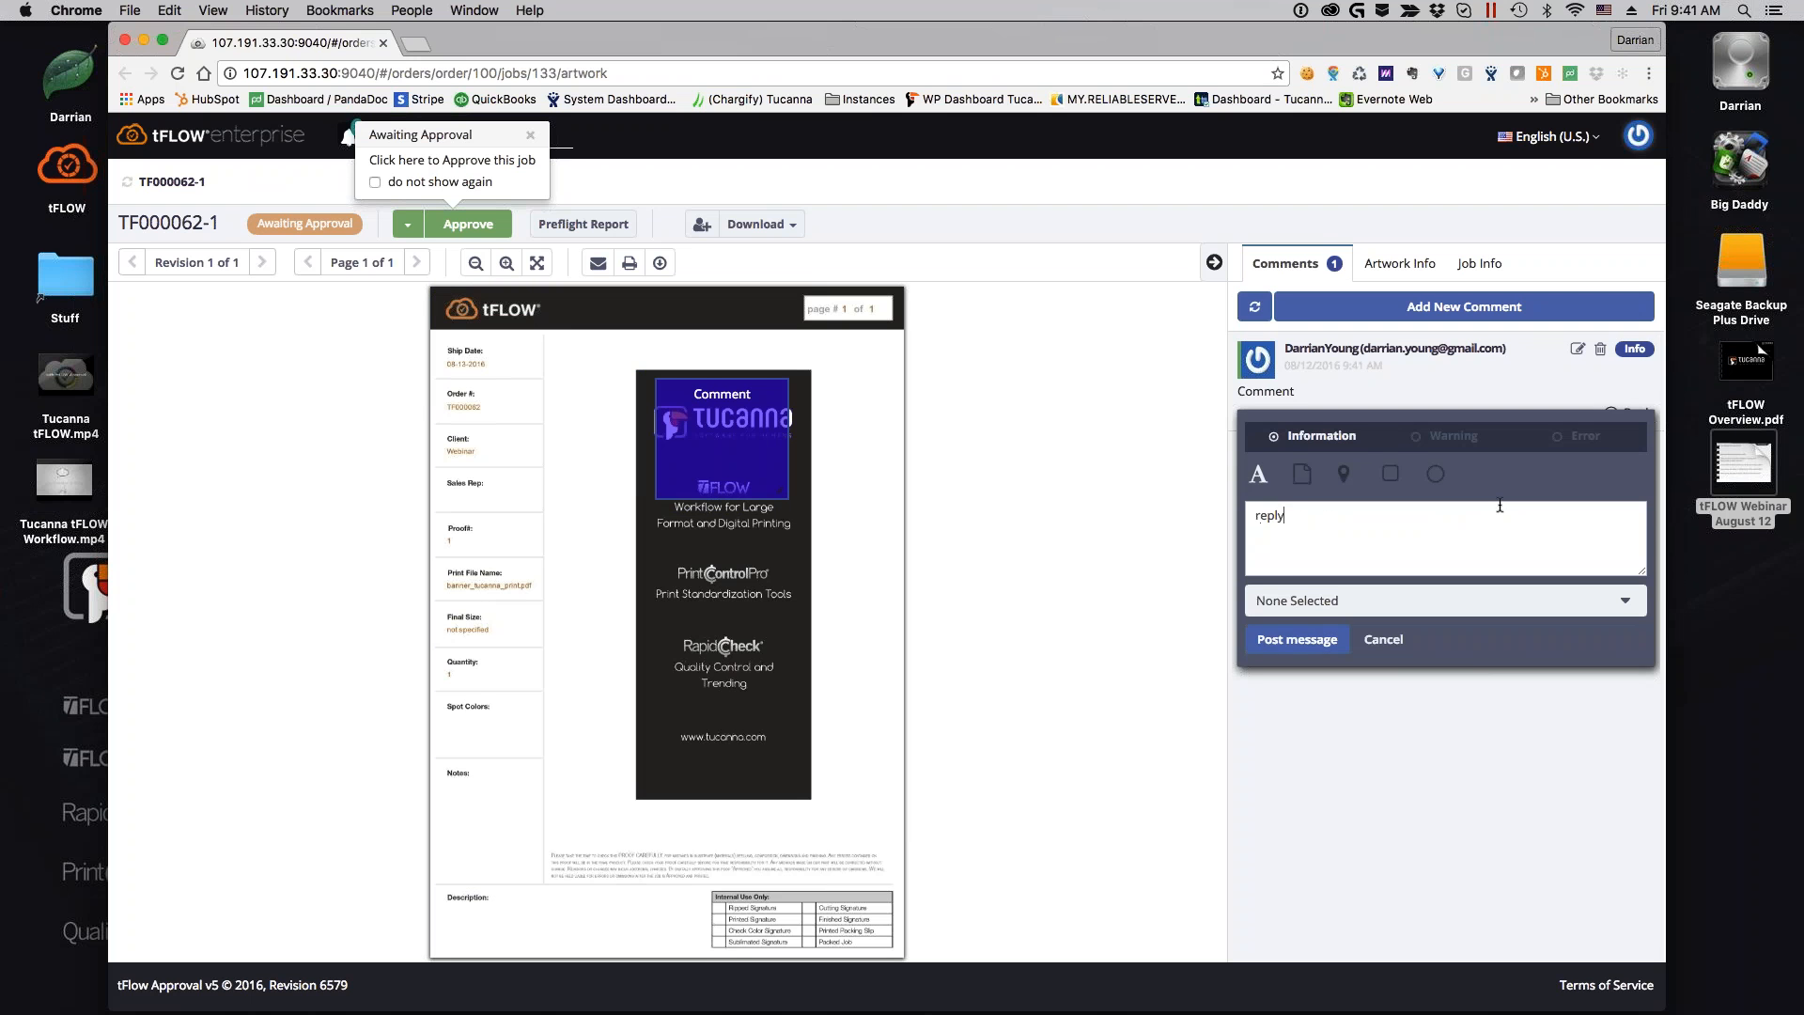
{"action": "left_click", "coordinate": [1298, 640]}
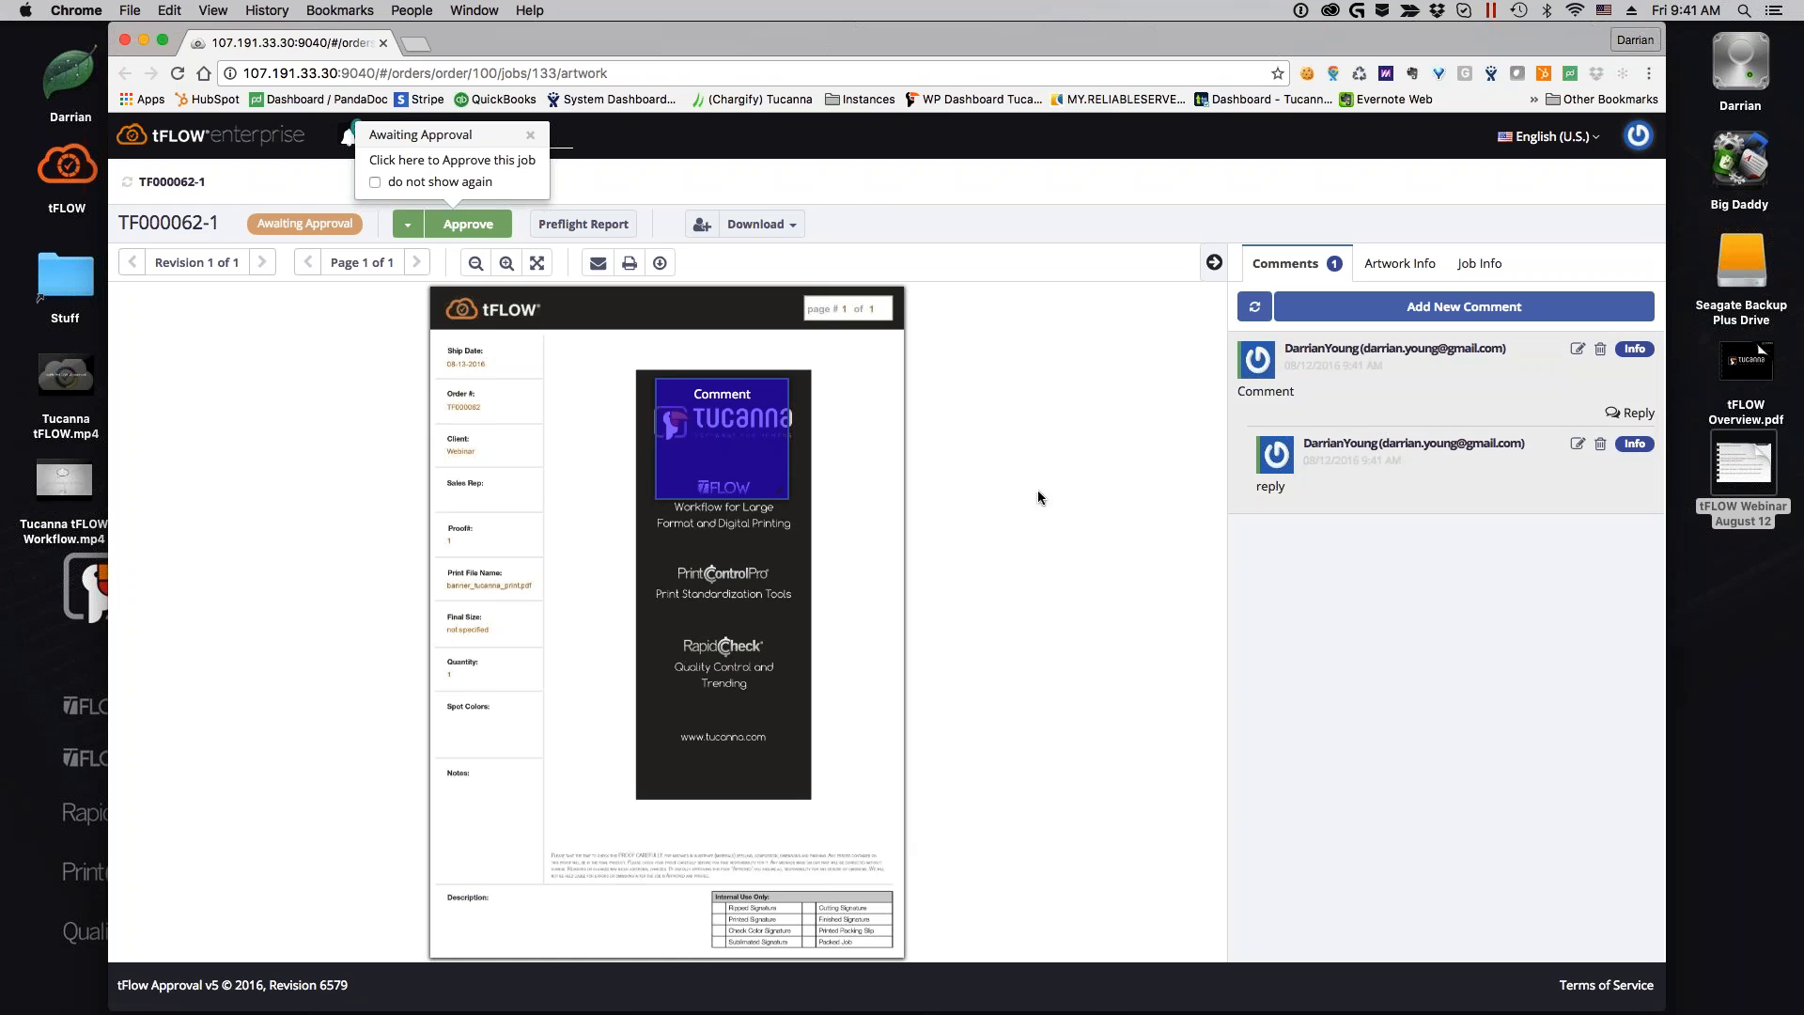
Review the alternatives to approval, Cancel and New Revision, and approve the banner job as the client
{"action": "left_click", "coordinate": [407, 225]}
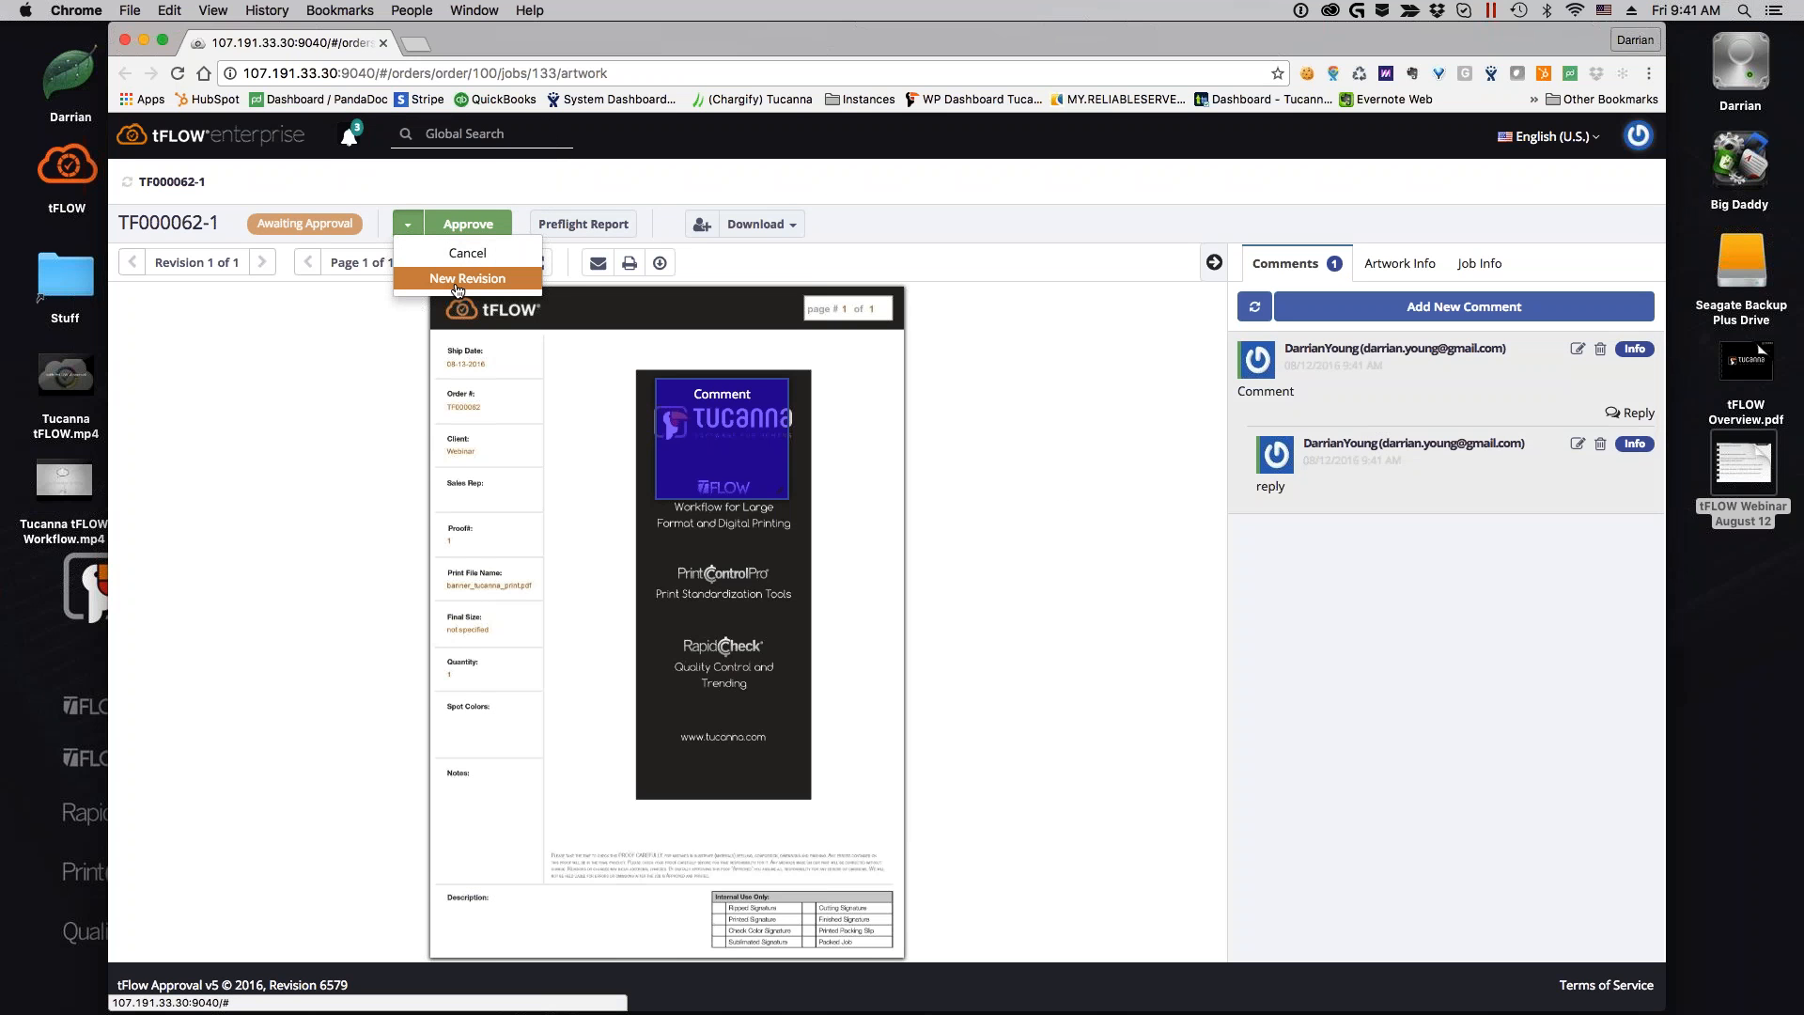
{"action": "left_click", "coordinate": [477, 225]}
{"action": "left_click", "coordinate": [1254, 520]}
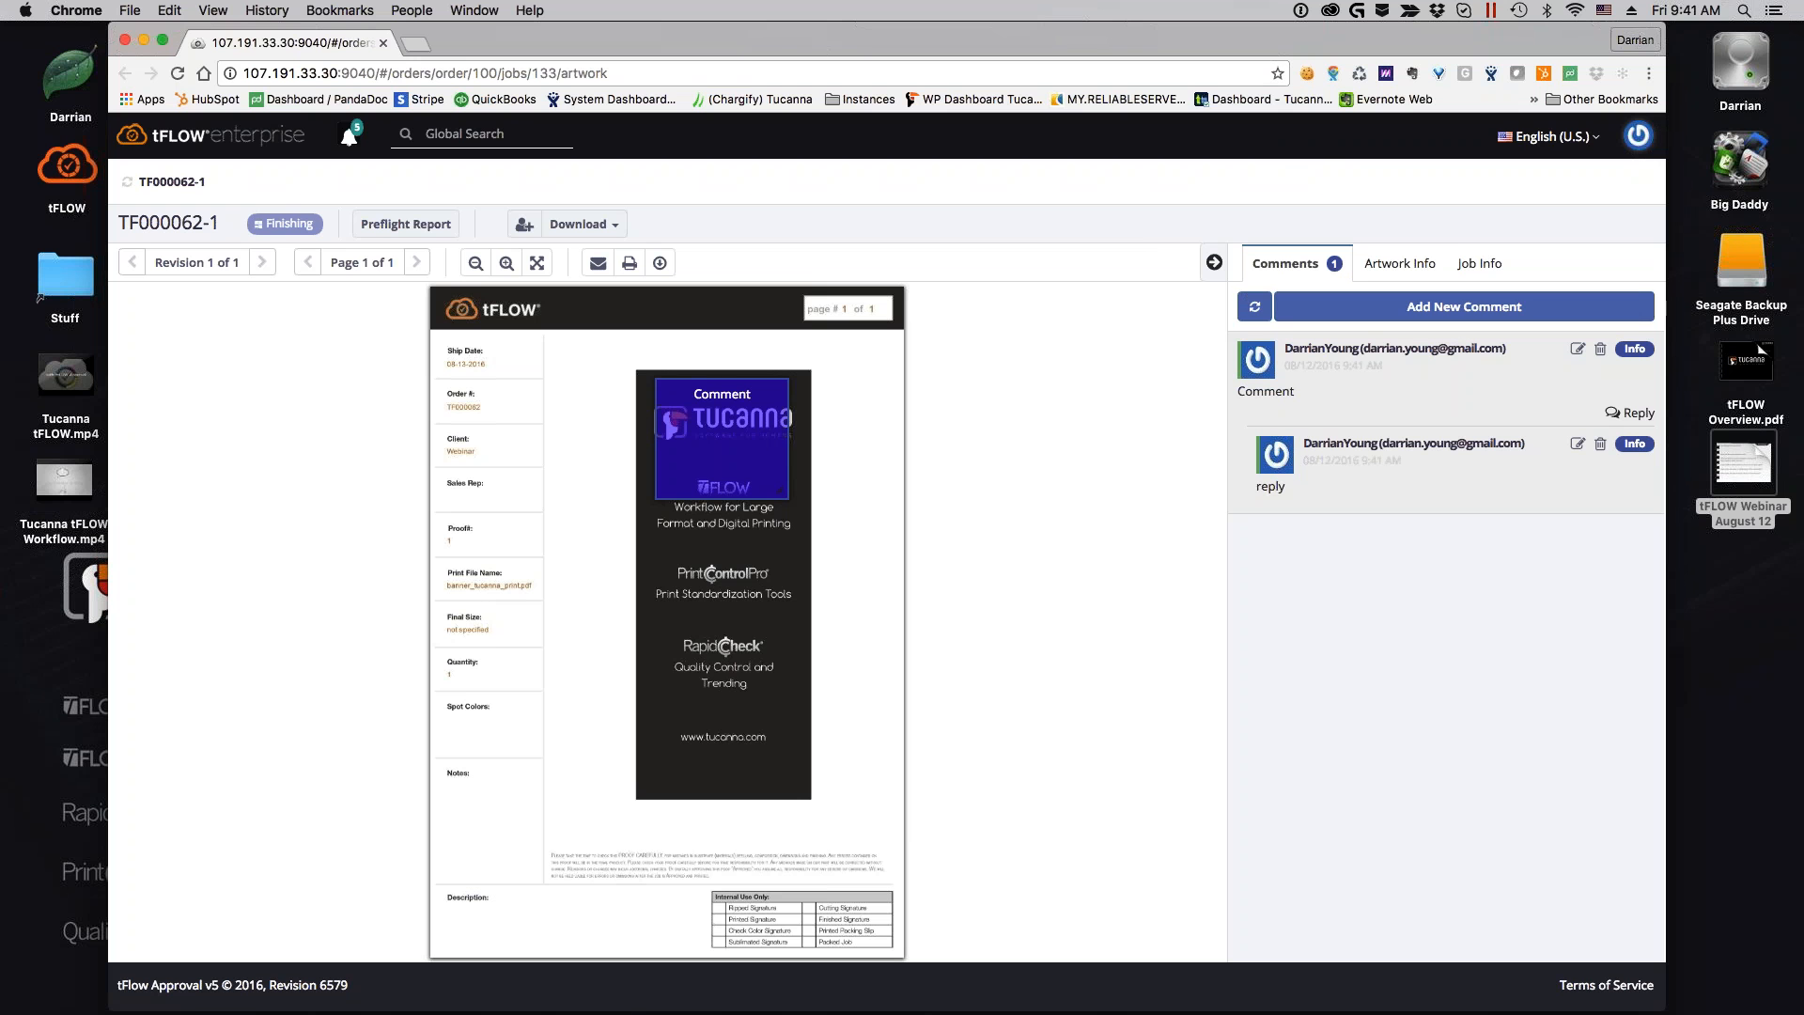
Go from the client's job page to the sign-in form and try to sign in with the support team's e-mail and account password
{"action": "left_click", "coordinate": [1638, 137]}
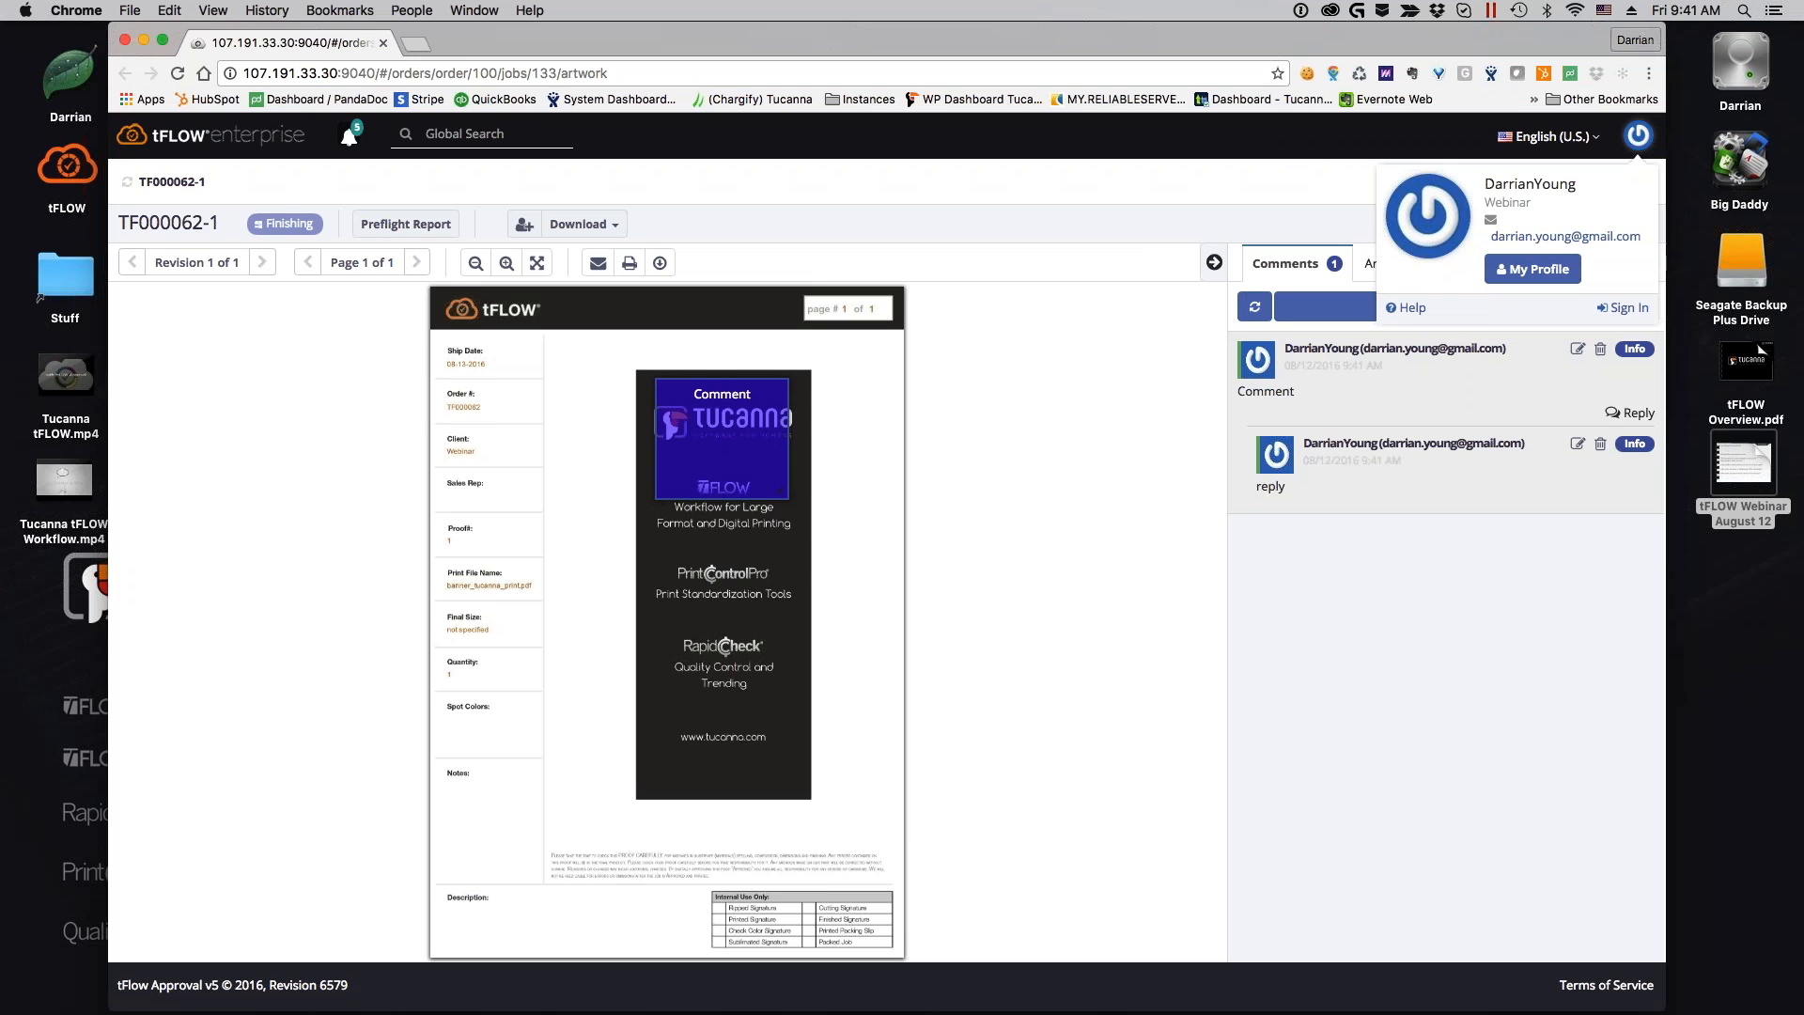
{"action": "left_click", "coordinate": [1627, 309]}
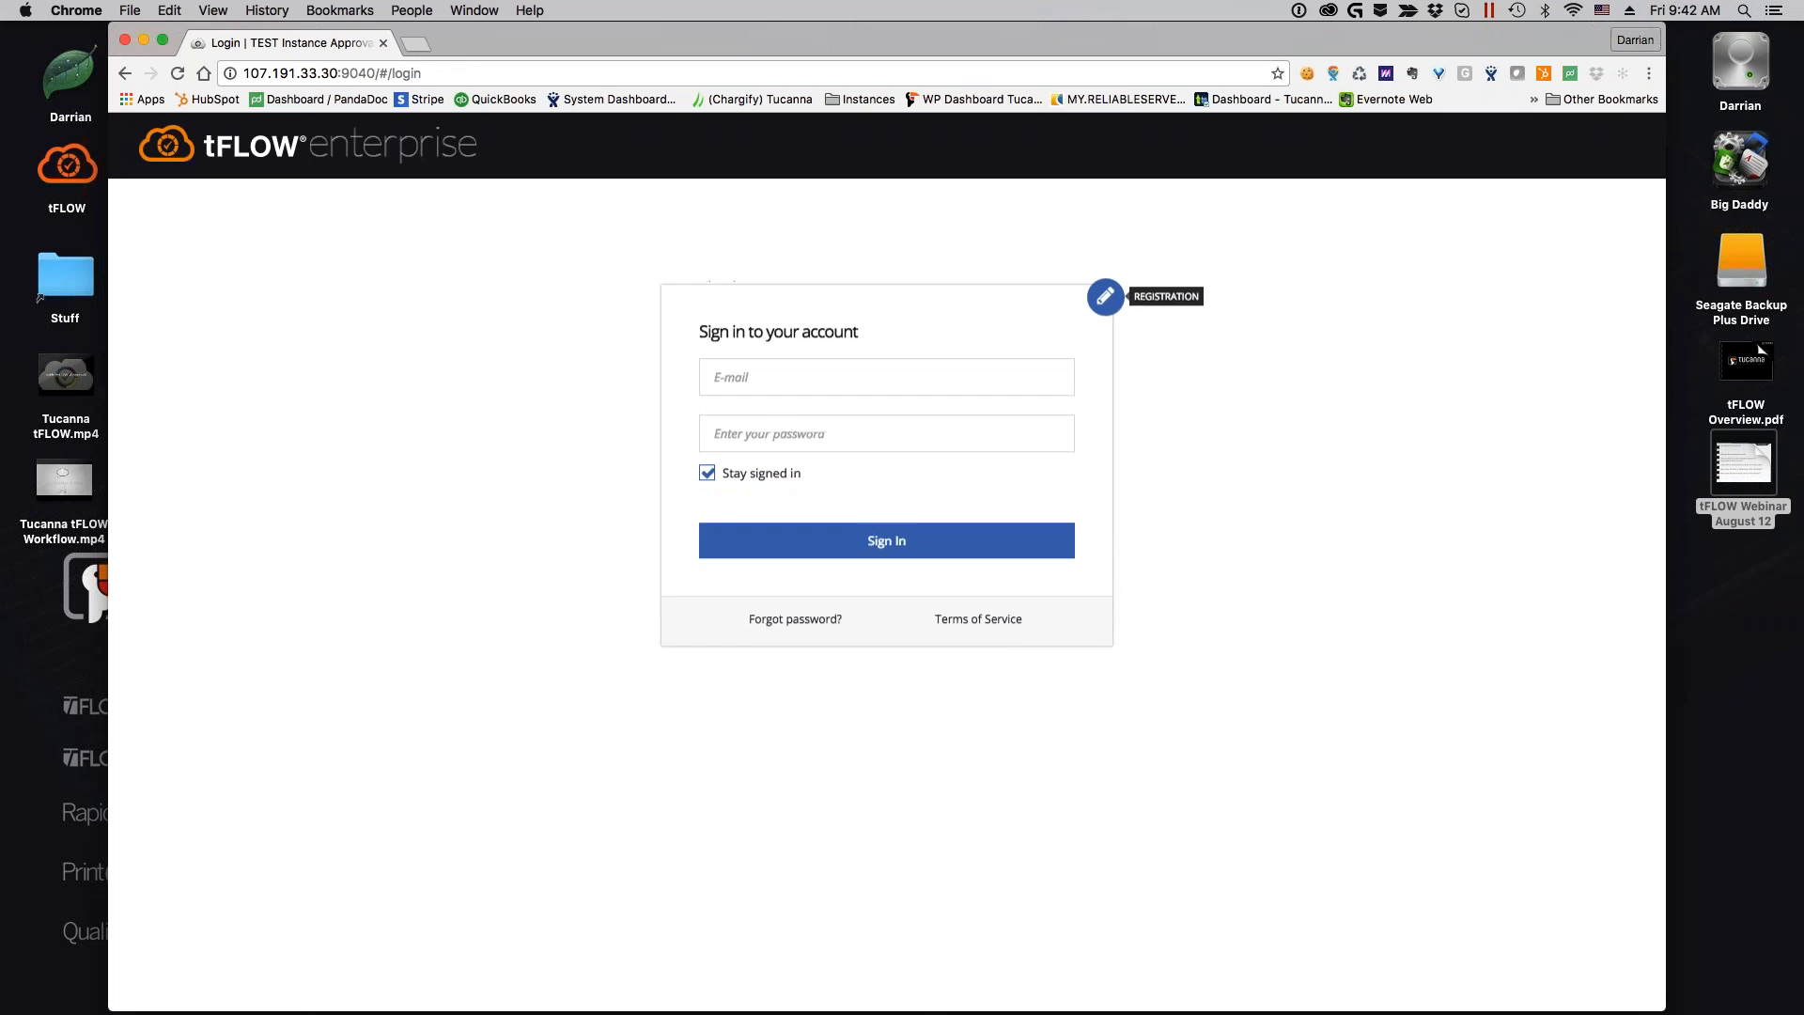
{"action": "left_click", "coordinate": [762, 392]}
{"action": "type", "text": "team"}
{"action": "key", "text": "Down"}
{"action": "key", "text": "Tab"}
{"action": "type", "text": "••"}
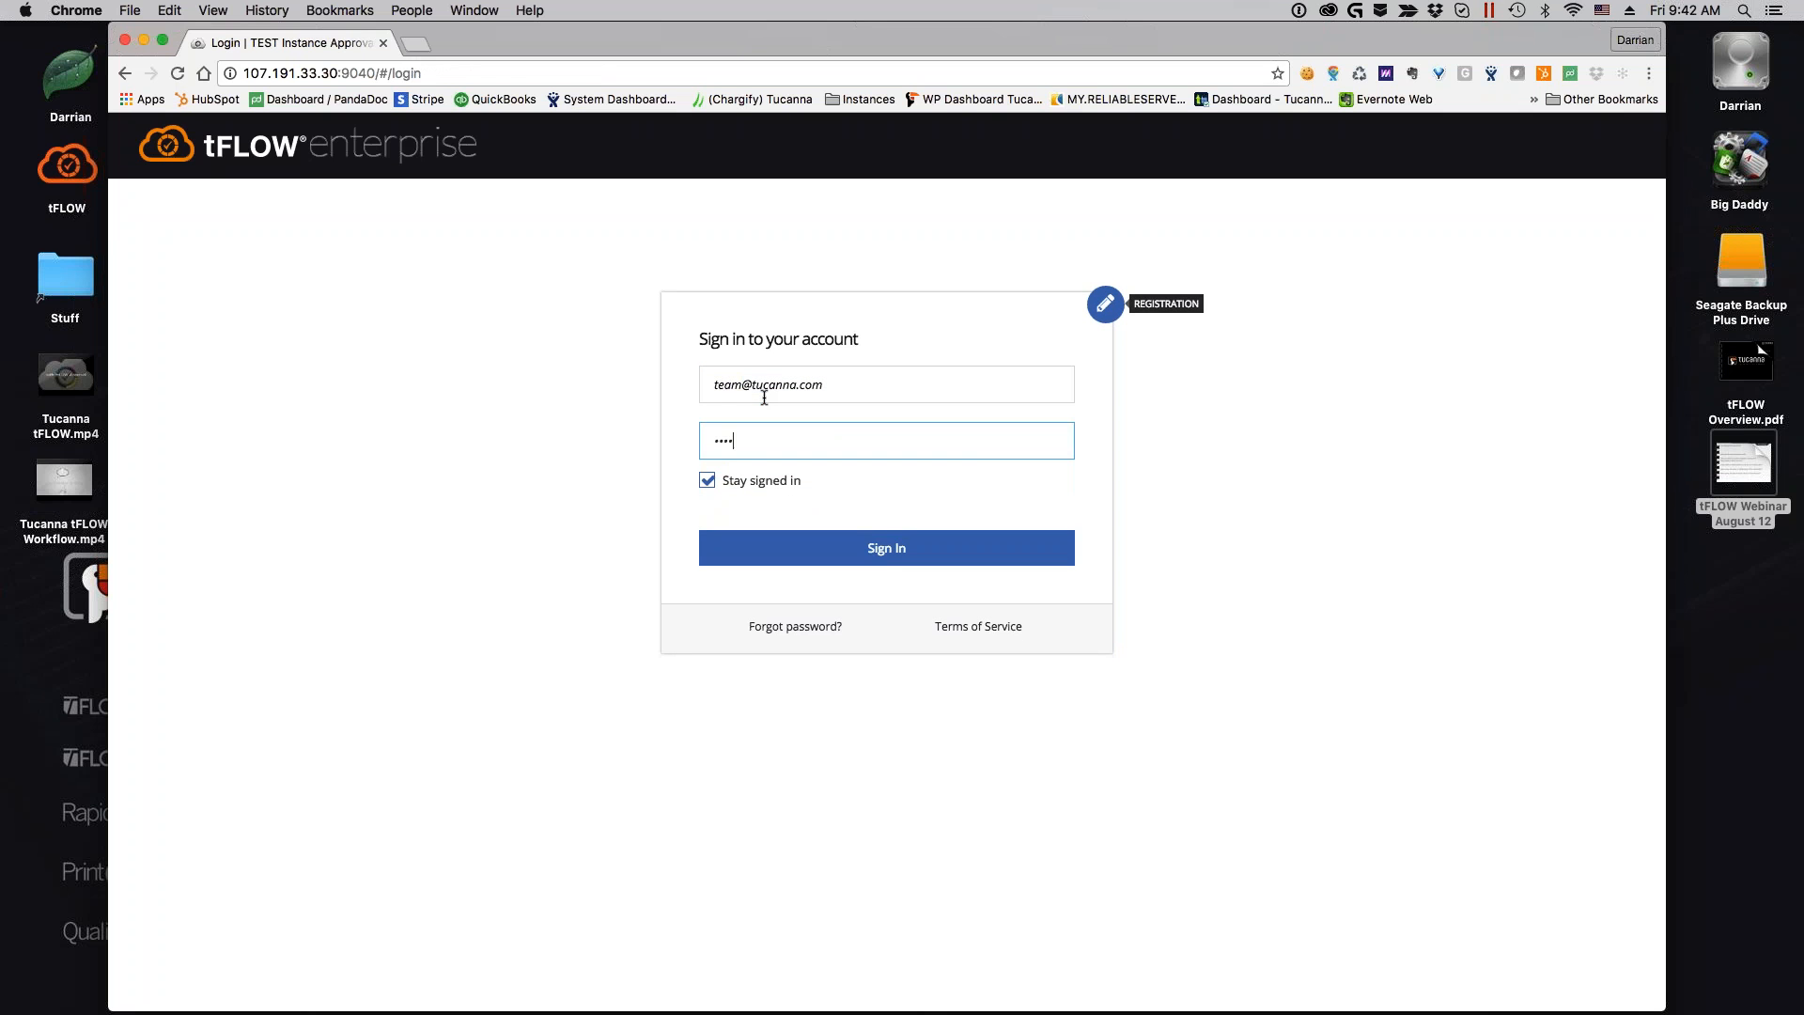
{"action": "key", "text": "Return"}
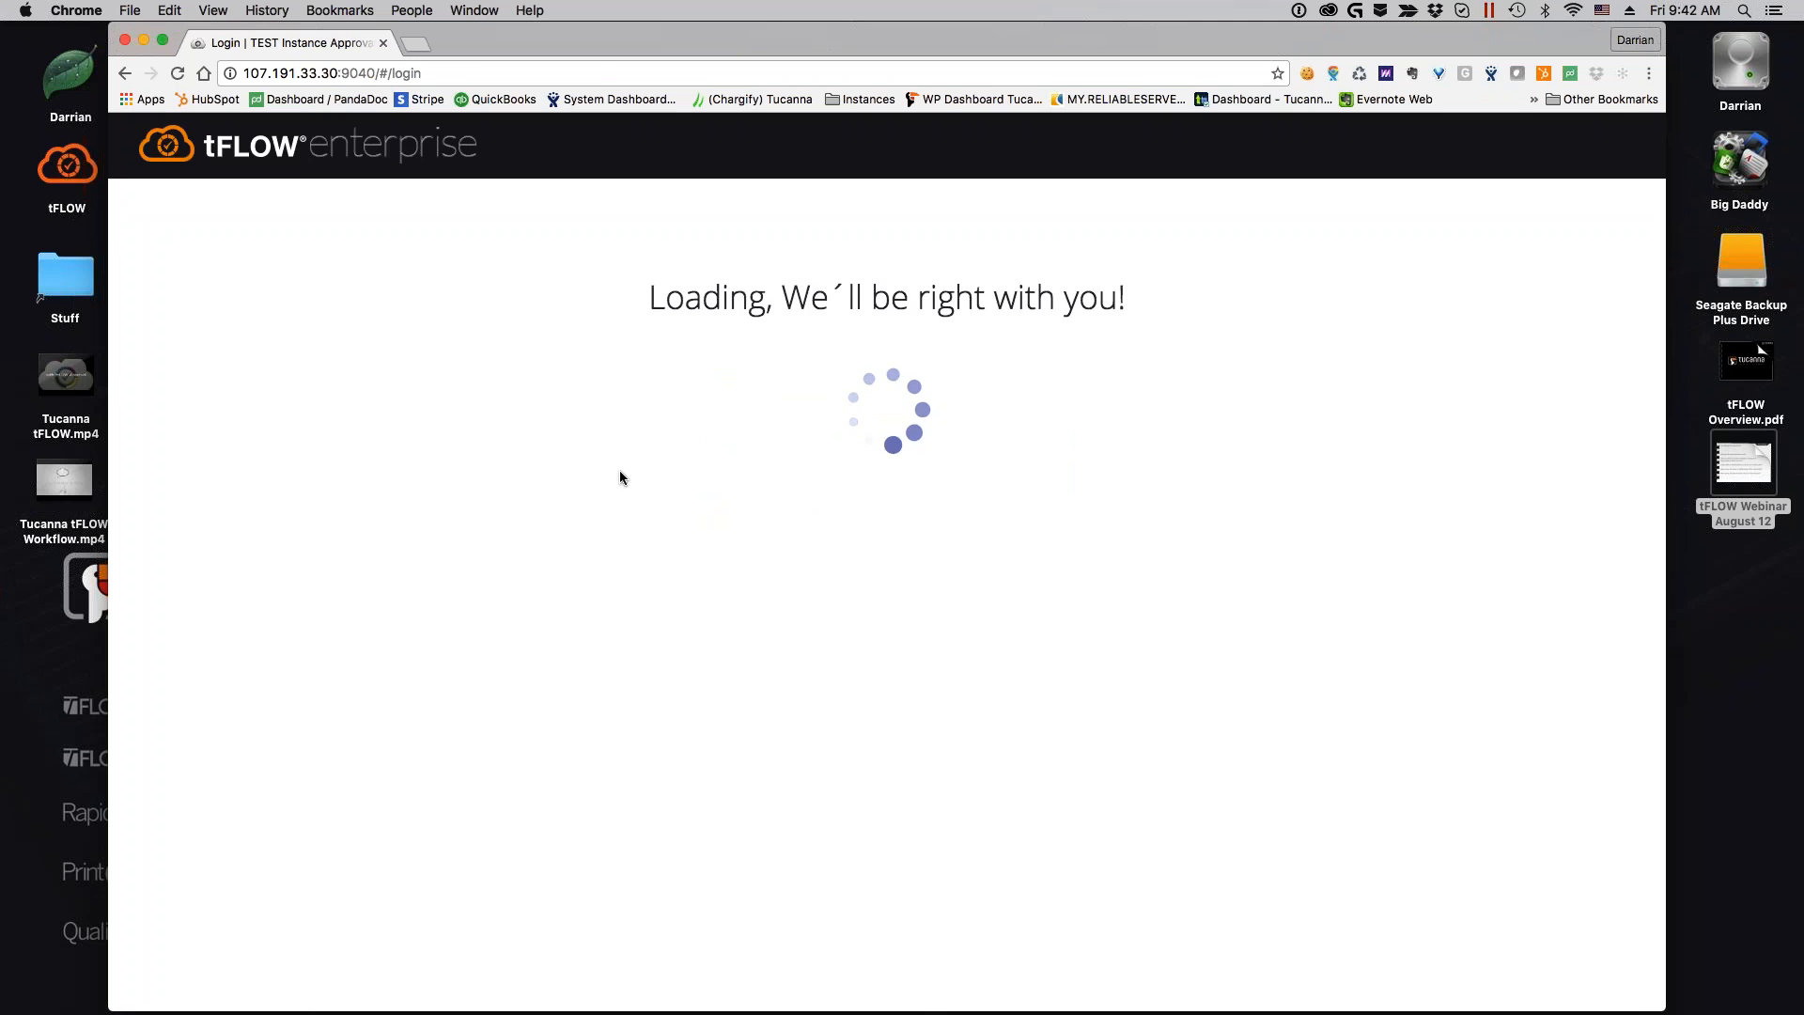
Re-enter the account password, sign in to the support account and reload the dashboard
{"action": "left_click", "coordinate": [794, 507]}
{"action": "type", "text": "•"}
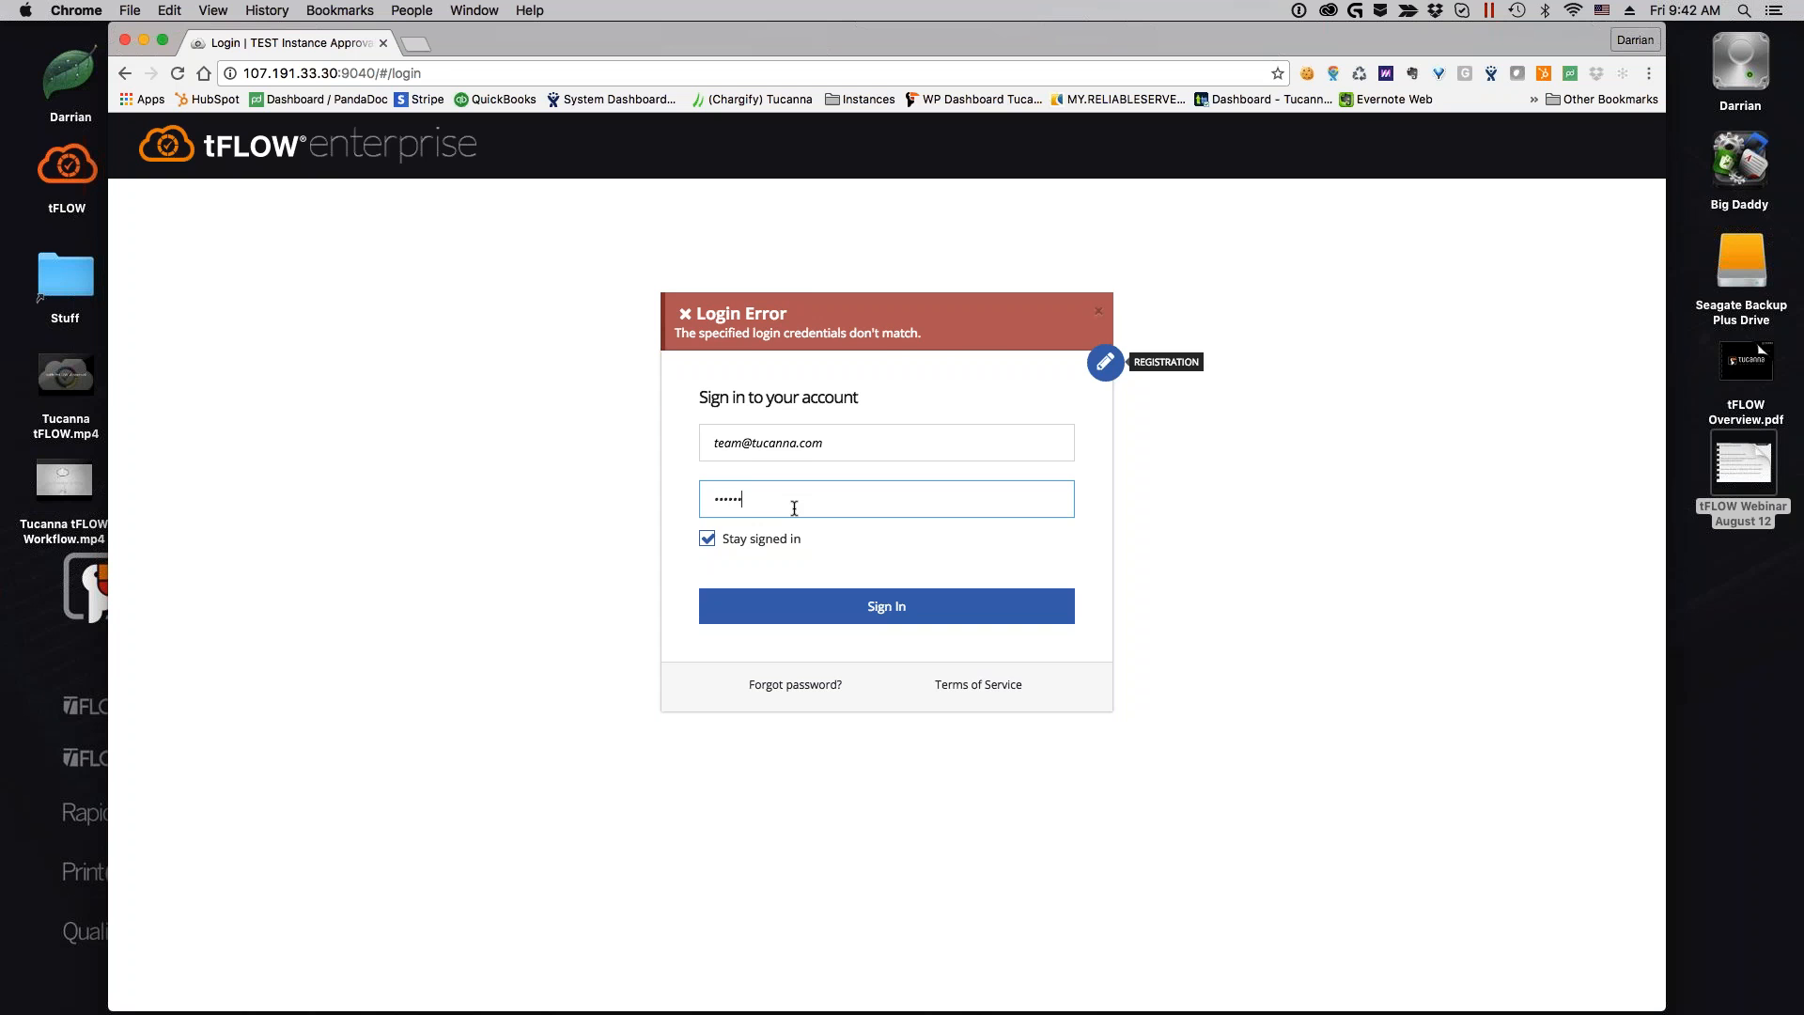
{"action": "type", "text": "•••••"}
{"action": "left_click", "coordinate": [890, 591]}
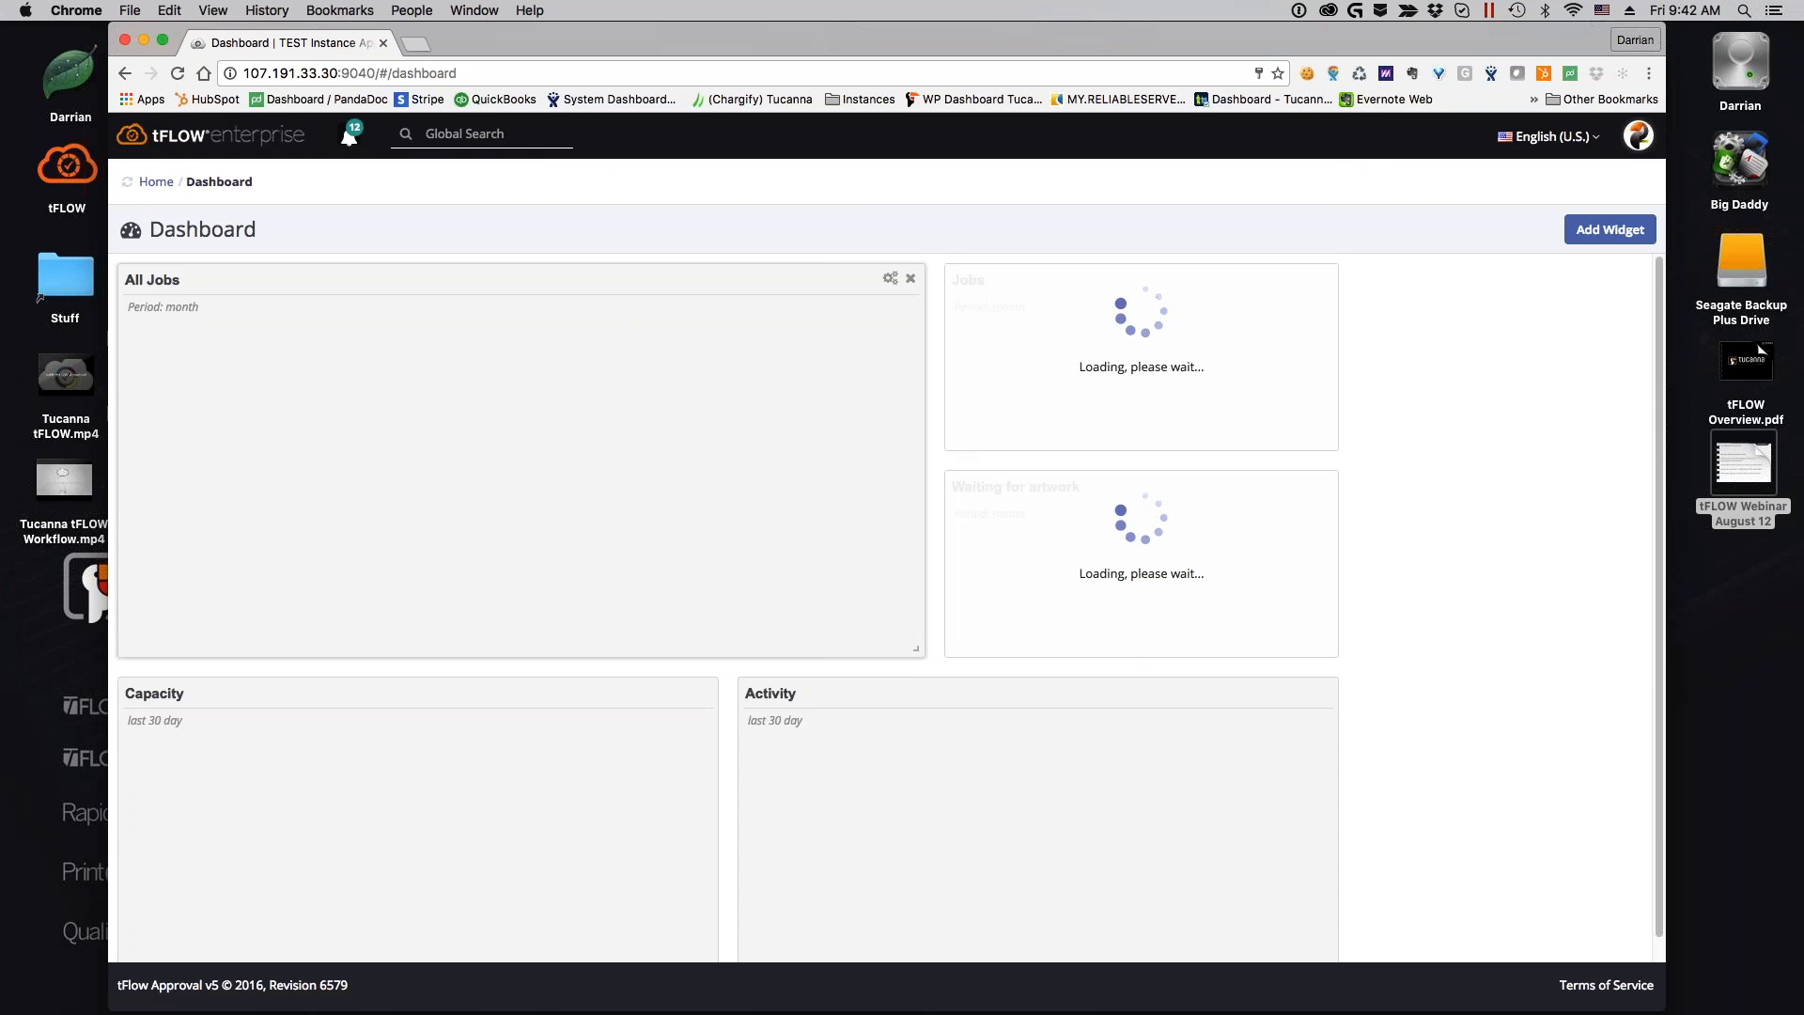
{"action": "key", "text": "super+r"}
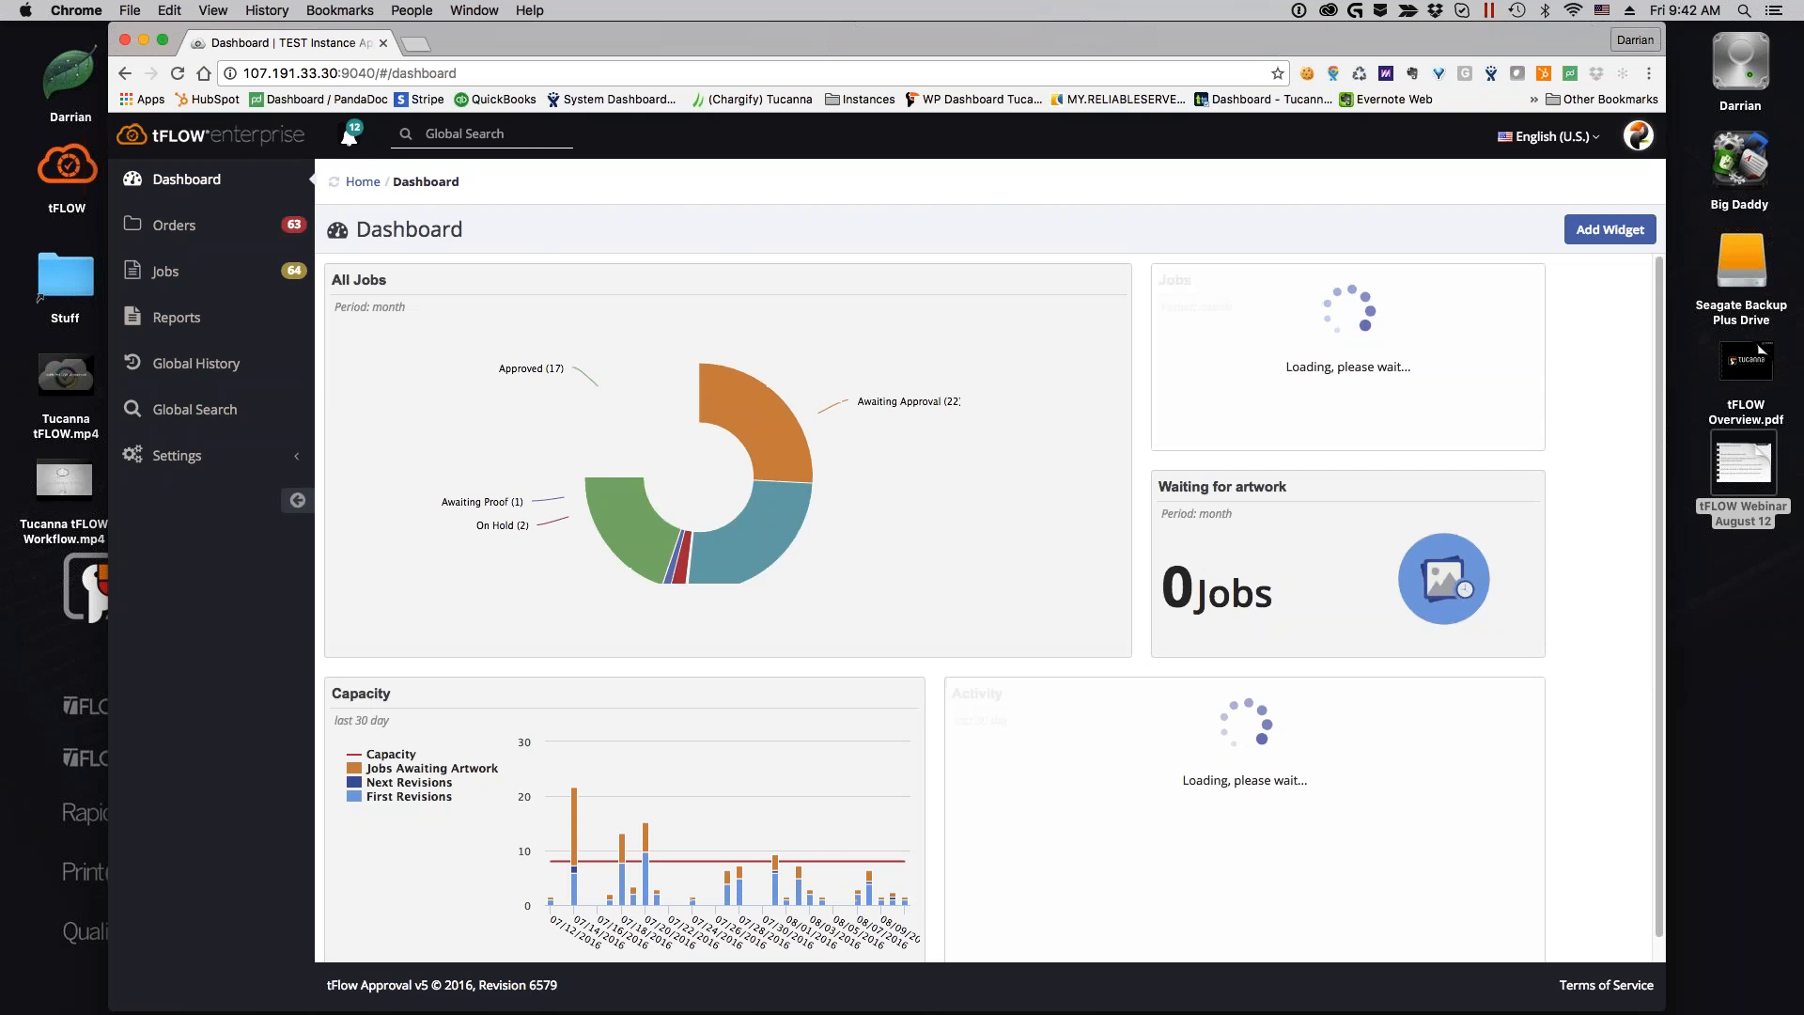
Review the New Orders and New Comments notifications, and close the notification list
{"action": "left_click", "coordinate": [356, 140]}
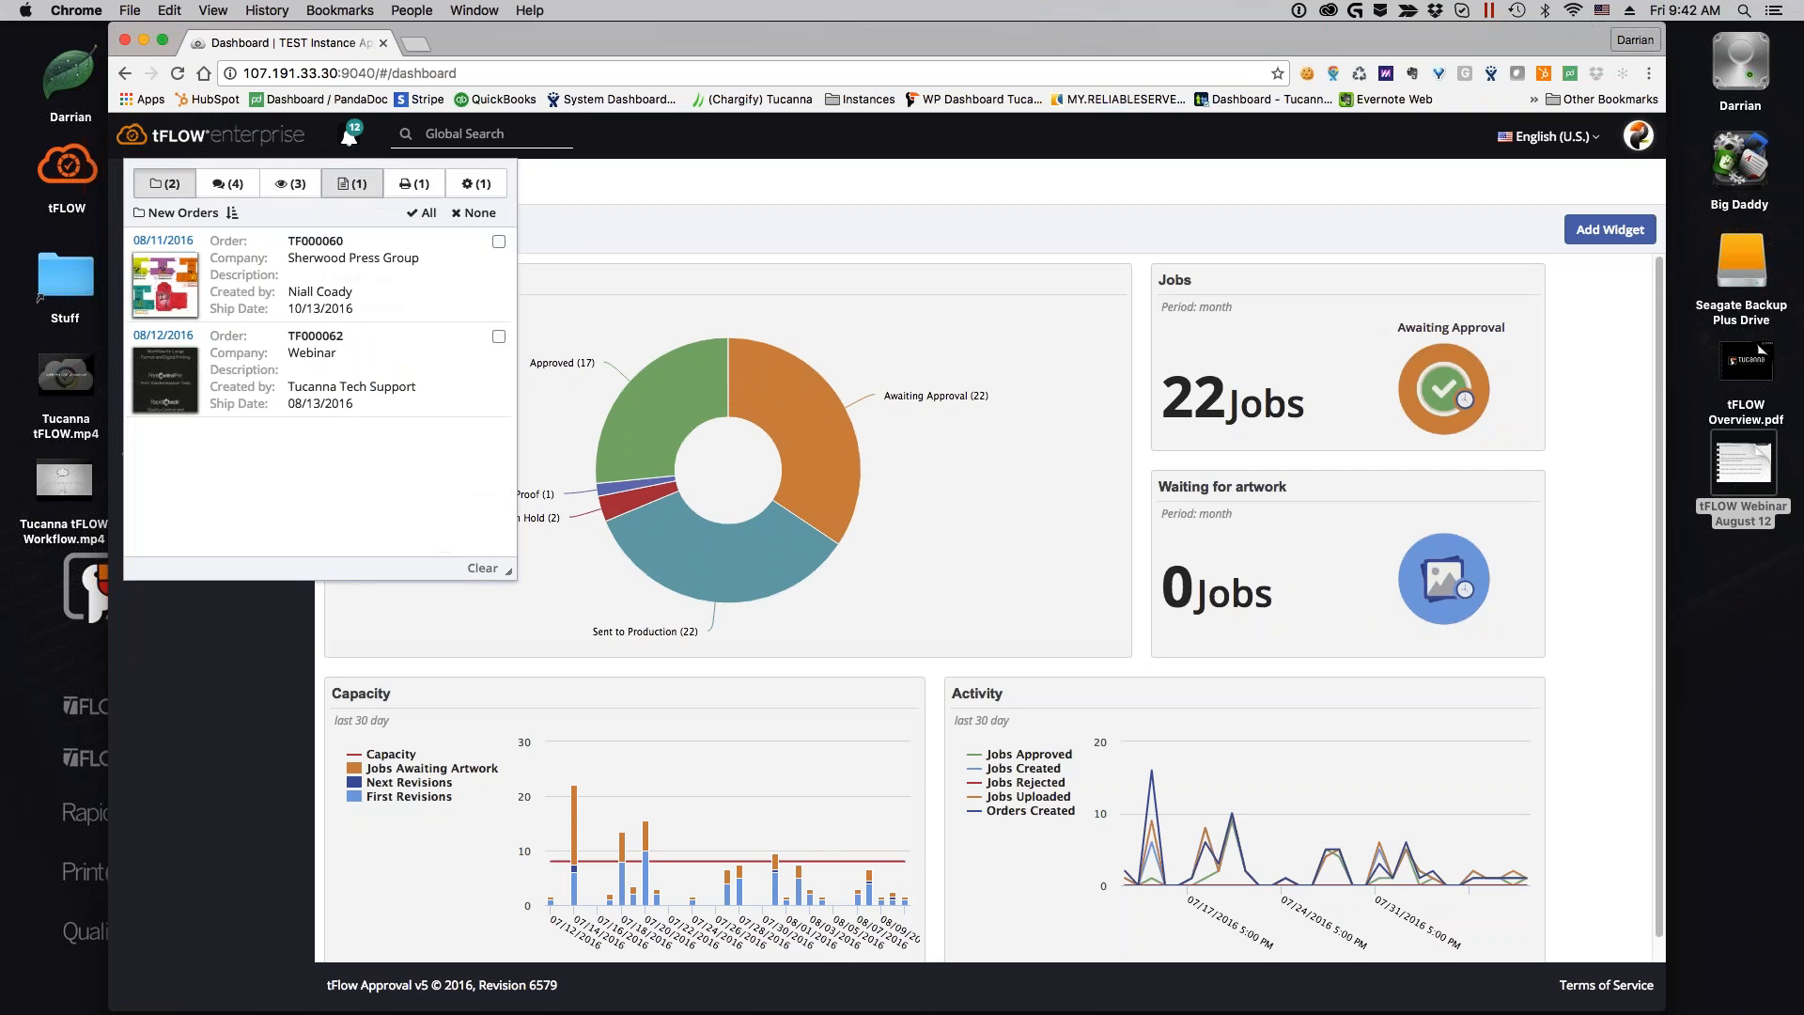
{"action": "left_click", "coordinate": [250, 192]}
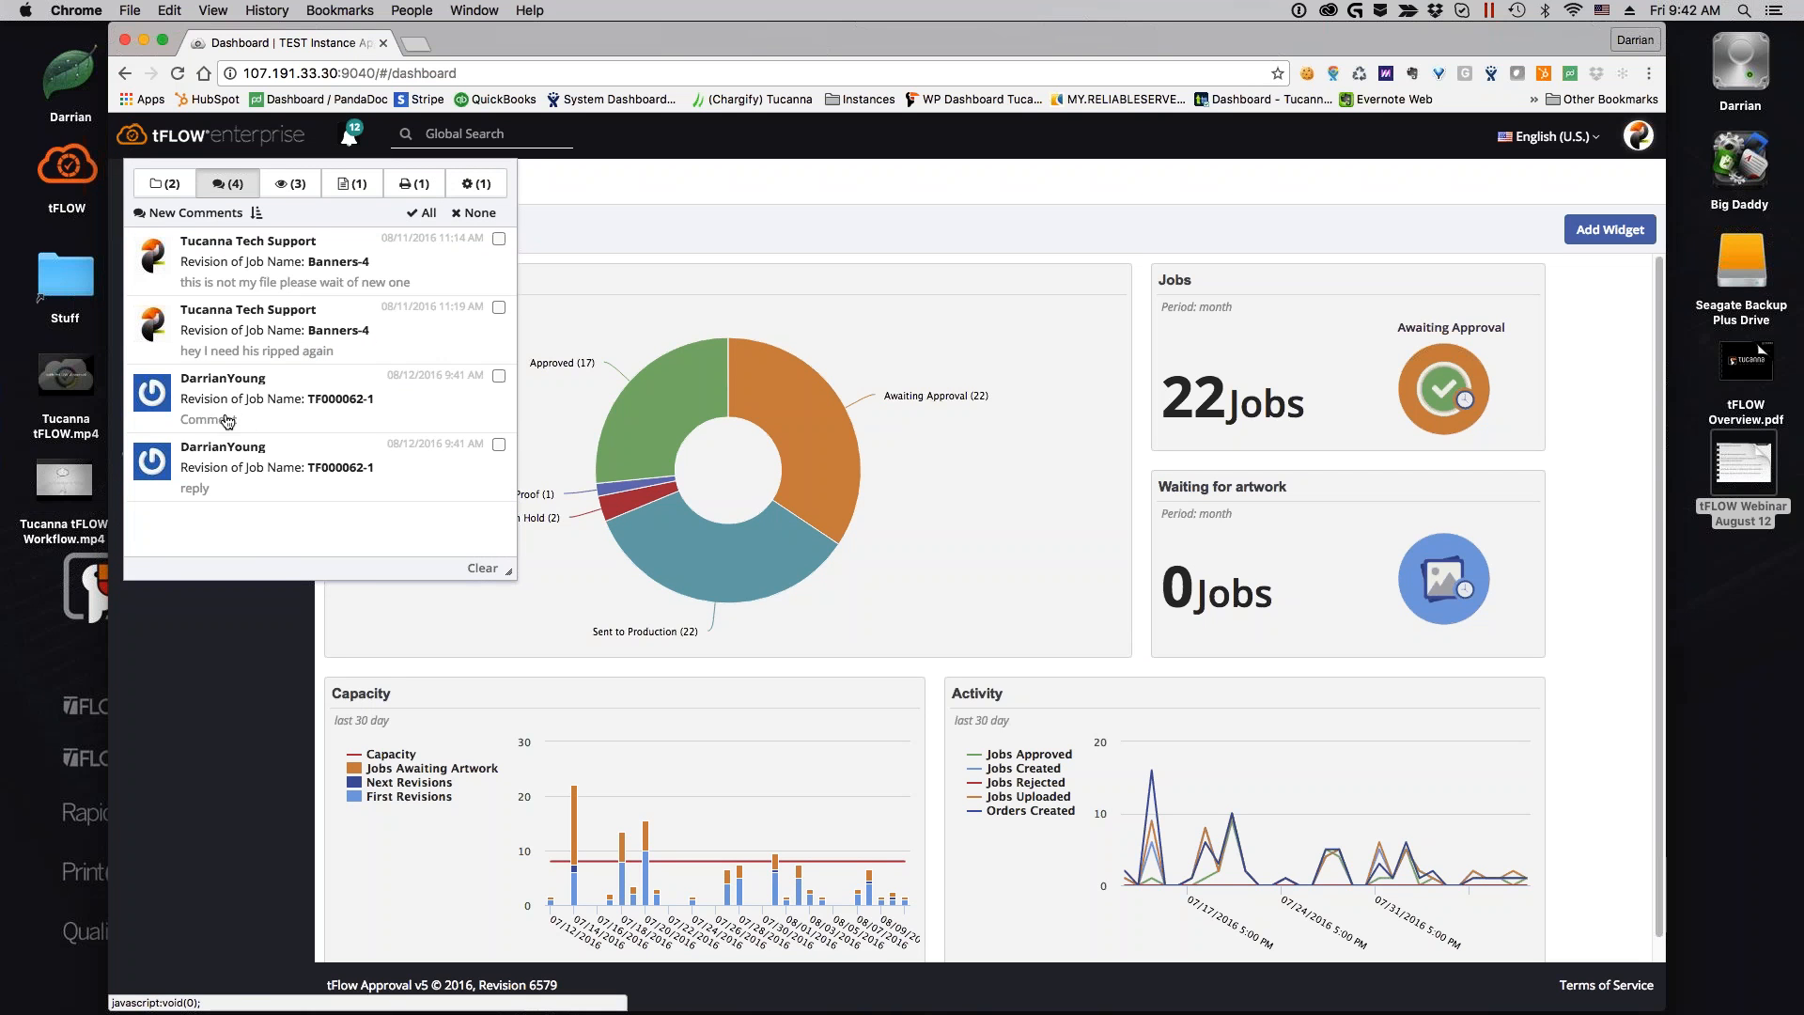
{"action": "left_click", "coordinate": [166, 184]}
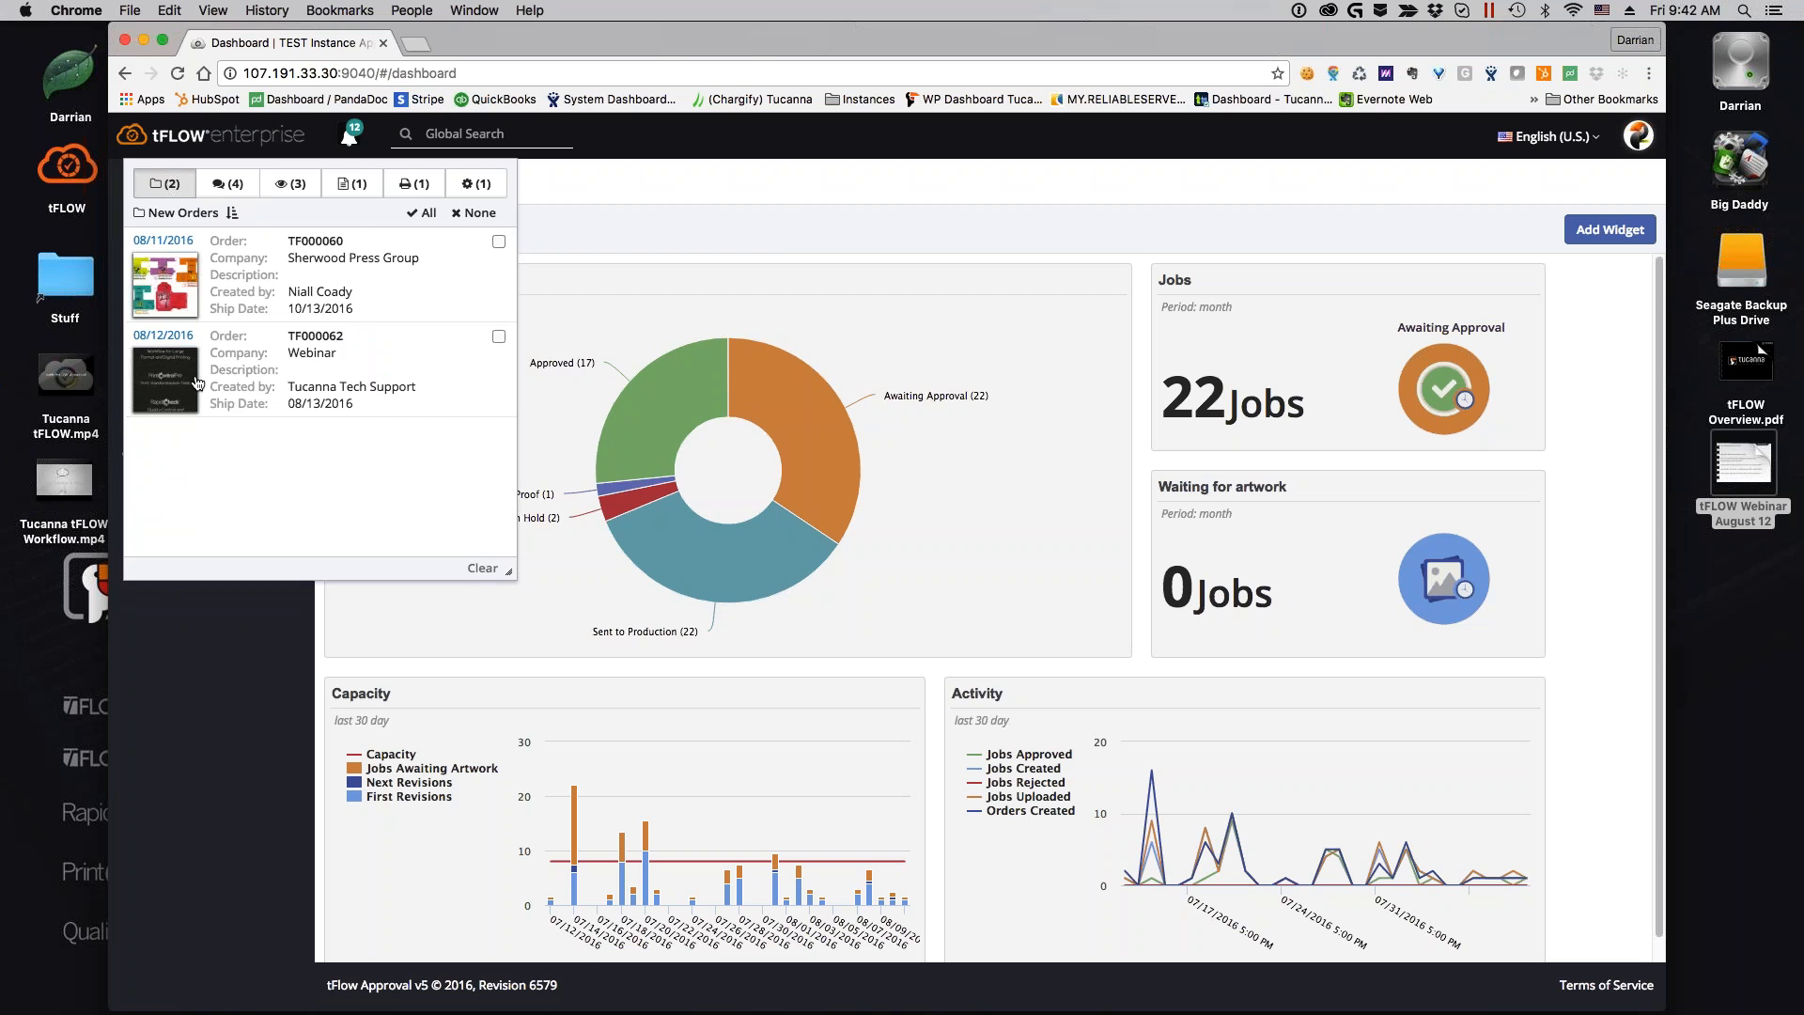
{"action": "left_click", "coordinate": [561, 591]}
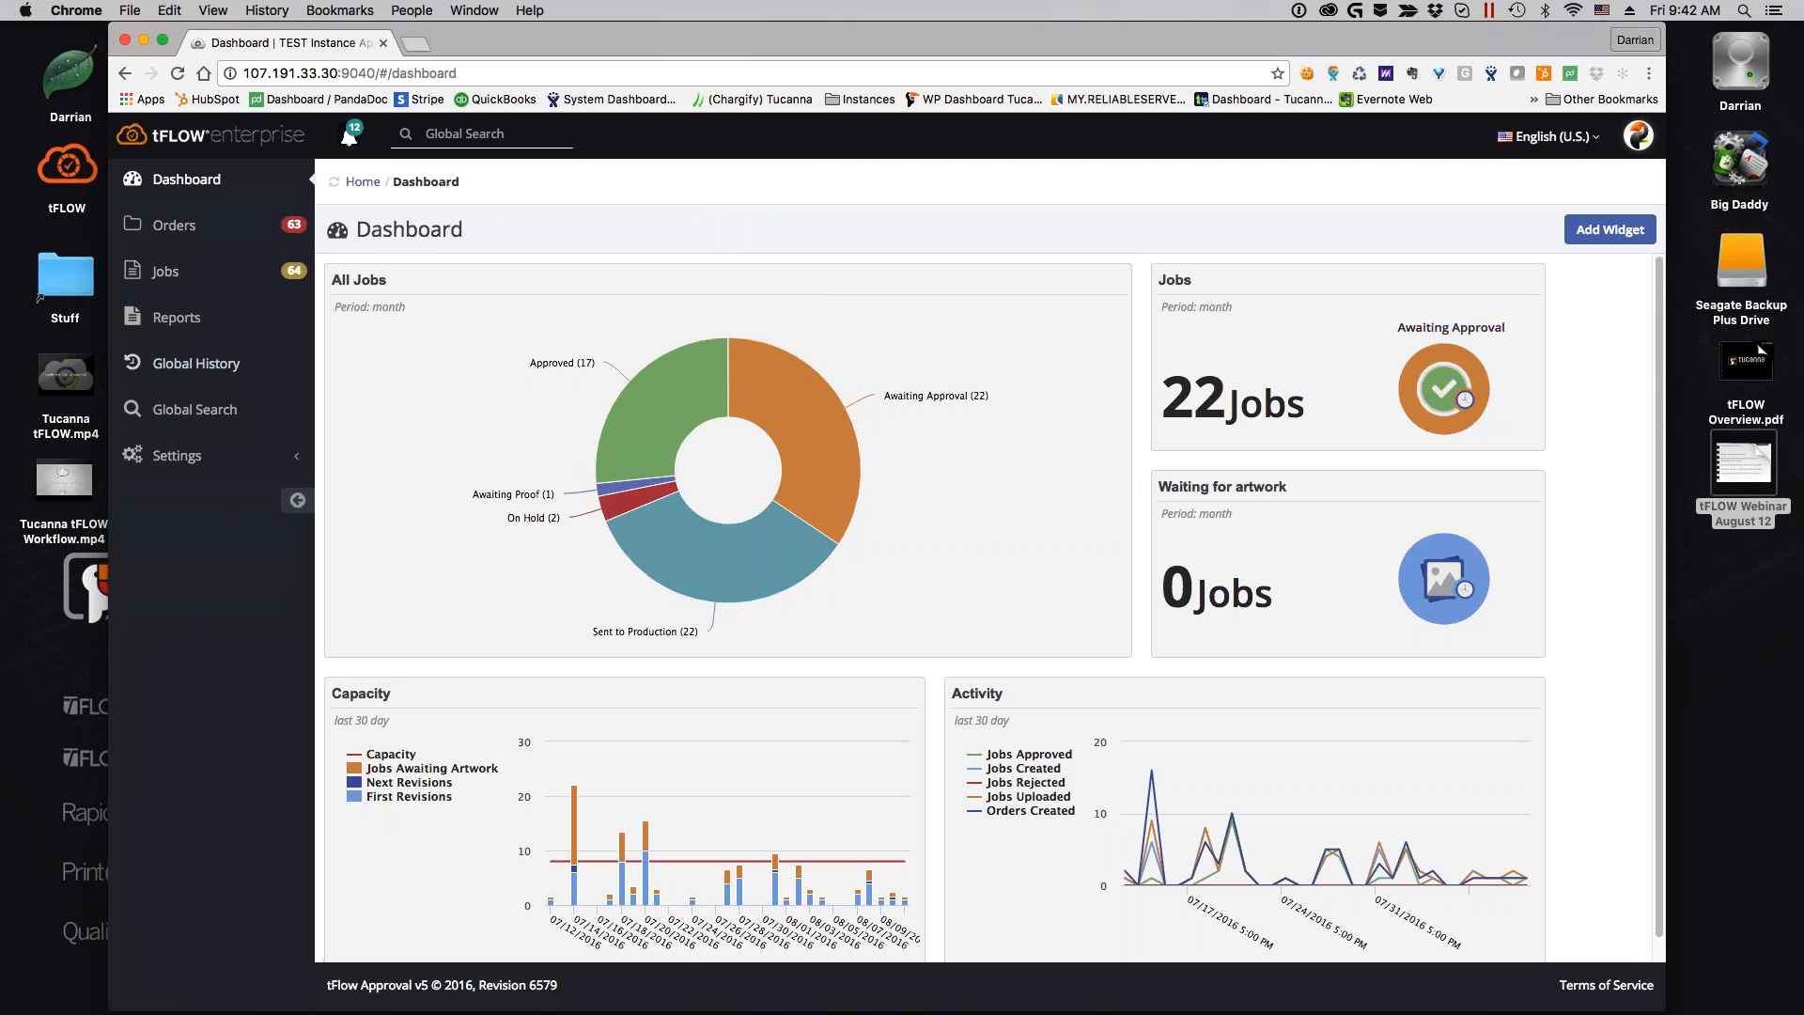
Open the Webinar order from the orders list and open its approved banner job's proof
{"action": "left_click", "coordinate": [175, 226]}
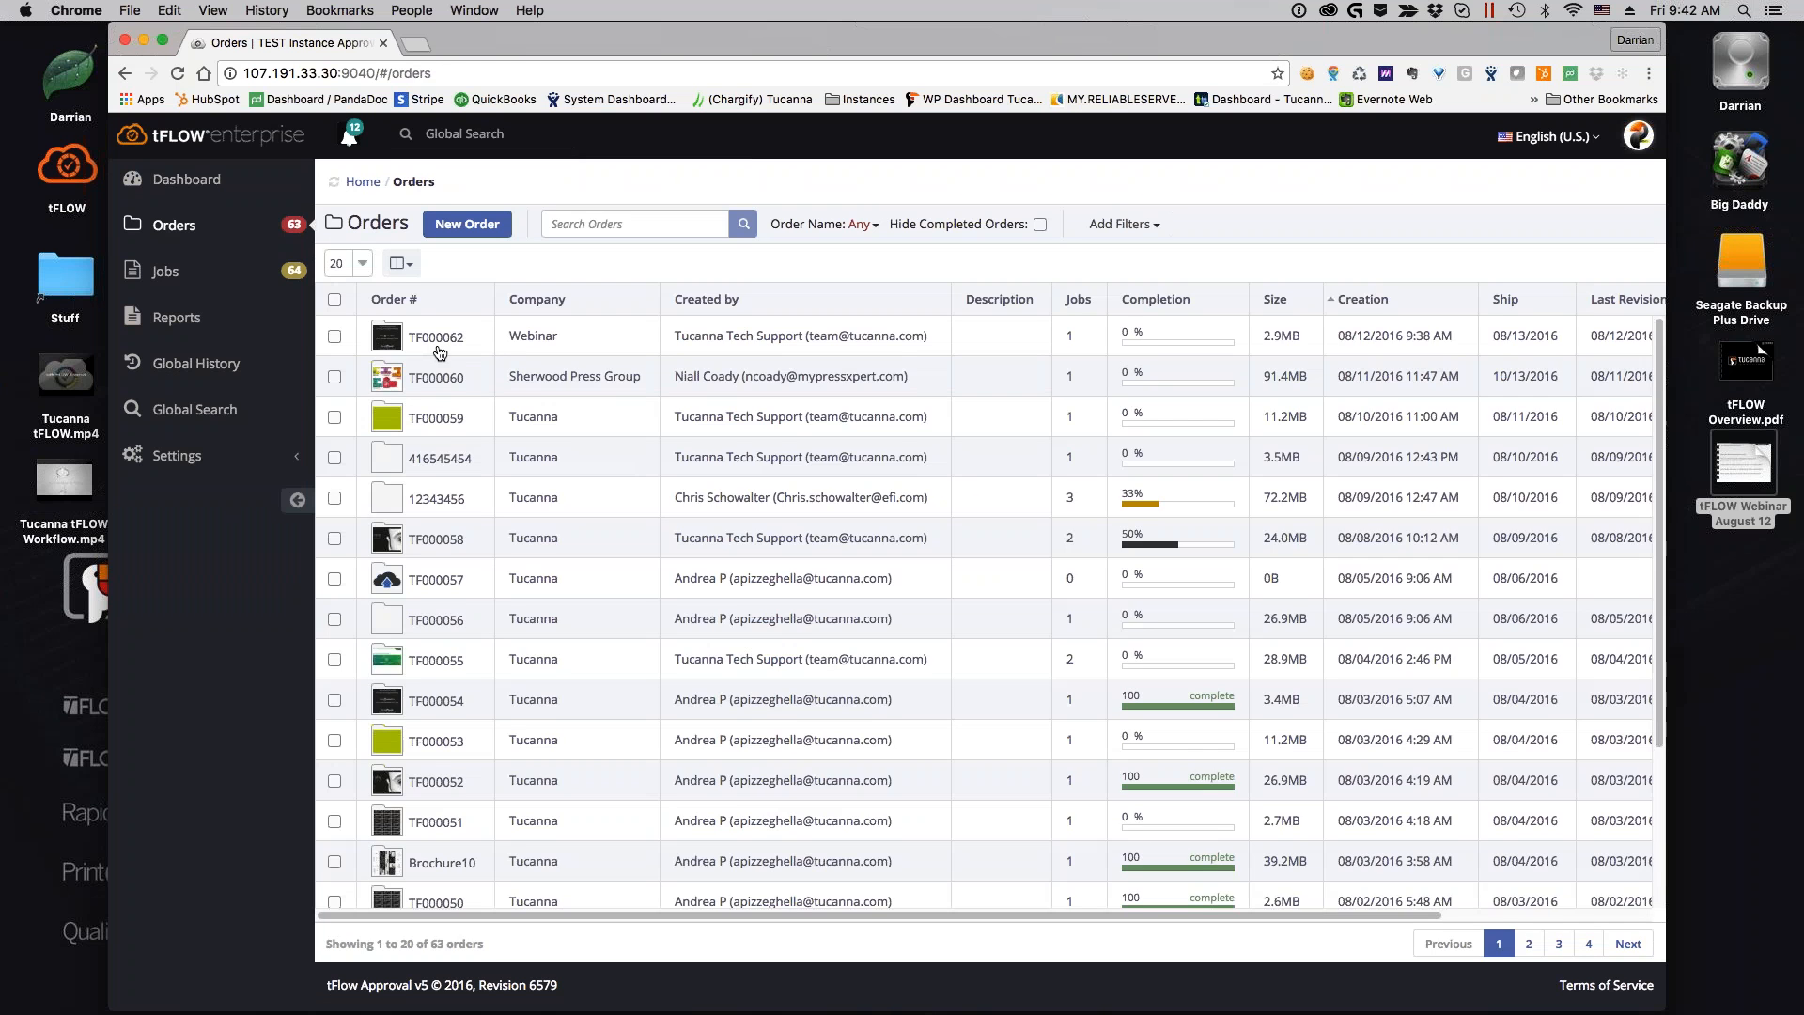
{"action": "left_click", "coordinate": [439, 345]}
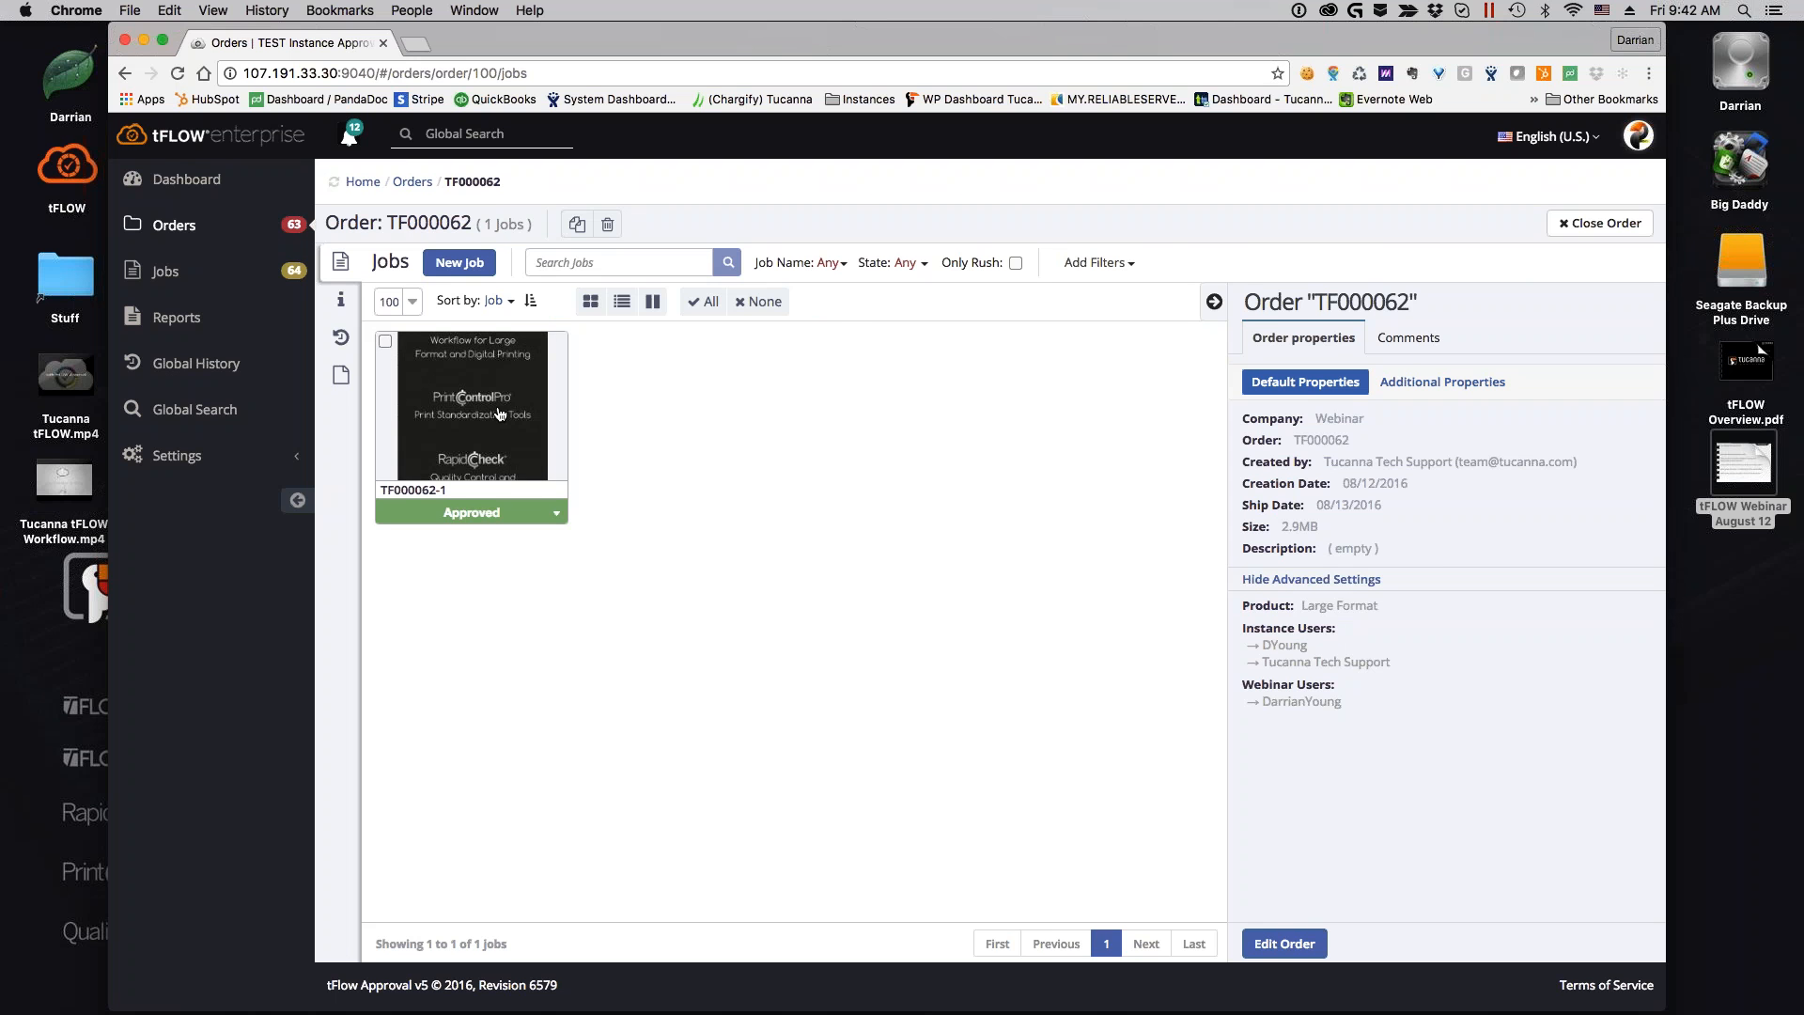
{"action": "double_click", "coordinate": [499, 415]}
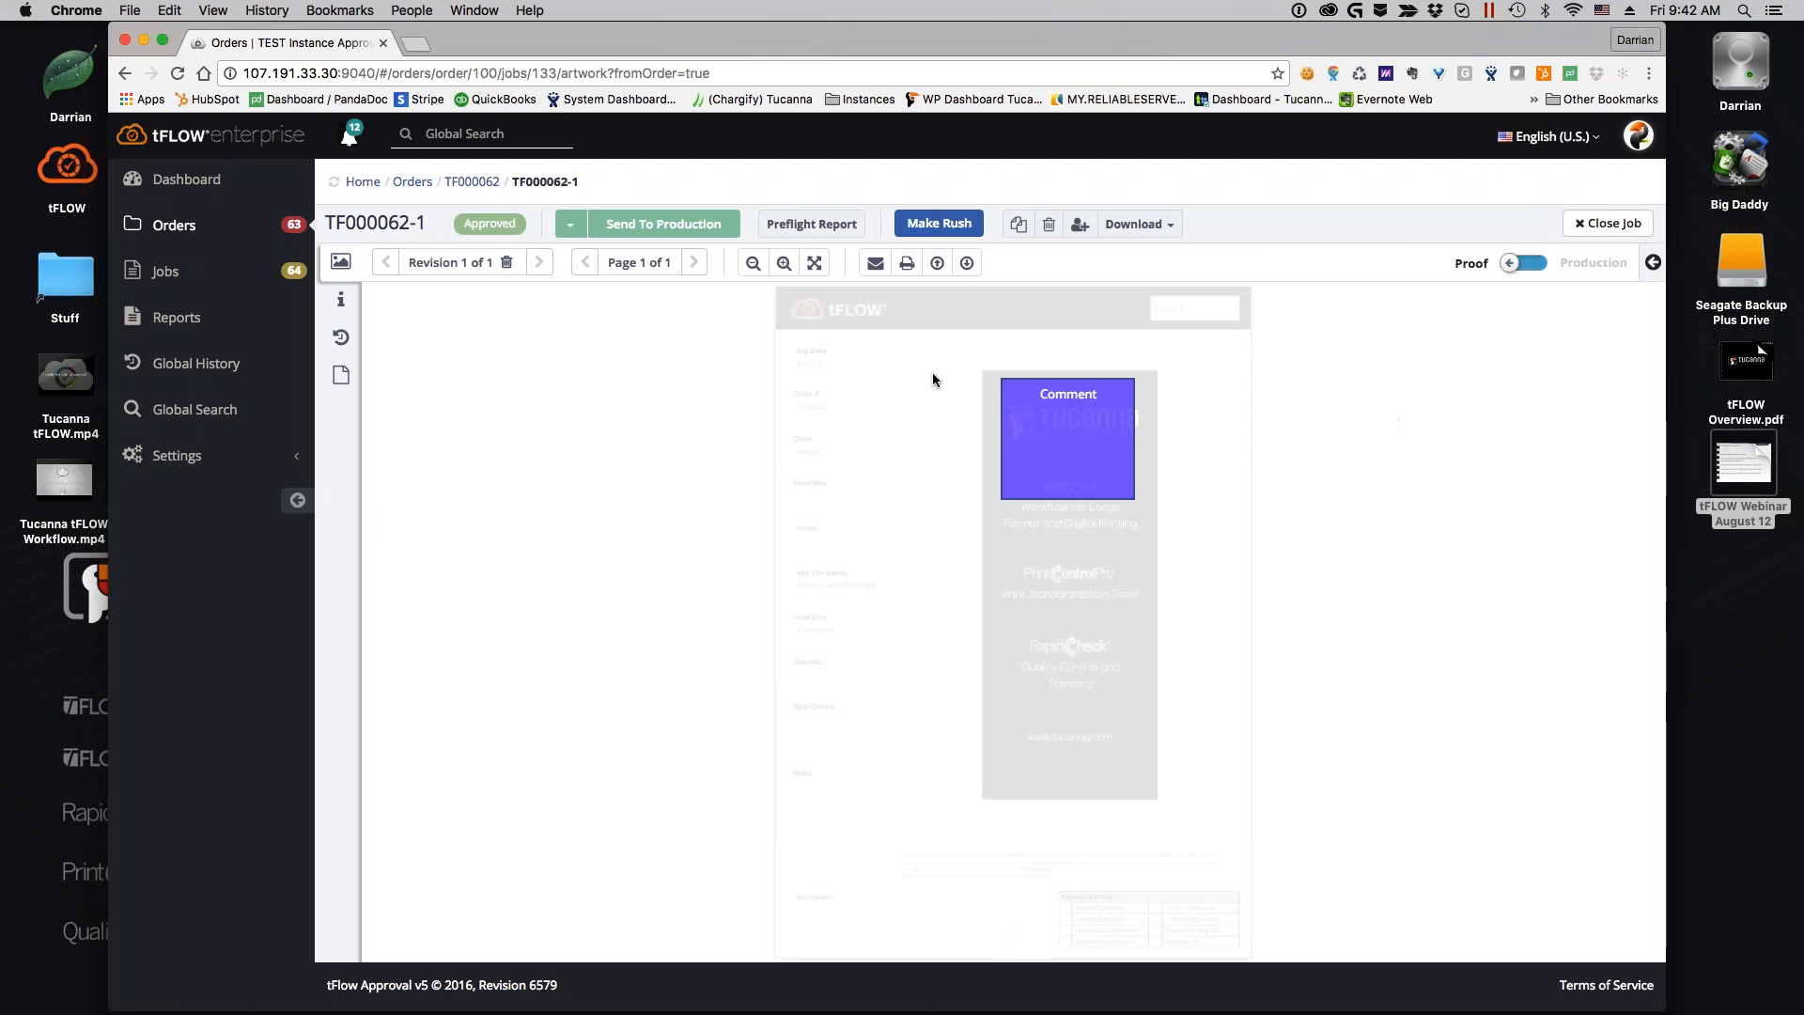
Switch the banner job from proof to production view and examine the artwork's file information
{"action": "left_click", "coordinate": [1522, 264]}
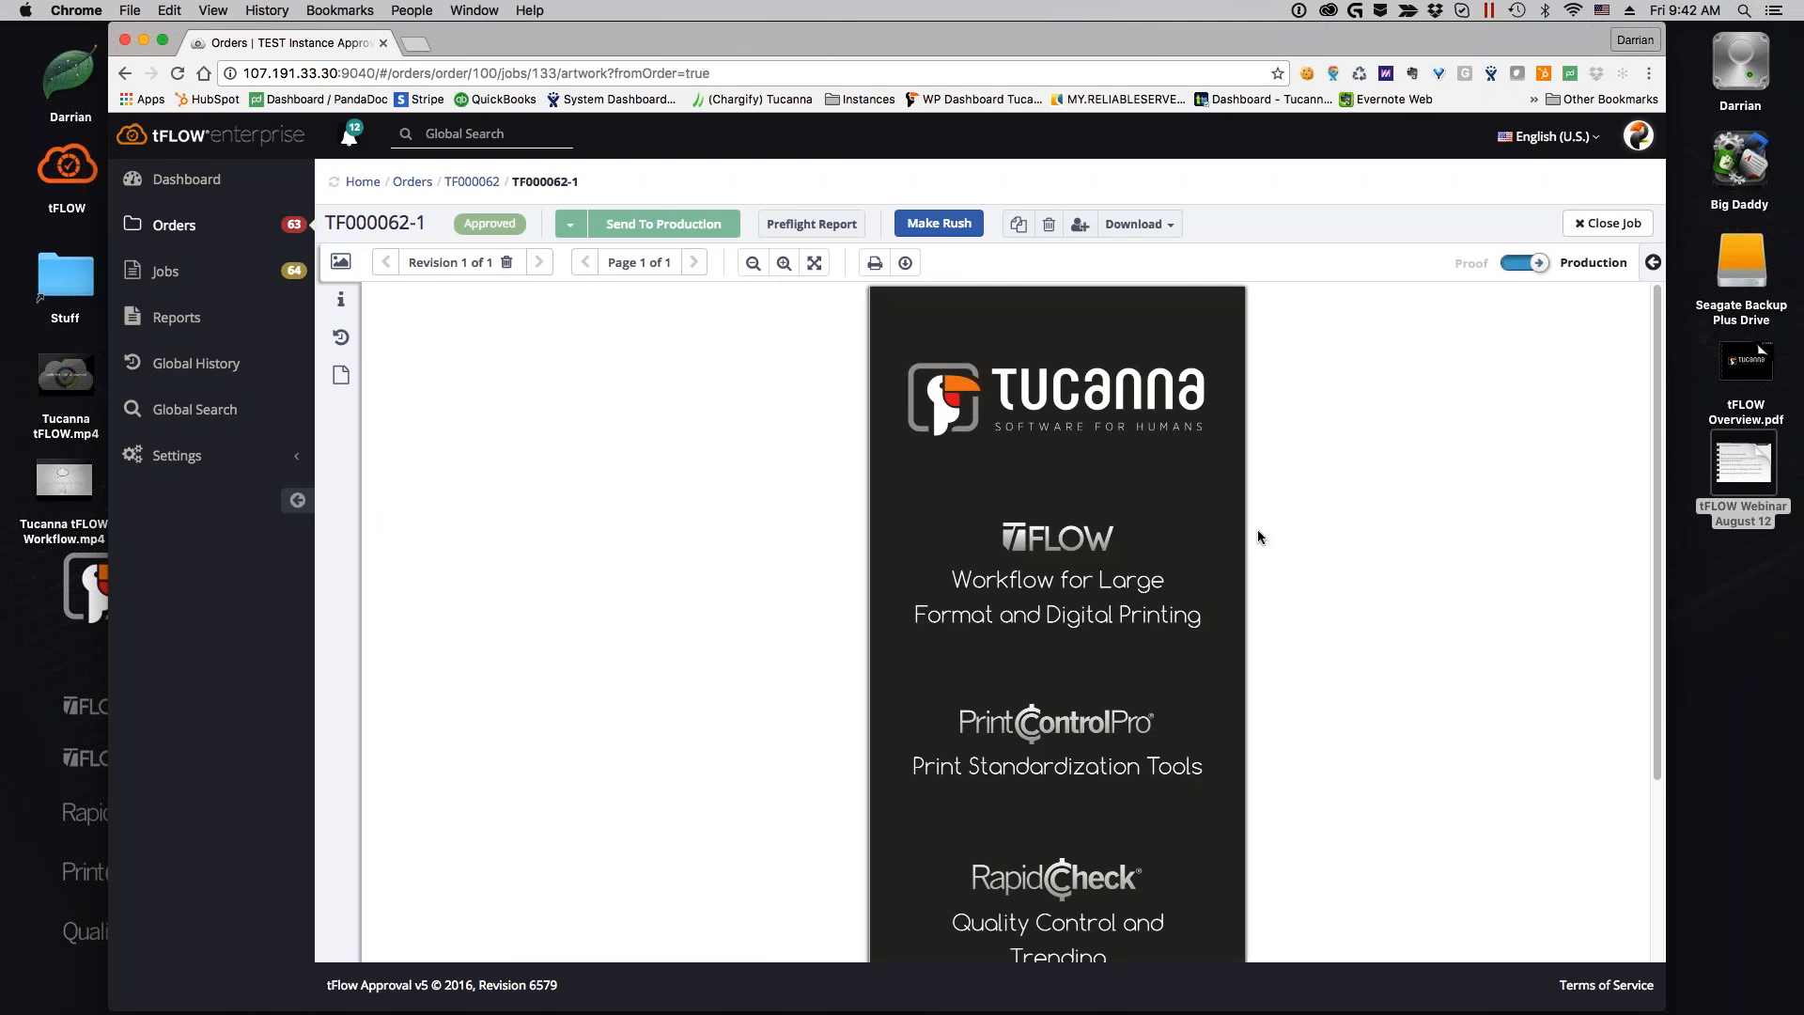
{"action": "left_click", "coordinate": [1652, 262]}
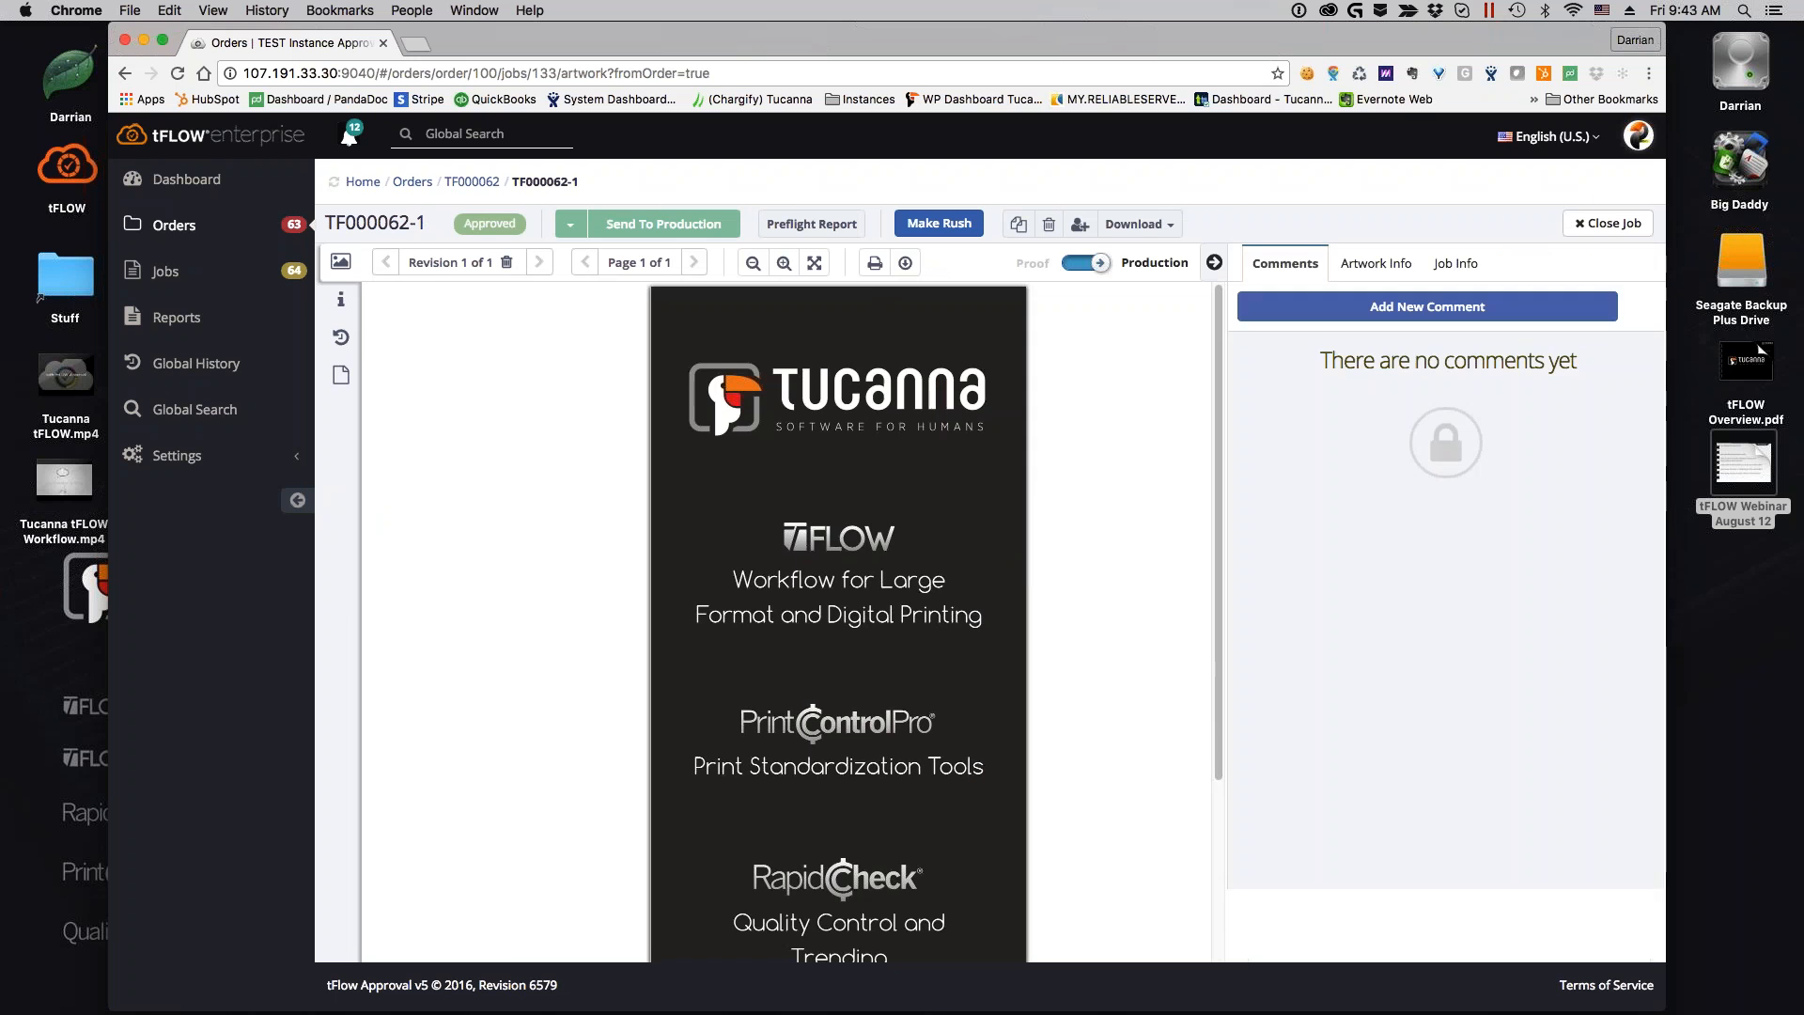
{"action": "left_click", "coordinate": [1377, 264]}
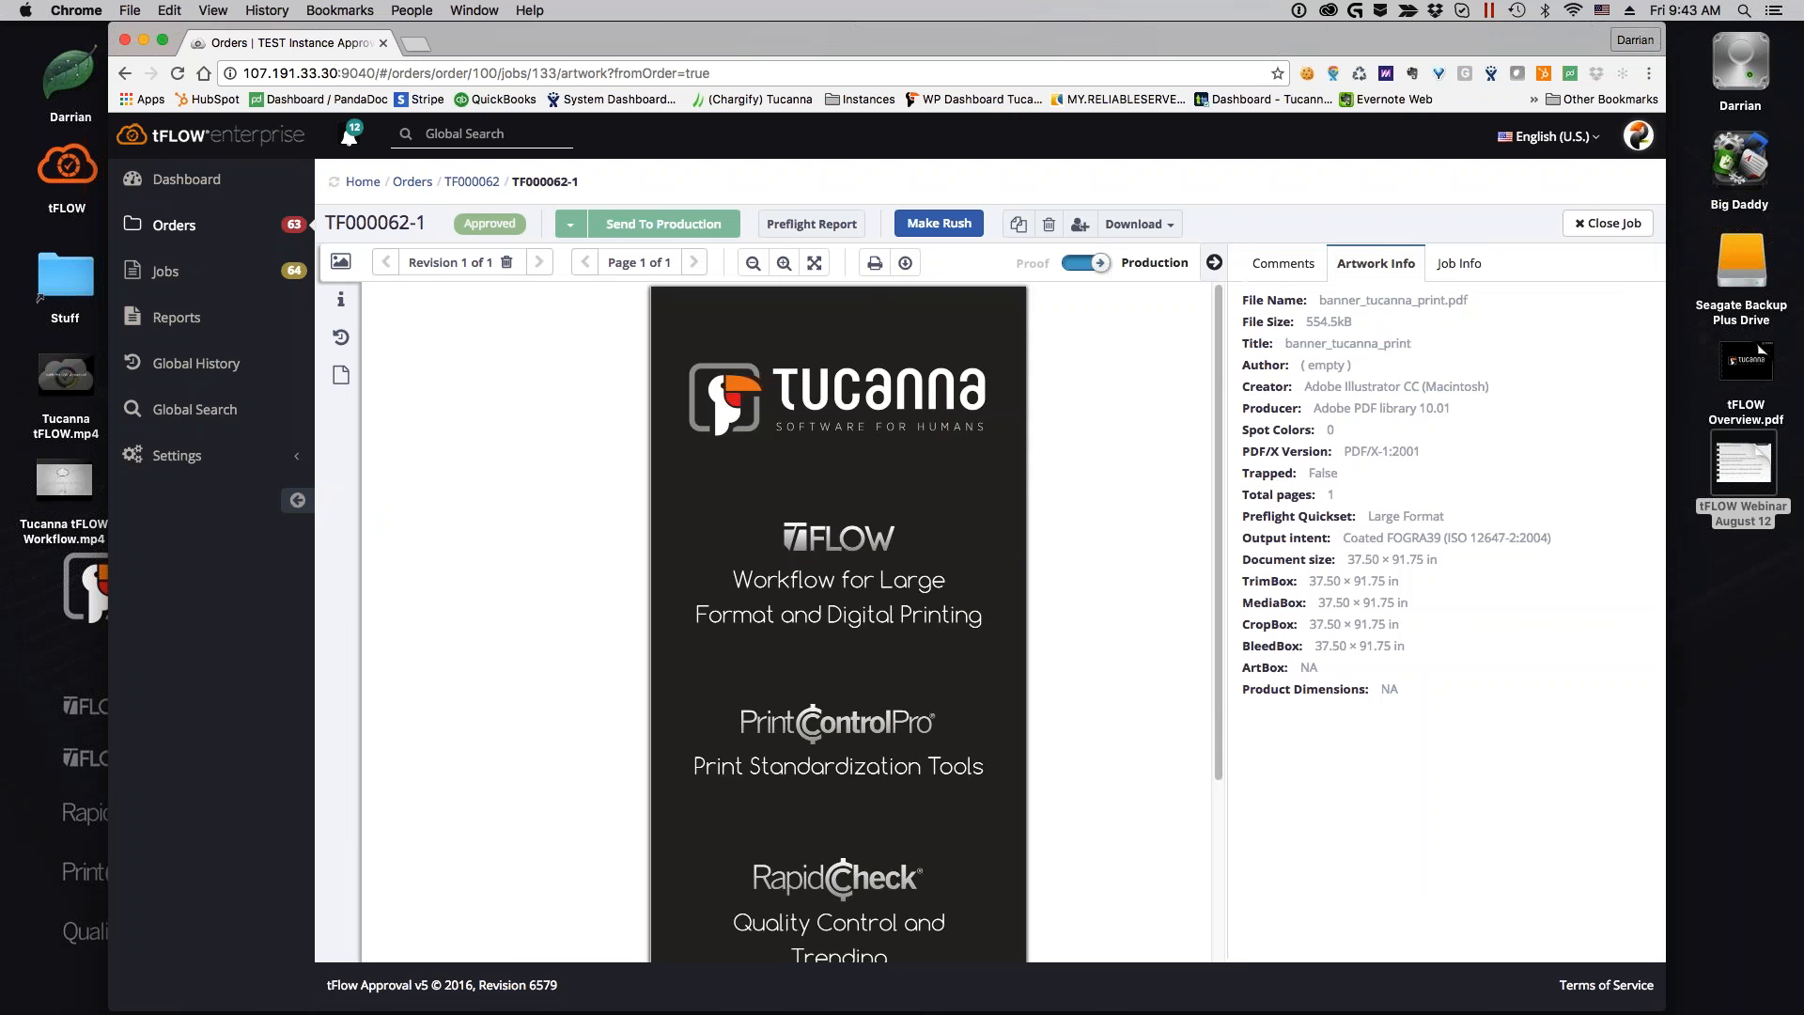
Send the banner job to production through the To RIP and Zund Prep Center - Insite queues
{"action": "left_click", "coordinate": [664, 223]}
{"action": "left_click", "coordinate": [700, 311]}
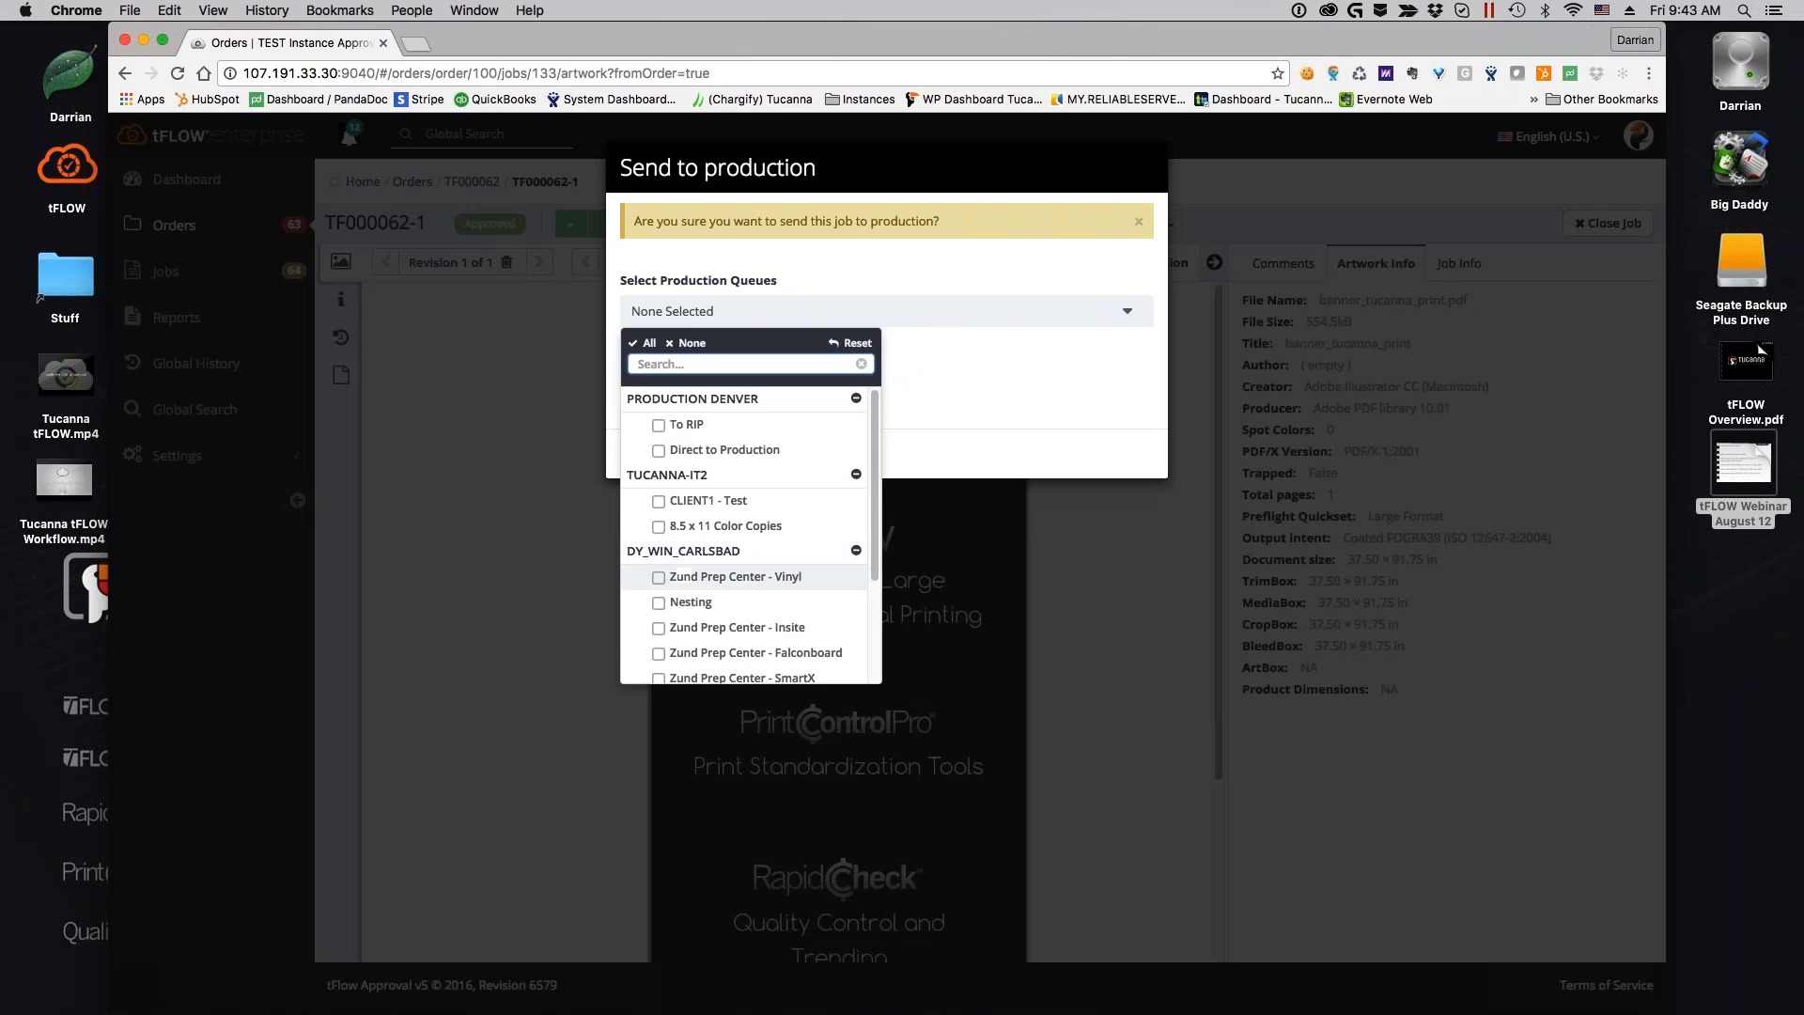
{"action": "left_click", "coordinate": [698, 427]}
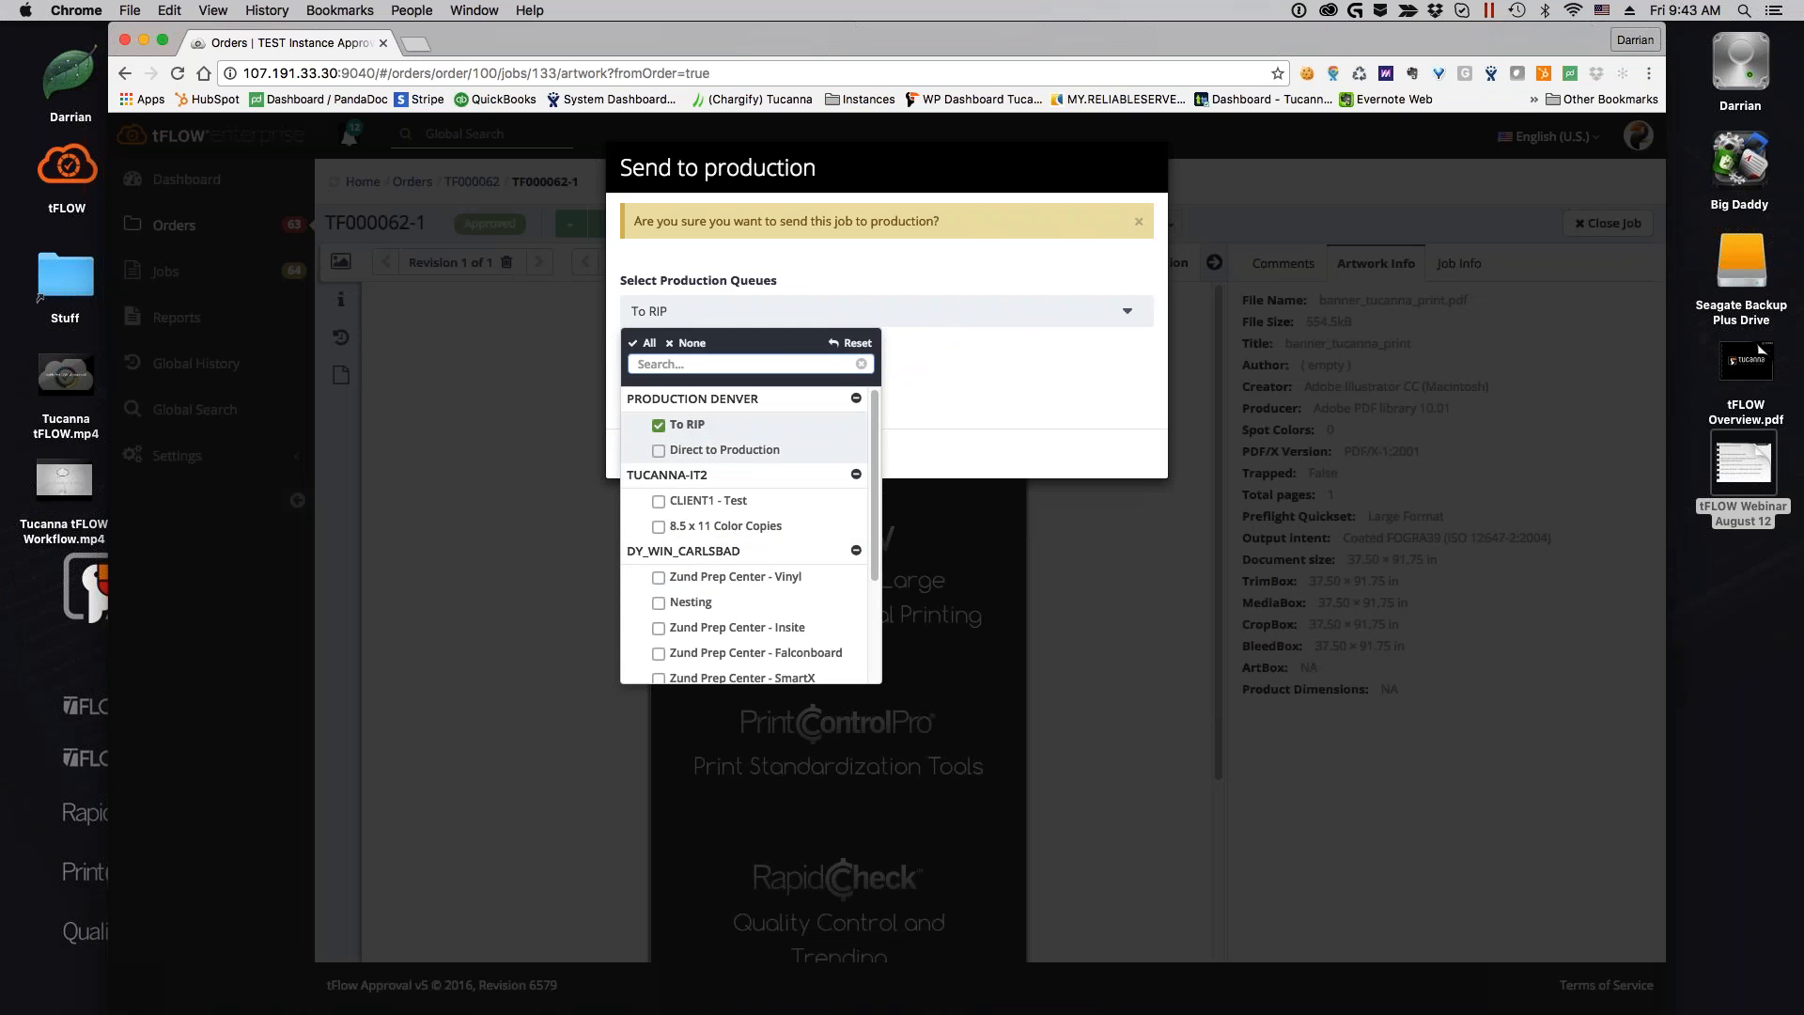
{"action": "scroll", "coordinate": [698, 431], "scroll_direction": "down", "scroll_amount": 3}
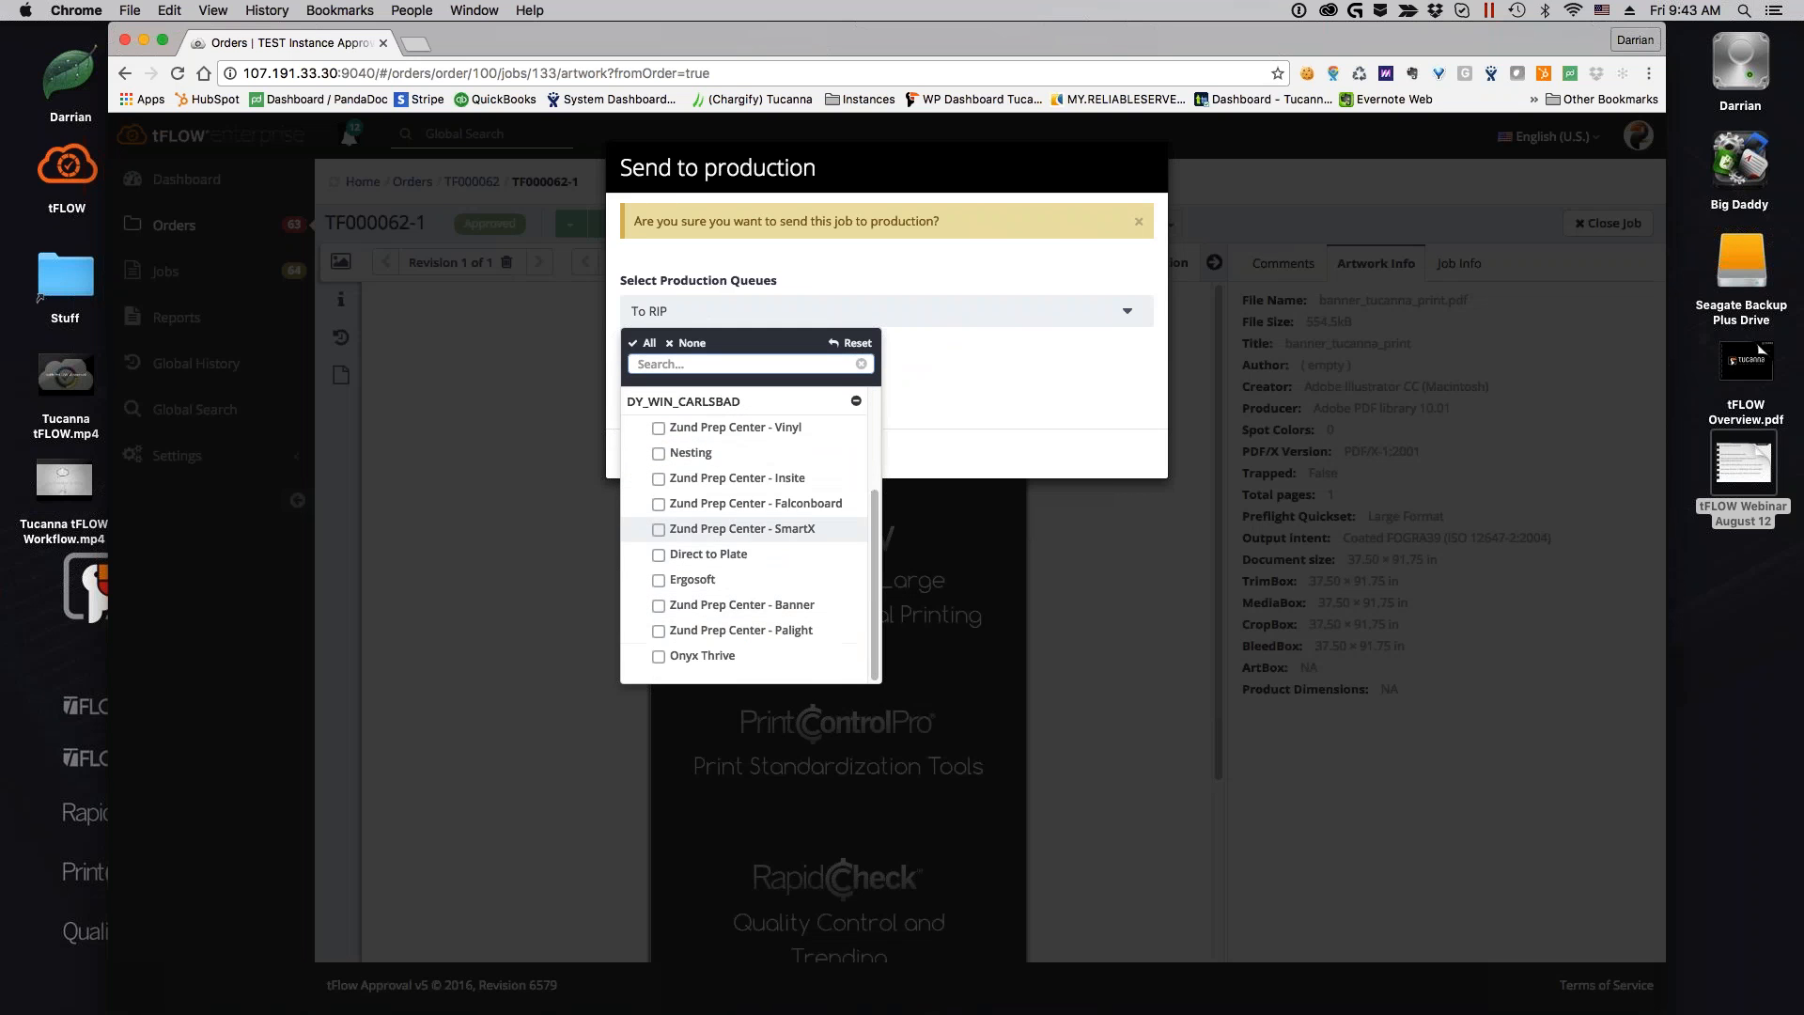
{"action": "left_click", "coordinate": [714, 478]}
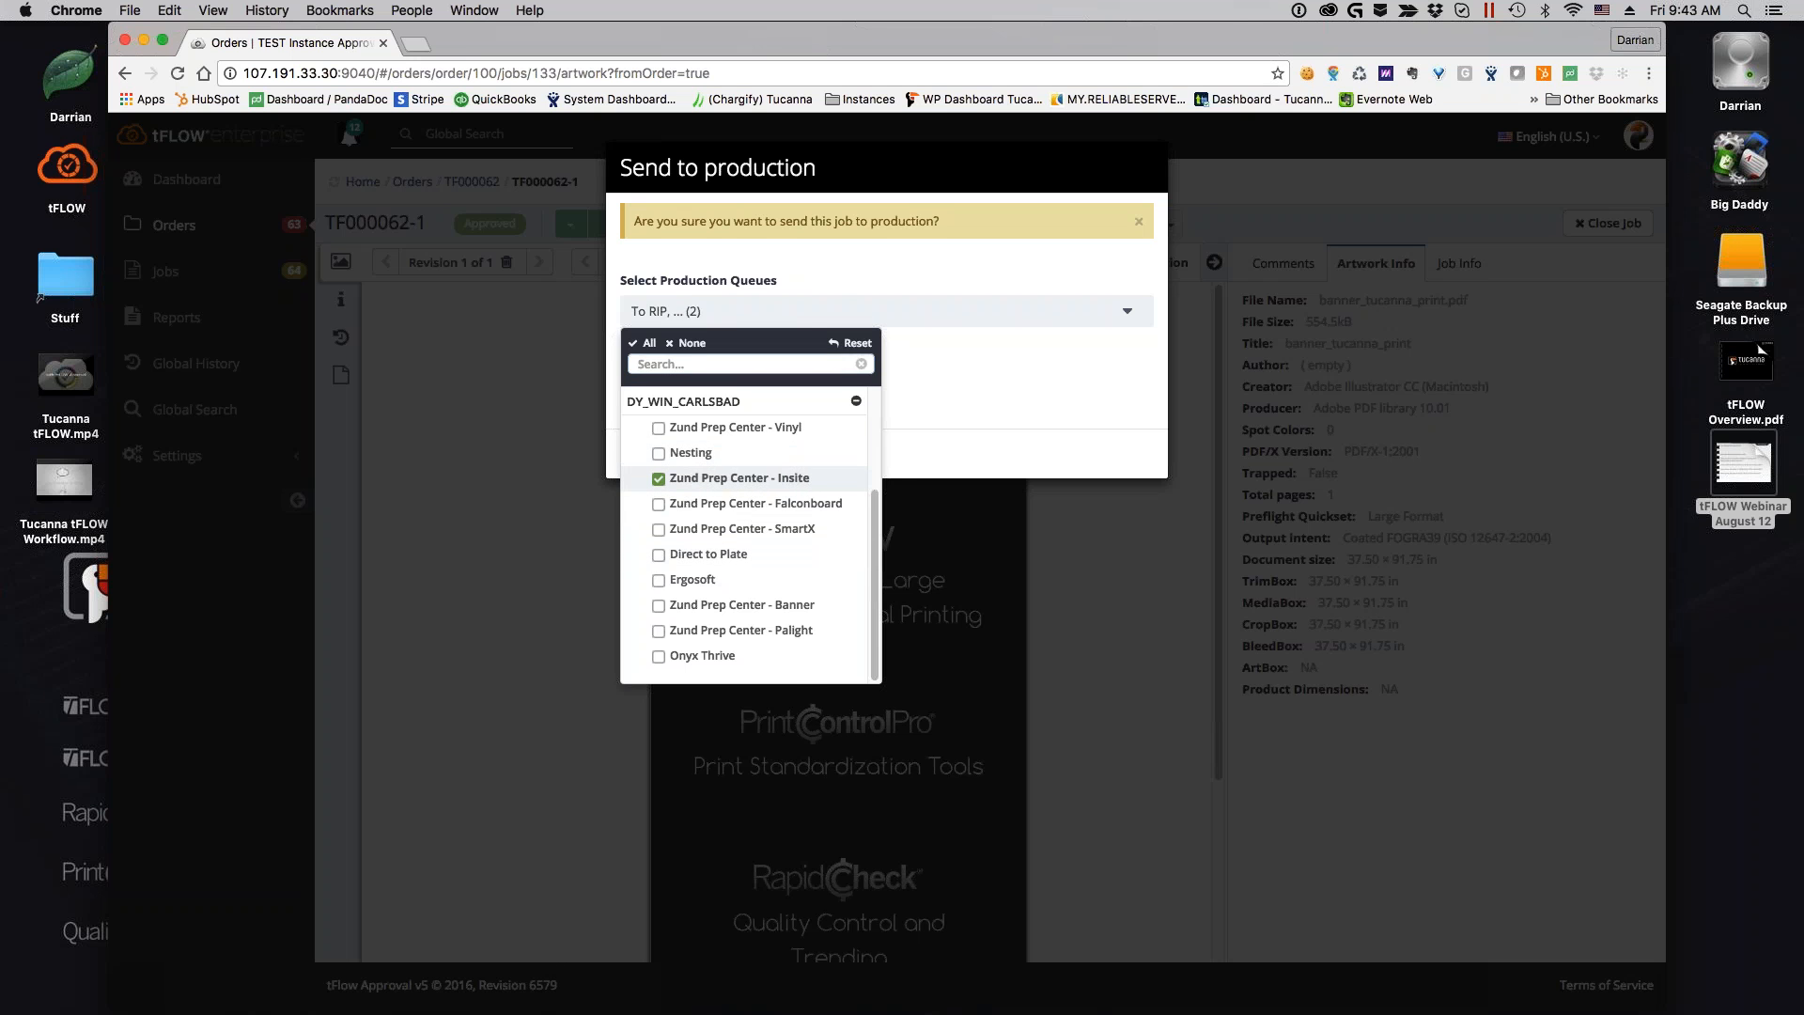
{"action": "left_click", "coordinate": [1015, 443]}
{"action": "left_click", "coordinate": [688, 454]}
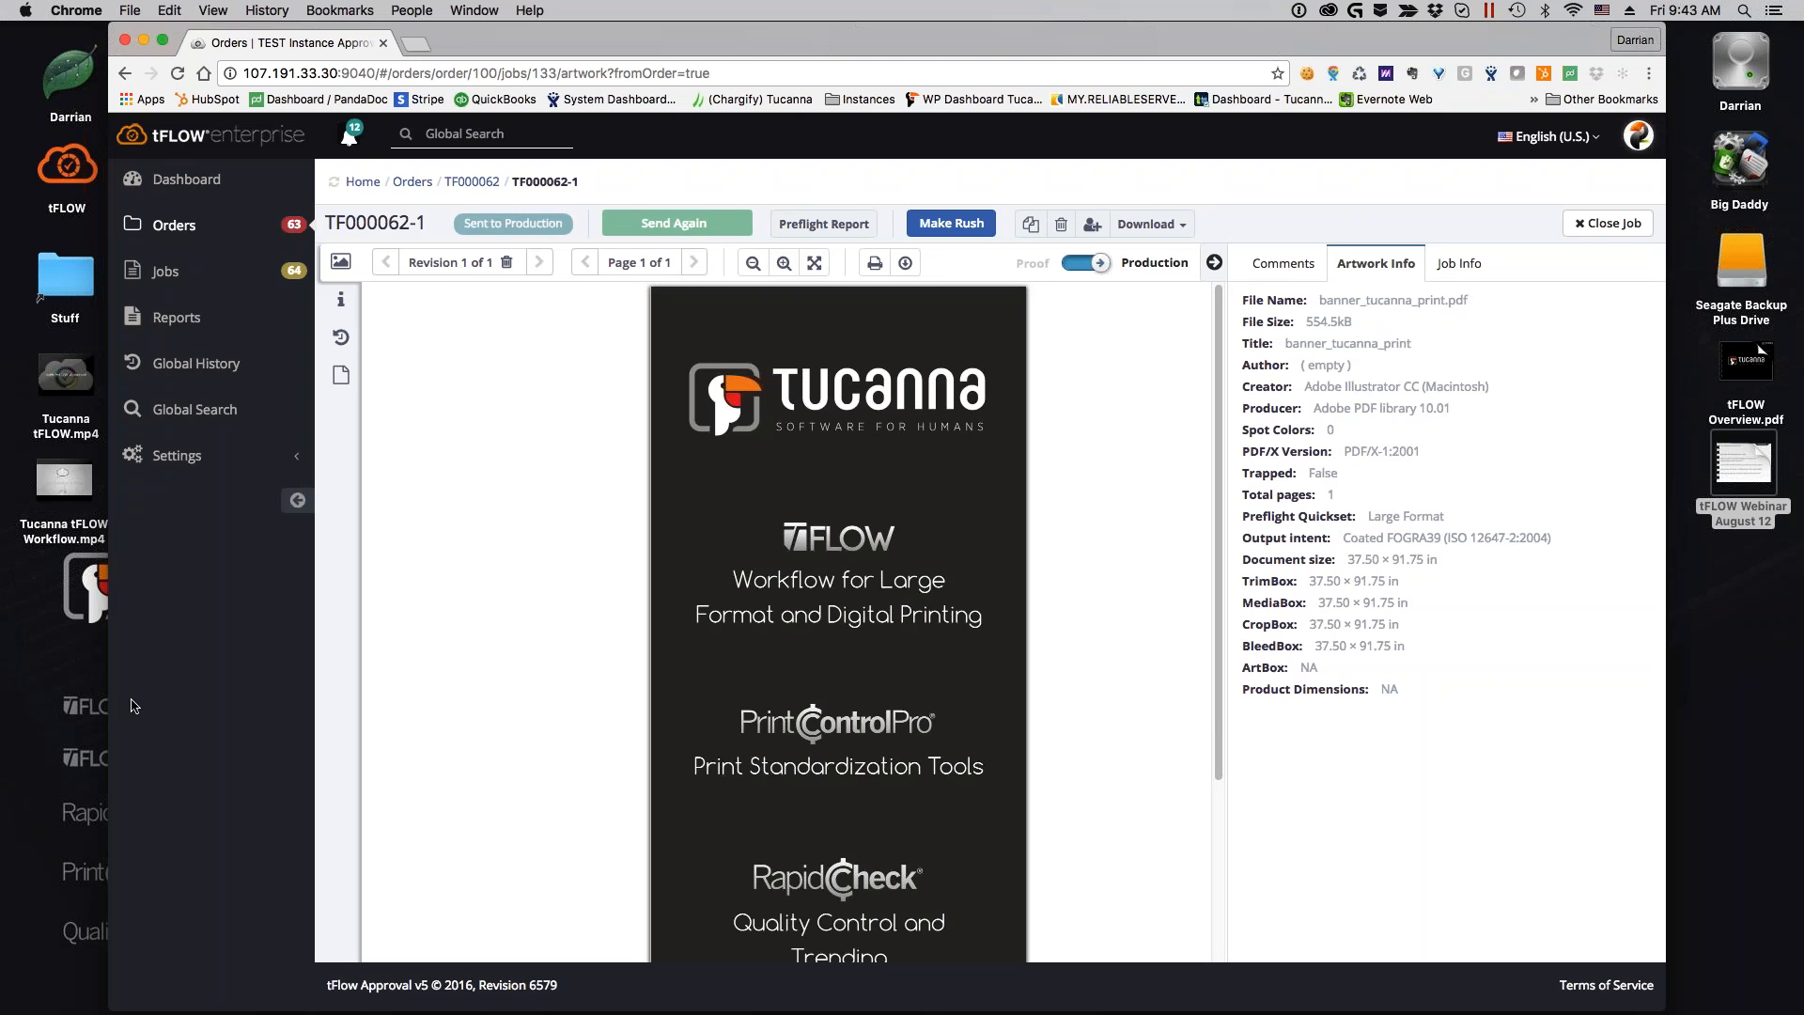
Go to the list of automation scripts in the system's settings
{"action": "left_click", "coordinate": [177, 458]}
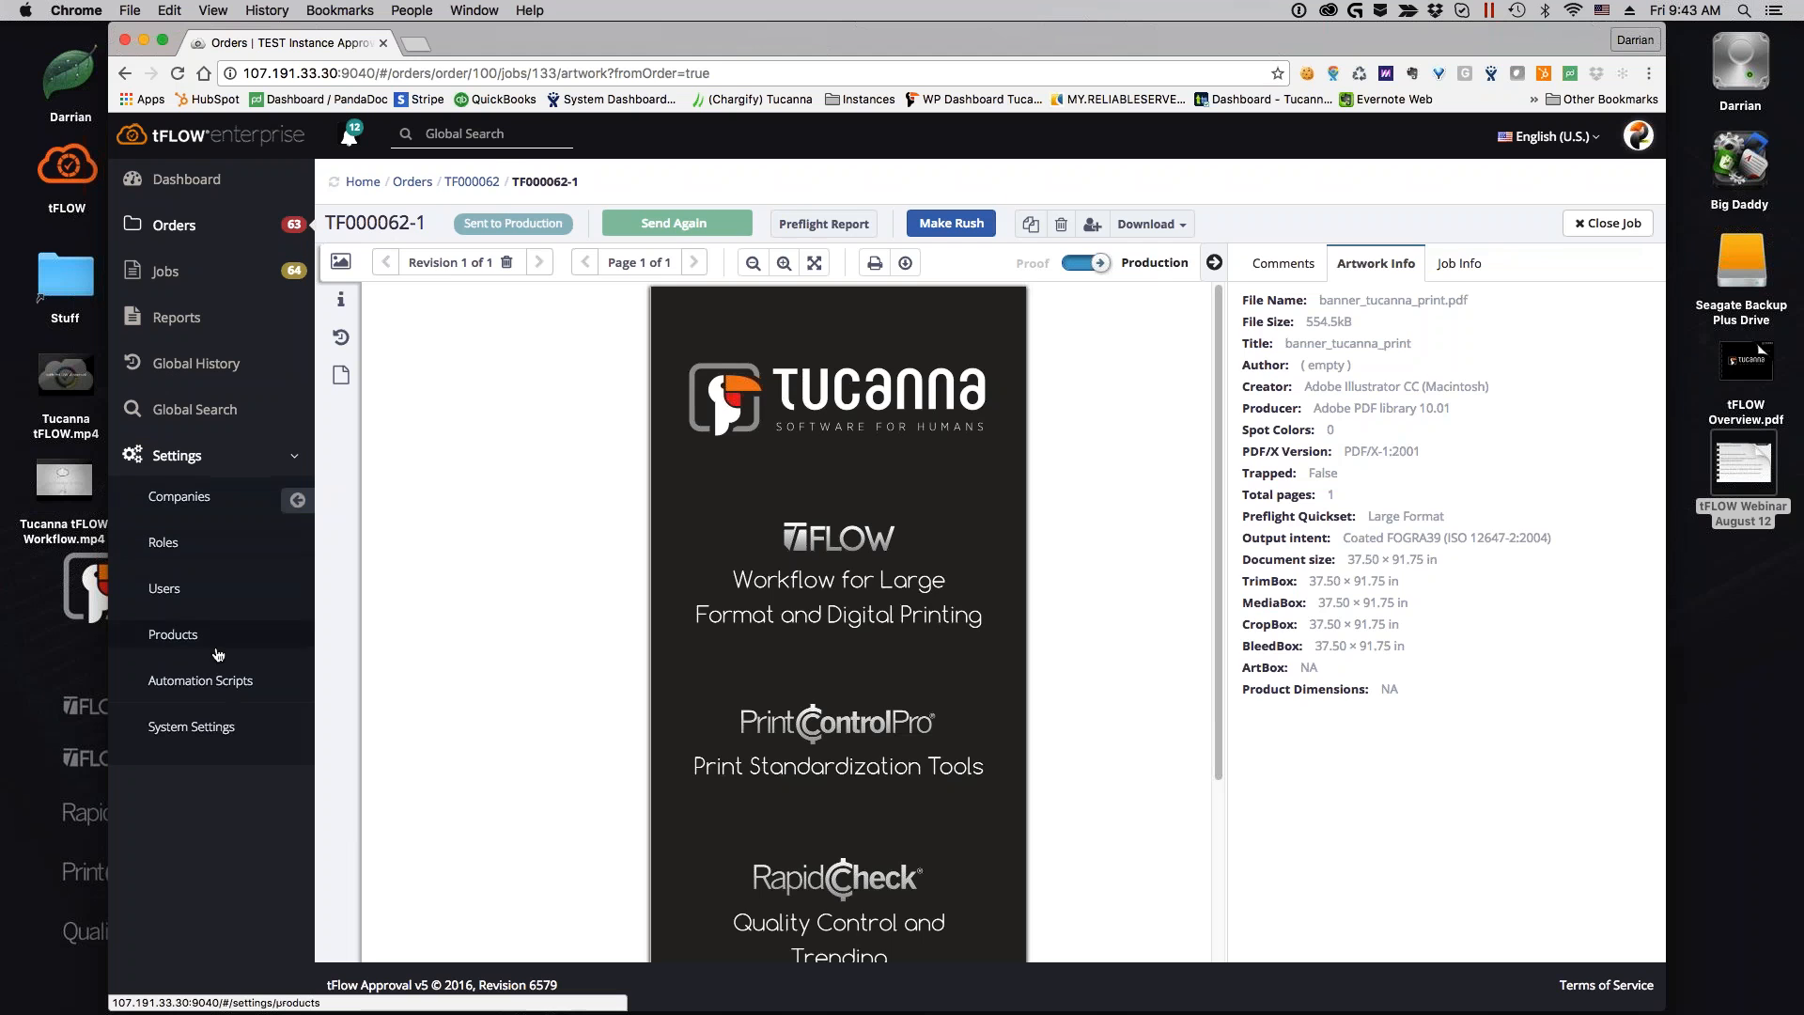
{"action": "left_click", "coordinate": [208, 682]}
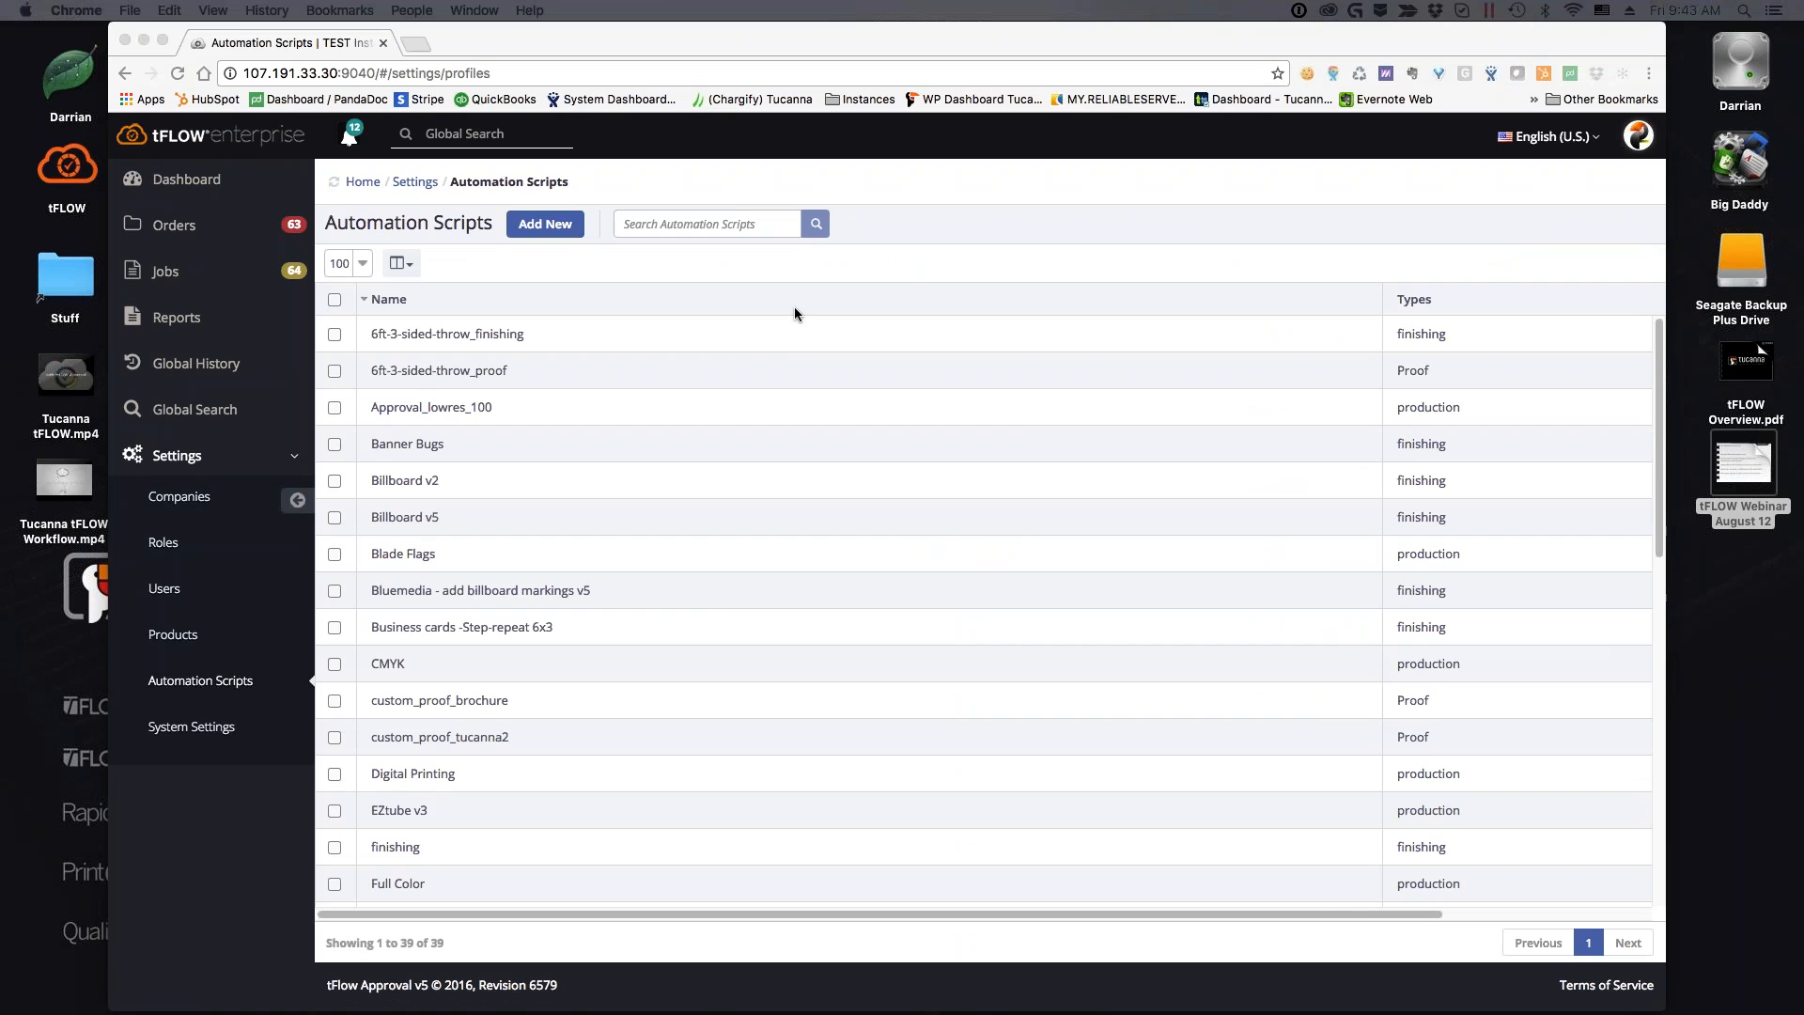
{"action": "left_click", "coordinate": [744, 203]}
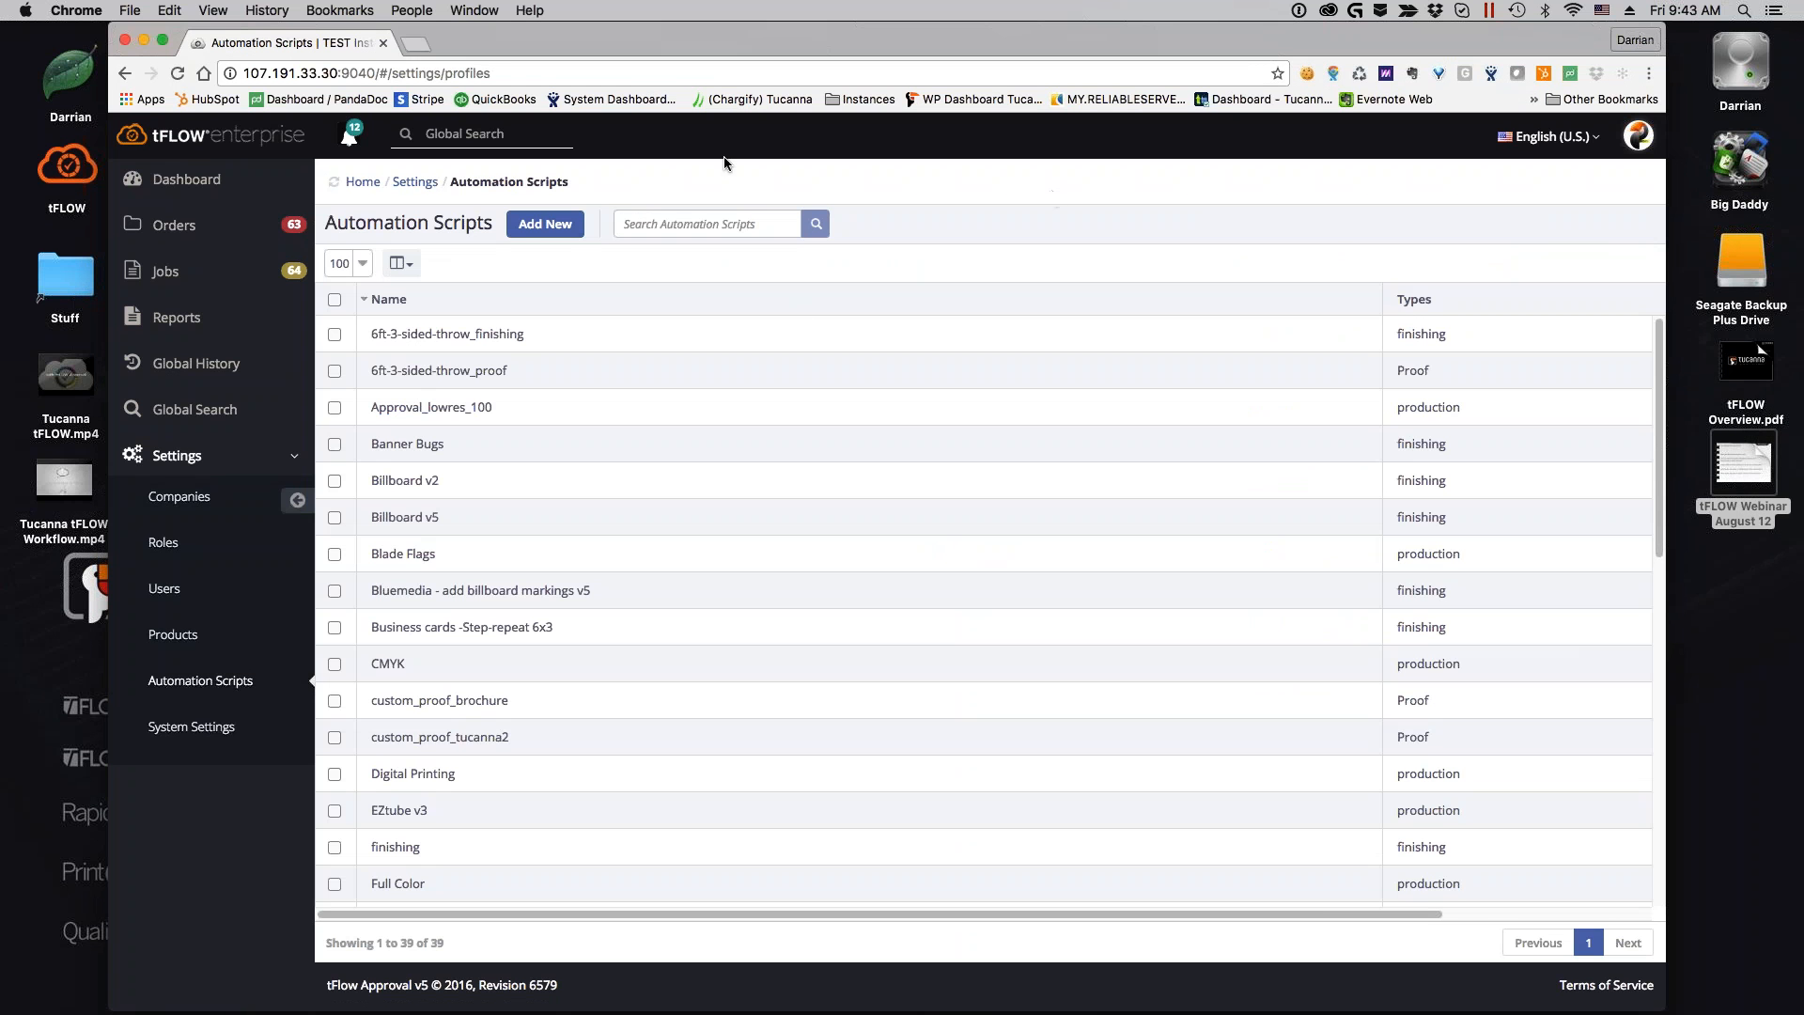
Add a finishing automation script from the Add grommets every 6 inches.kfpx file, save it and dismiss its variables
{"action": "left_click", "coordinate": [545, 224]}
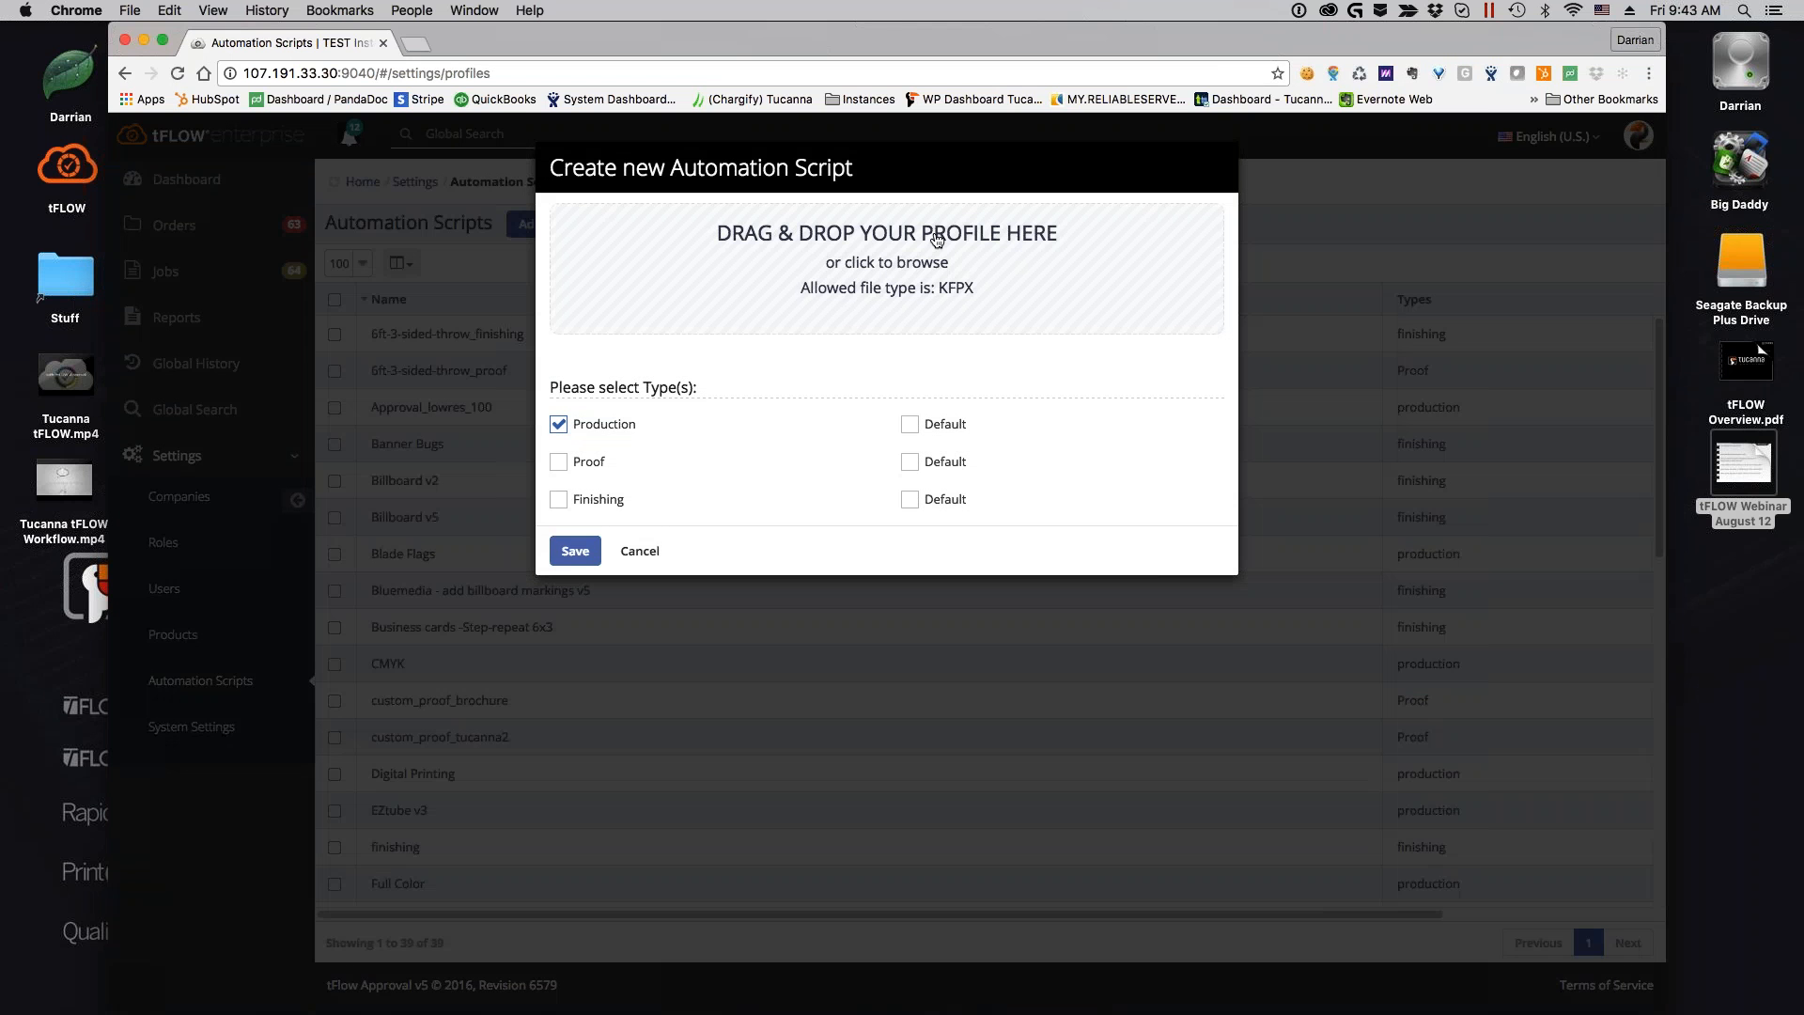
{"action": "left_click_drag", "start_coordinate": [1802, 216], "coordinate": [1156, 451]}
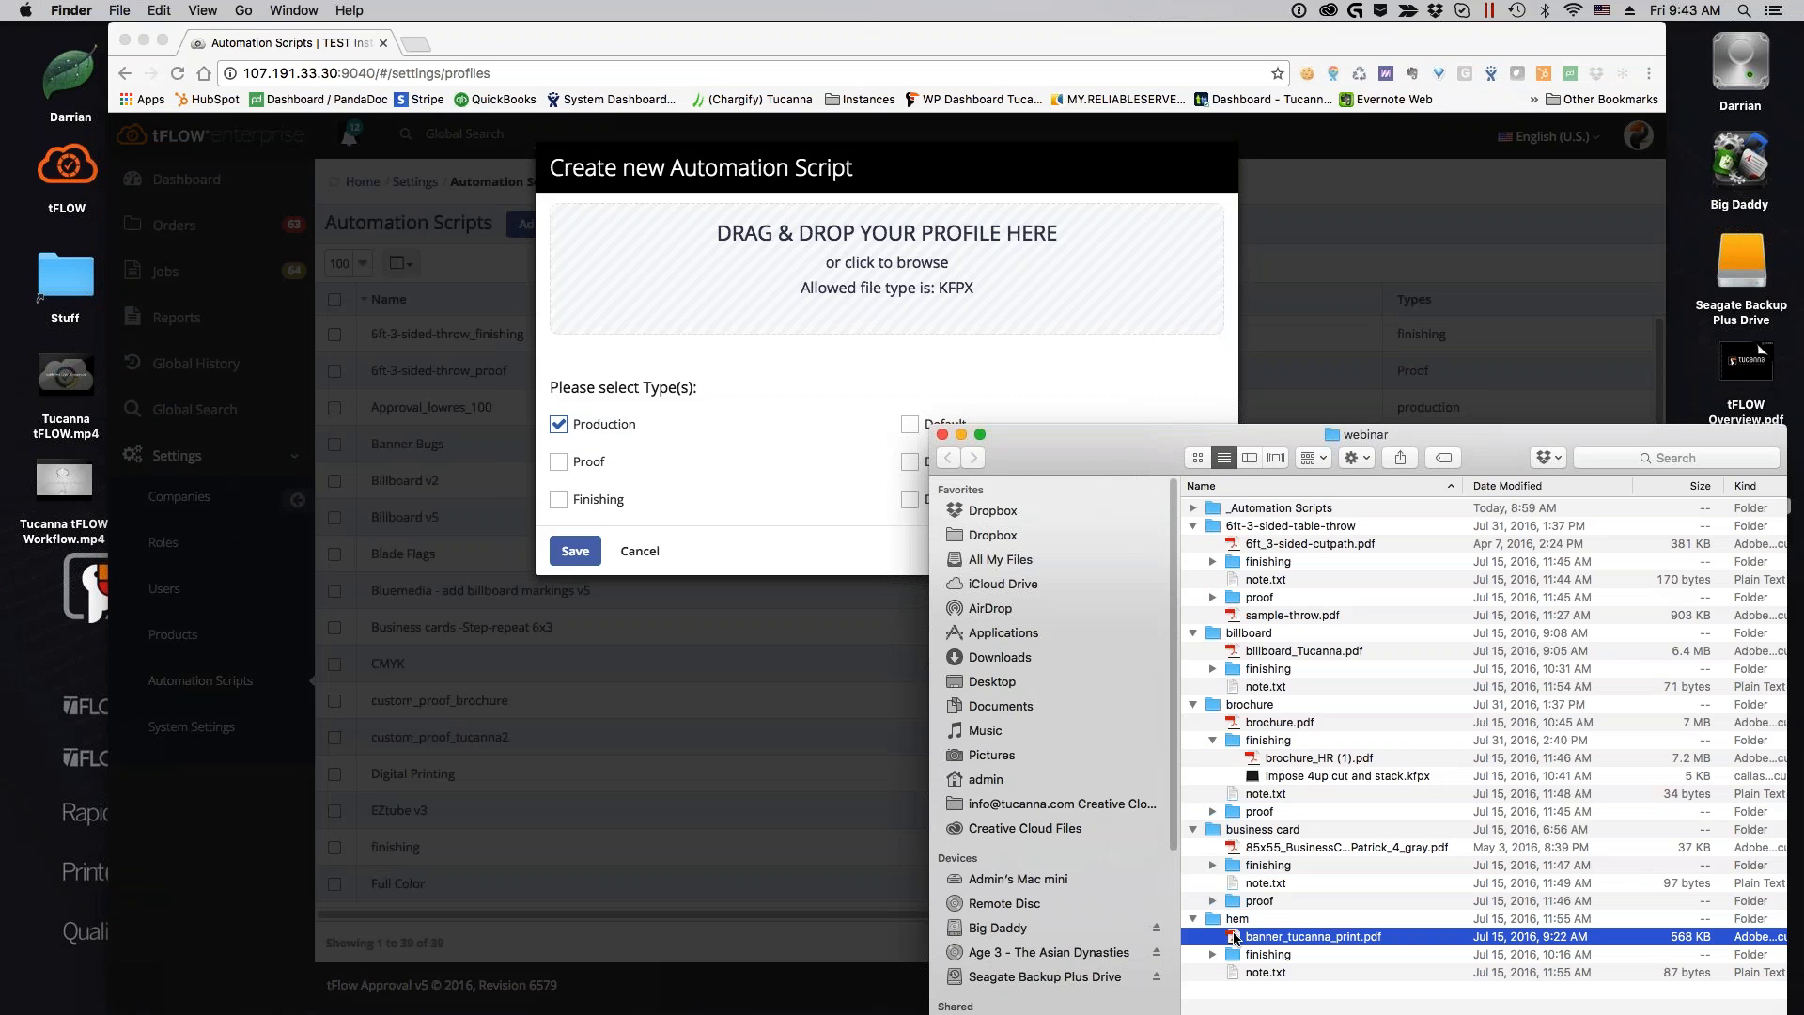
{"action": "left_click", "coordinate": [1192, 507]}
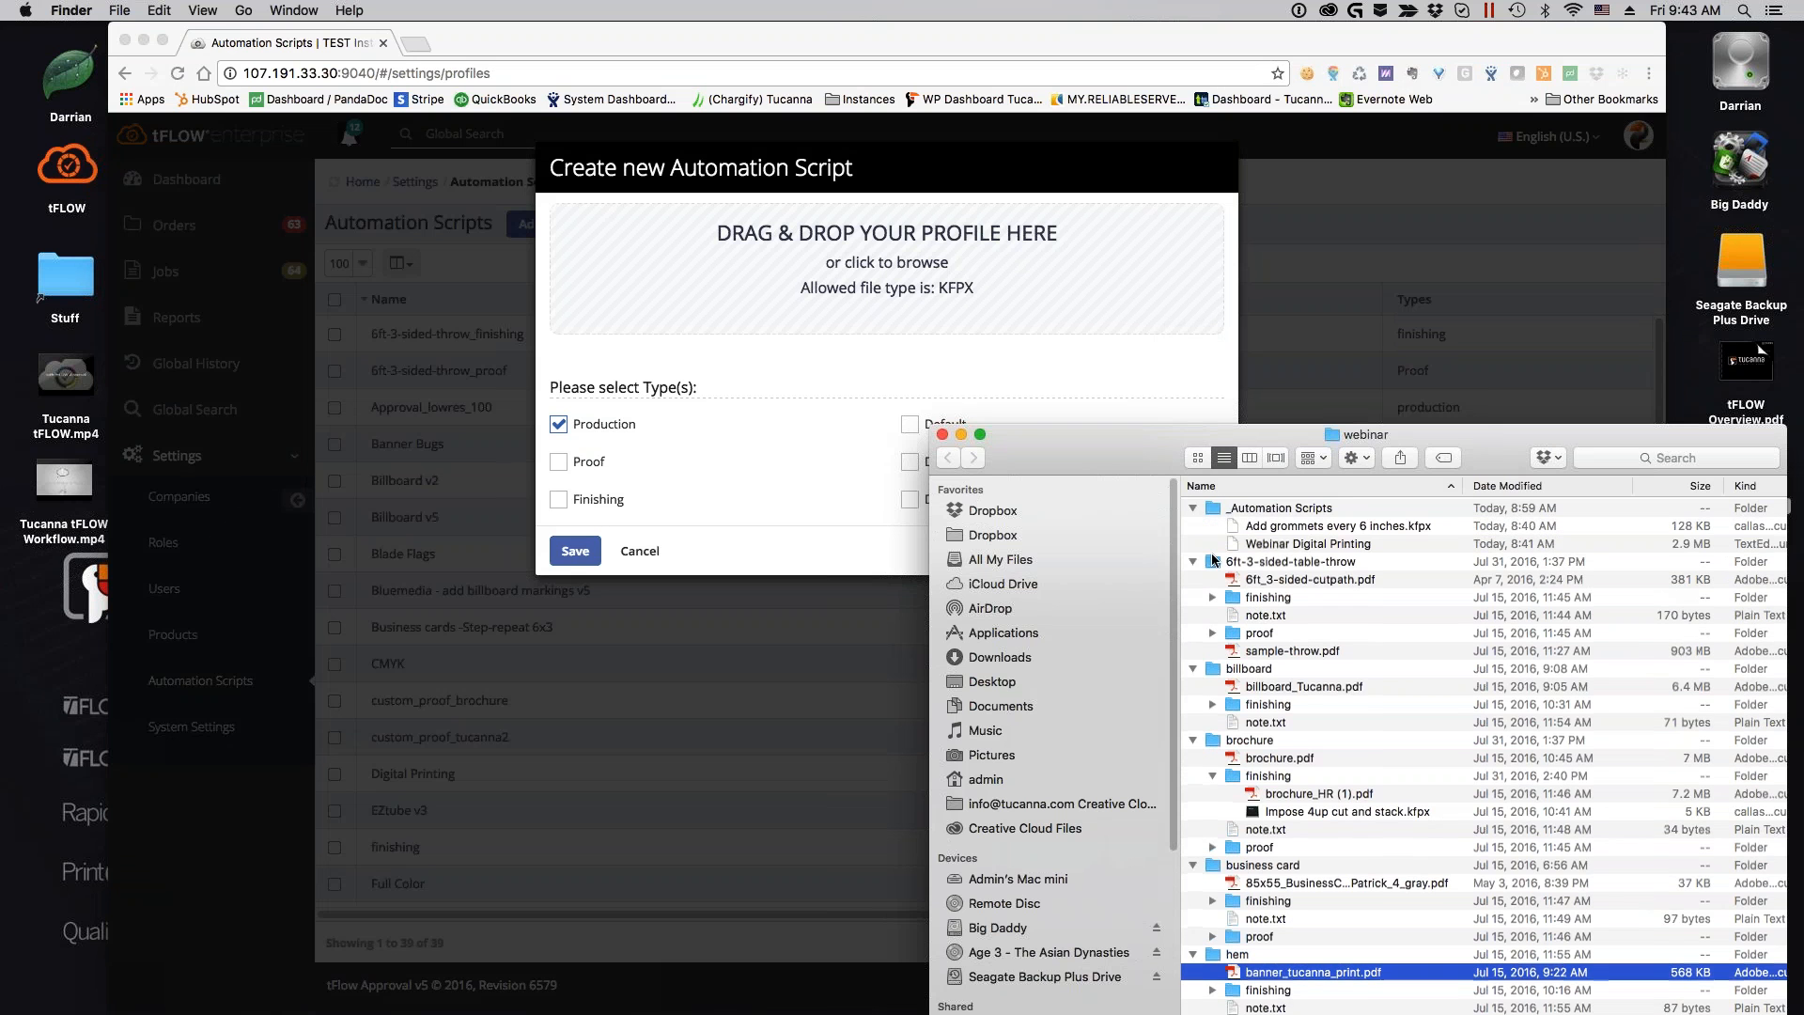
{"action": "left_click_drag", "start_coordinate": [1312, 532], "coordinate": [853, 268]}
{"action": "left_click", "coordinate": [943, 434]}
{"action": "left_click", "coordinate": [575, 501]}
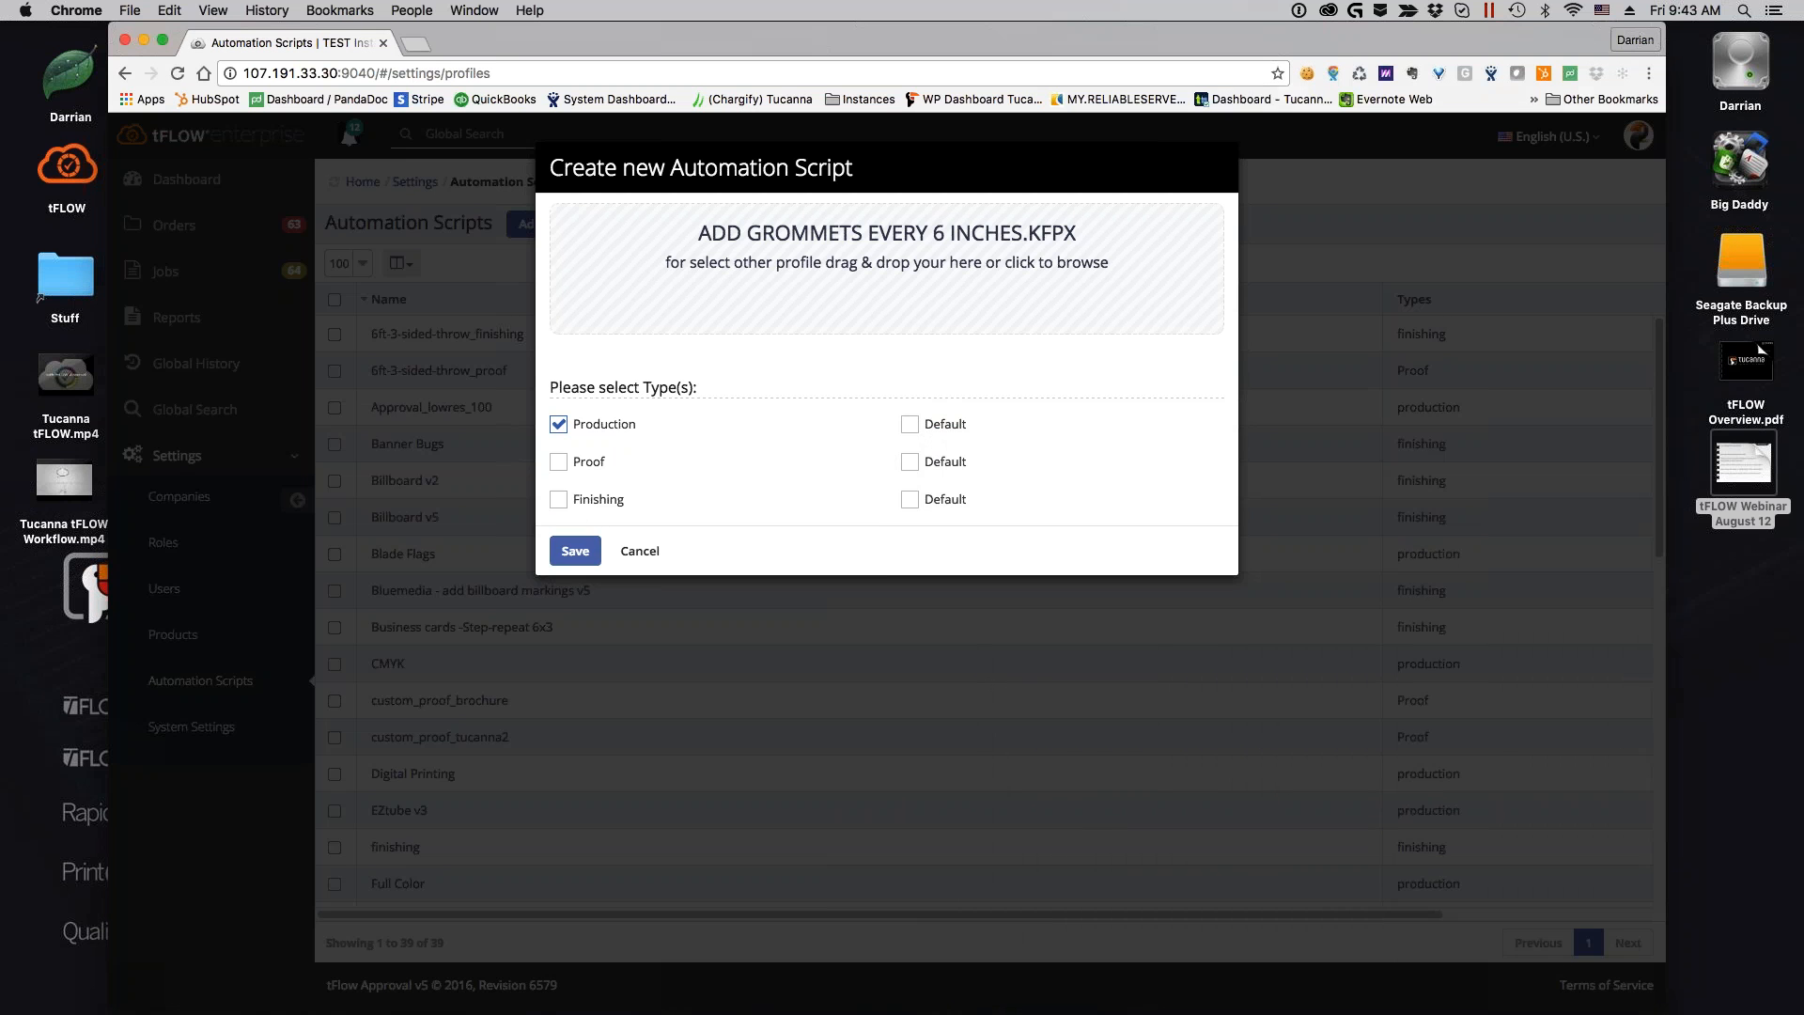
{"action": "left_click", "coordinate": [575, 550]}
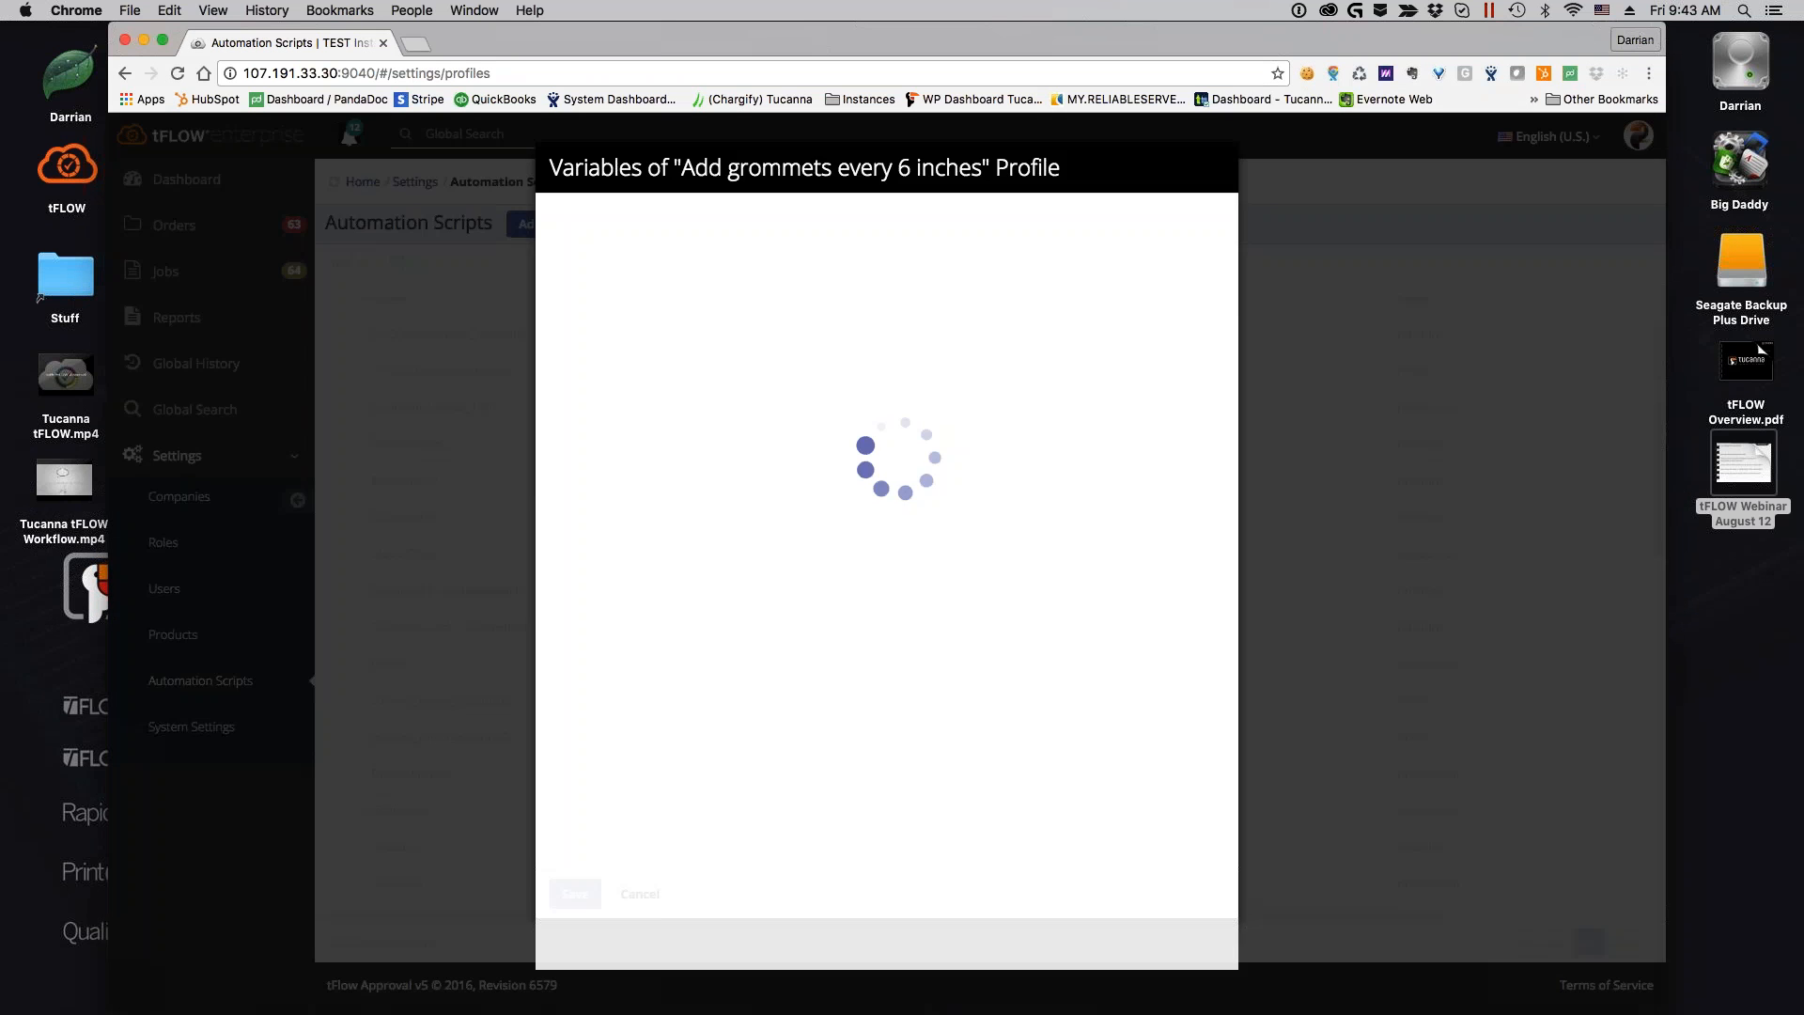
{"action": "left_click", "coordinate": [639, 897]}
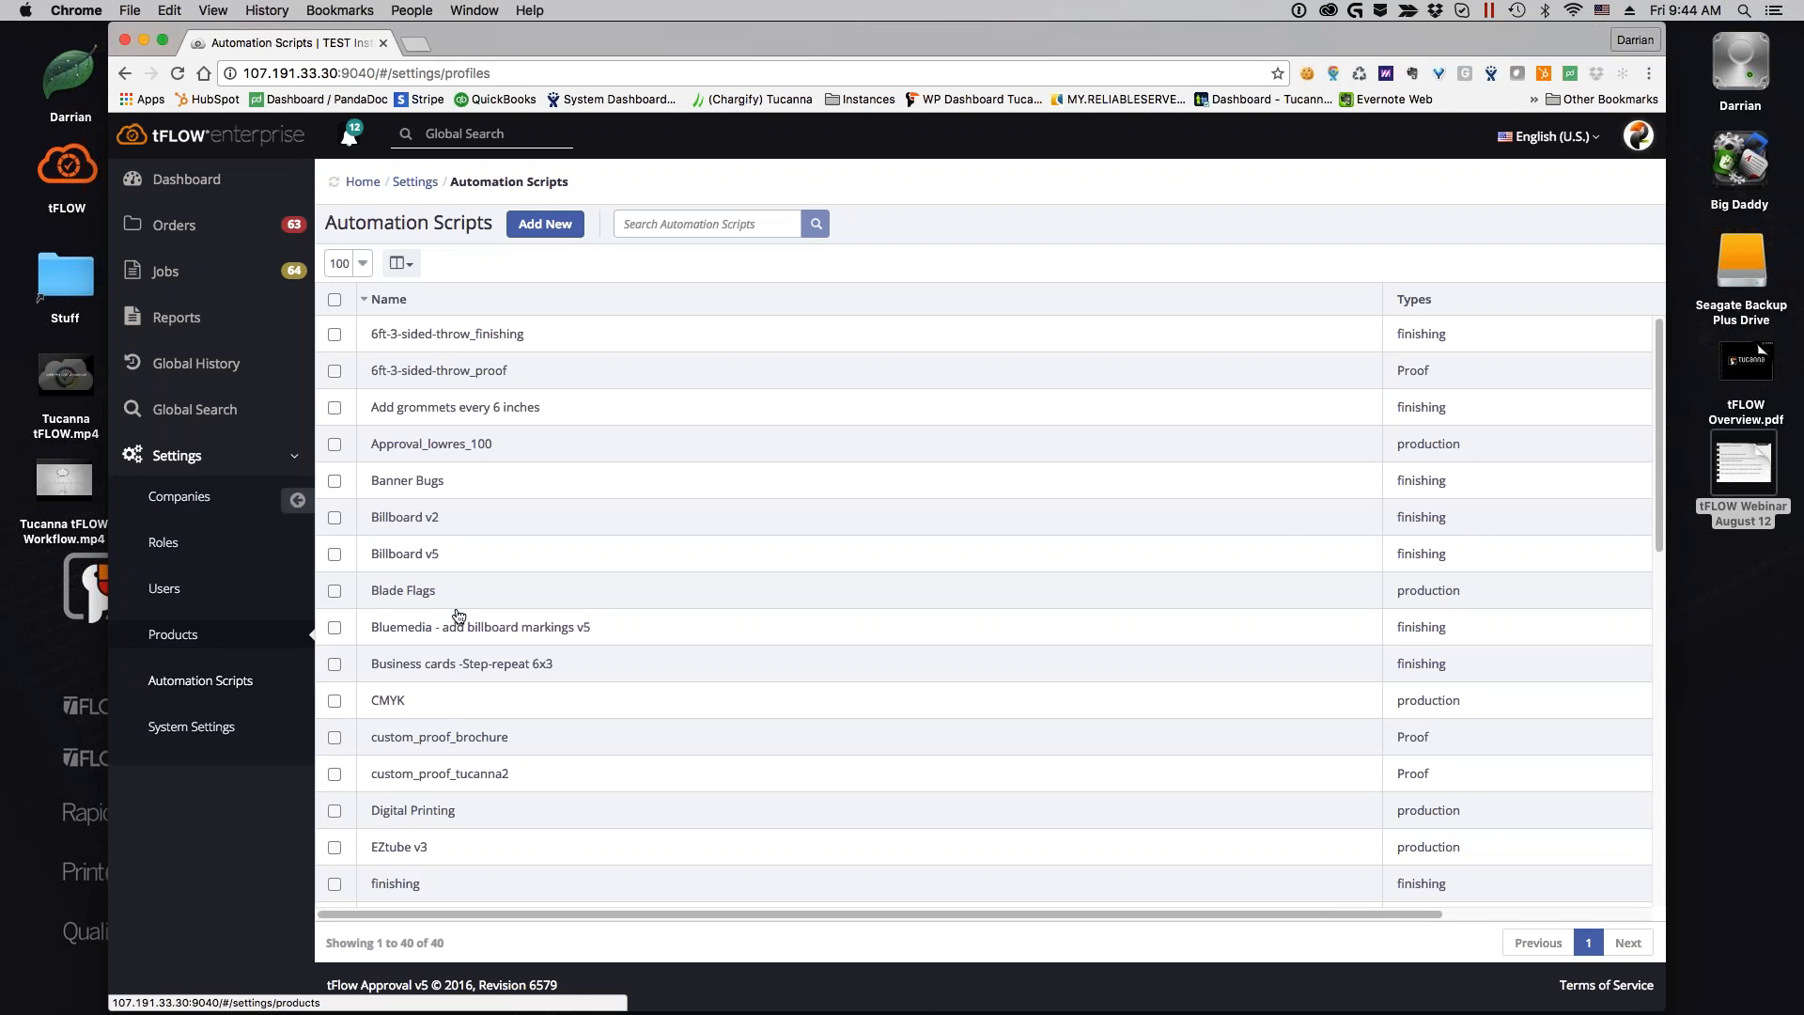
Start a new product named Banner with Grommets and assign custom_proof_brochure as its proof automation script
{"action": "left_click", "coordinate": [199, 639]}
{"action": "left_click", "coordinate": [466, 224]}
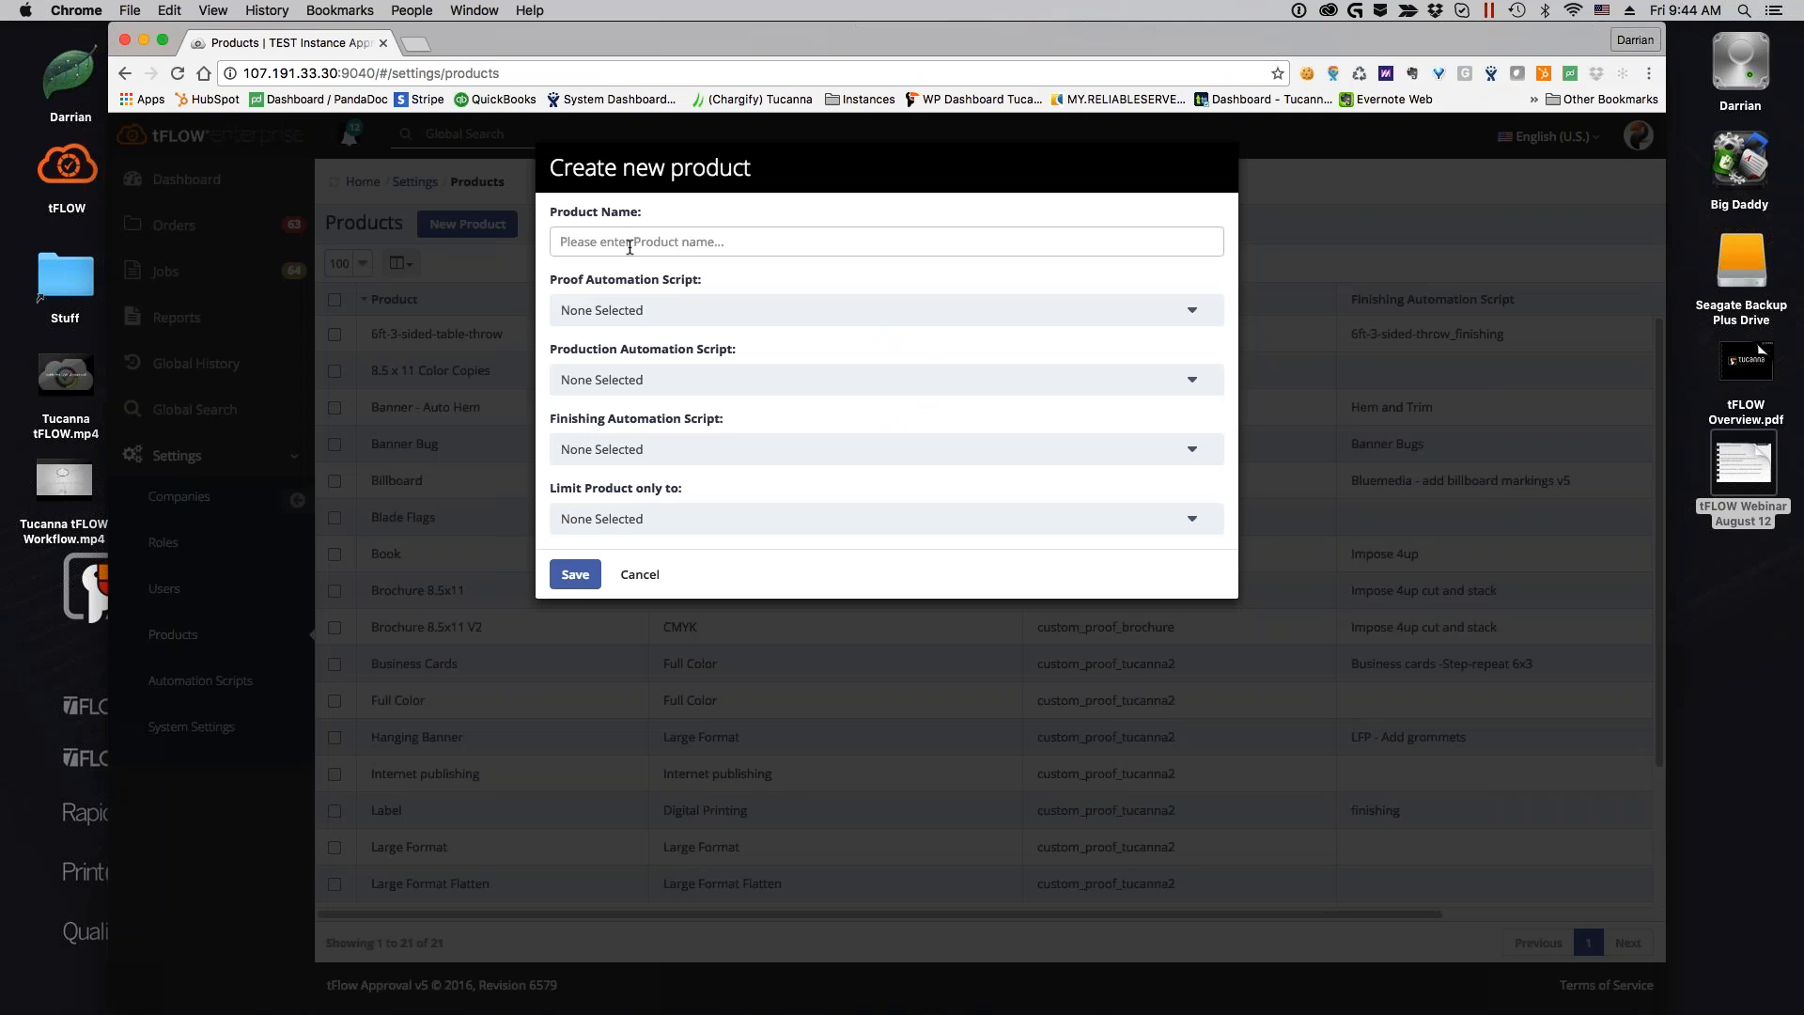
{"action": "type", "text": "Banner with Grommets"}
{"action": "left_click", "coordinate": [658, 310]}
{"action": "left_click", "coordinate": [668, 431]}
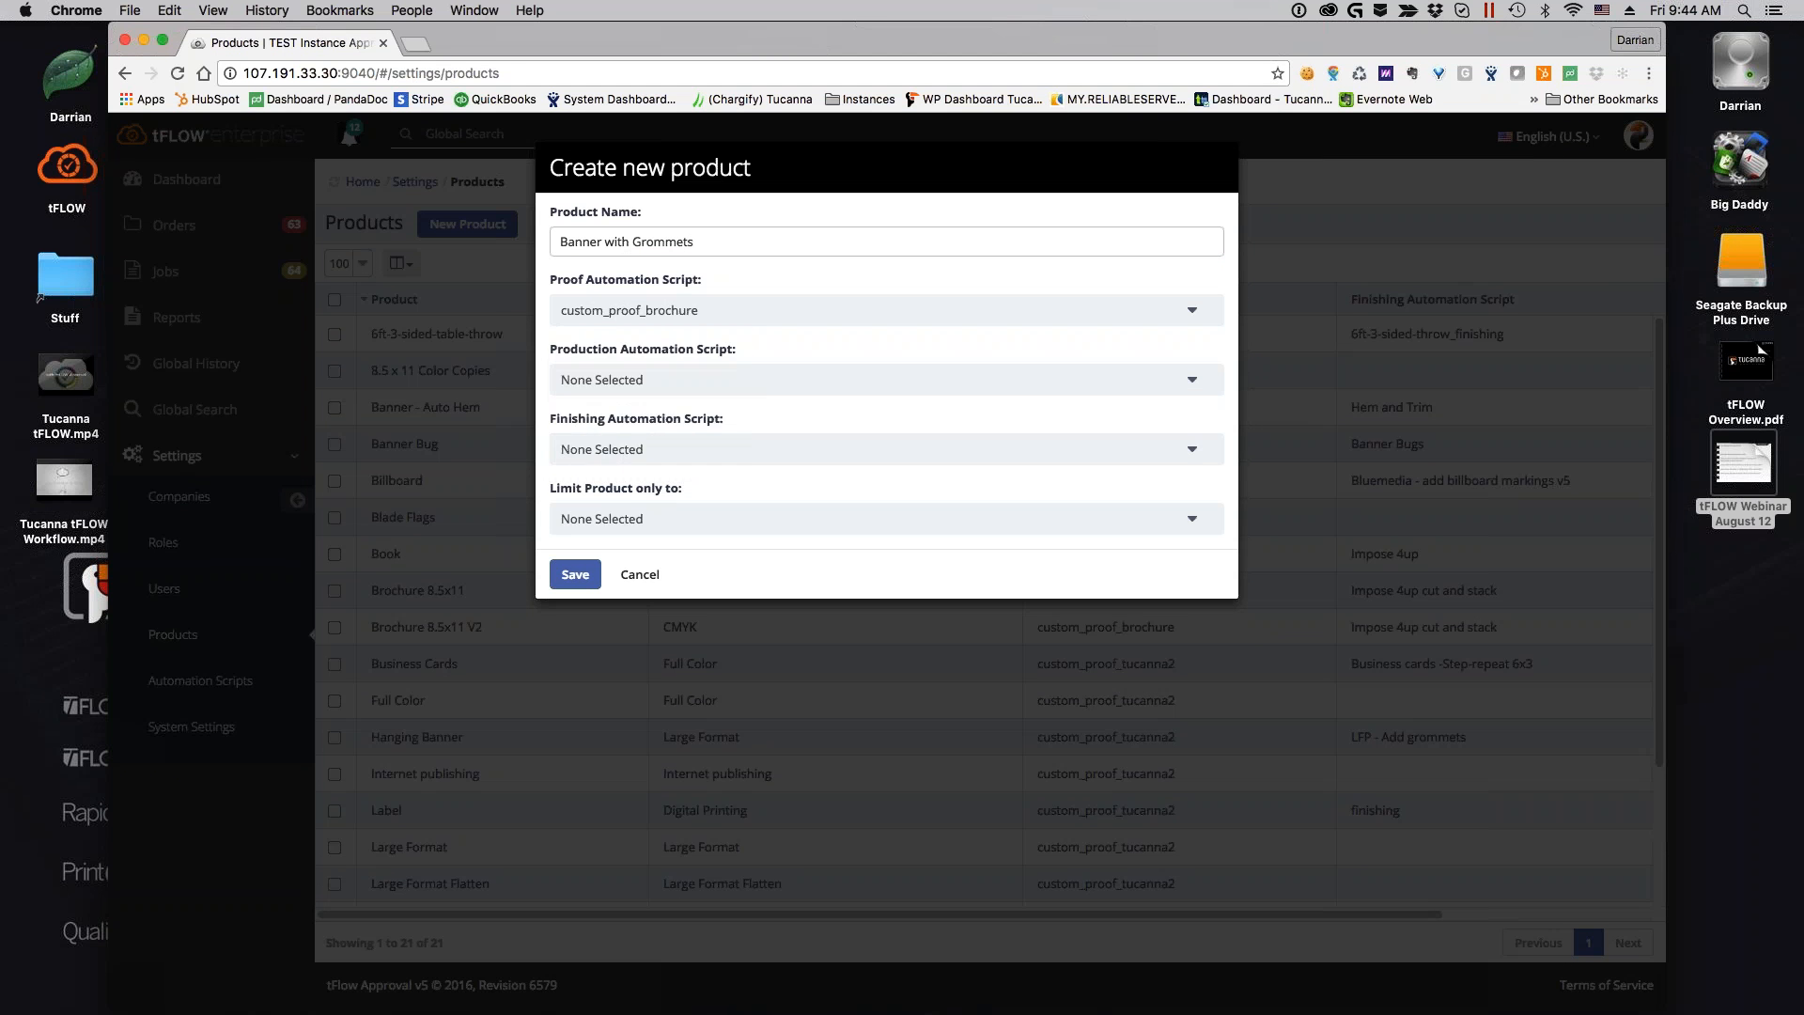
Assign Large Format as the production script and Add grommets every 6 inches as the finishing script, and save the product
{"action": "left_click", "coordinate": [664, 383]}
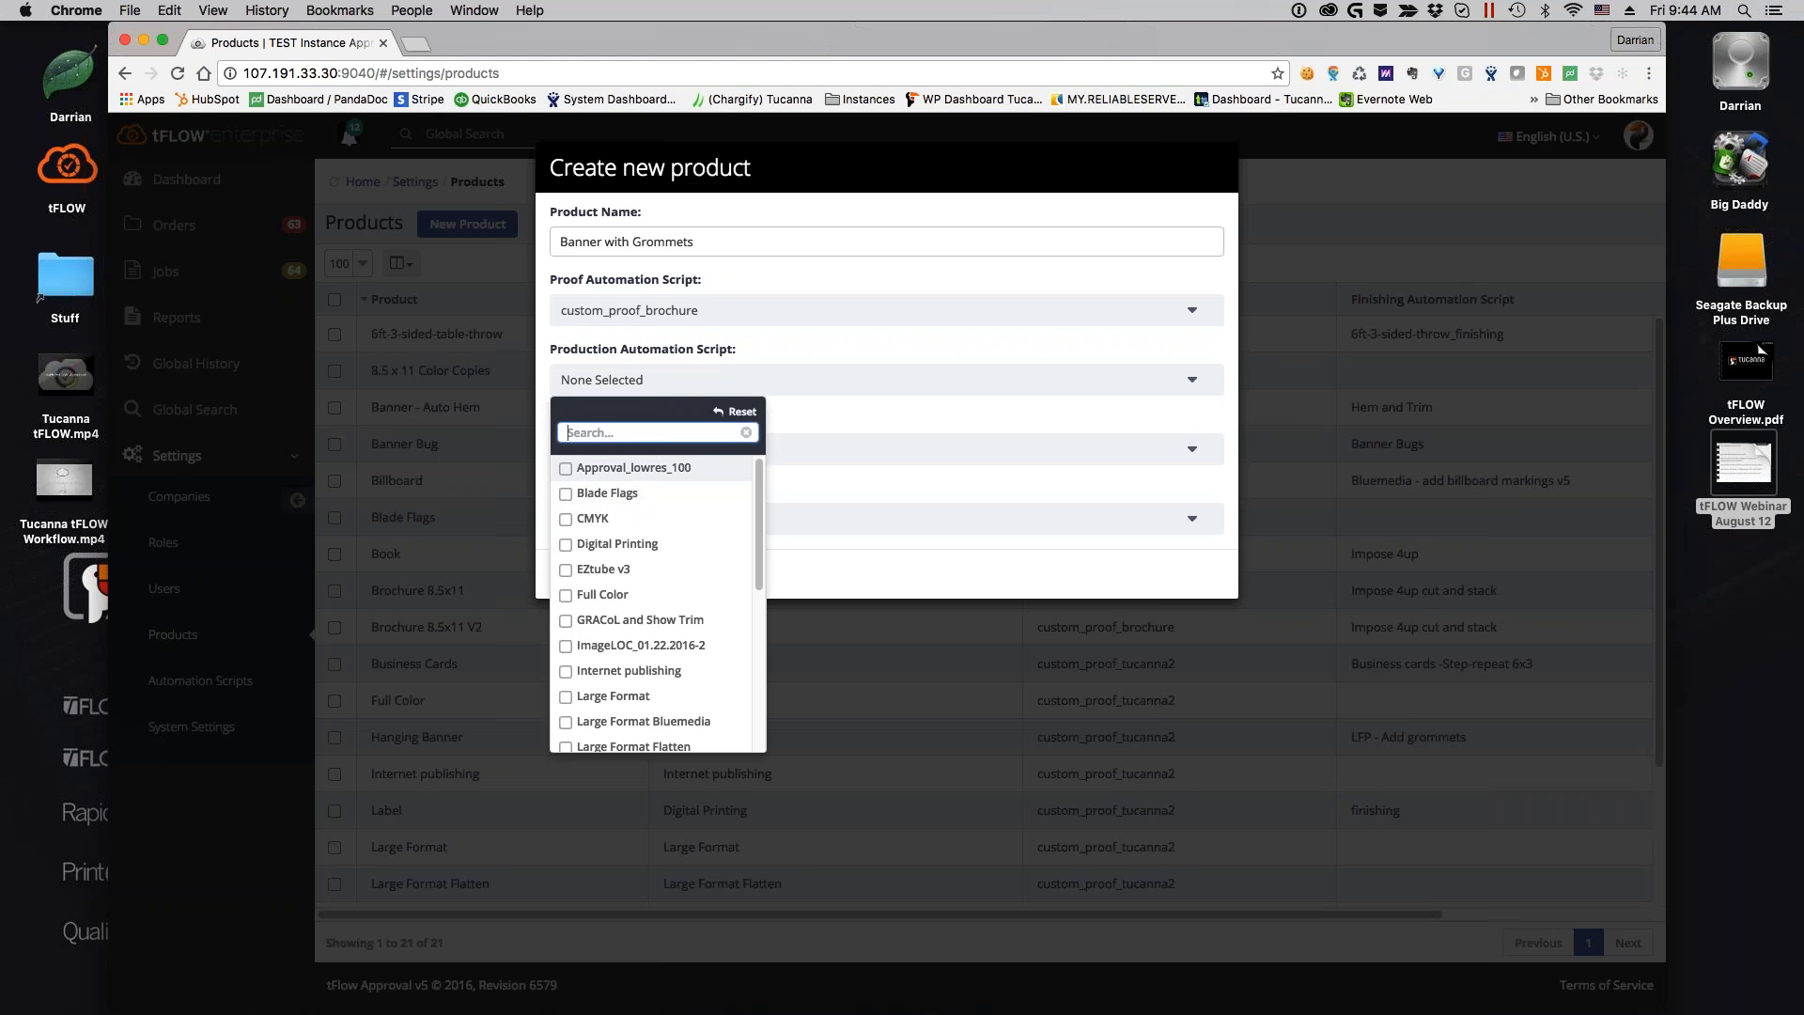
{"action": "type", "text": "larg"}
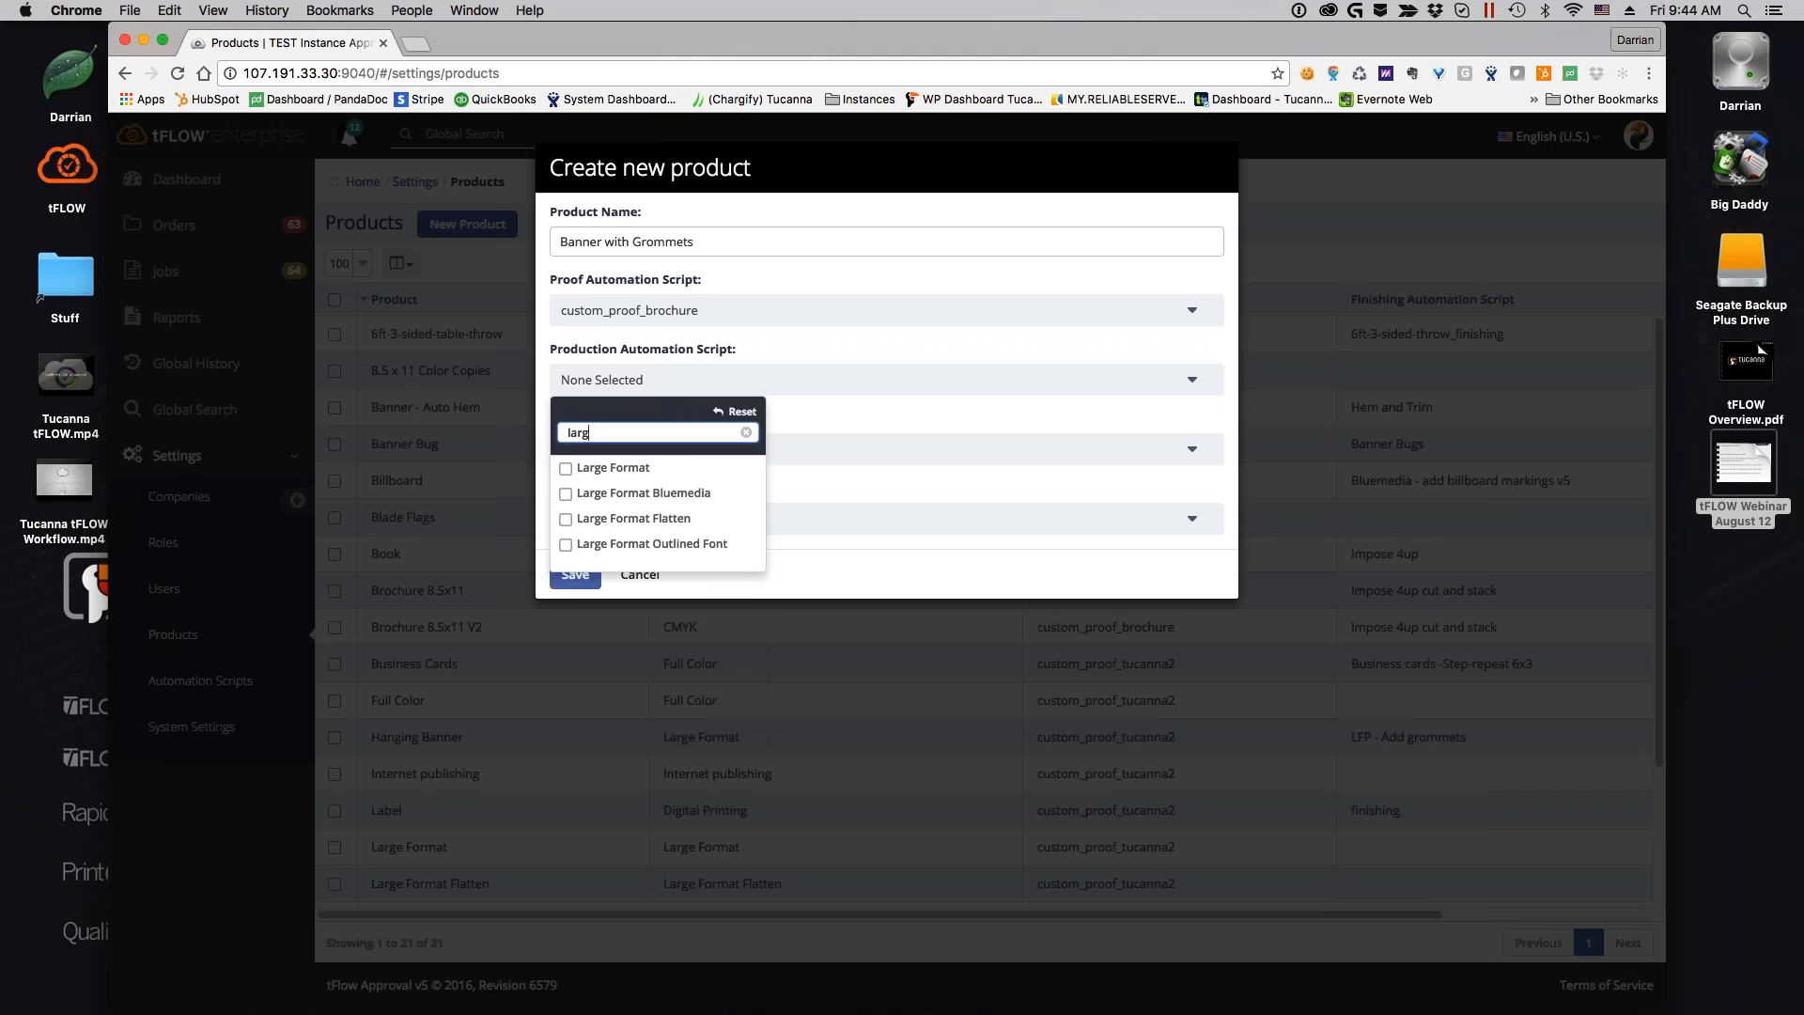
{"action": "left_click", "coordinate": [612, 469]}
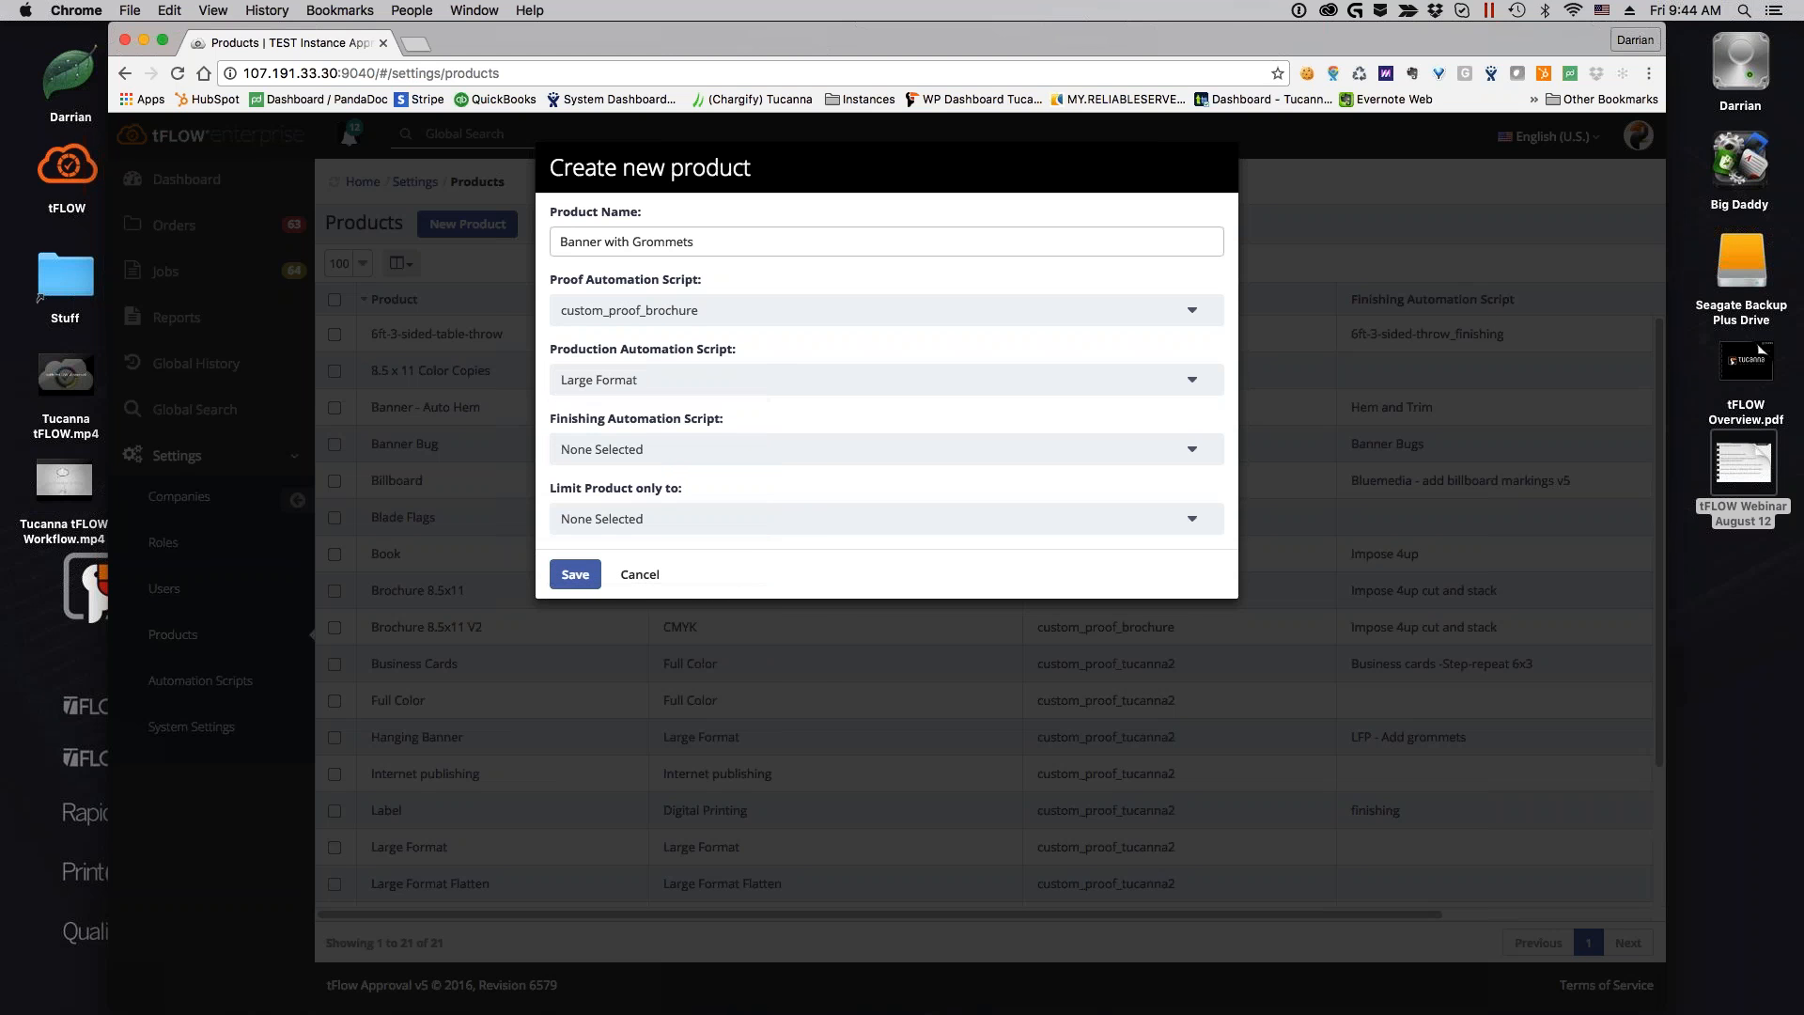
{"action": "left_click", "coordinate": [648, 449]}
{"action": "type", "text": "gr"}
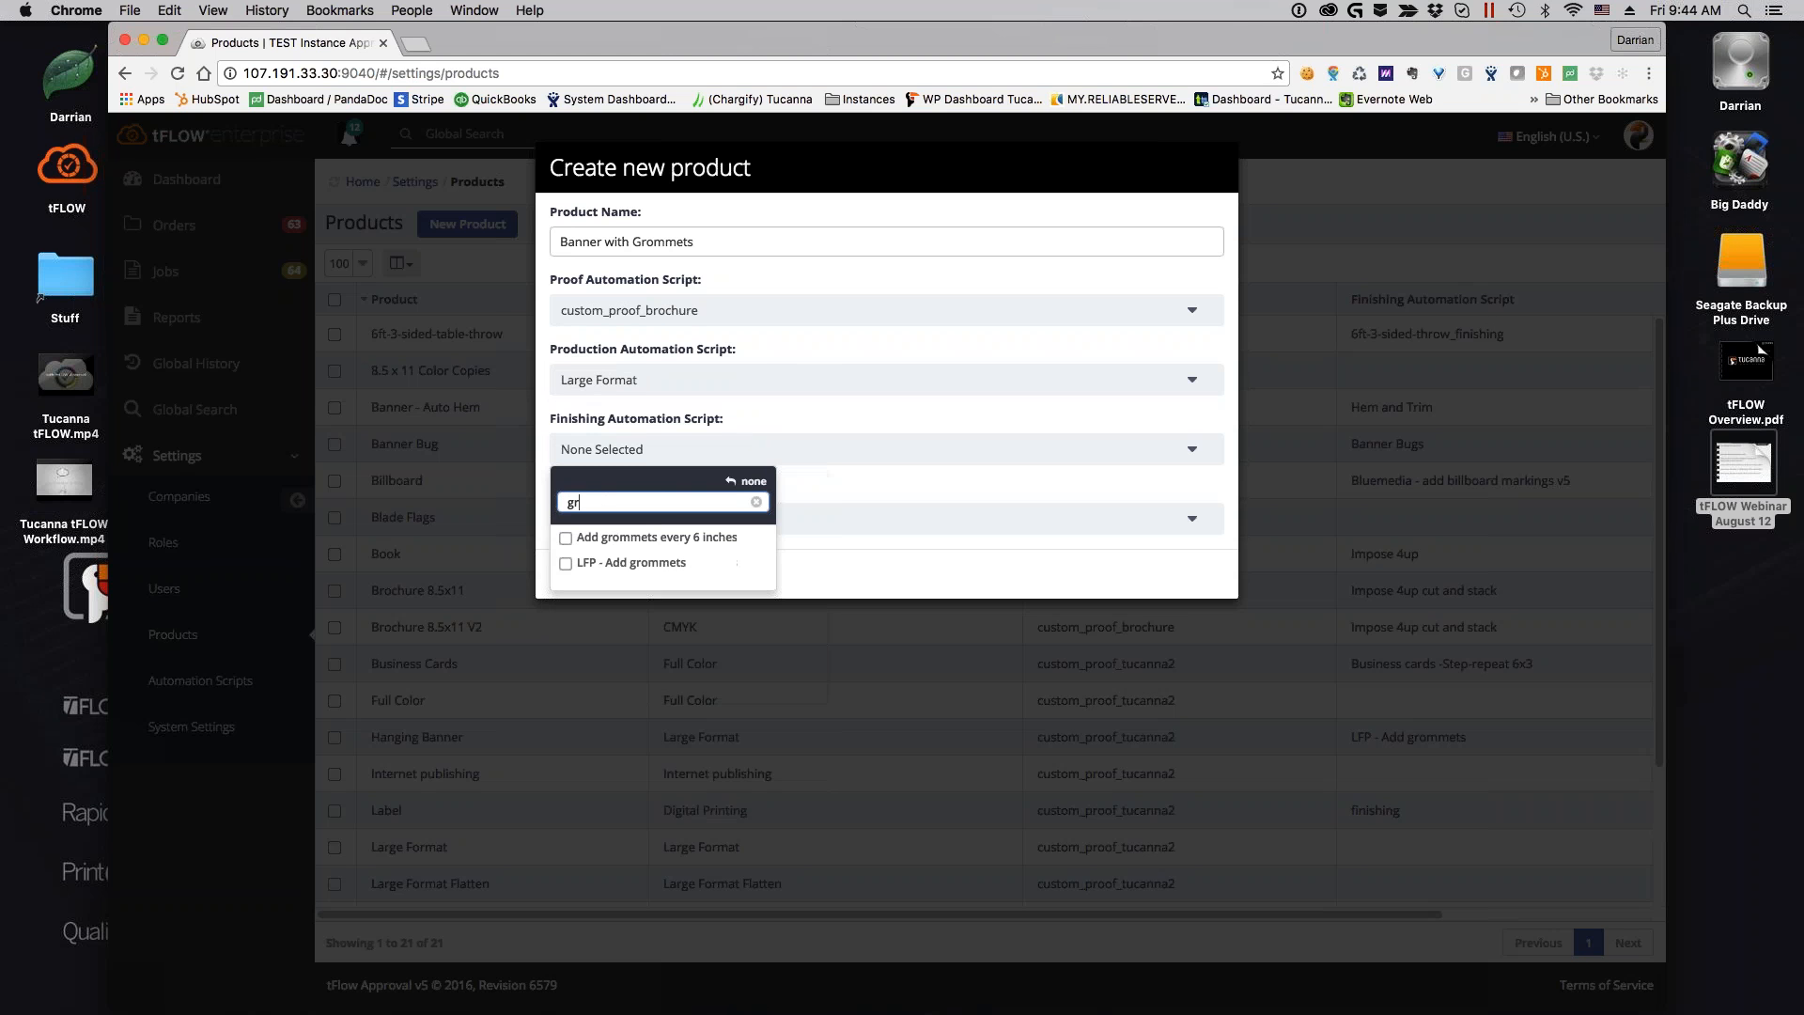
{"action": "left_click", "coordinate": [658, 536]}
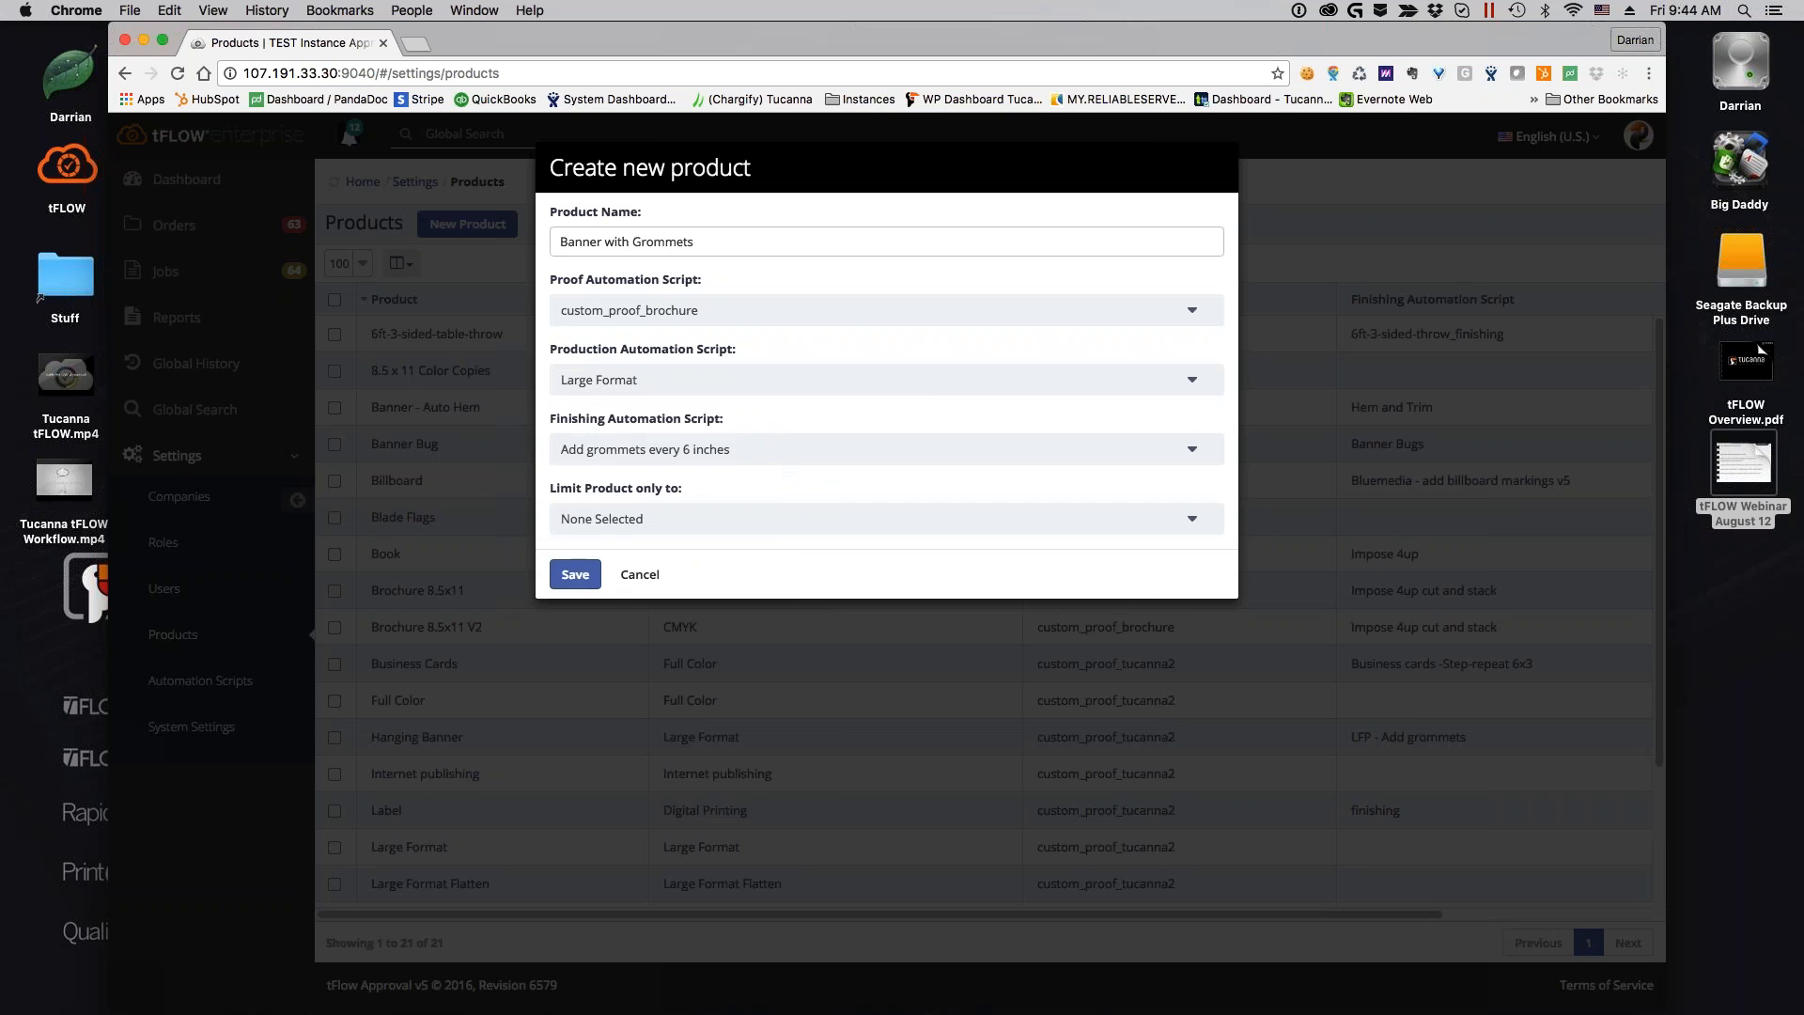
{"action": "left_click", "coordinate": [583, 575]}
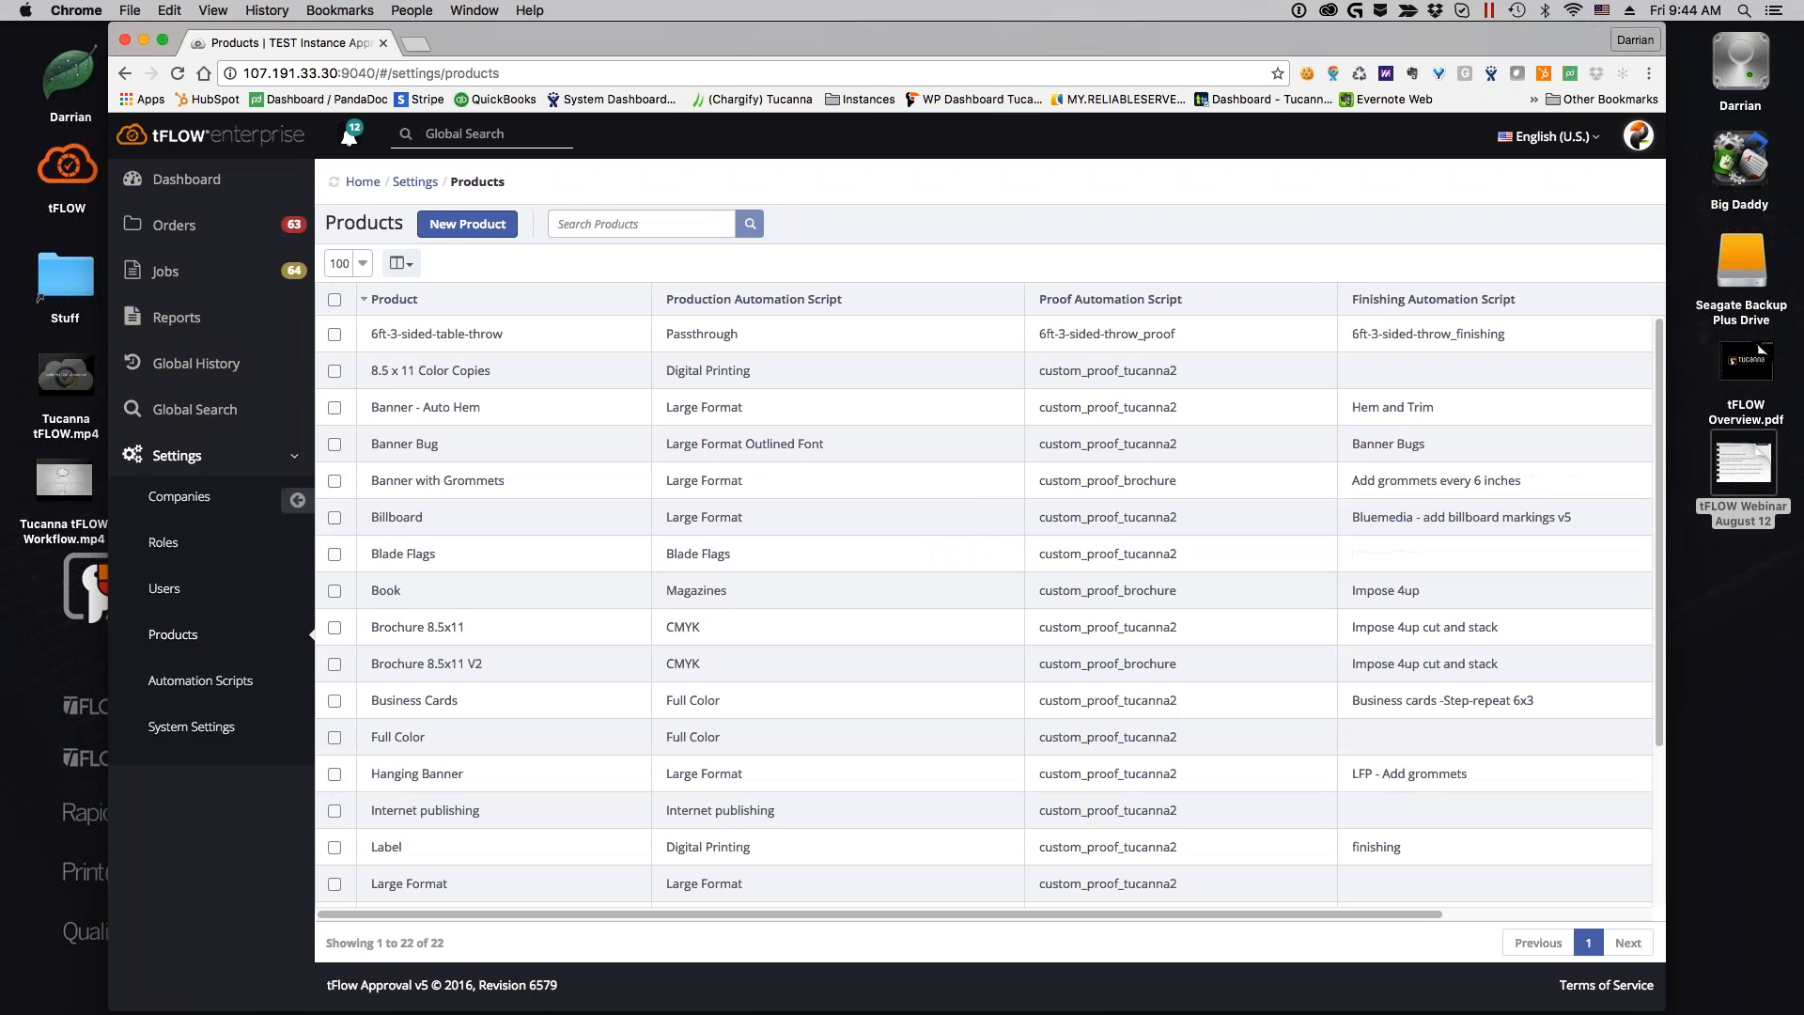
Examine the products offered in a new order's advanced settings and cancel the order
{"action": "left_click", "coordinate": [174, 226]}
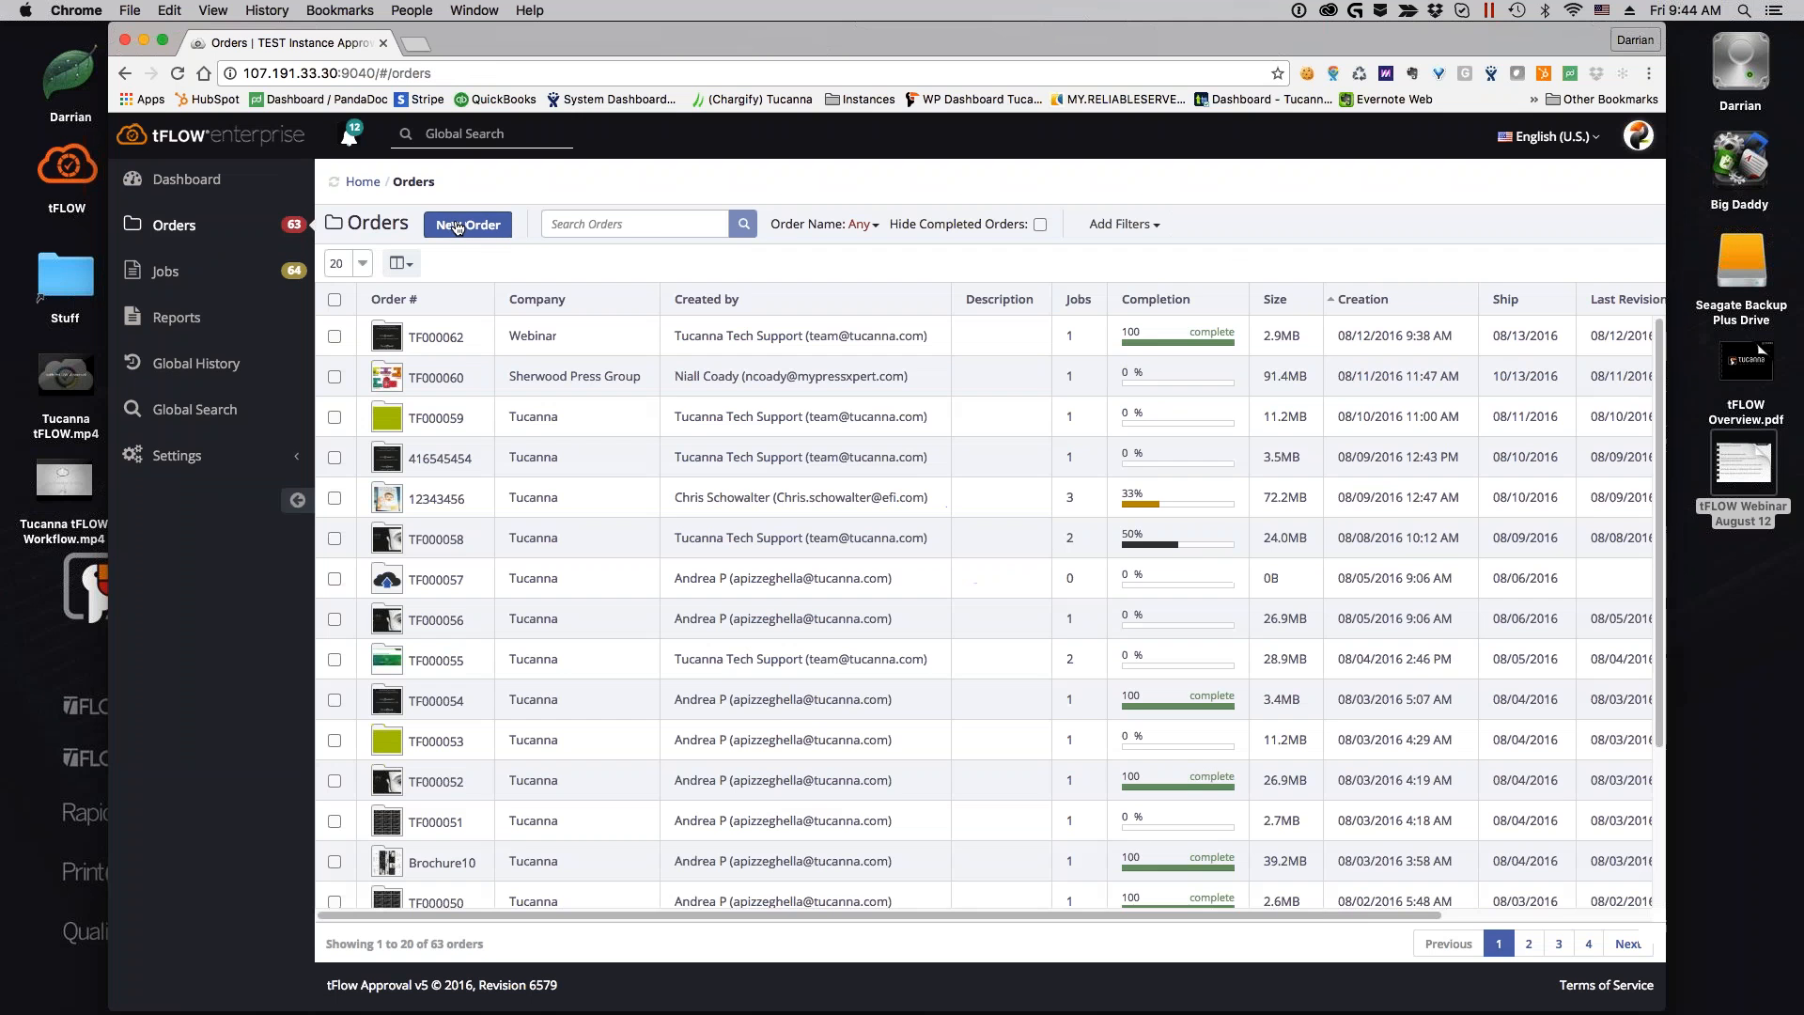
{"action": "left_click", "coordinate": [474, 227]}
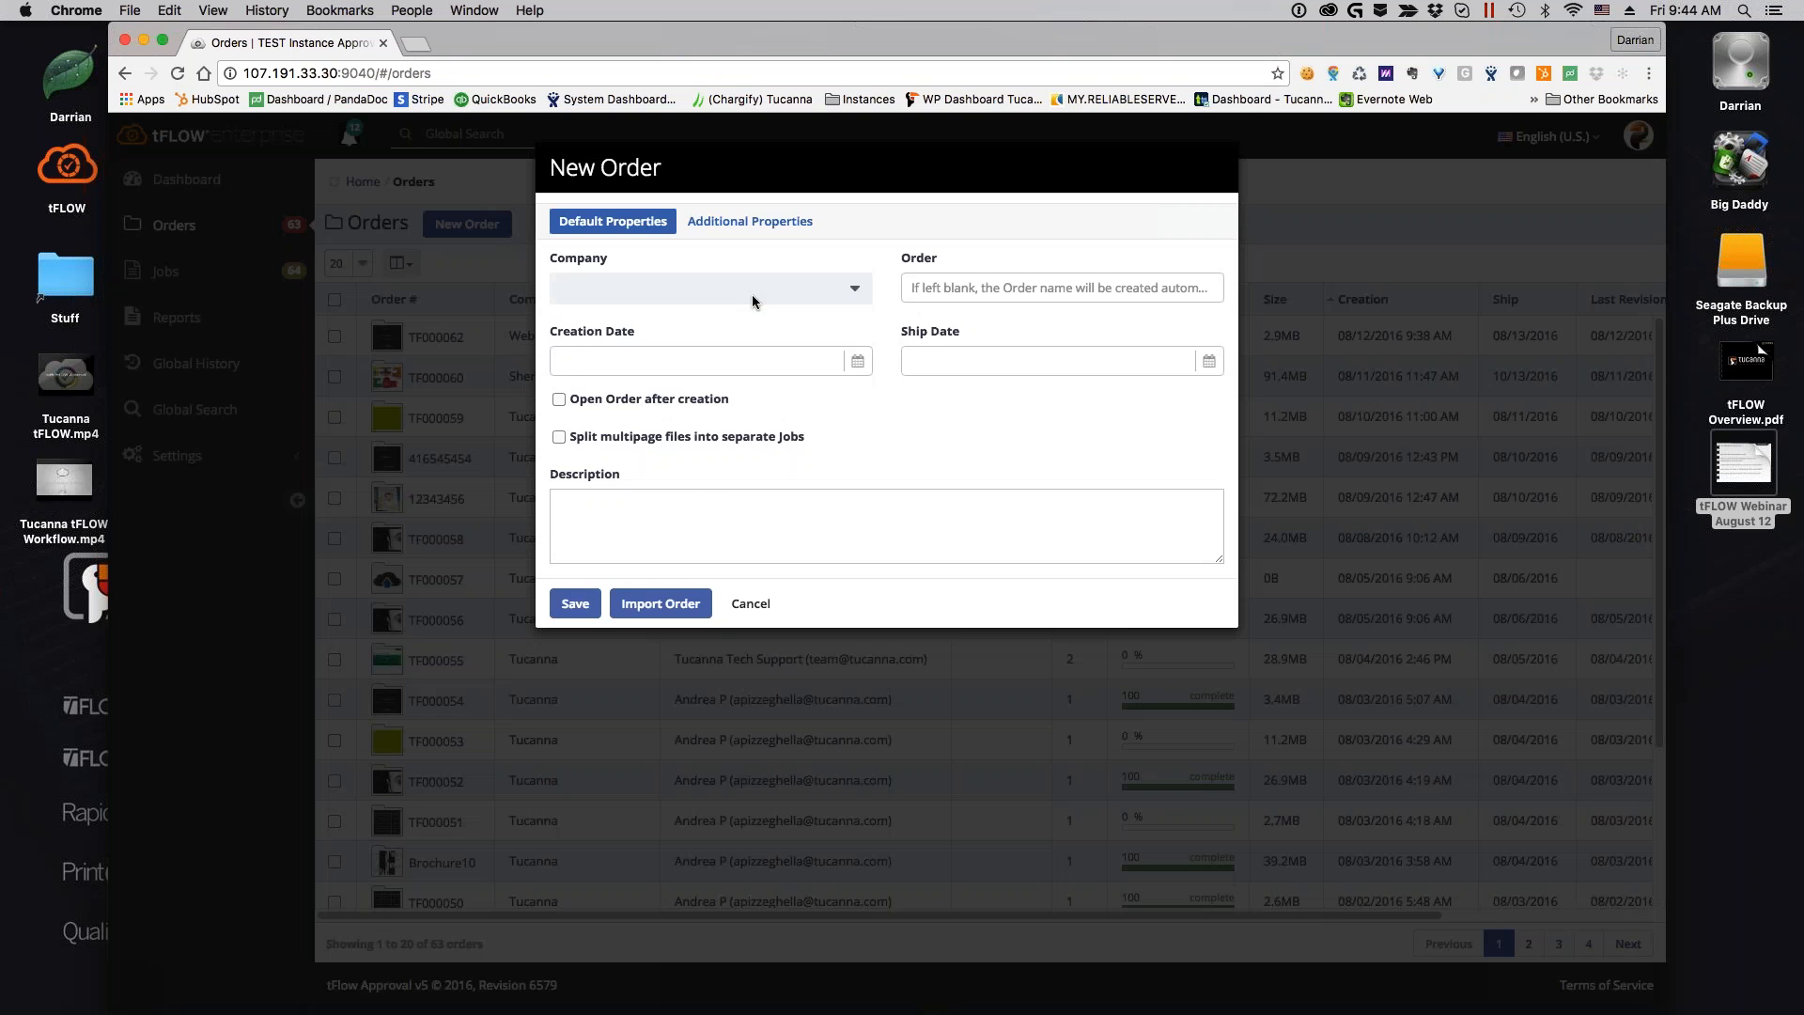
{"action": "left_click", "coordinate": [994, 652]}
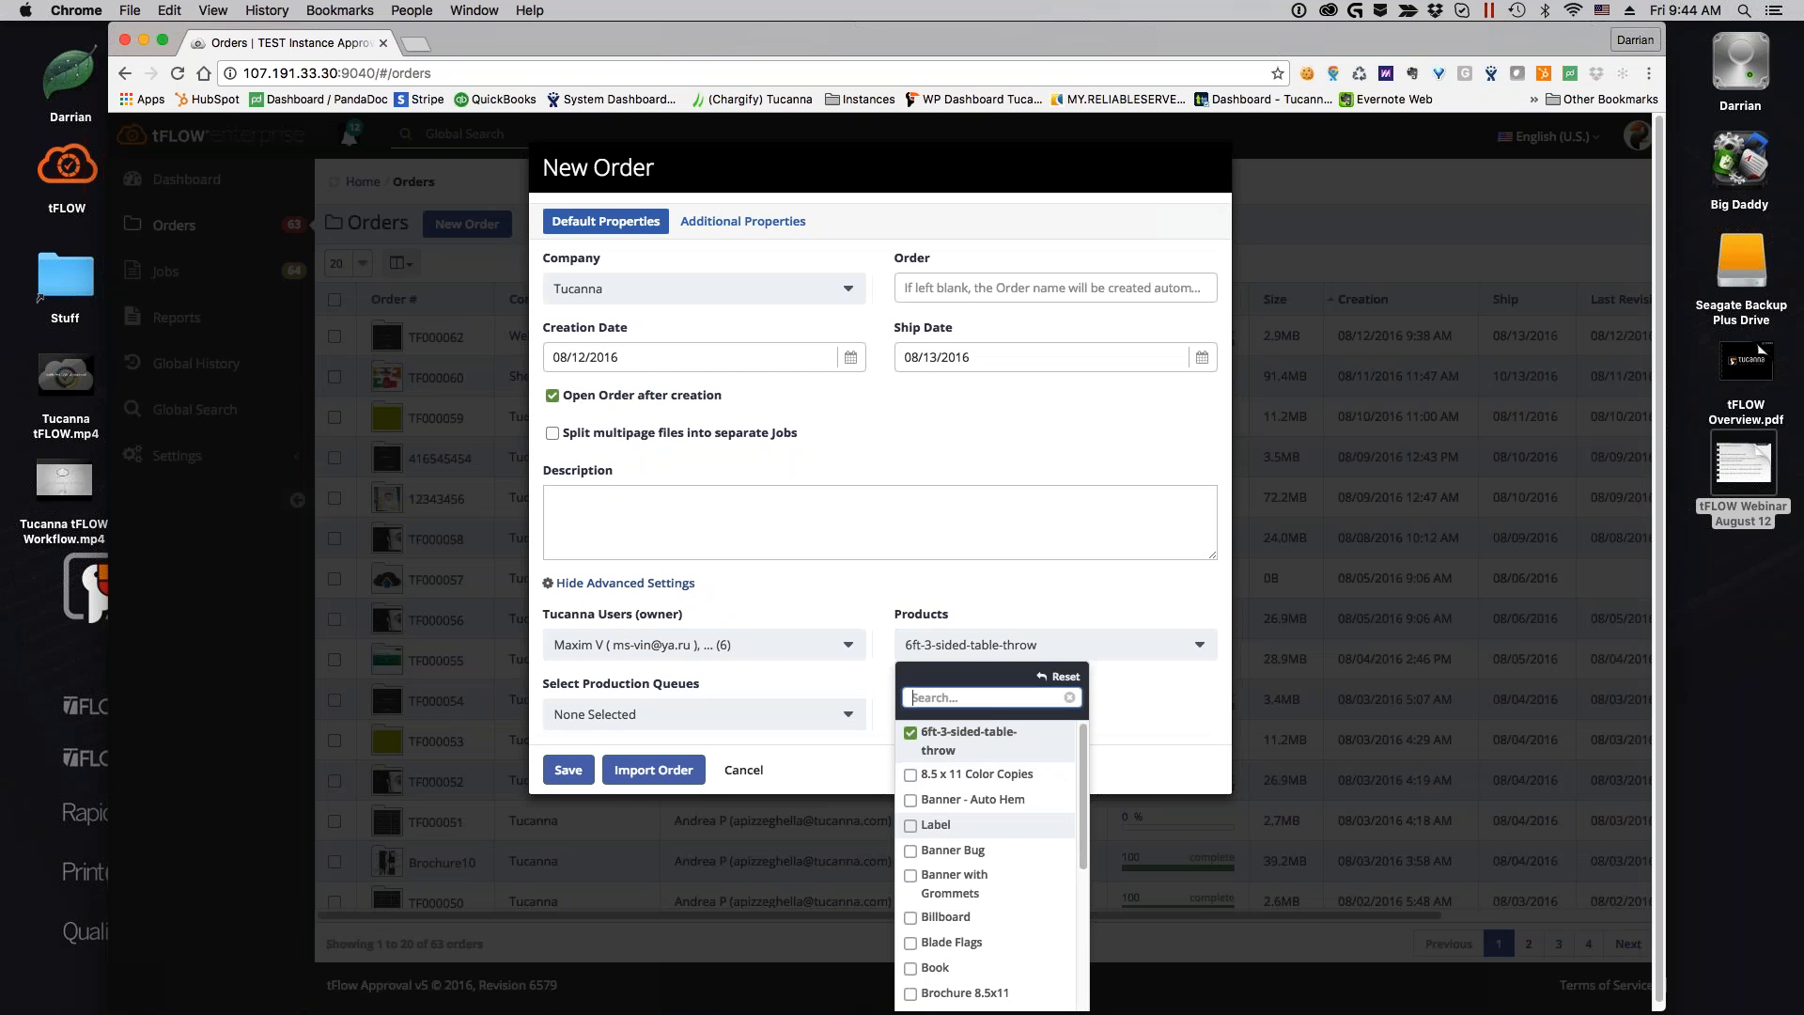
{"action": "scroll", "coordinate": [986, 864], "scroll_direction": "down", "scroll_amount": 5}
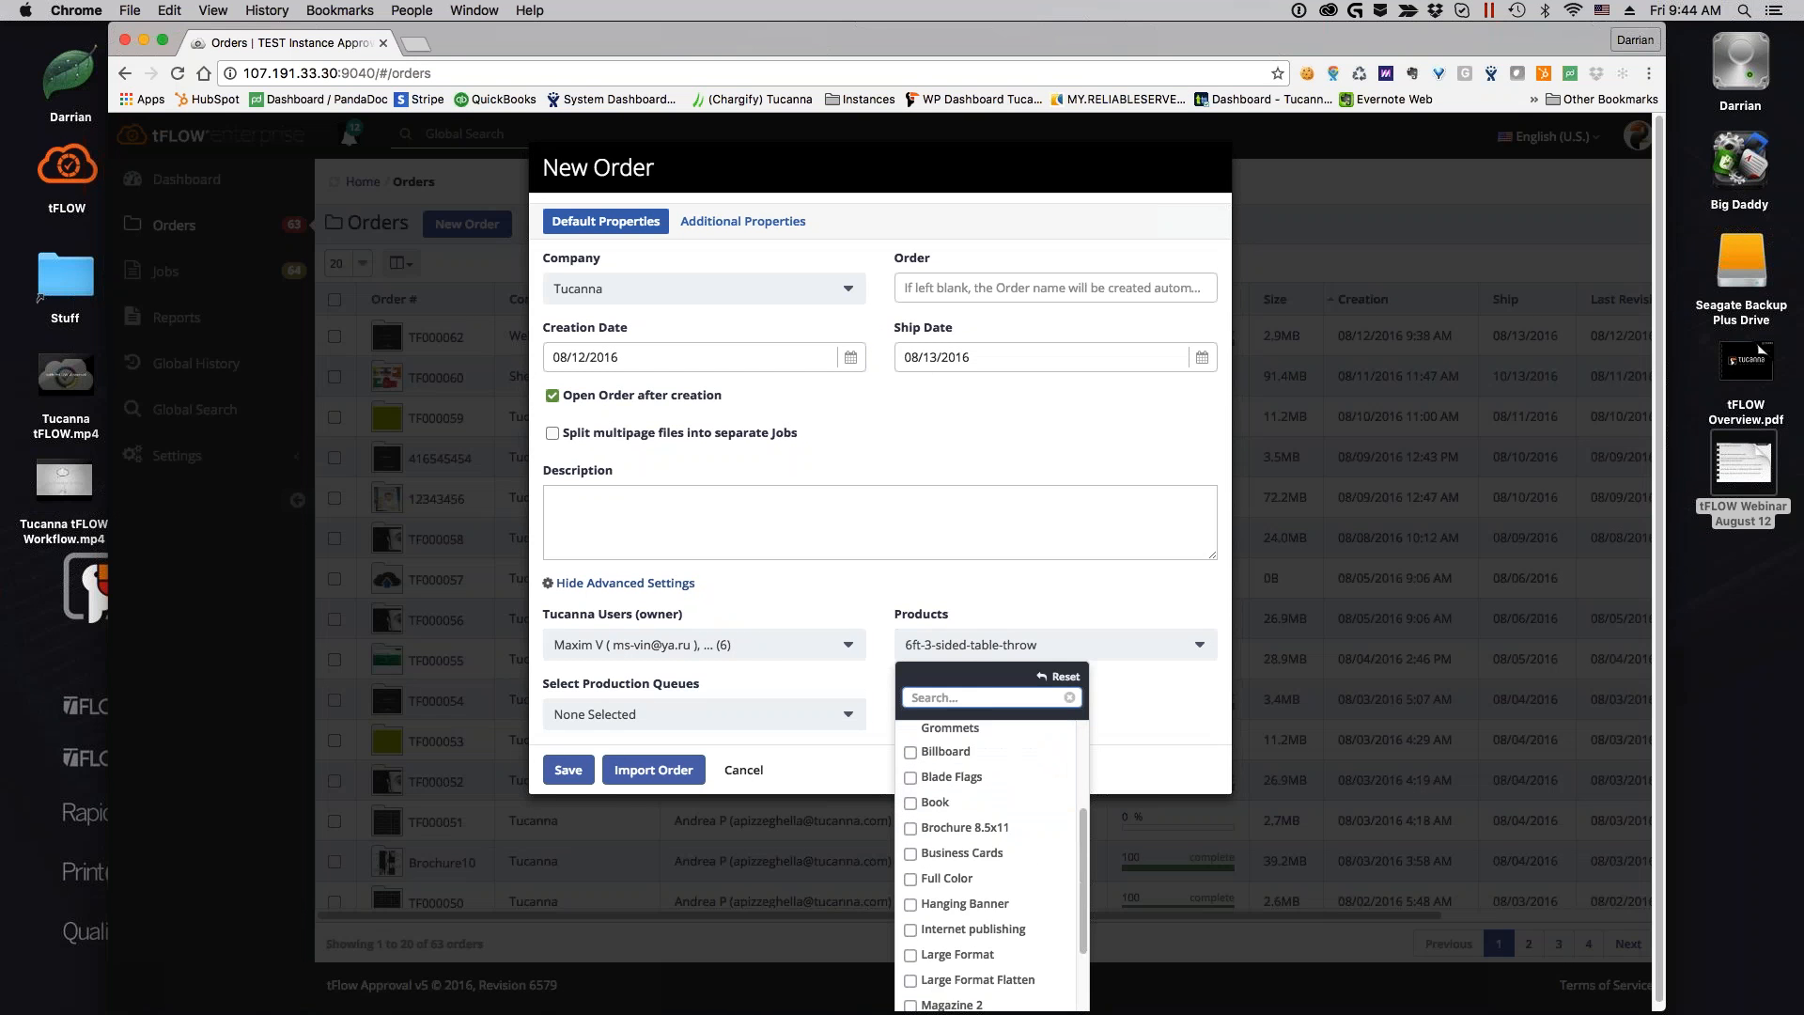
{"action": "left_click", "coordinate": [833, 754]}
{"action": "left_click", "coordinate": [743, 769]}
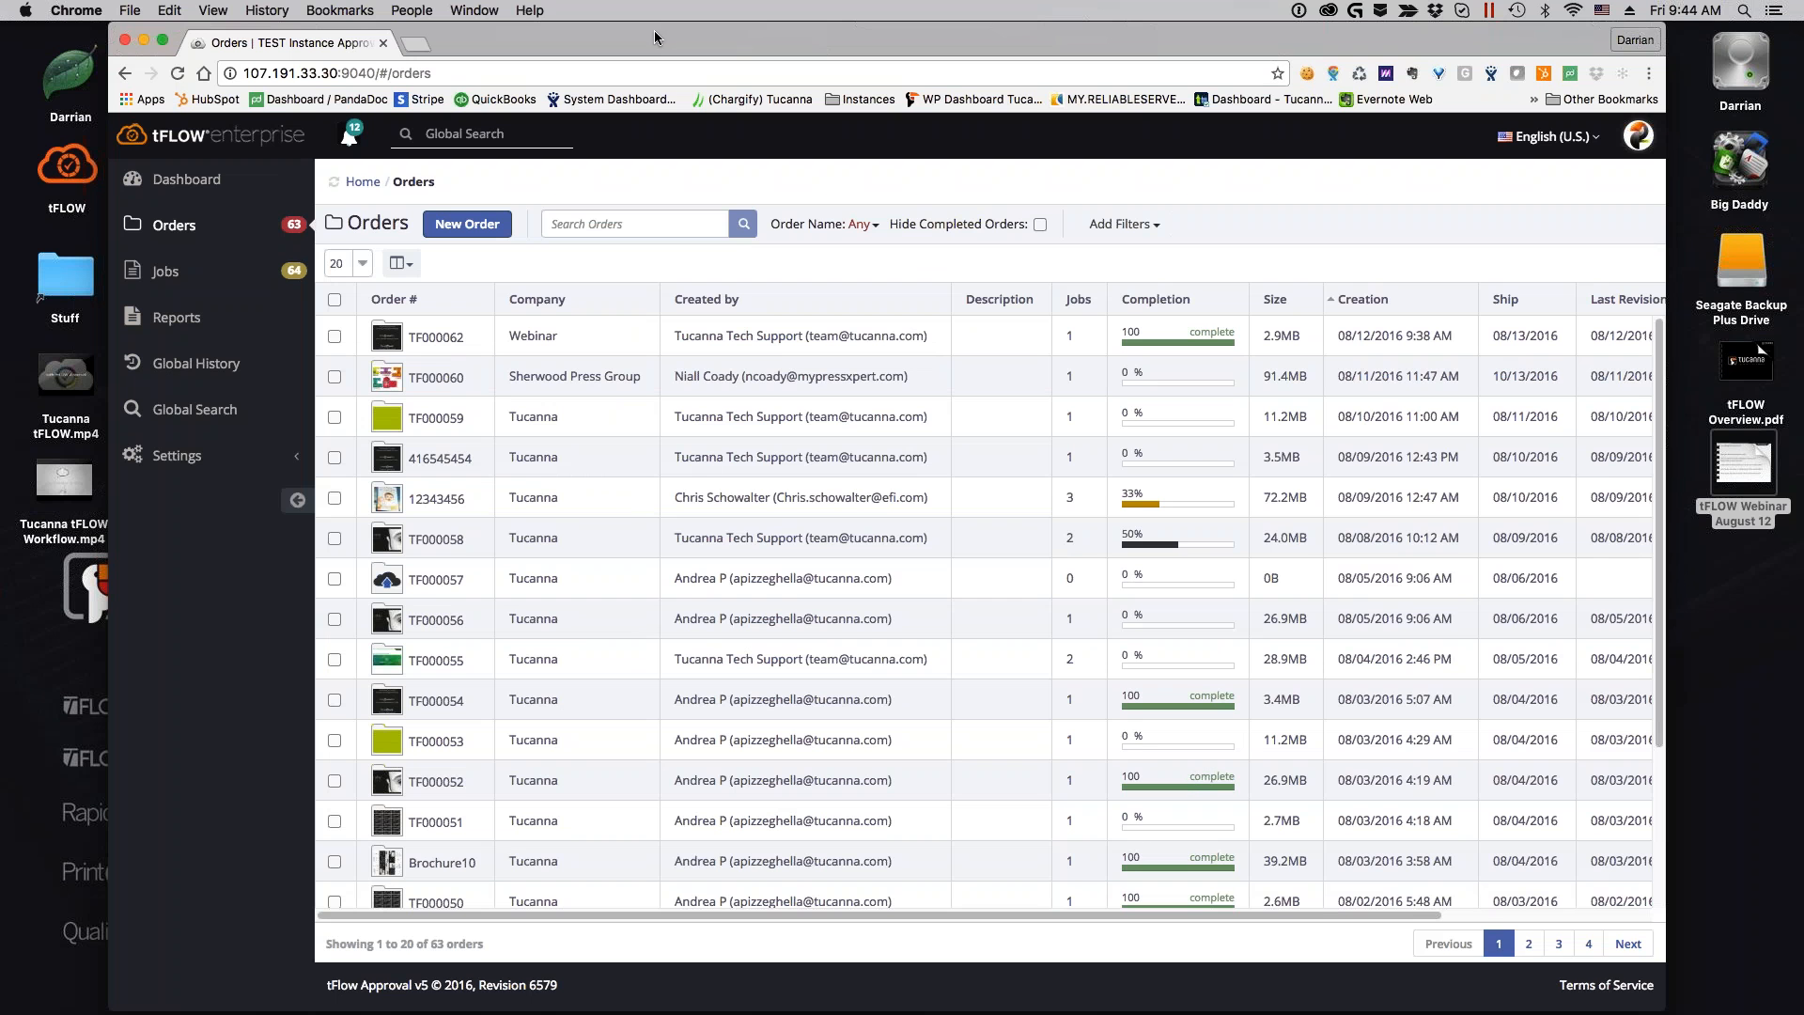
Switch to the tFLOW Webinar August 12 PDF in Acrobat and show its To Production page
{"action": "key", "text": "super+Tab"}
{"action": "key", "text": "super+Tab"}
{"action": "key", "text": "super+Tab"}
{"action": "key", "text": "super+Tab"}
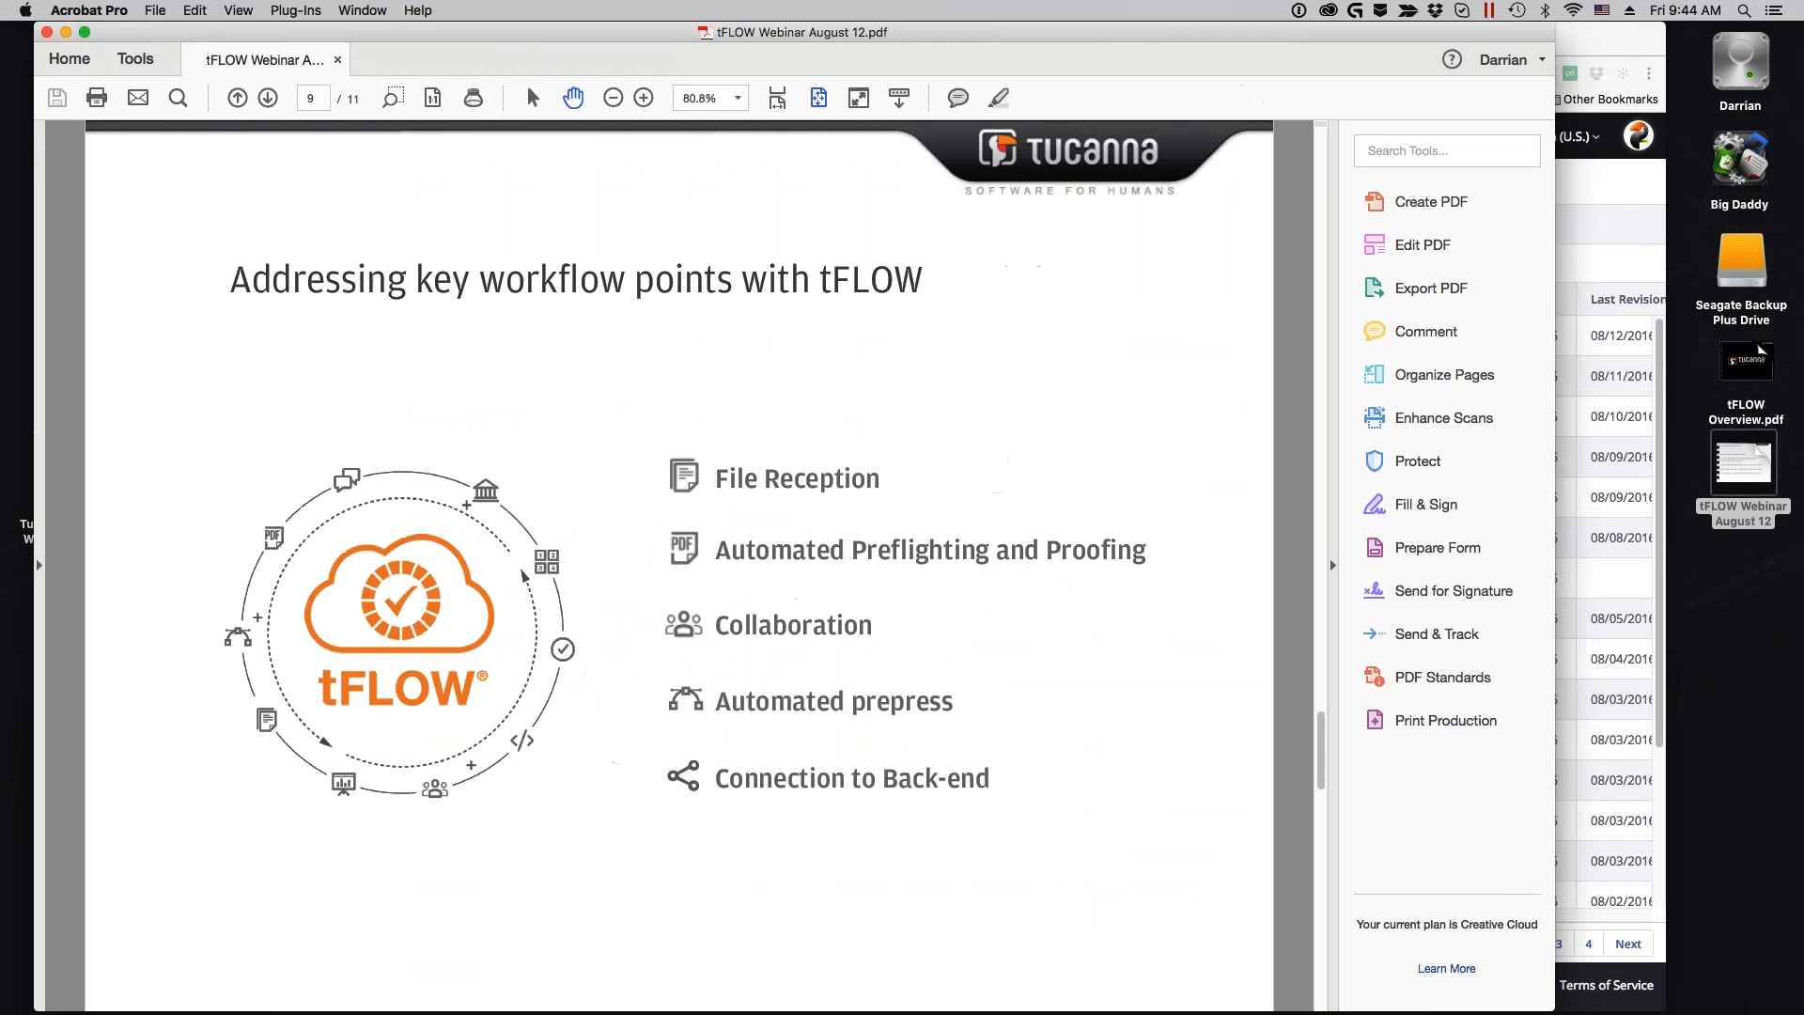
{"action": "left_click", "coordinate": [268, 98]}
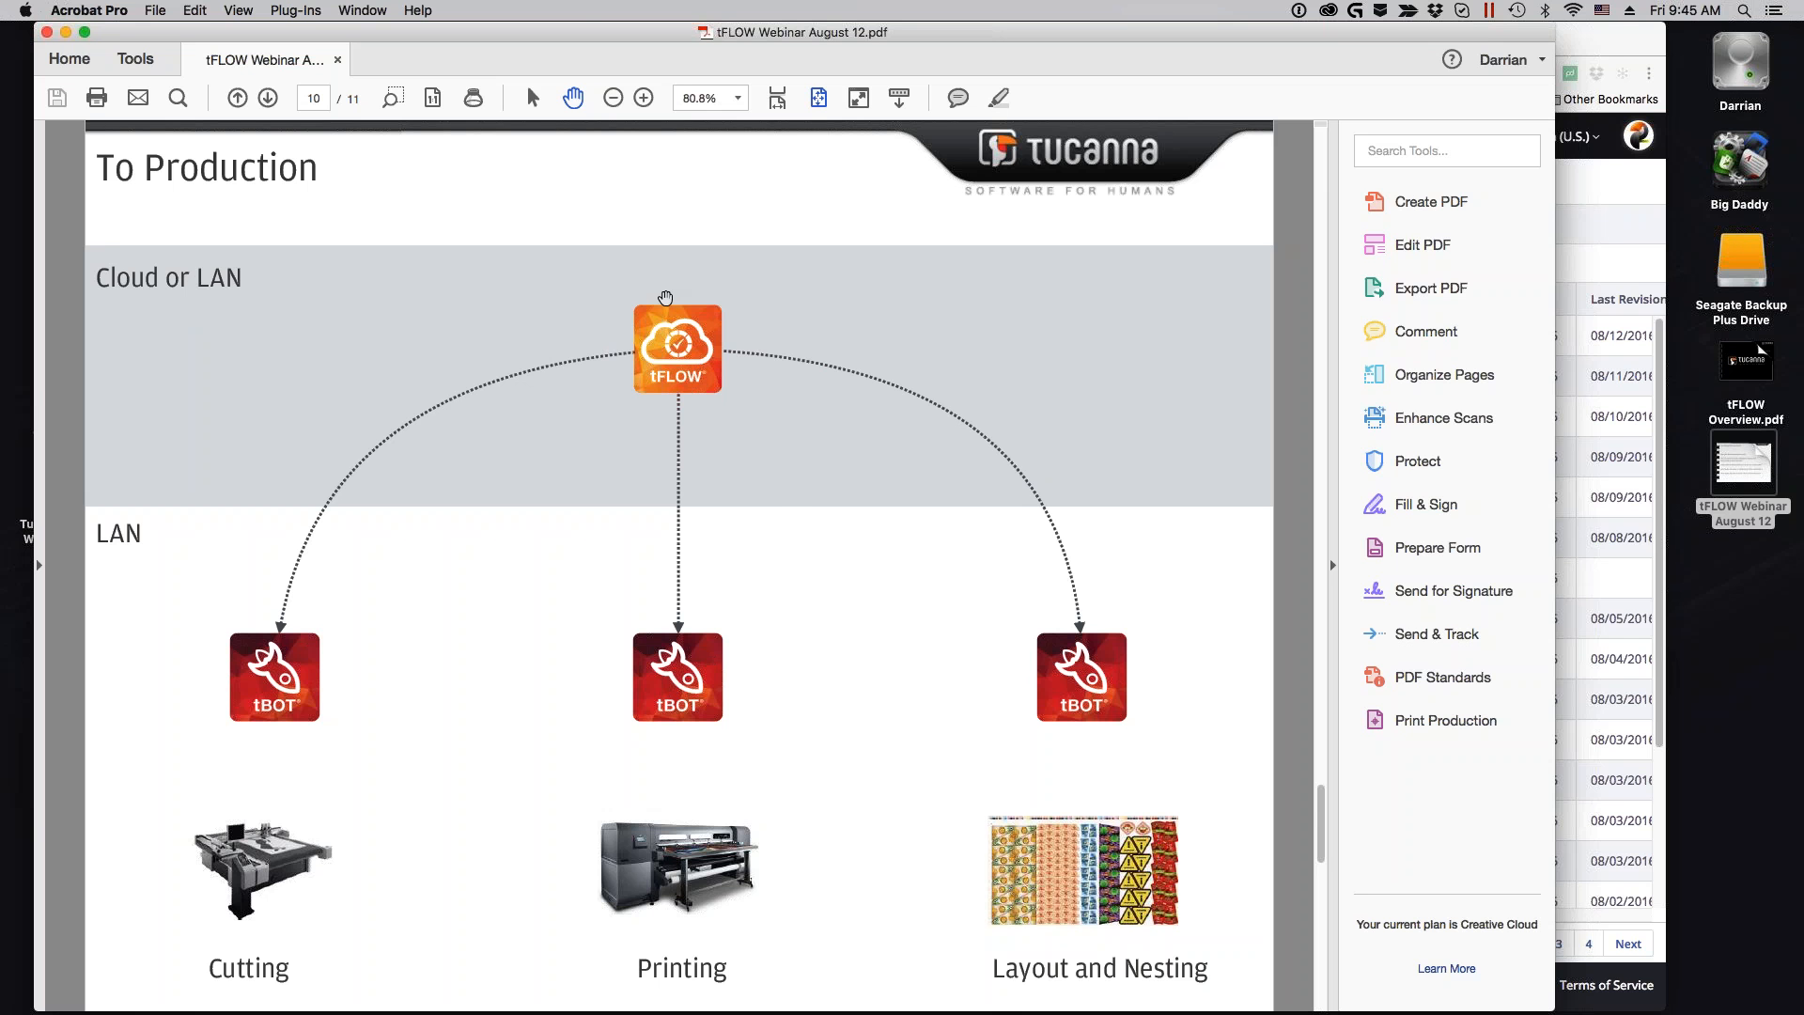
{"action": "left_click_drag", "start_coordinate": [582, 28], "coordinate": [587, 0]}
Switch to tBOT in the Windows 7 virtual machine and view the files in the NEXIO - CALDERA queue
{"action": "key", "text": "super+Tab"}
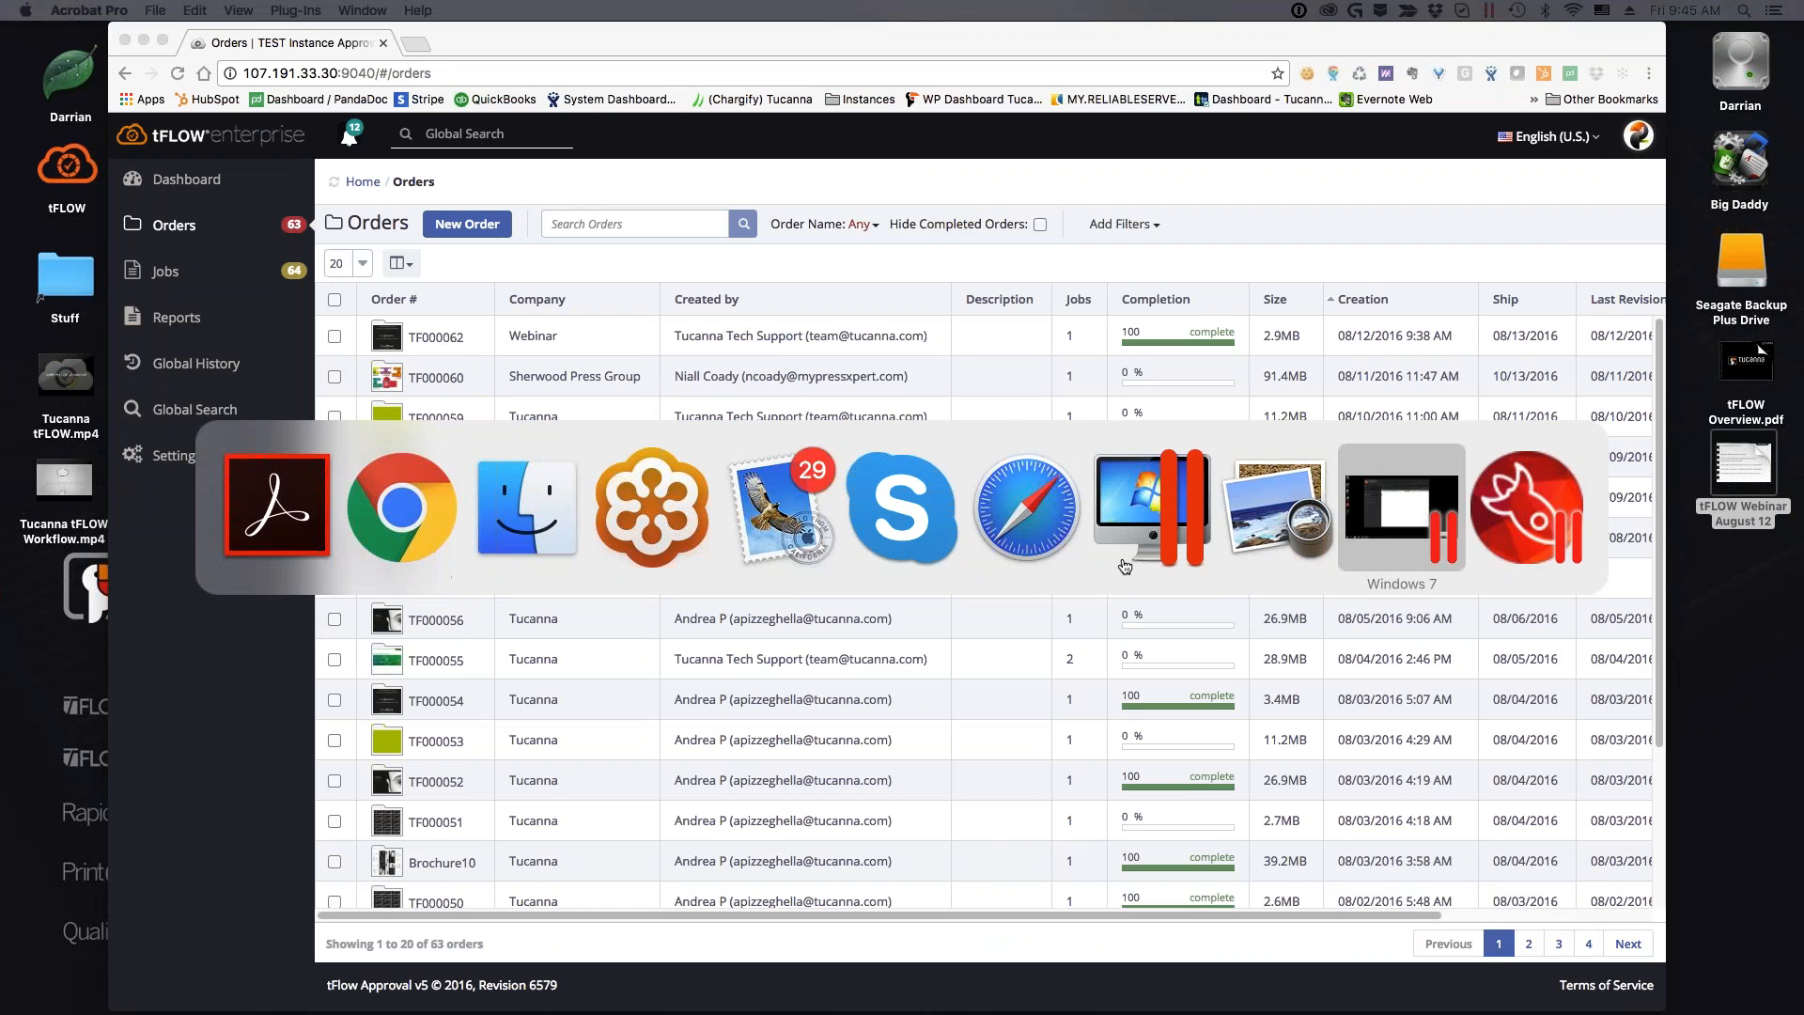
{"action": "key", "text": "super+Tab"}
{"action": "key", "text": "super+Tab"}
{"action": "key", "text": "super+Tab"}
{"action": "key", "text": "super+Tab"}
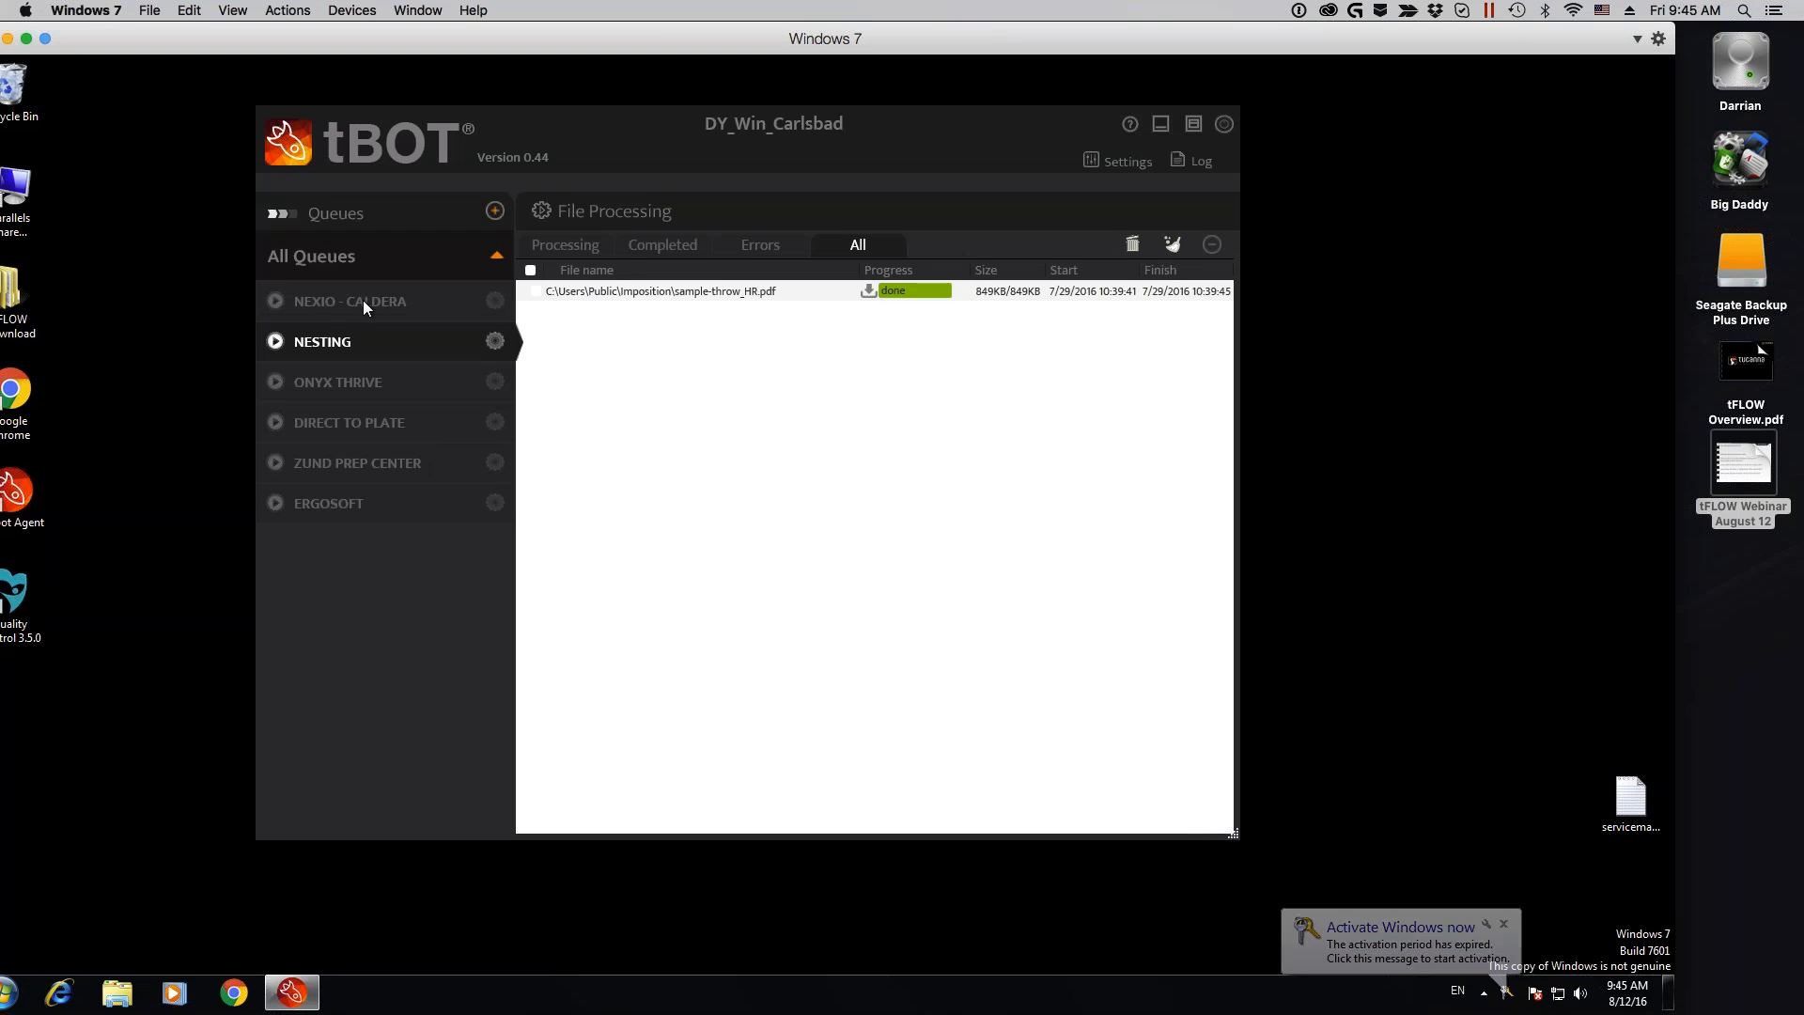
{"action": "left_click", "coordinate": [360, 300]}
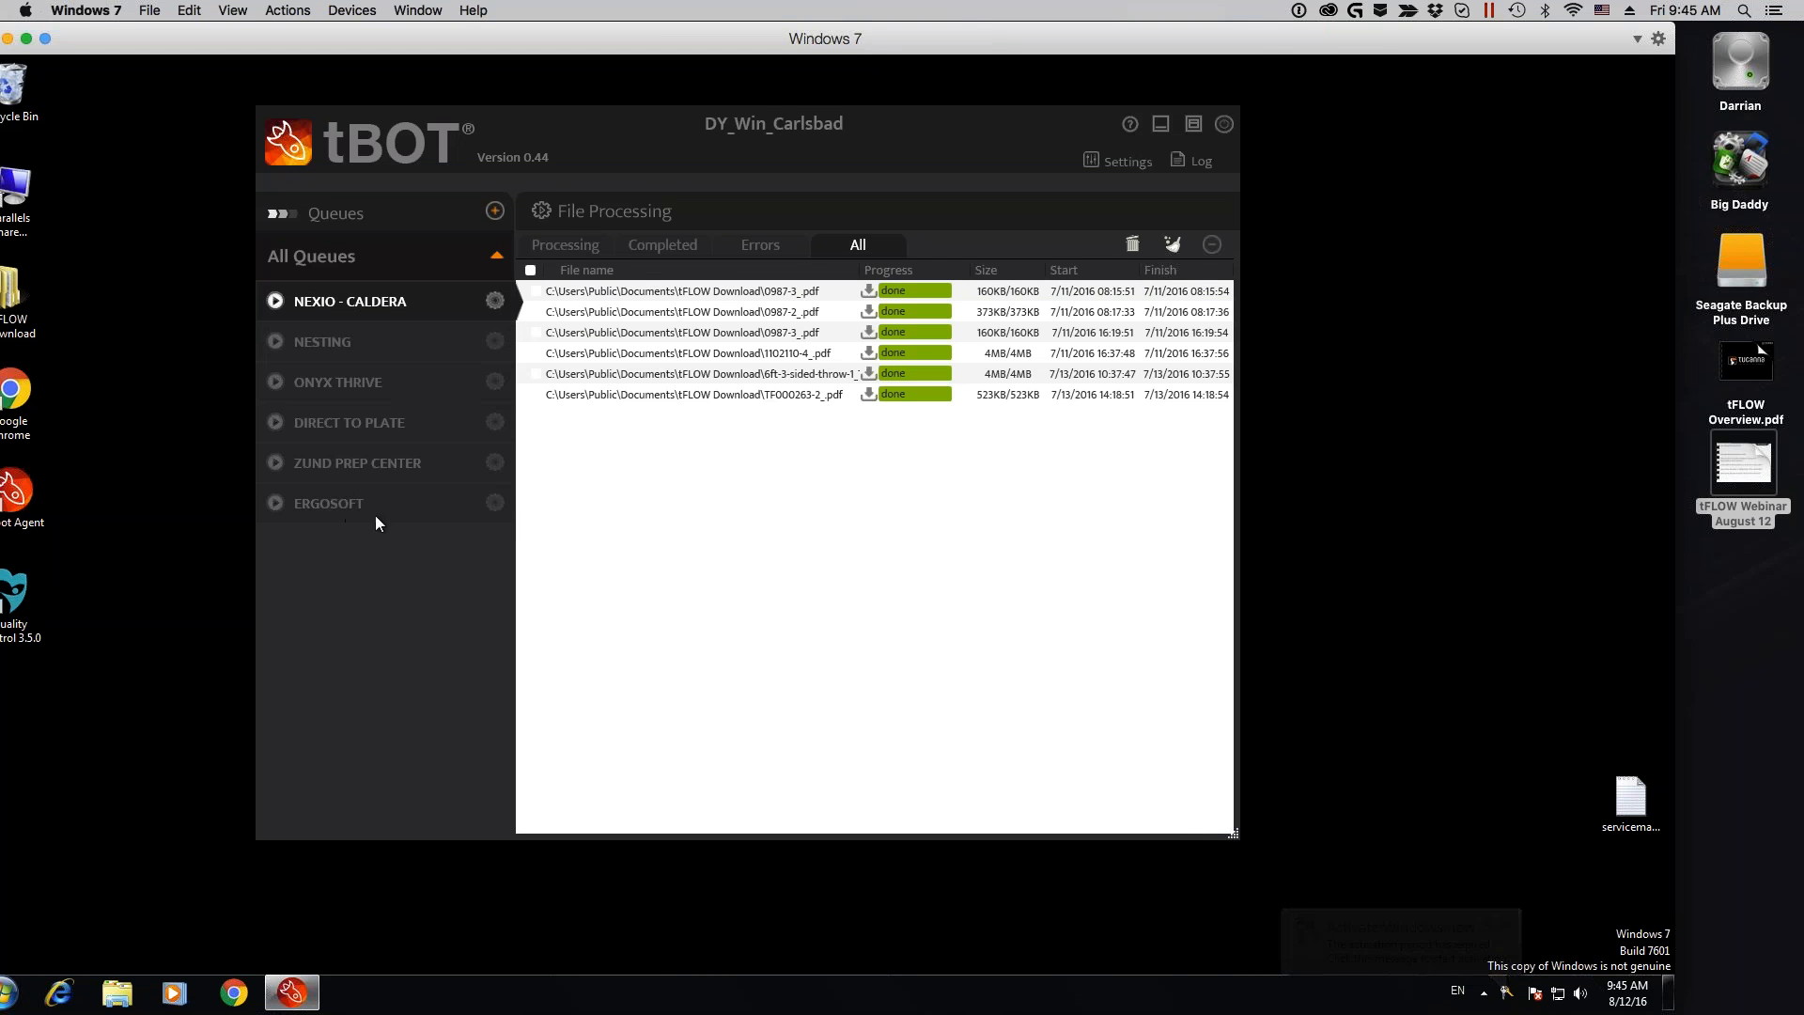
Start a new tBOT queue, add a download action to its action plan and name the action Download
{"action": "left_click", "coordinate": [494, 210]}
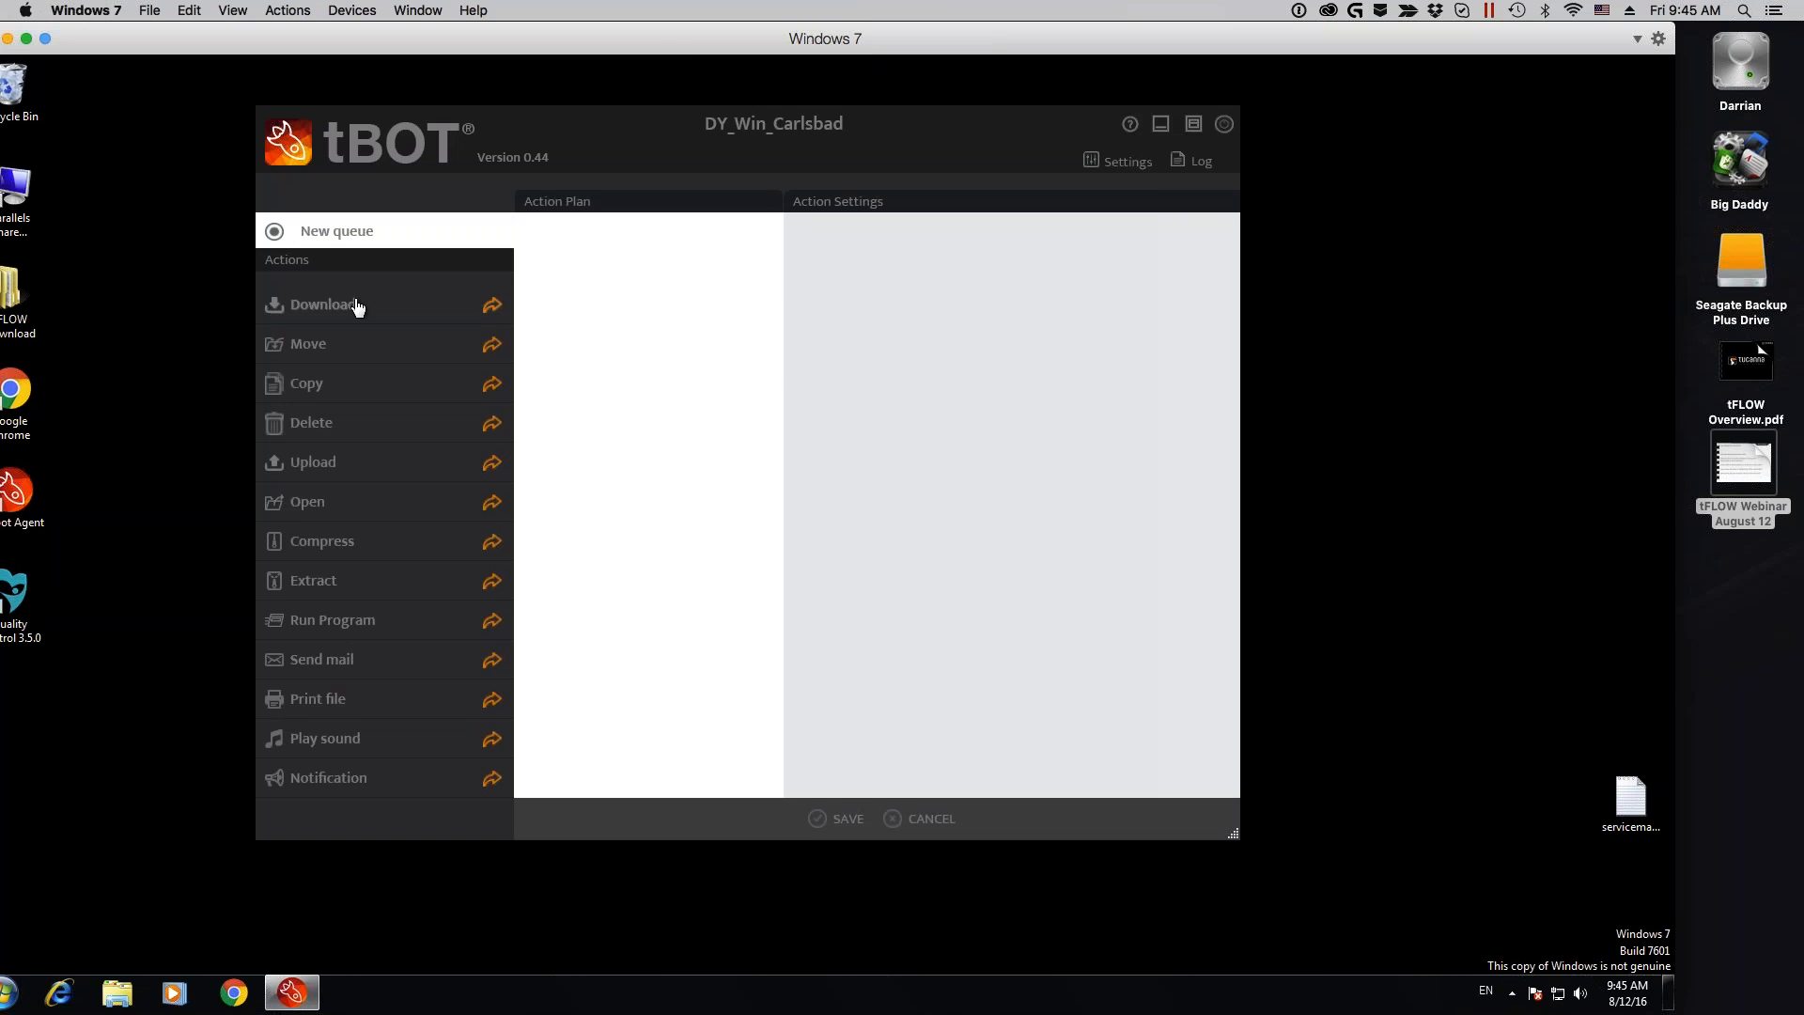
{"action": "left_click_drag", "start_coordinate": [596, 339], "coordinate": [602, 346]}
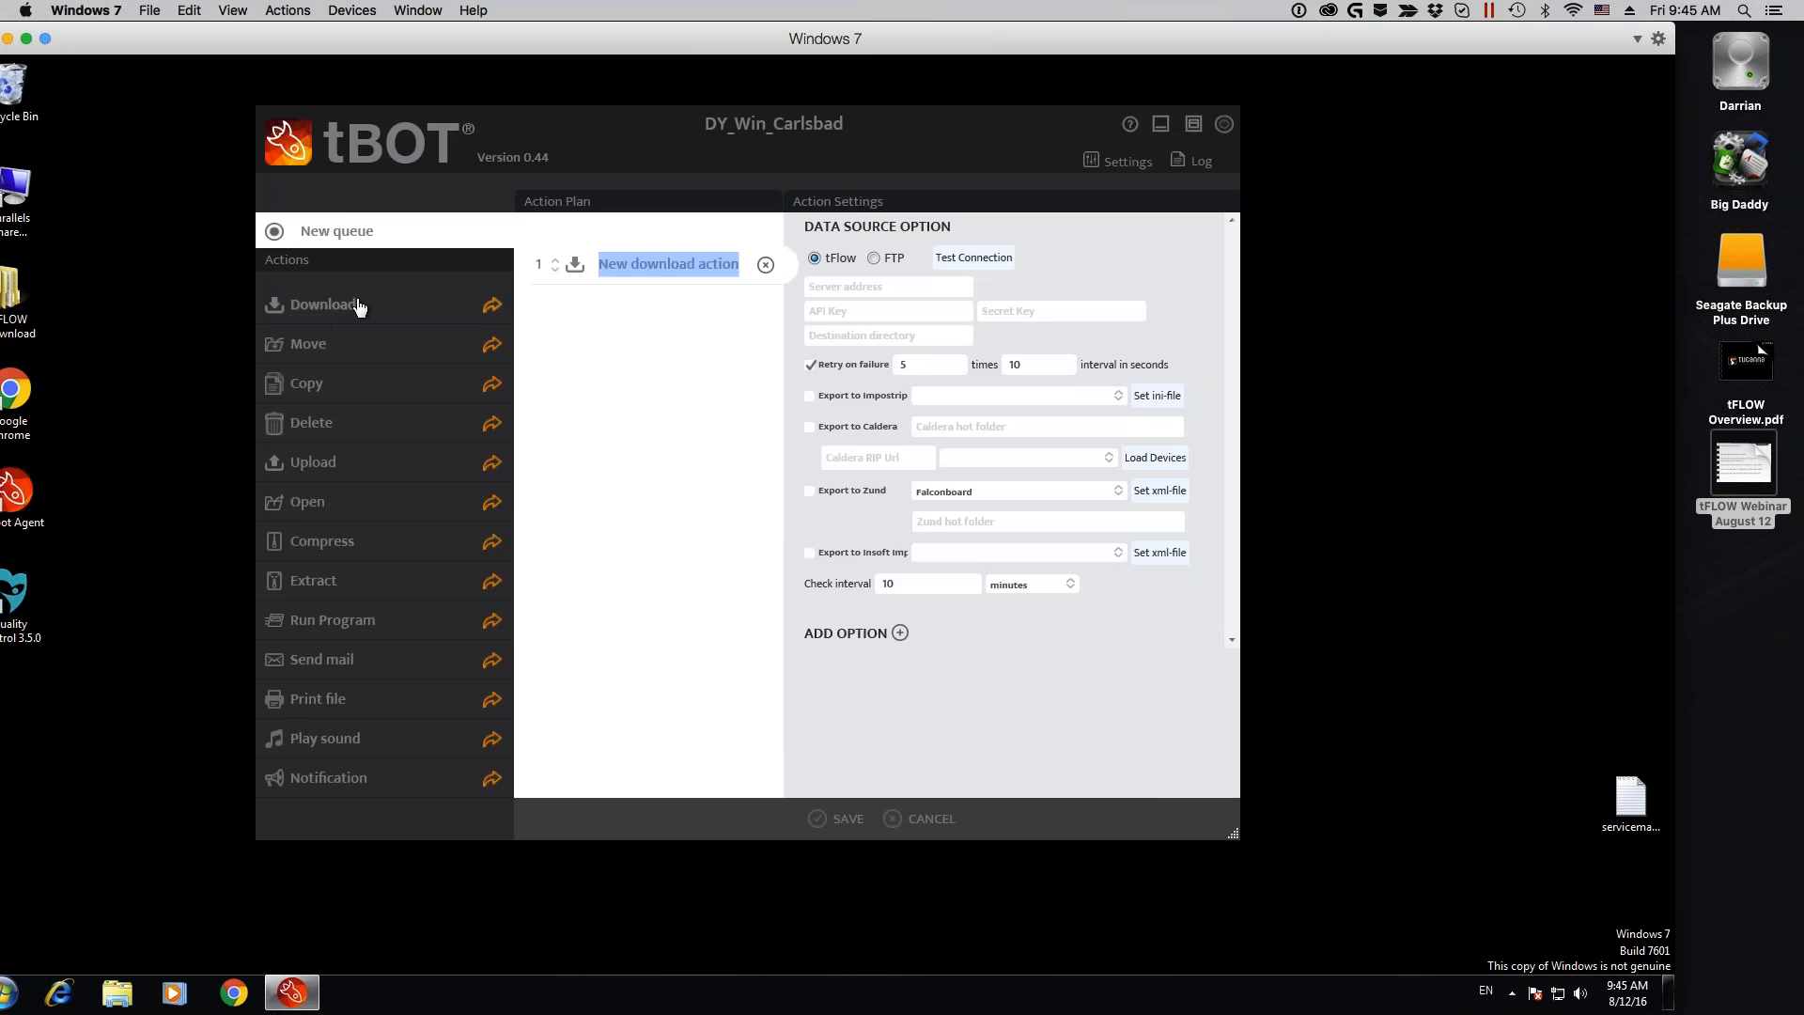
{"action": "left_click", "coordinate": [629, 267]}
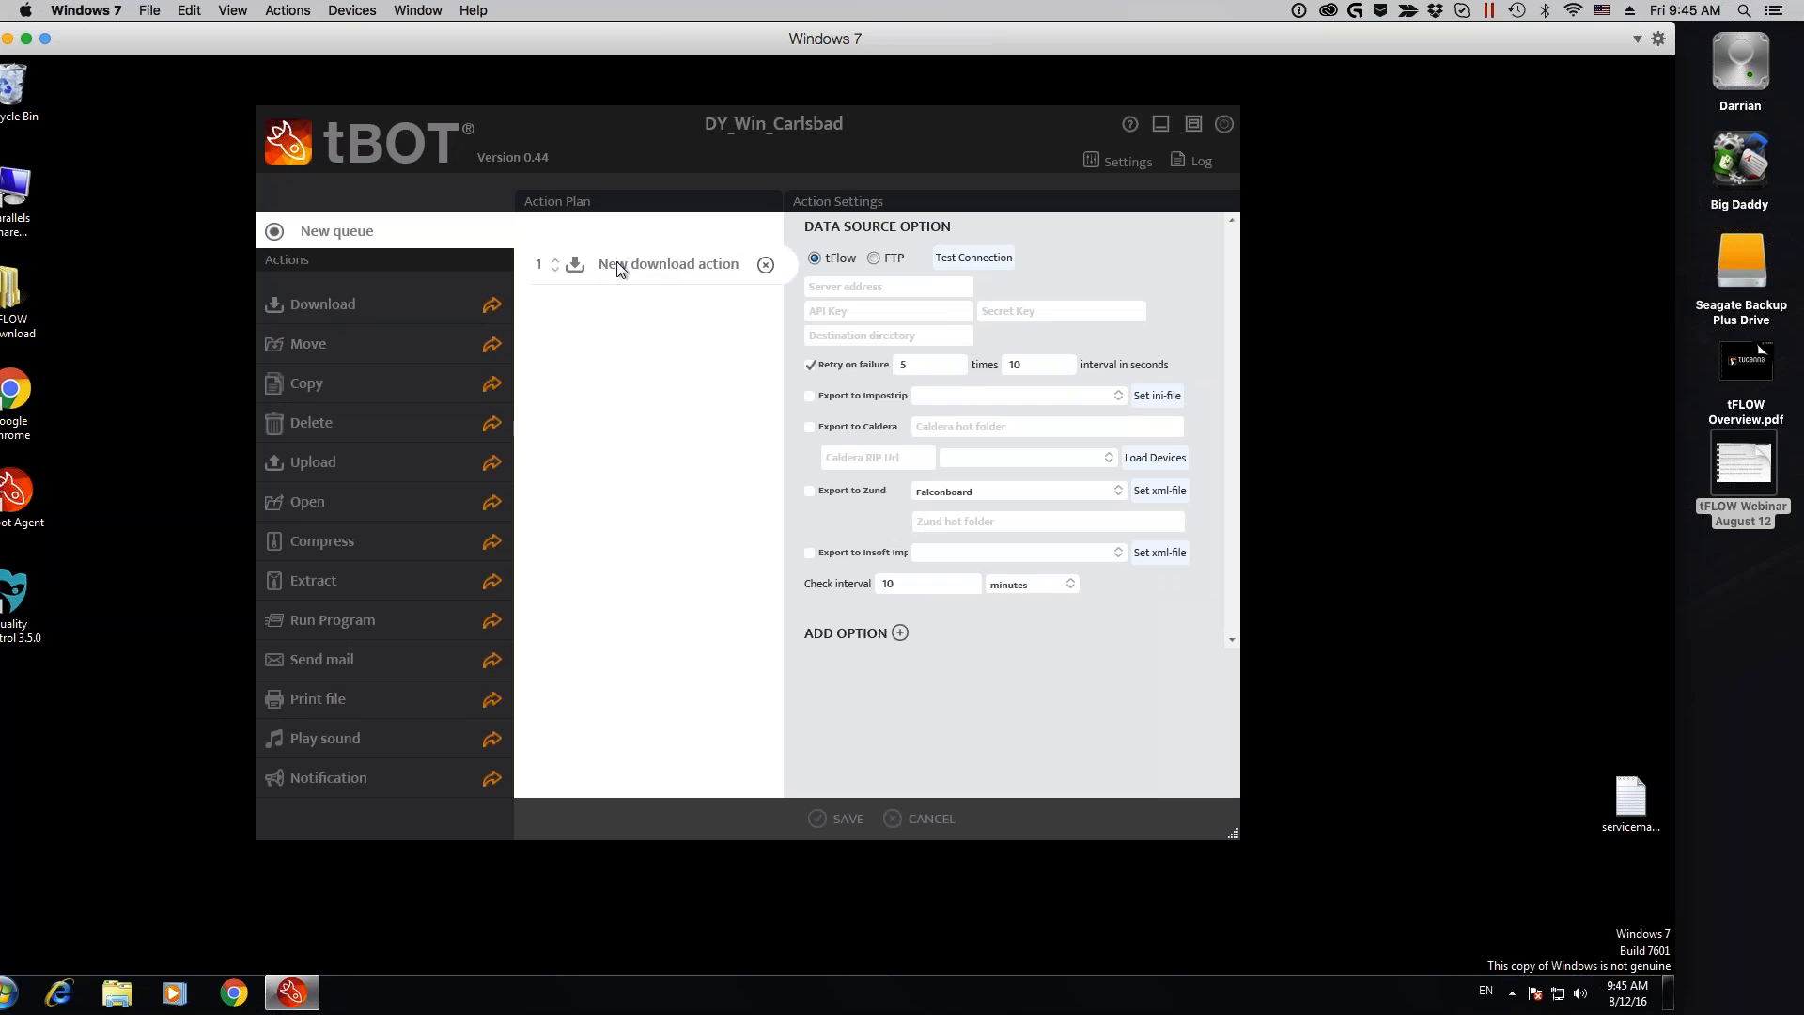
{"action": "key", "text": "ctrl+a"}
{"action": "key", "text": "BackSpace"}
{"action": "type", "text": "Download"}
Check the material choices for Export to Zund and add a Make sequential option to the Download action
{"action": "left_click", "coordinate": [960, 498]}
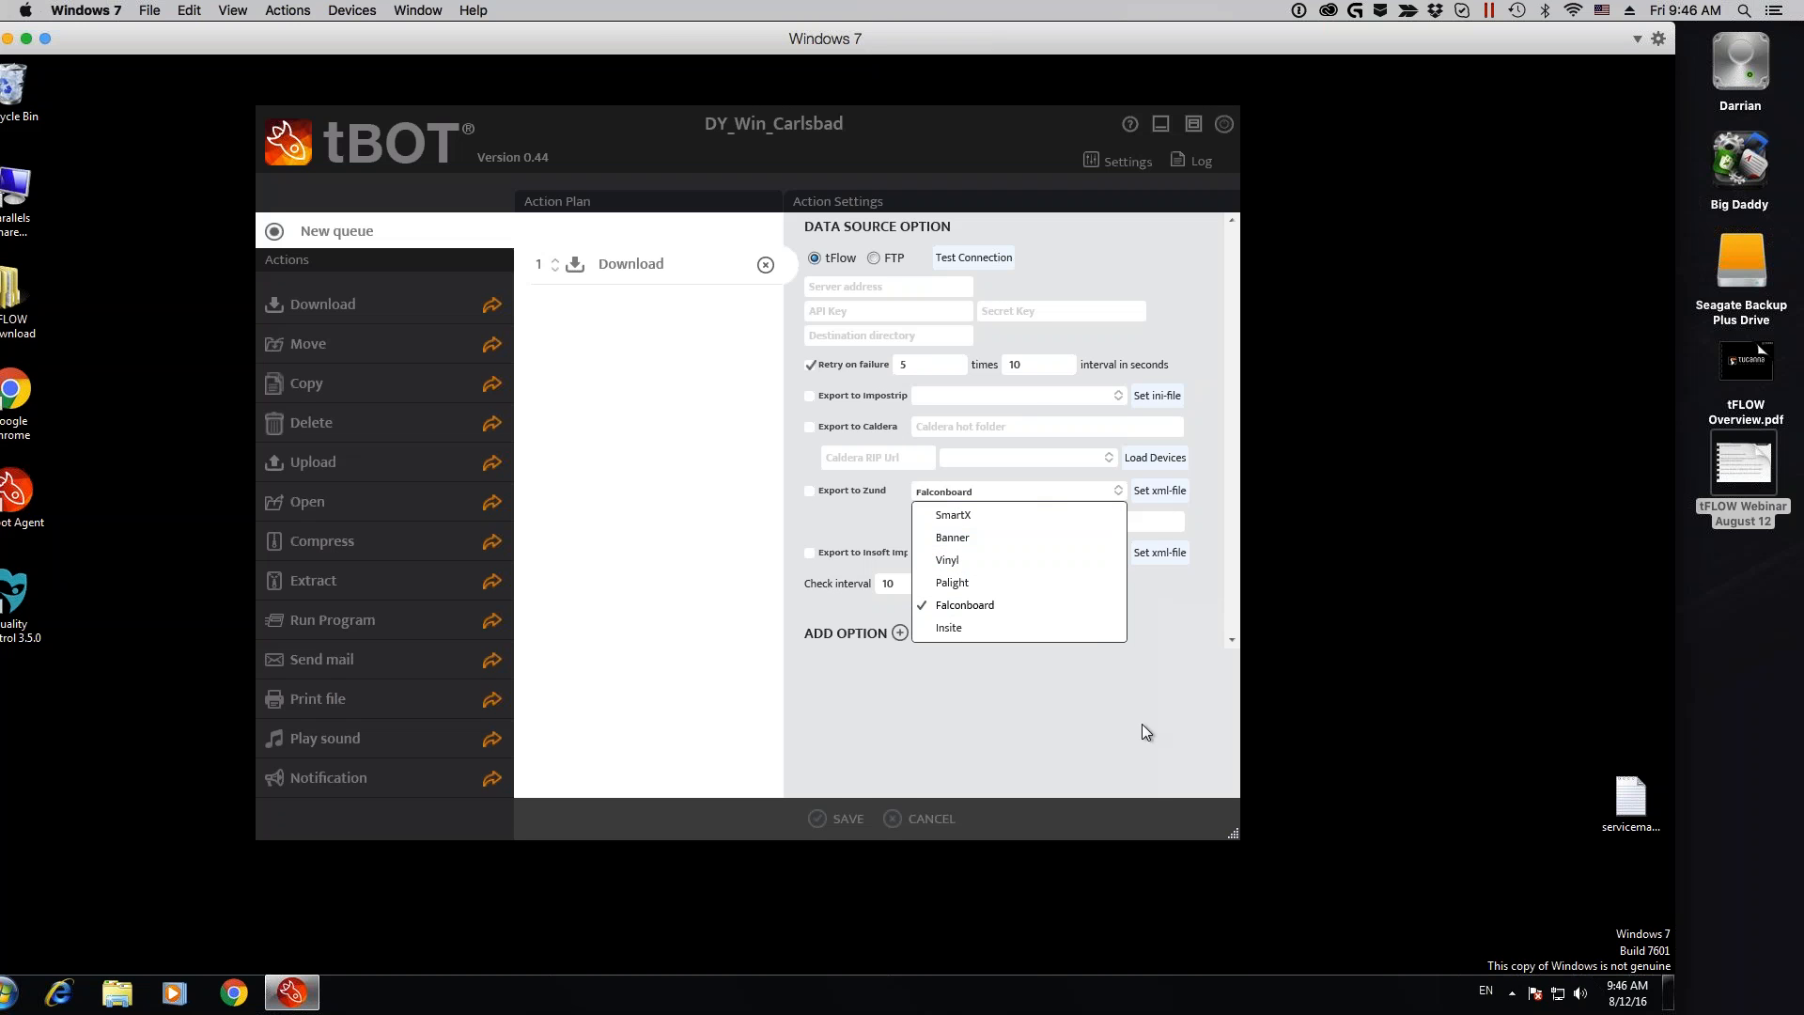
{"action": "left_click", "coordinate": [1062, 725]}
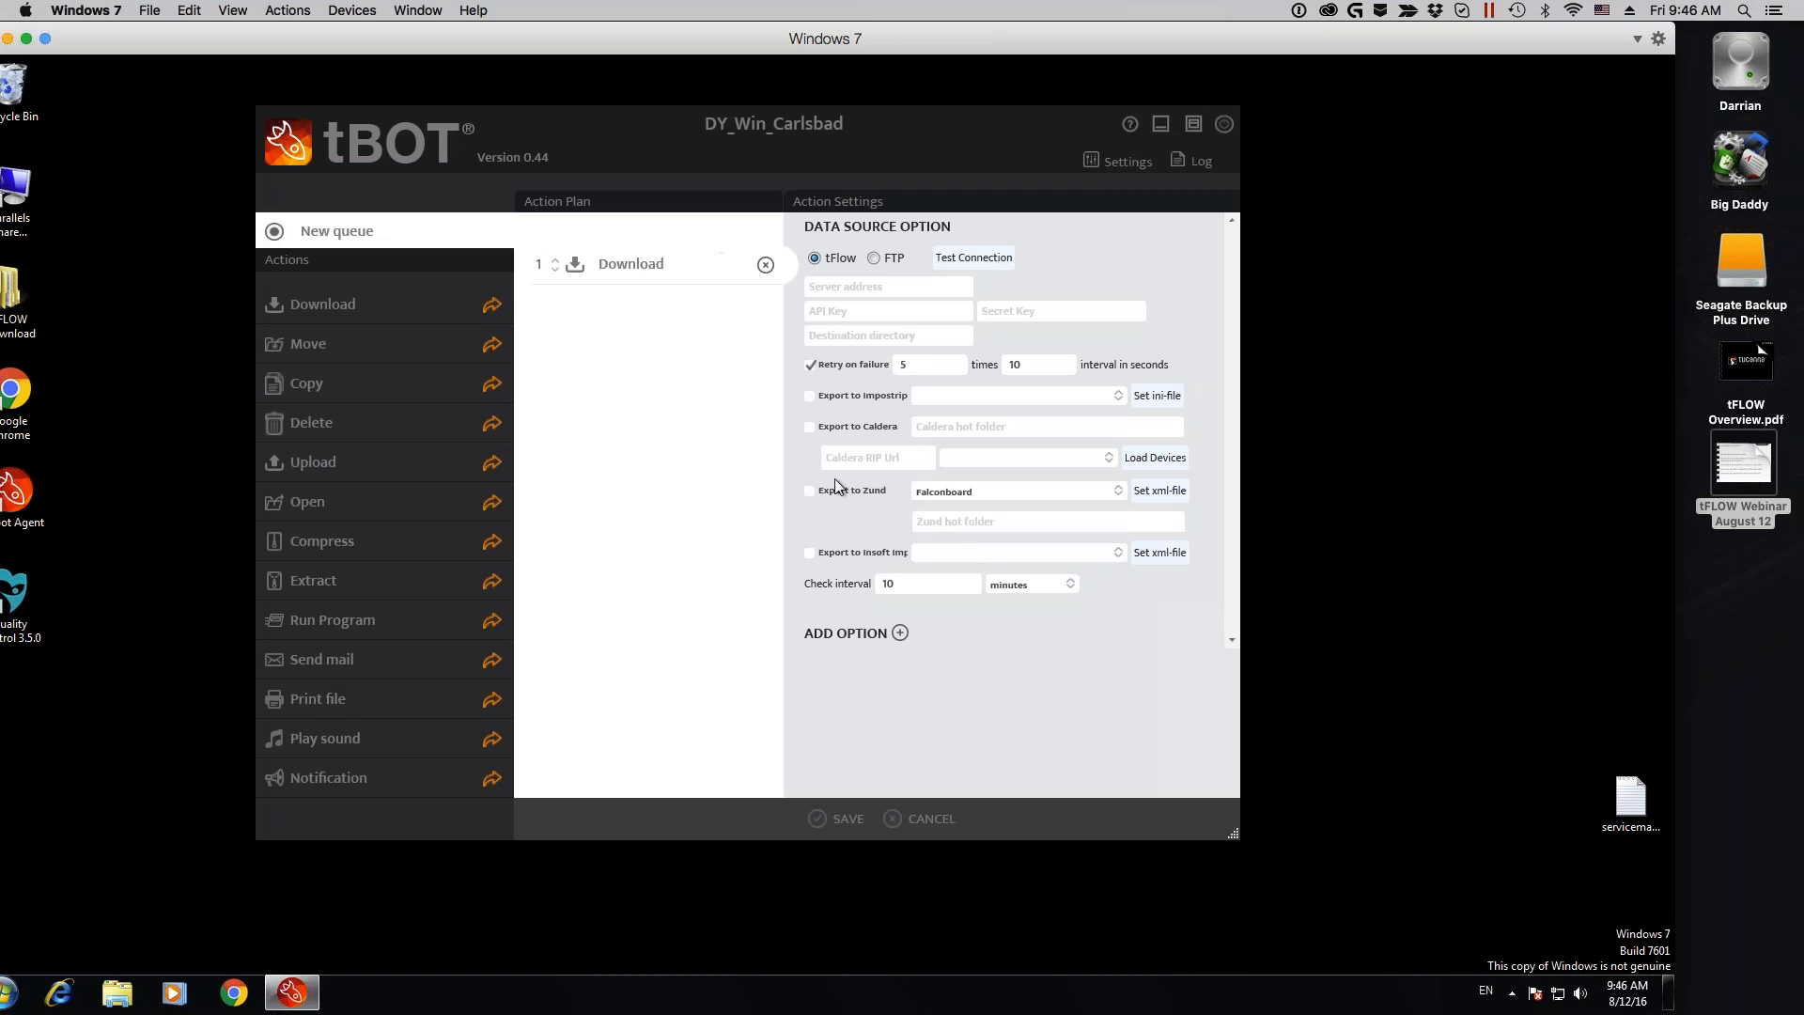
{"action": "left_click", "coordinate": [899, 632]}
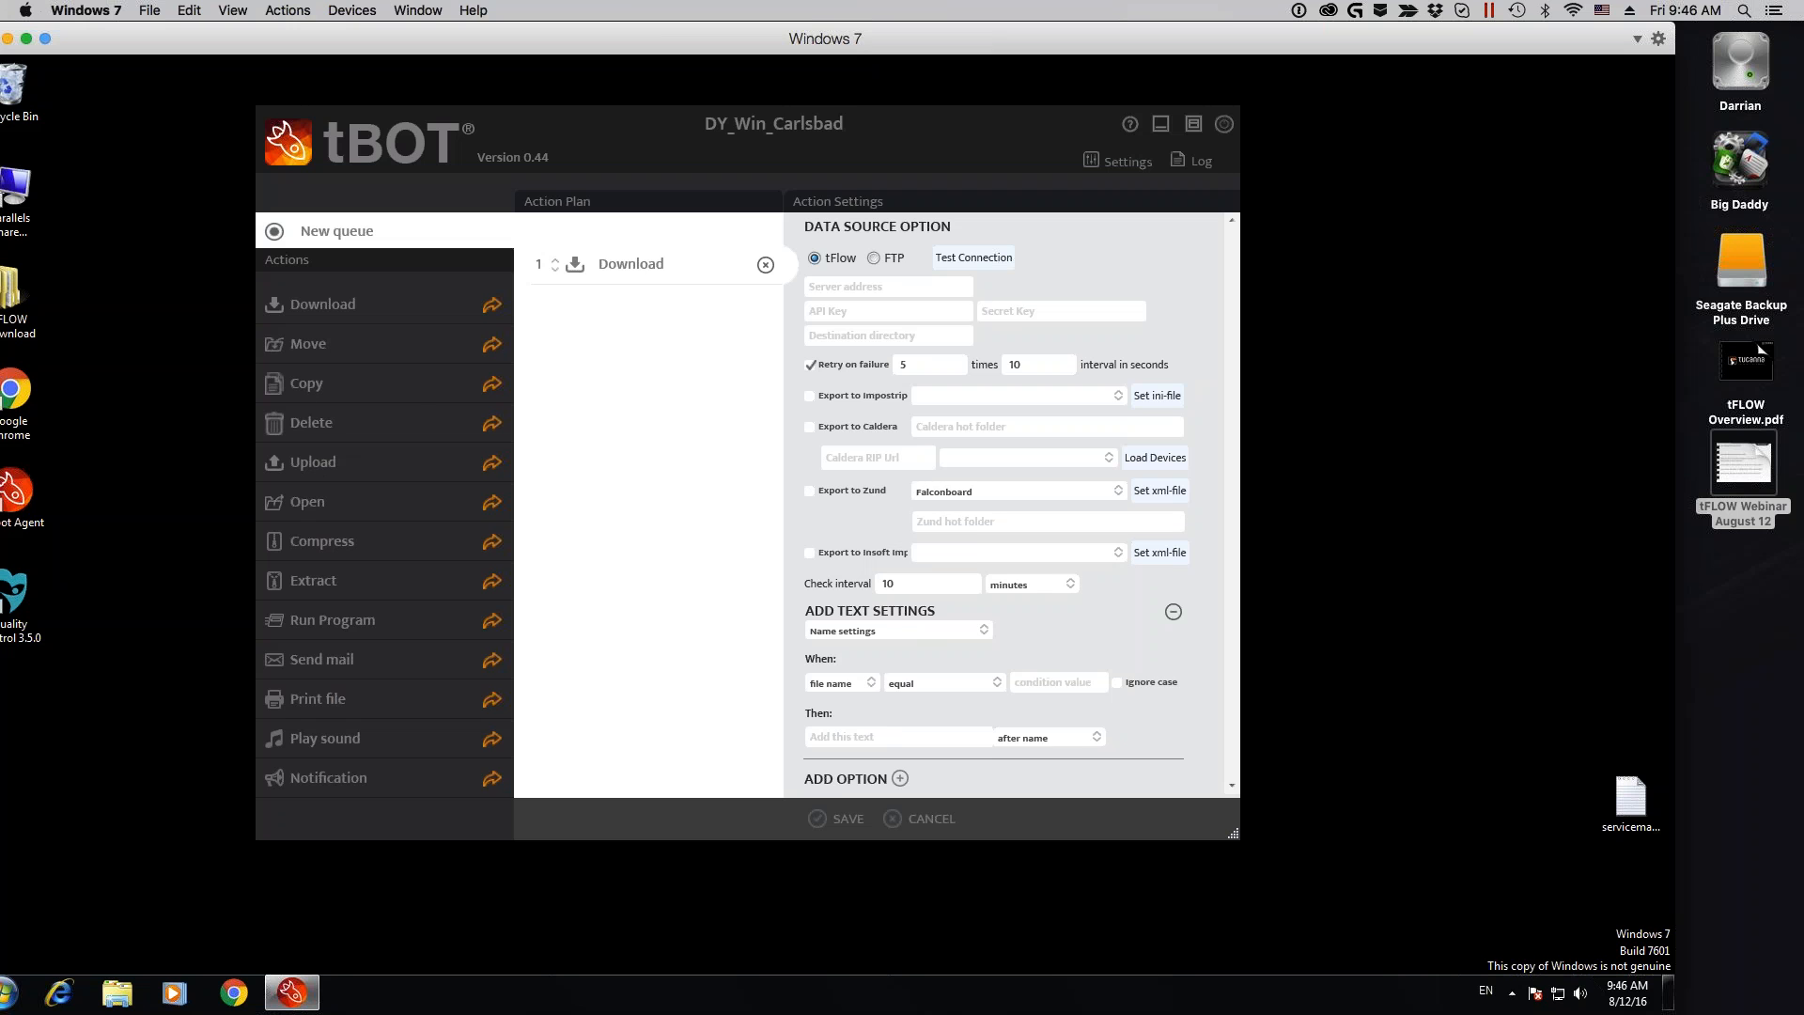
{"action": "left_click", "coordinate": [934, 632]}
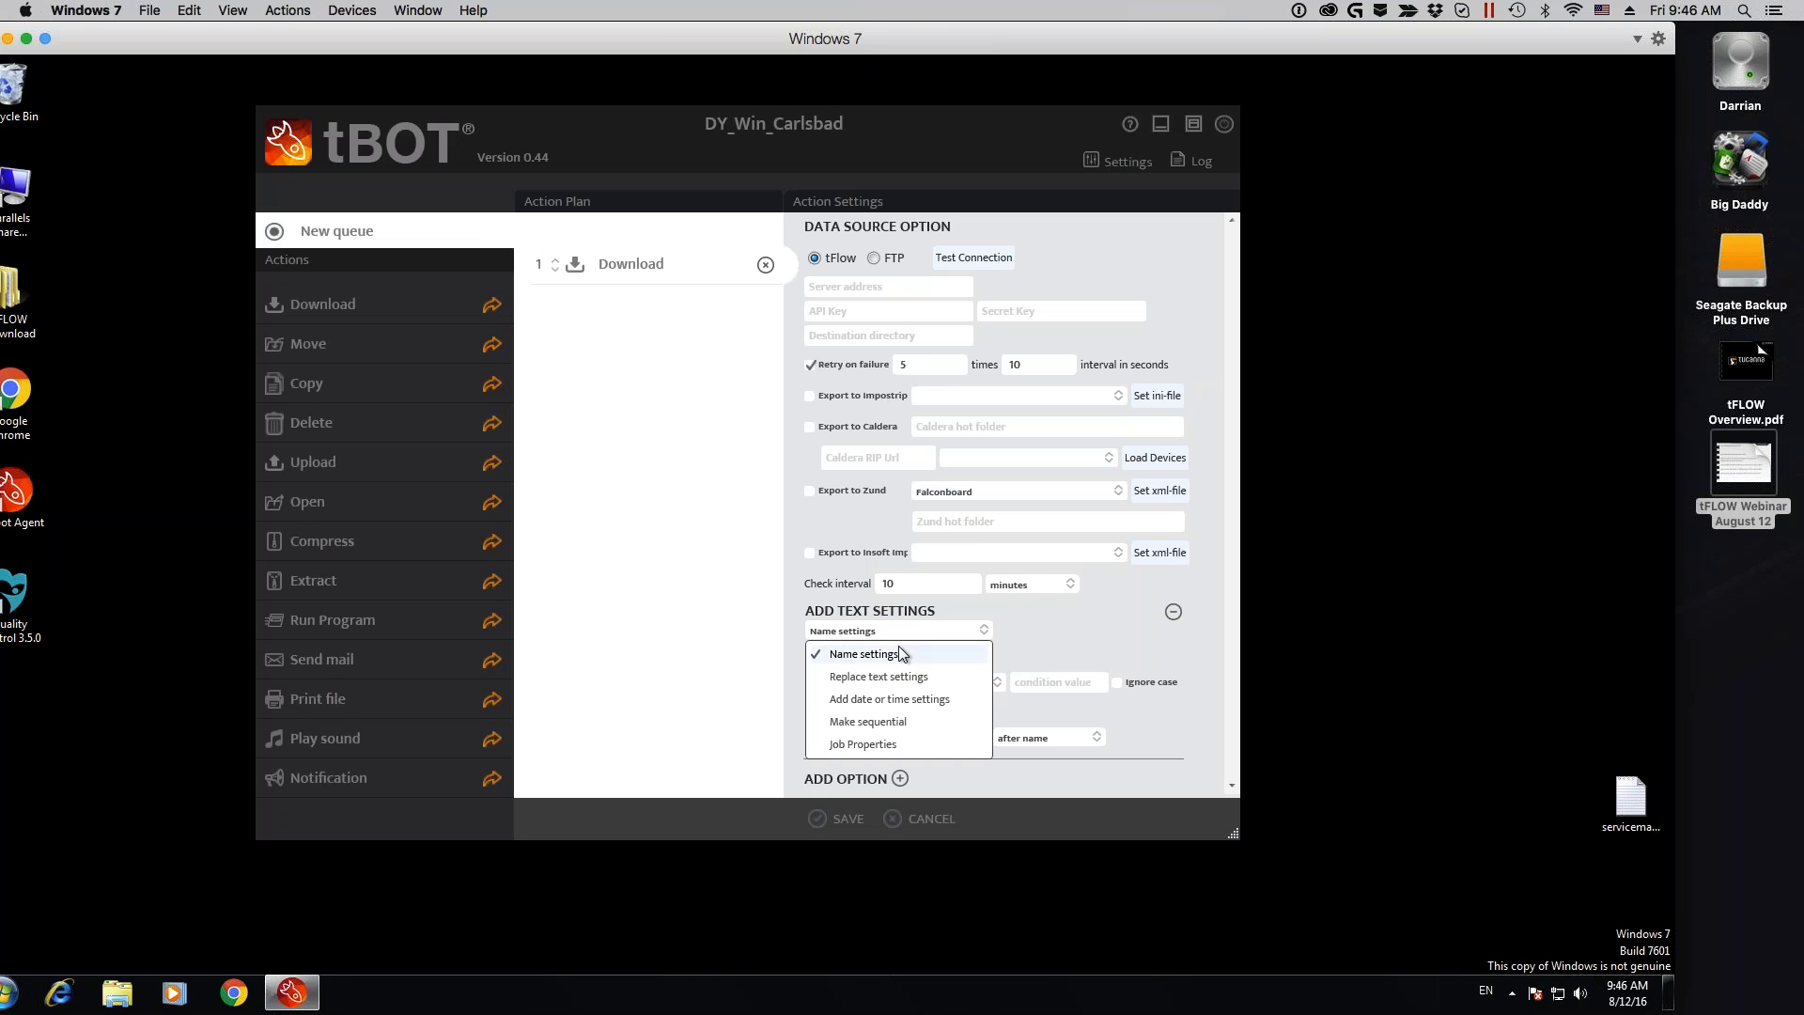
{"action": "left_click", "coordinate": [893, 701]}
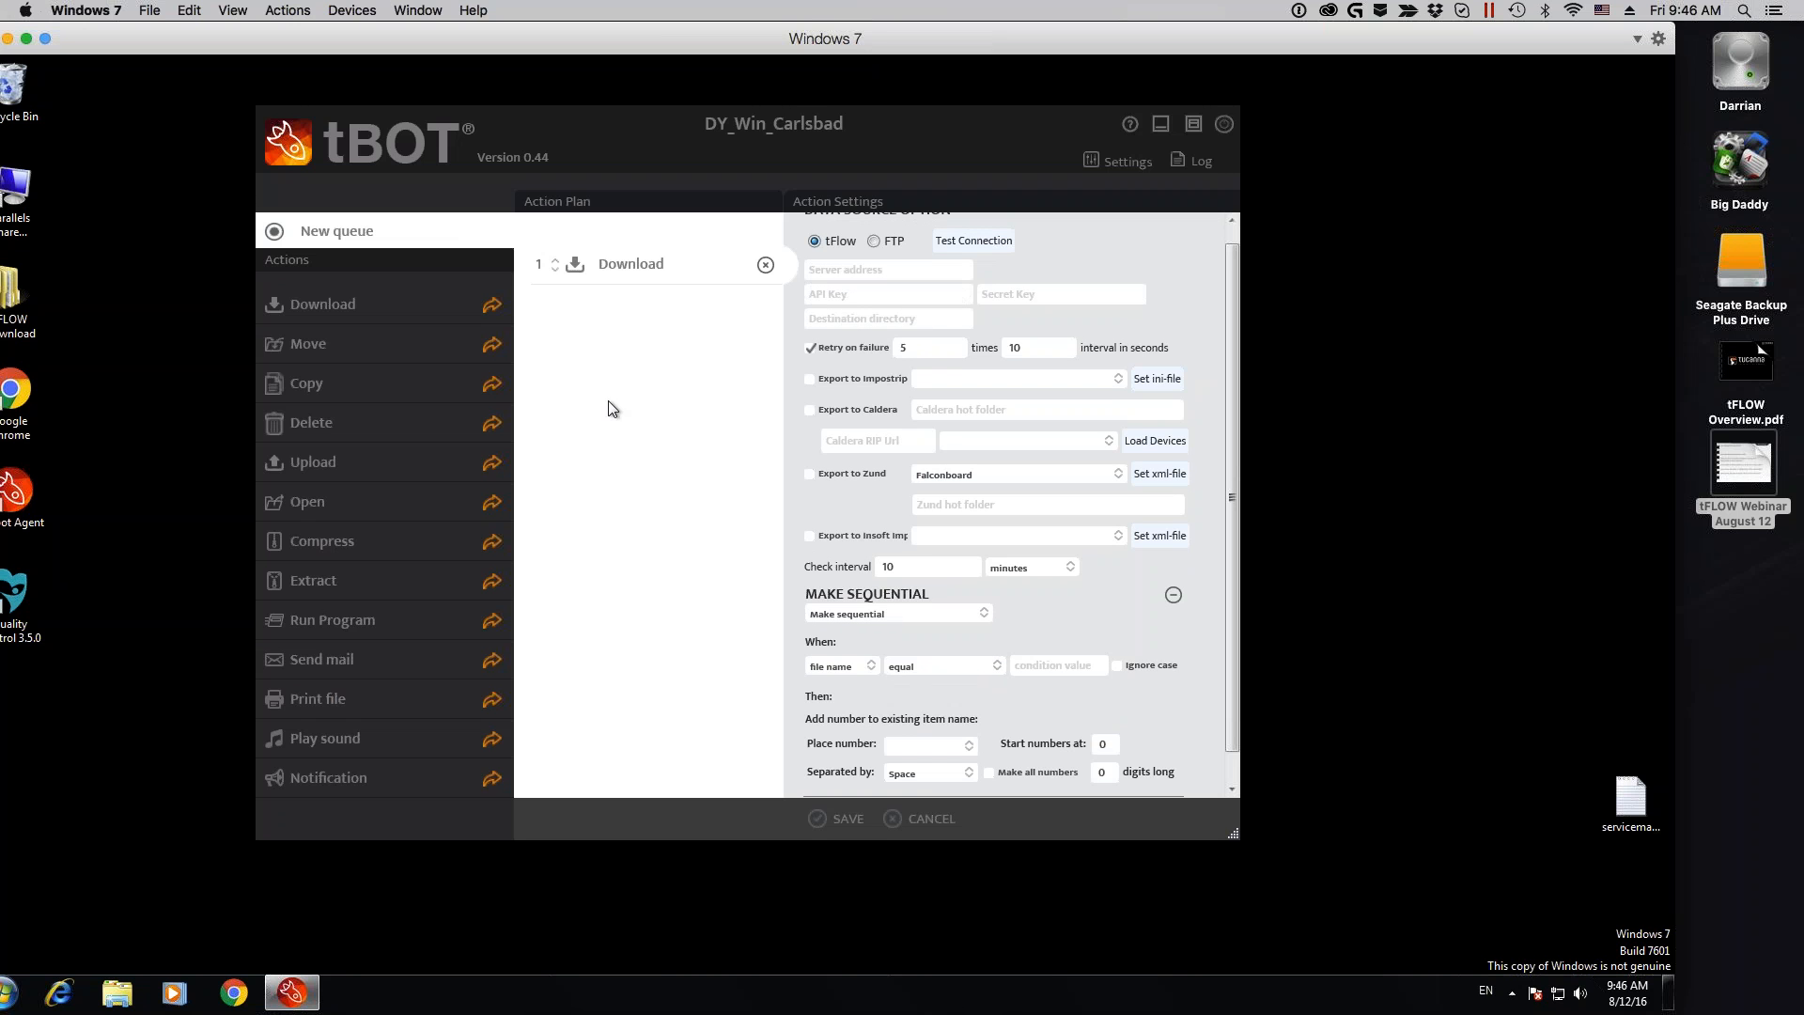
Add Move, Compress and Send mail actions after the Download action in the action plan
{"action": "left_click_drag", "start_coordinate": [362, 346], "coordinate": [543, 365]}
{"action": "left_click_drag", "start_coordinate": [387, 537], "coordinate": [620, 344]}
{"action": "left_click_drag", "start_coordinate": [411, 658], "coordinate": [564, 375]}
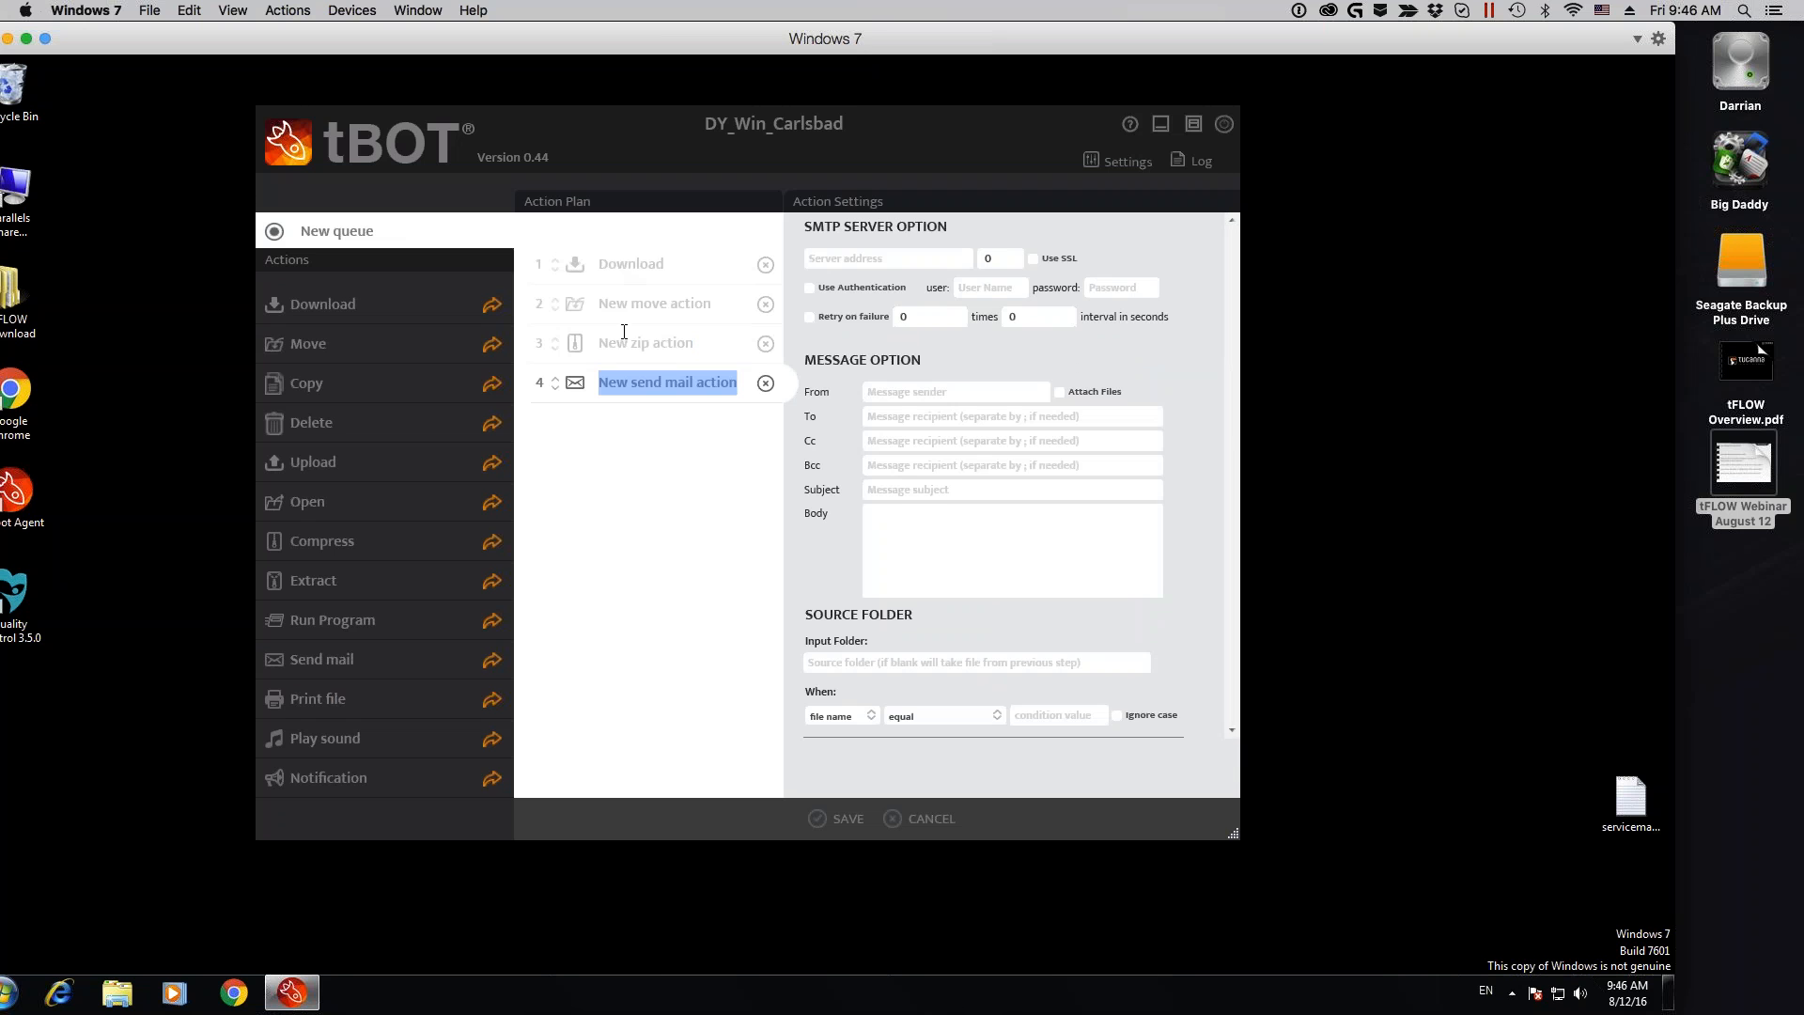
Review the settings of the move, zip and send mail actions and discard the new queue
{"action": "left_click", "coordinate": [628, 303]}
{"action": "left_click", "coordinate": [650, 342]}
{"action": "left_click", "coordinate": [645, 382]}
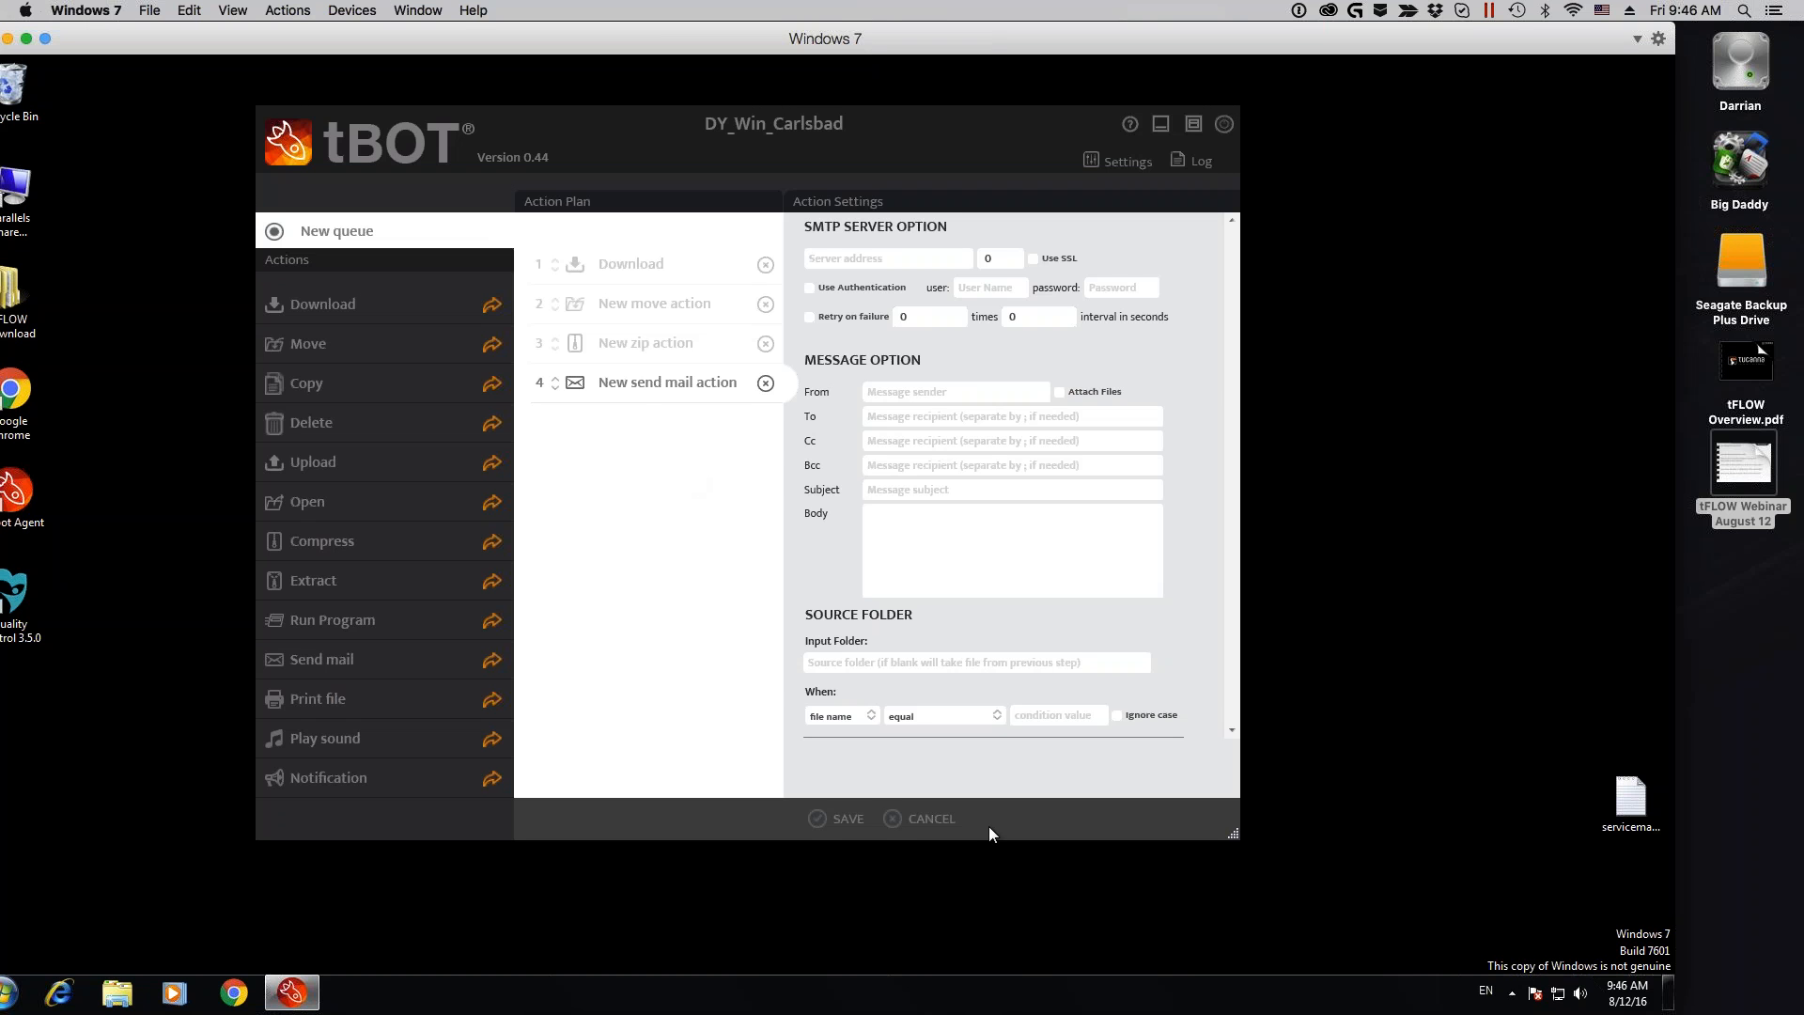
{"action": "left_click", "coordinate": [926, 818]}
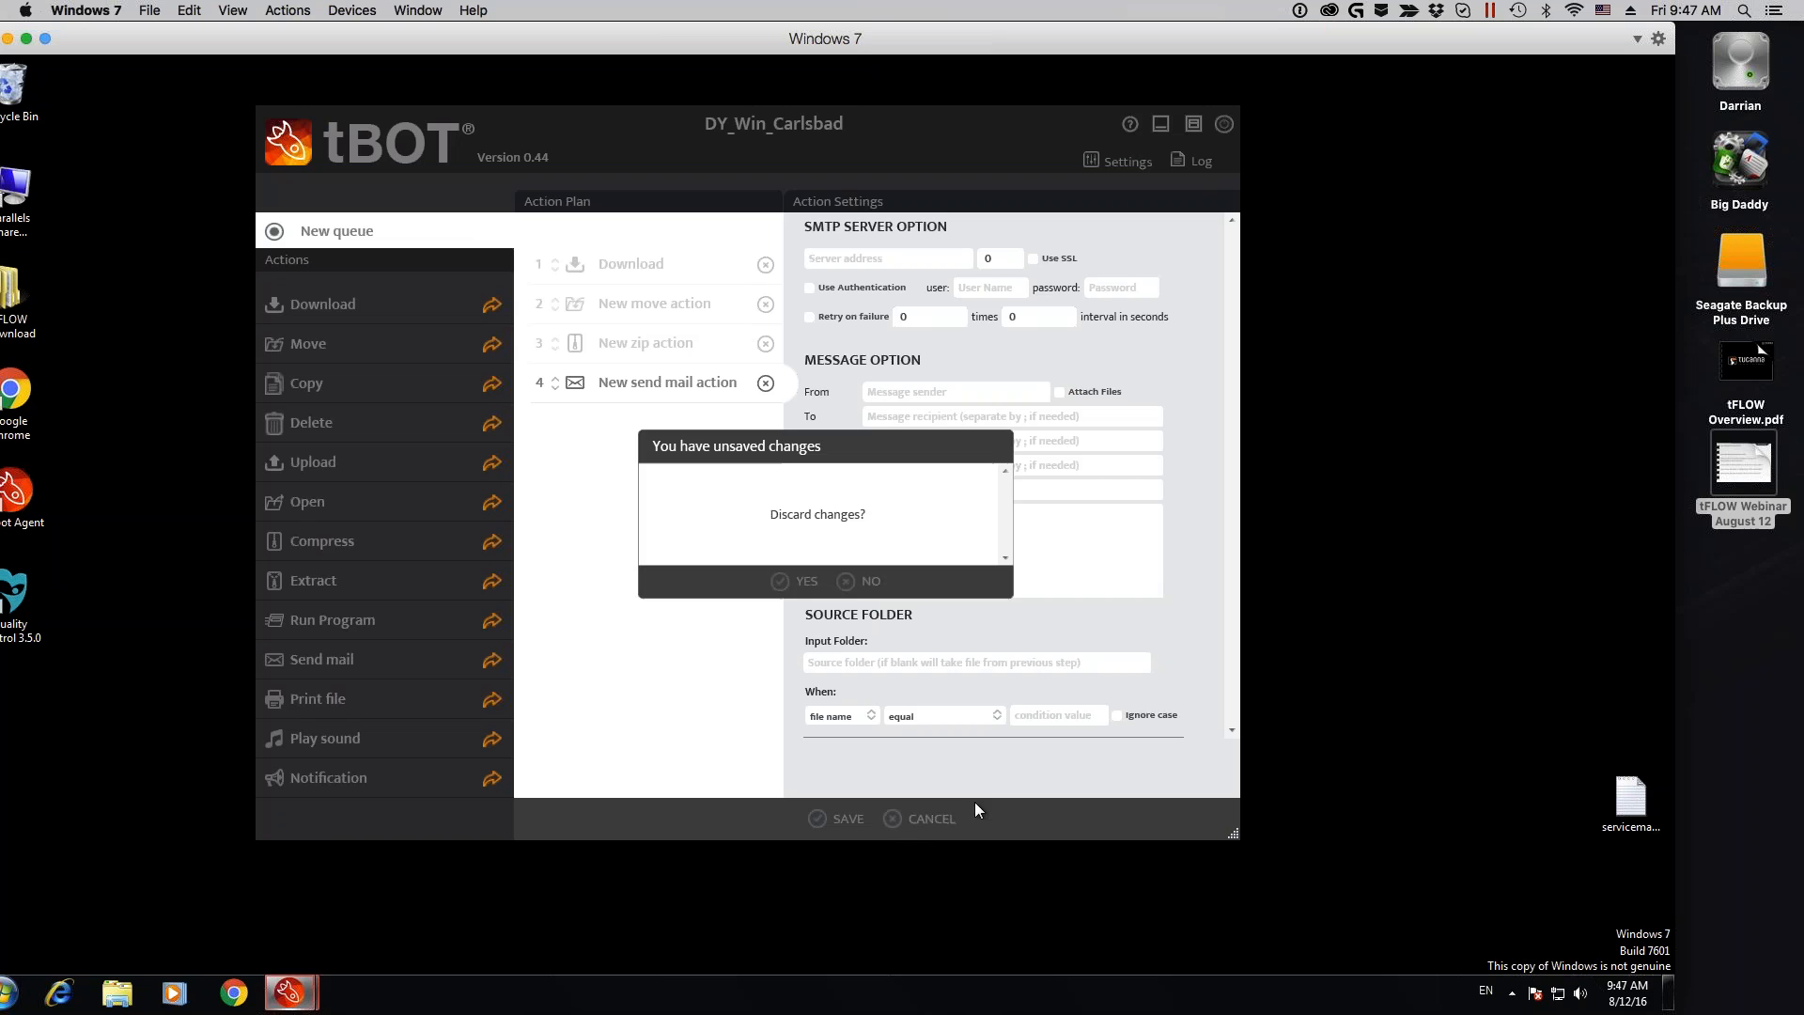
{"action": "left_click", "coordinate": [818, 580]}
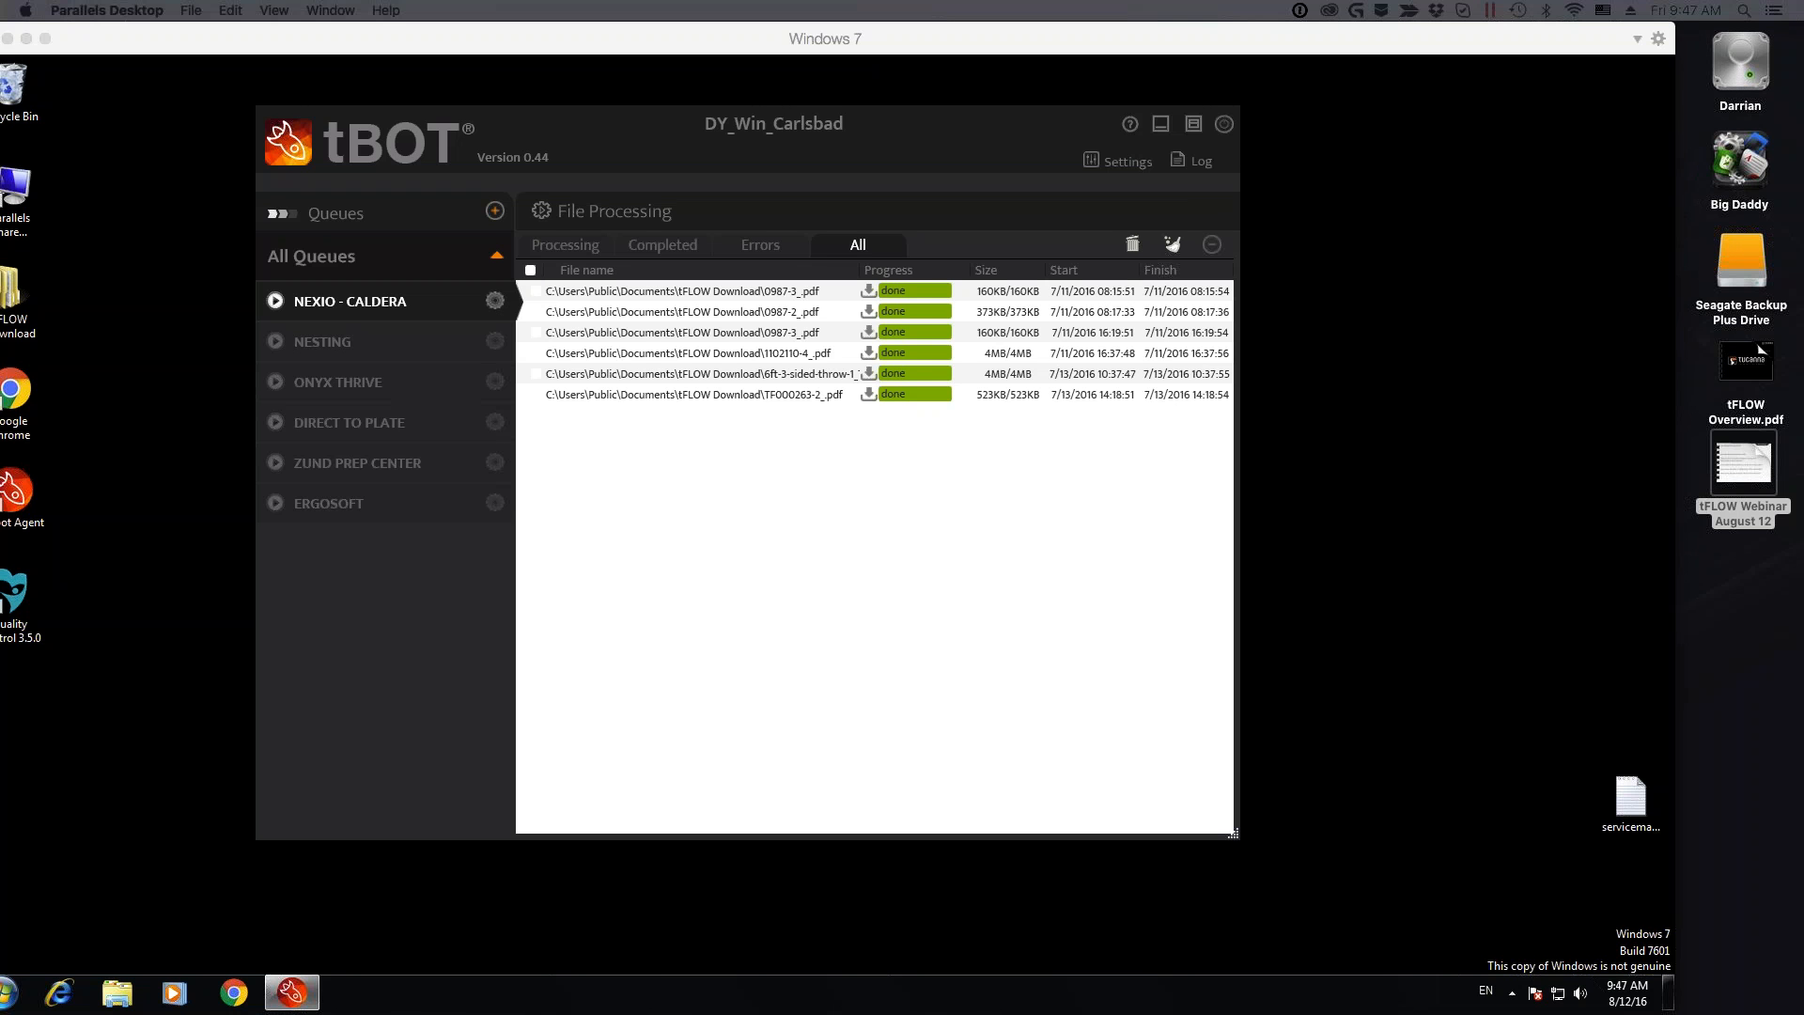
Switch to Chrome and open the tFLOW API documentation at 107.191.33.30:9040/apidoc
{"action": "mouse_move", "coordinate": [744, 1007]}
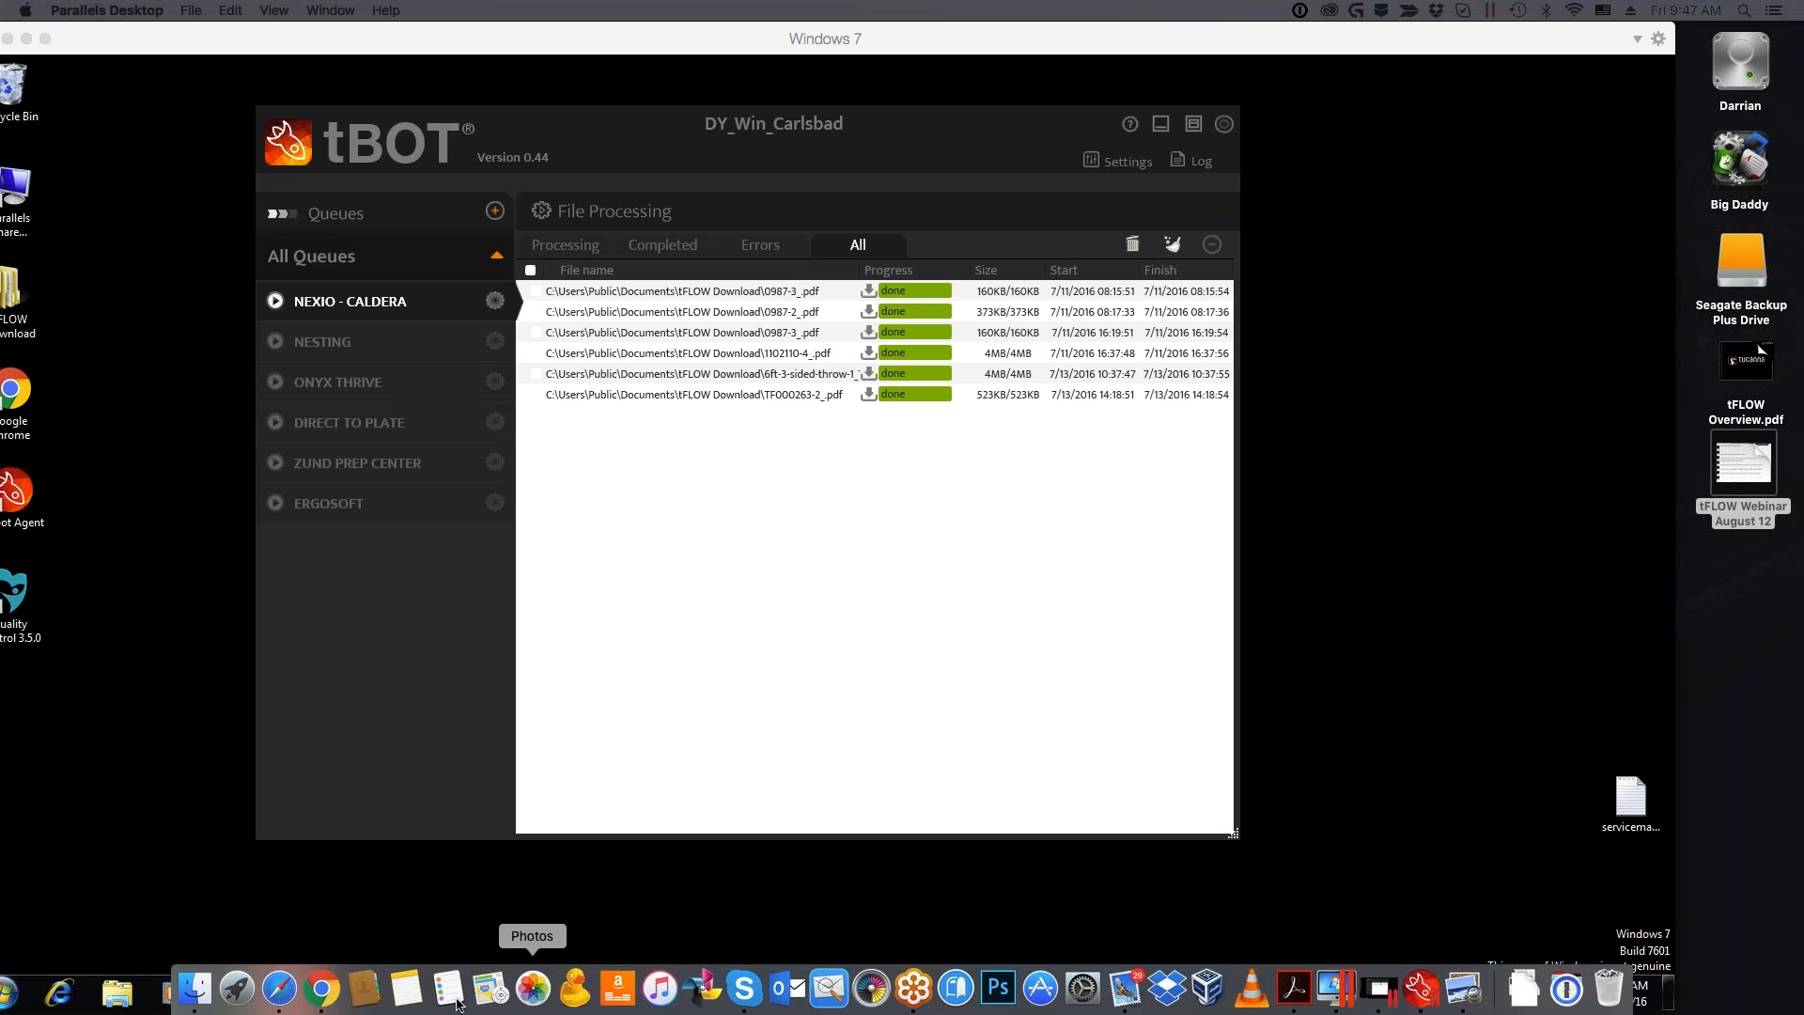
{"action": "left_click", "coordinate": [321, 989]}
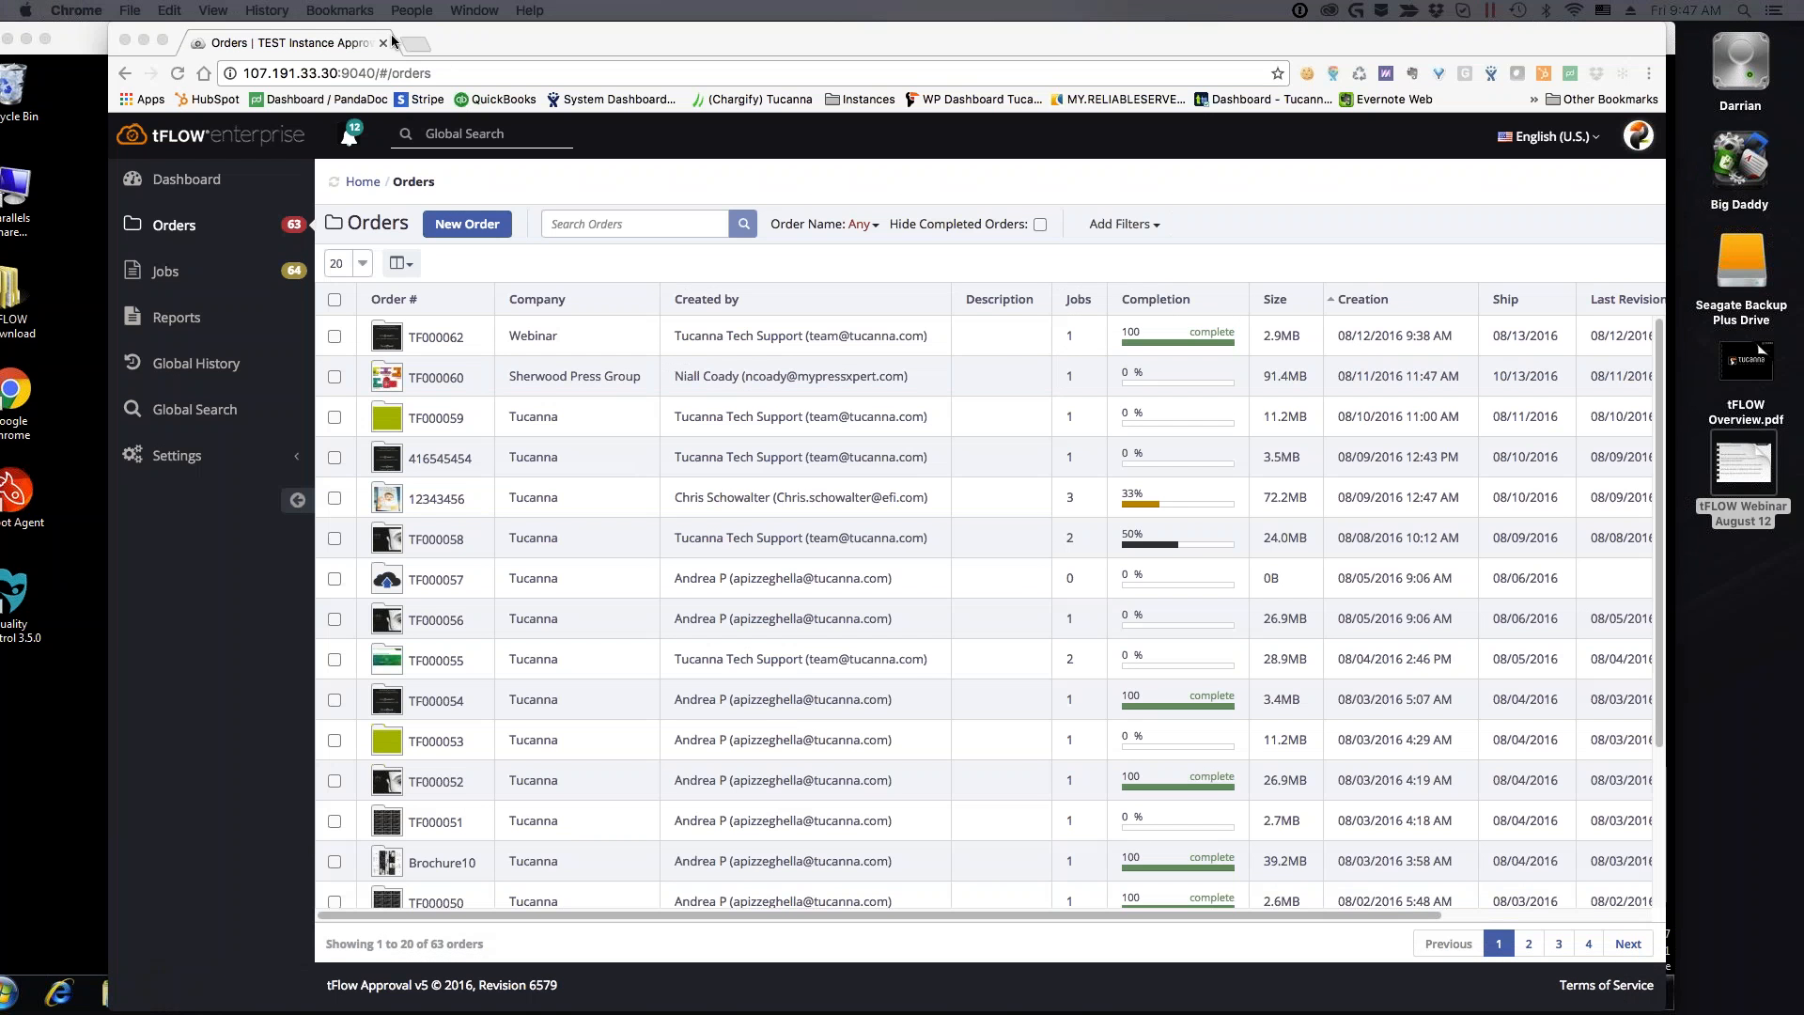
{"action": "left_click", "coordinate": [399, 74]}
{"action": "left_click", "coordinate": [400, 73]}
{"action": "left_click_drag", "start_coordinate": [389, 74], "coordinate": [625, 81]}
{"action": "key", "text": "BackSpace"}
{"action": "key", "text": "BackSpace"}
{"action": "type", "text": "apidoc"}
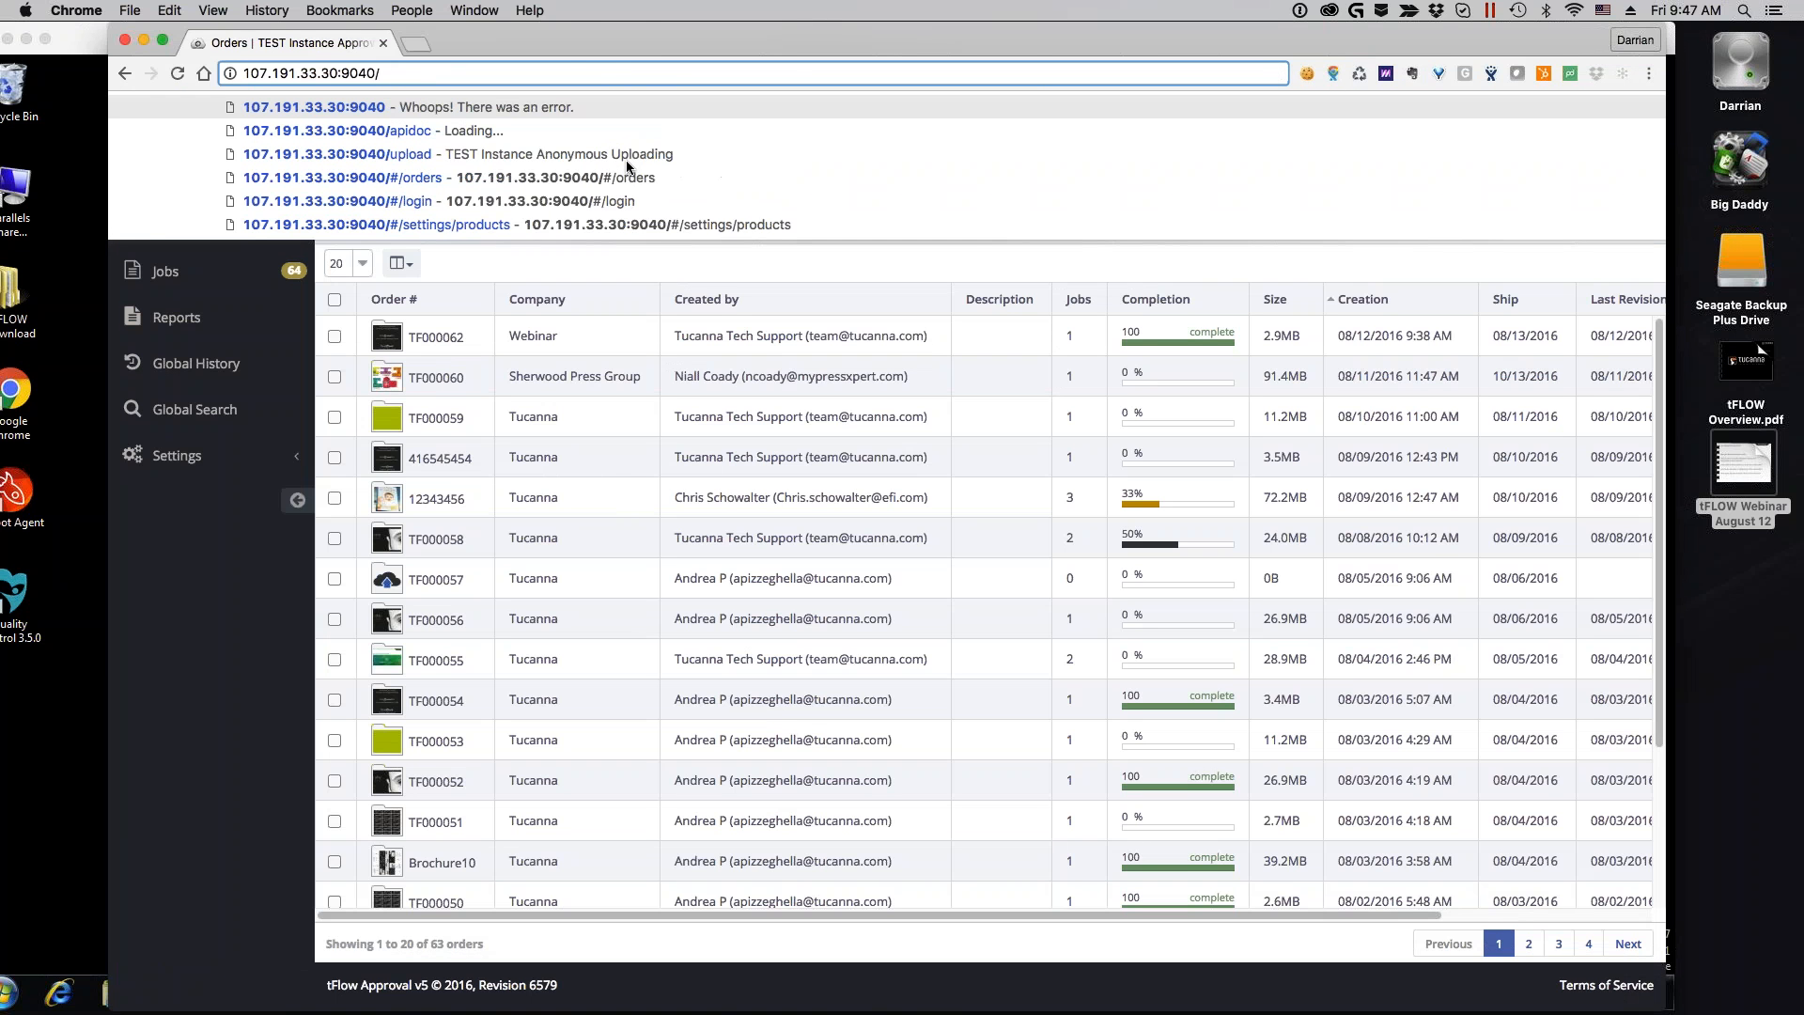
{"action": "key", "text": "Return"}
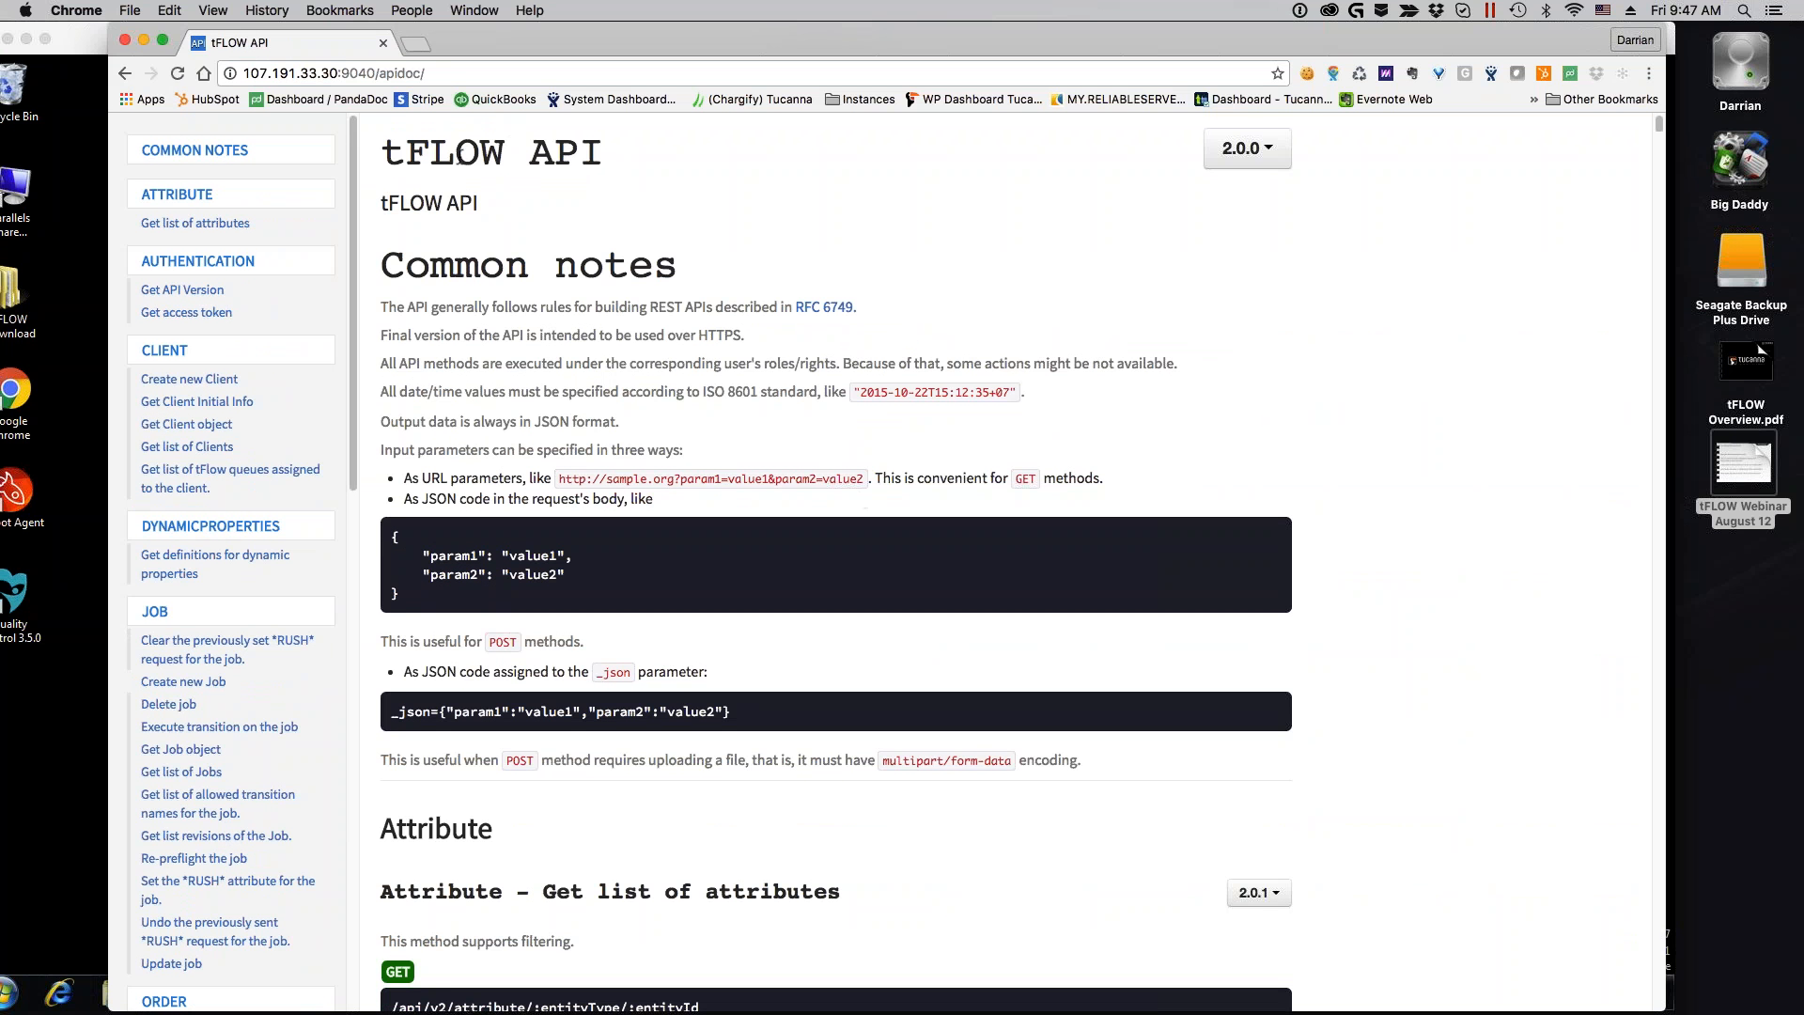
{"action": "left_click_drag", "start_coordinate": [405, 151], "coordinate": [603, 147]}
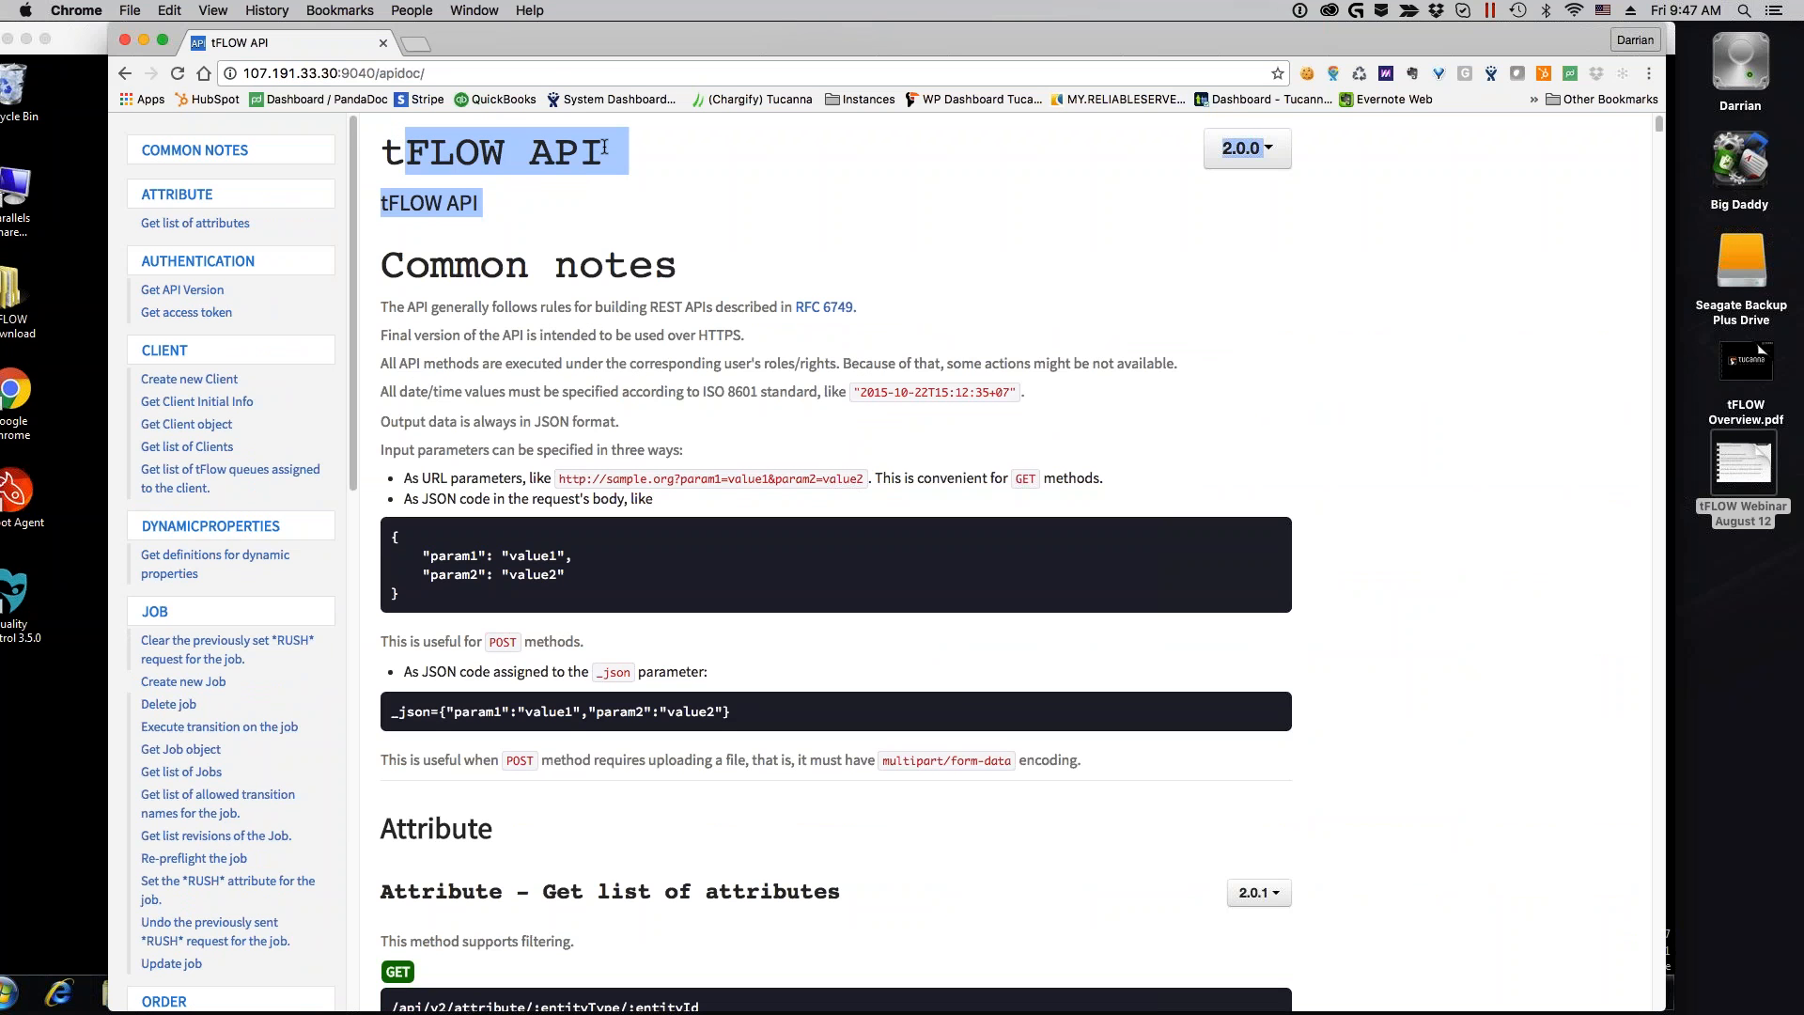
{"action": "left_click", "coordinate": [575, 152]}
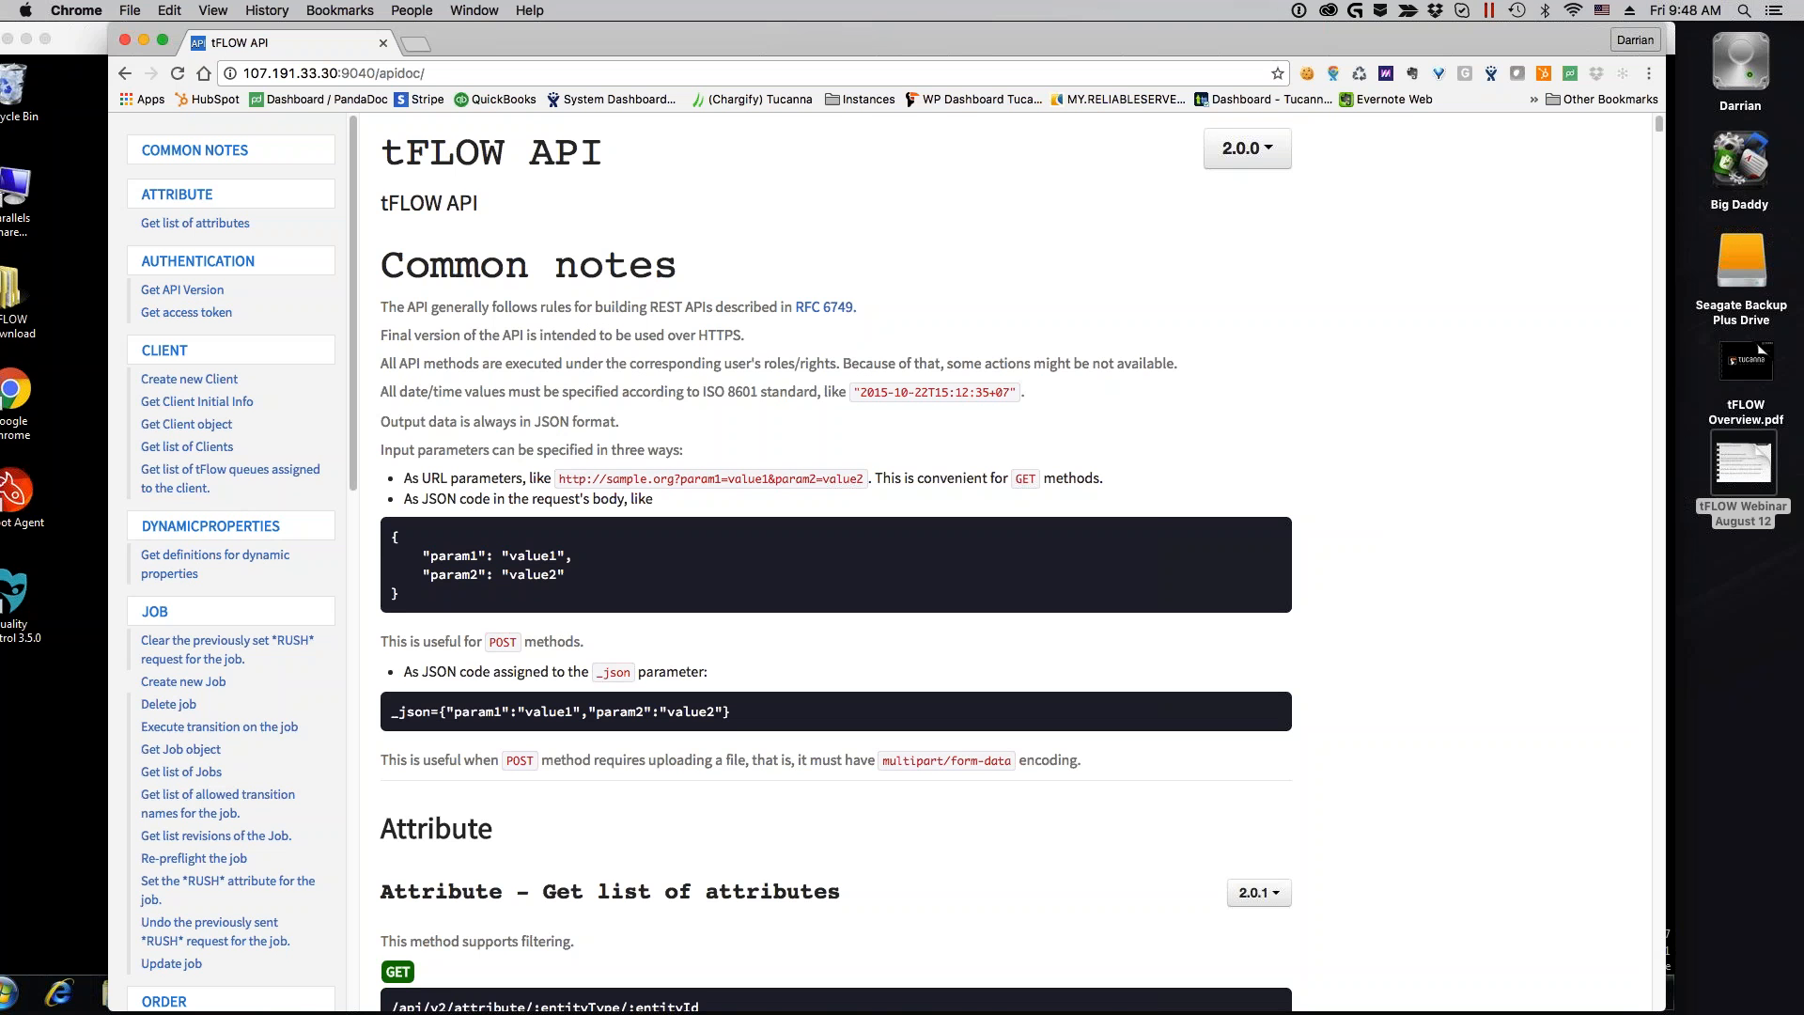
{"action": "key", "text": "super+Tab"}
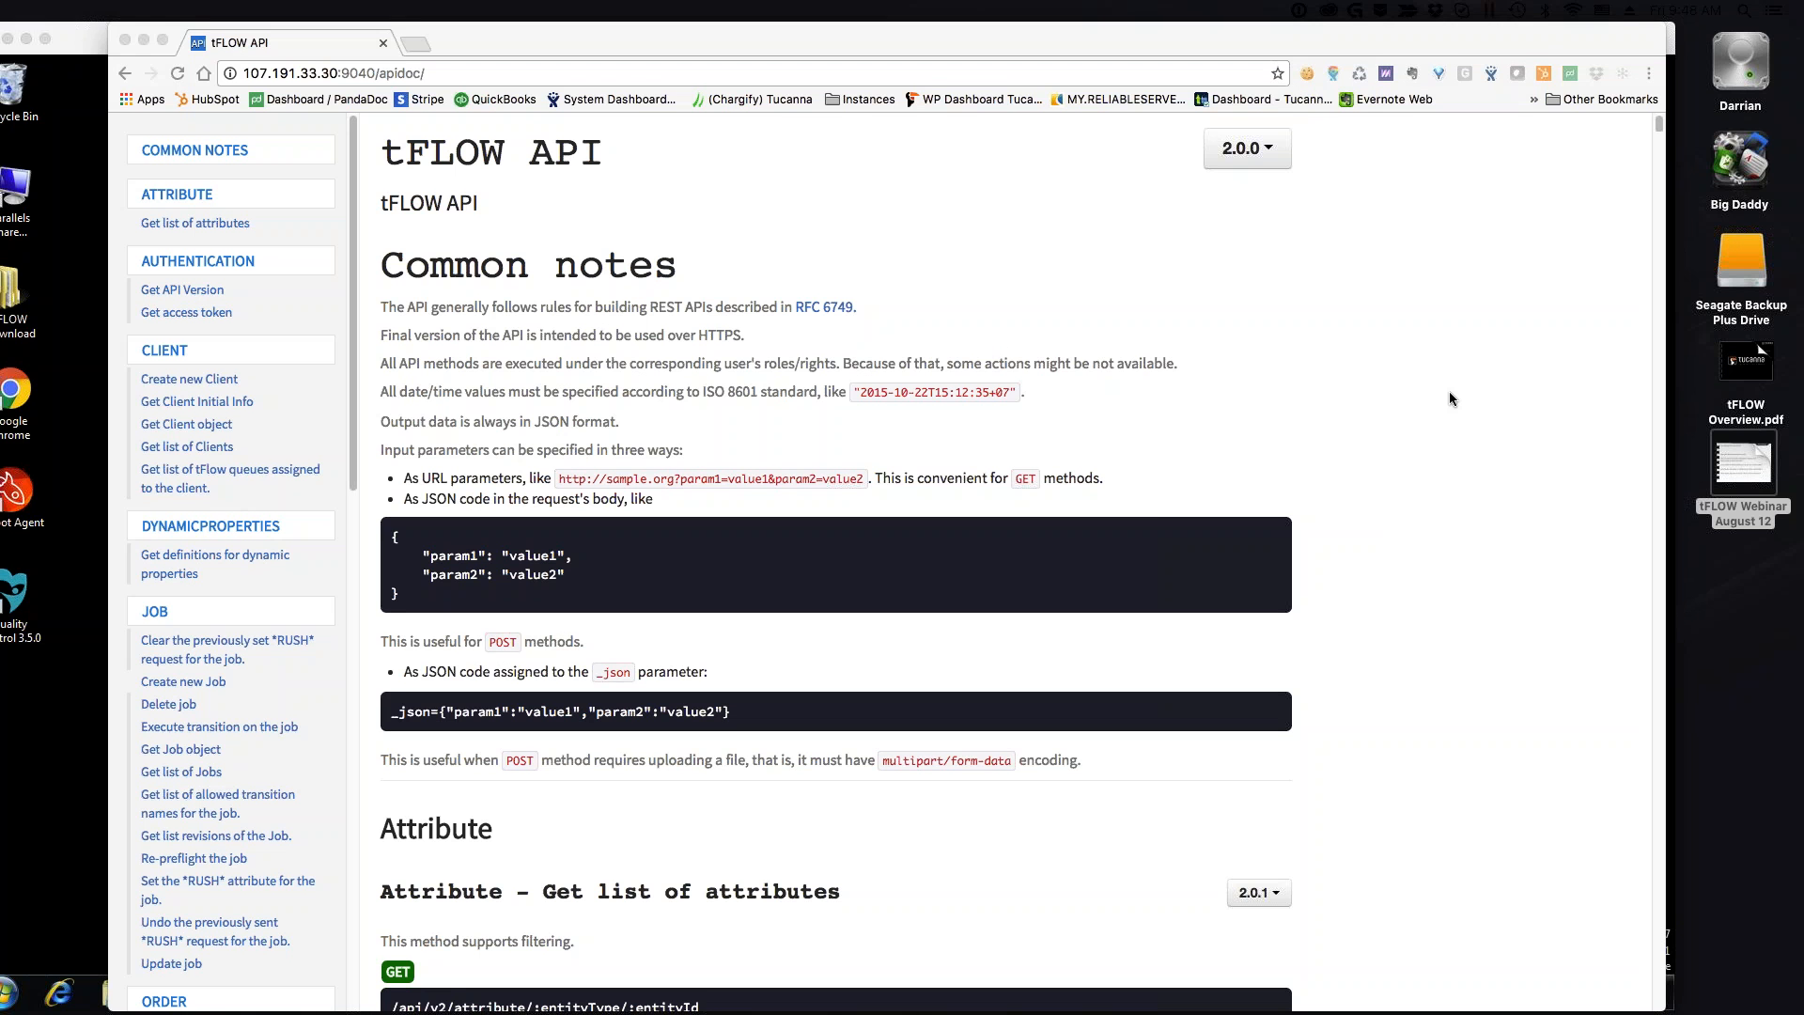
{"action": "left_click", "coordinate": [1320, 479]}
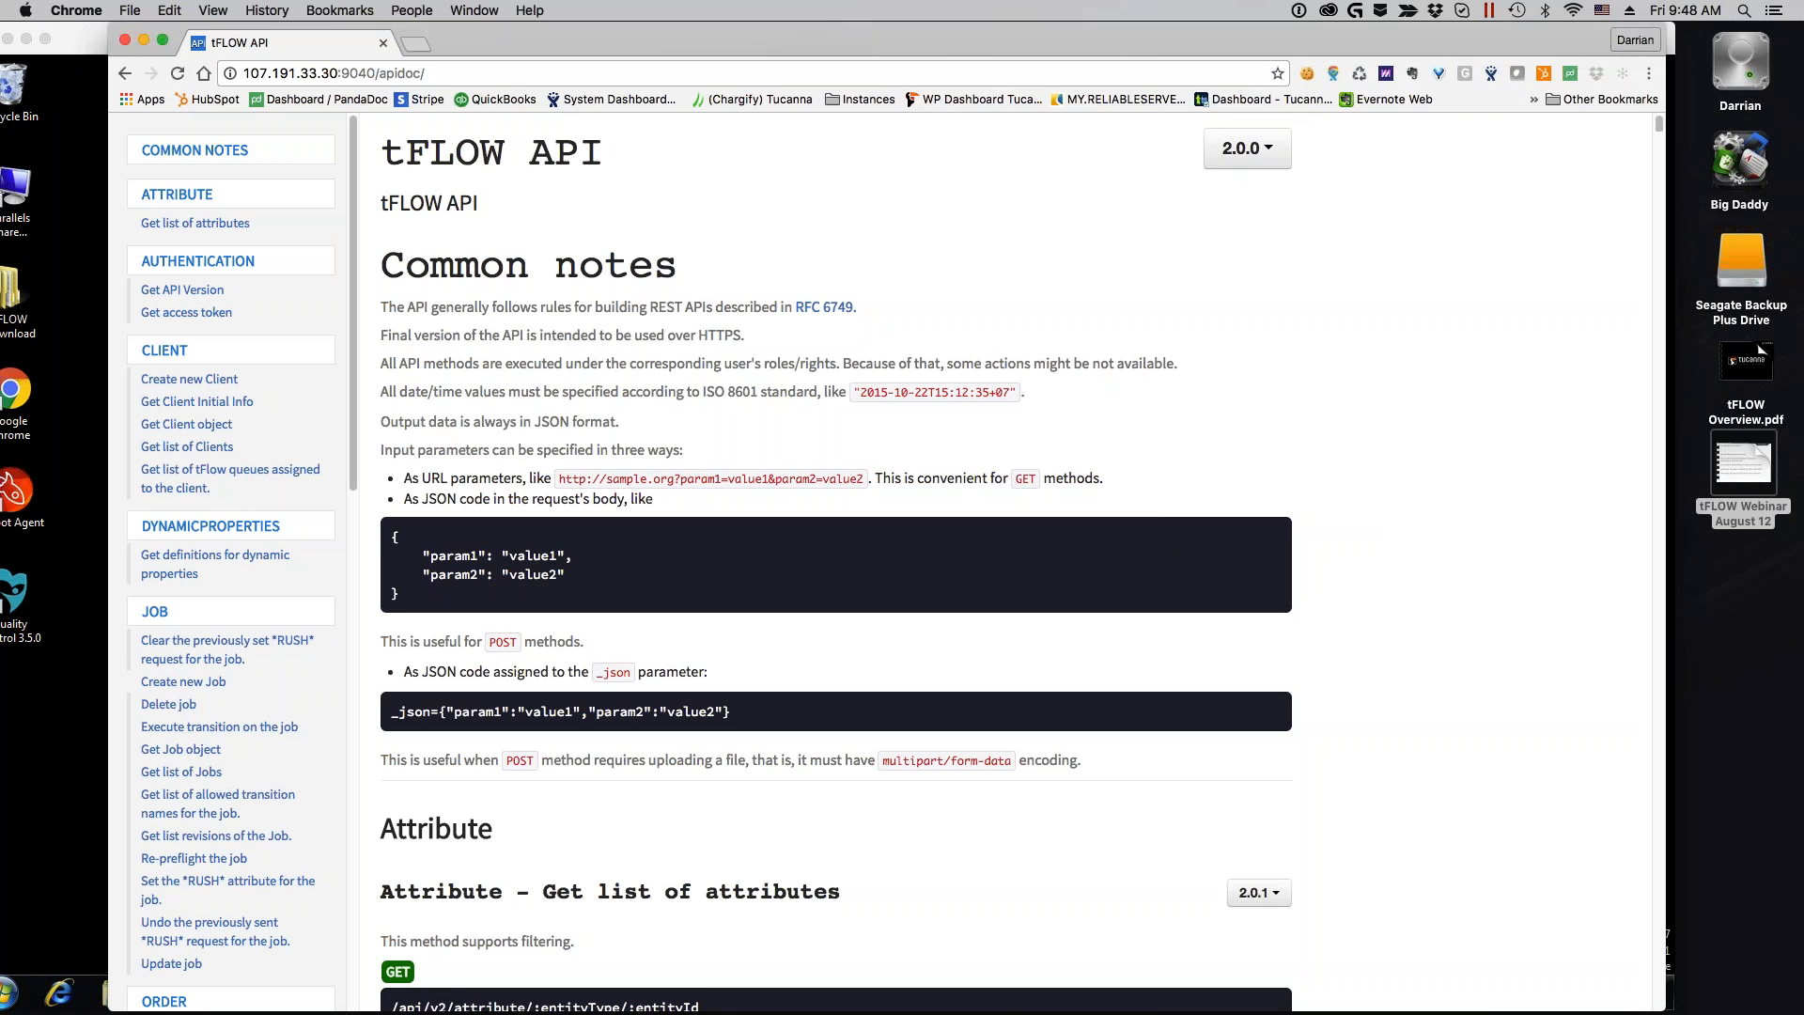
Return from the API documentation to the tFLOW dashboard at 107.191.33.30:9040
{"action": "left_click_drag", "start_coordinate": [485, 42], "coordinate": [653, 270]}
{"action": "left_click_drag", "start_coordinate": [610, 127], "coordinate": [585, 43]}
{"action": "left_click_drag", "start_coordinate": [466, 76], "coordinate": [625, 75]}
{"action": "key", "text": "BackSpace"}
{"action": "key", "text": "Return"}
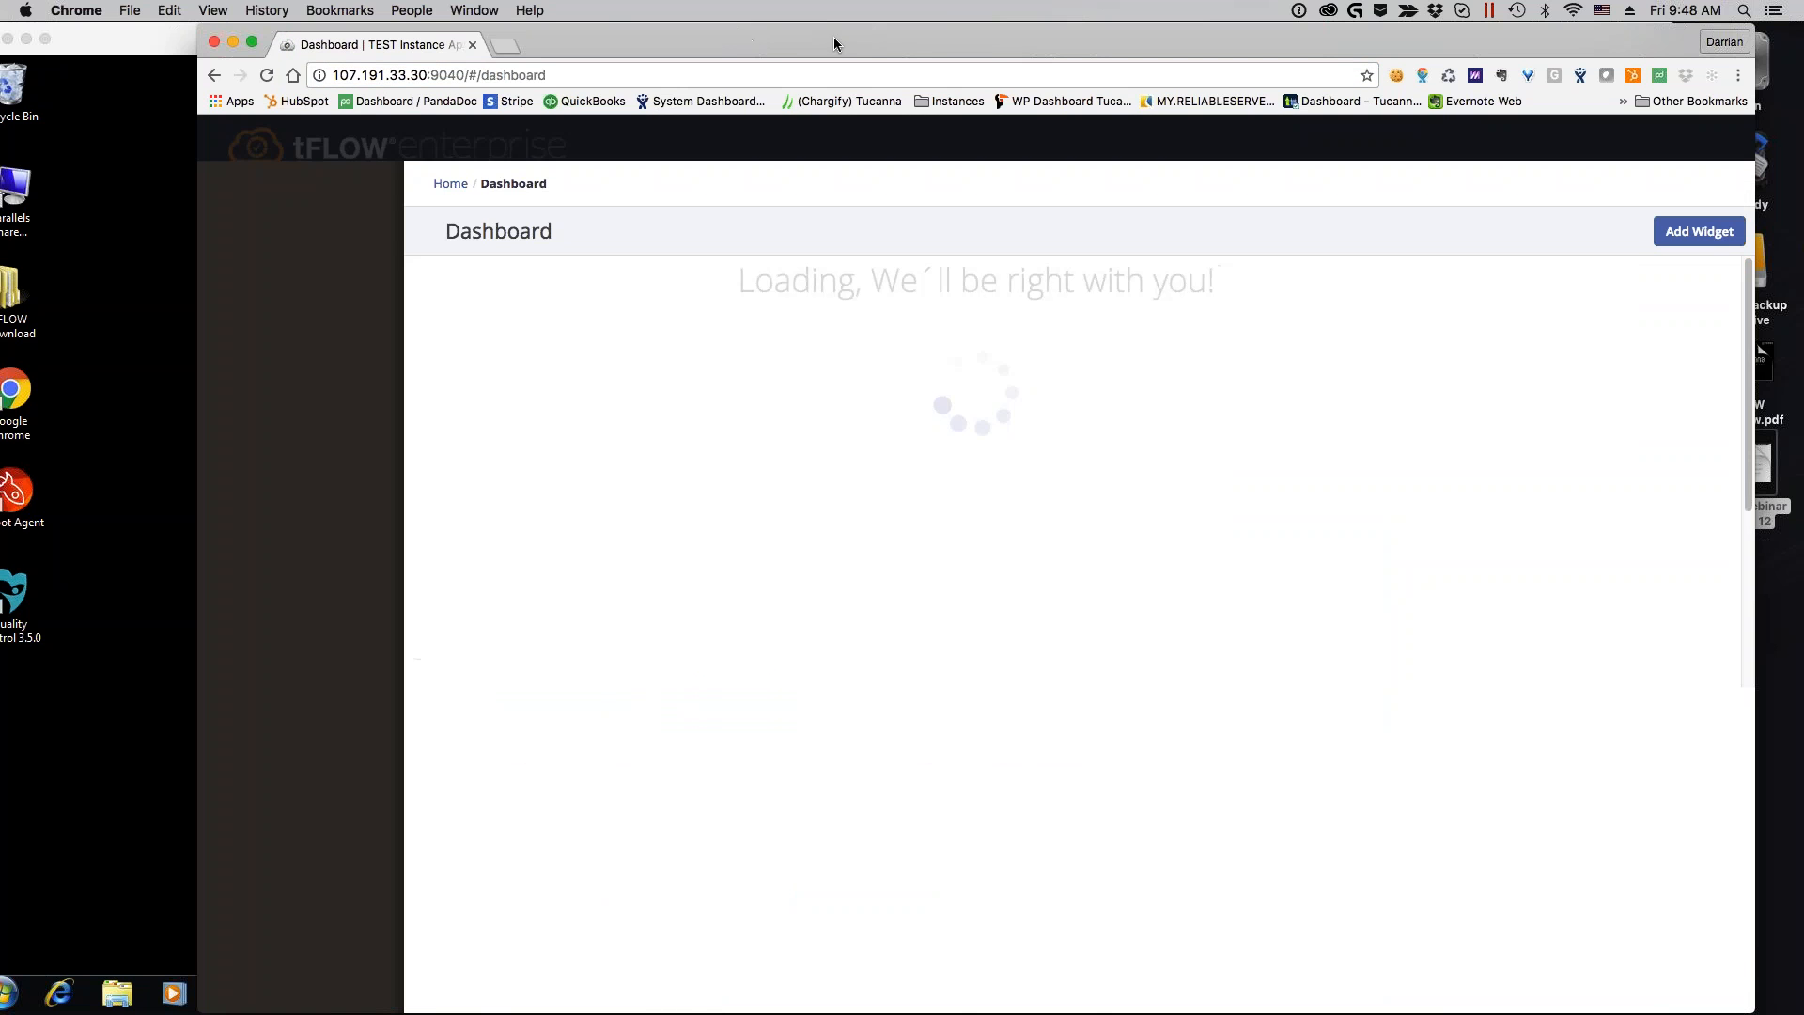
{"action": "left_click_drag", "start_coordinate": [882, 28], "coordinate": [780, 27]}
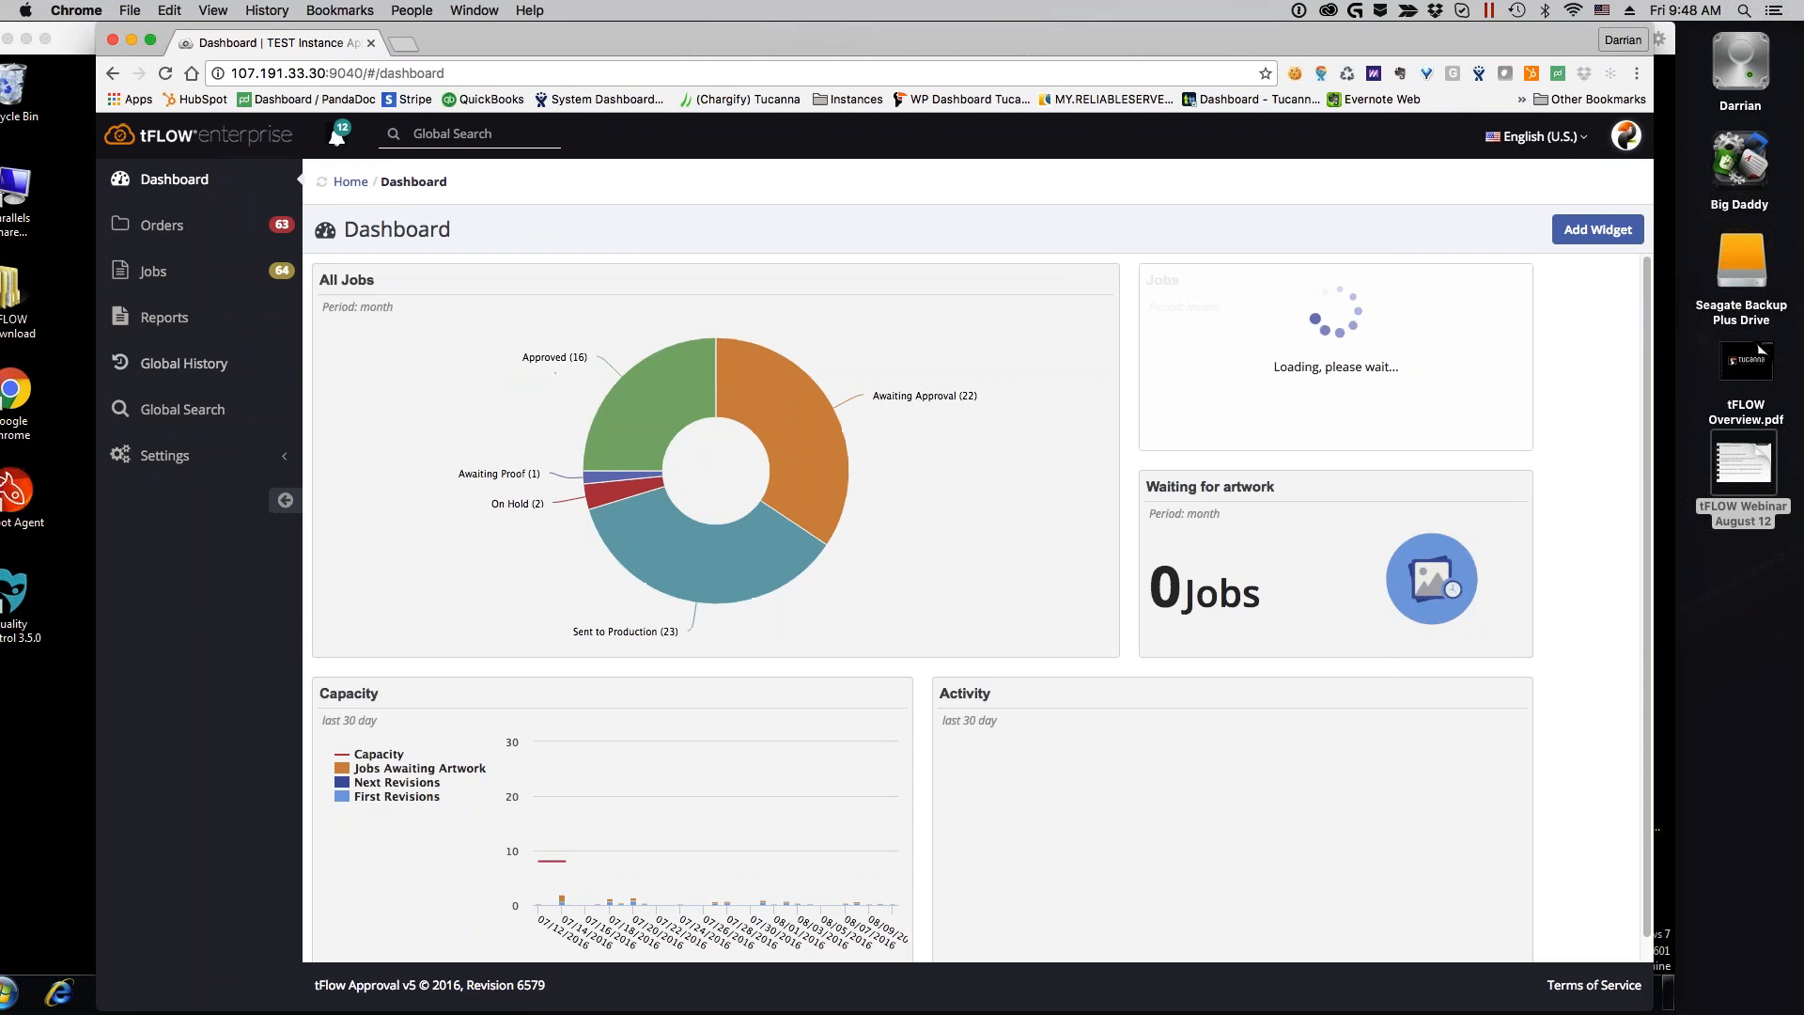
Show the jobs as a board with status columns and widen the browser window to reach the Sent to Production column
{"action": "left_click", "coordinate": [154, 273]}
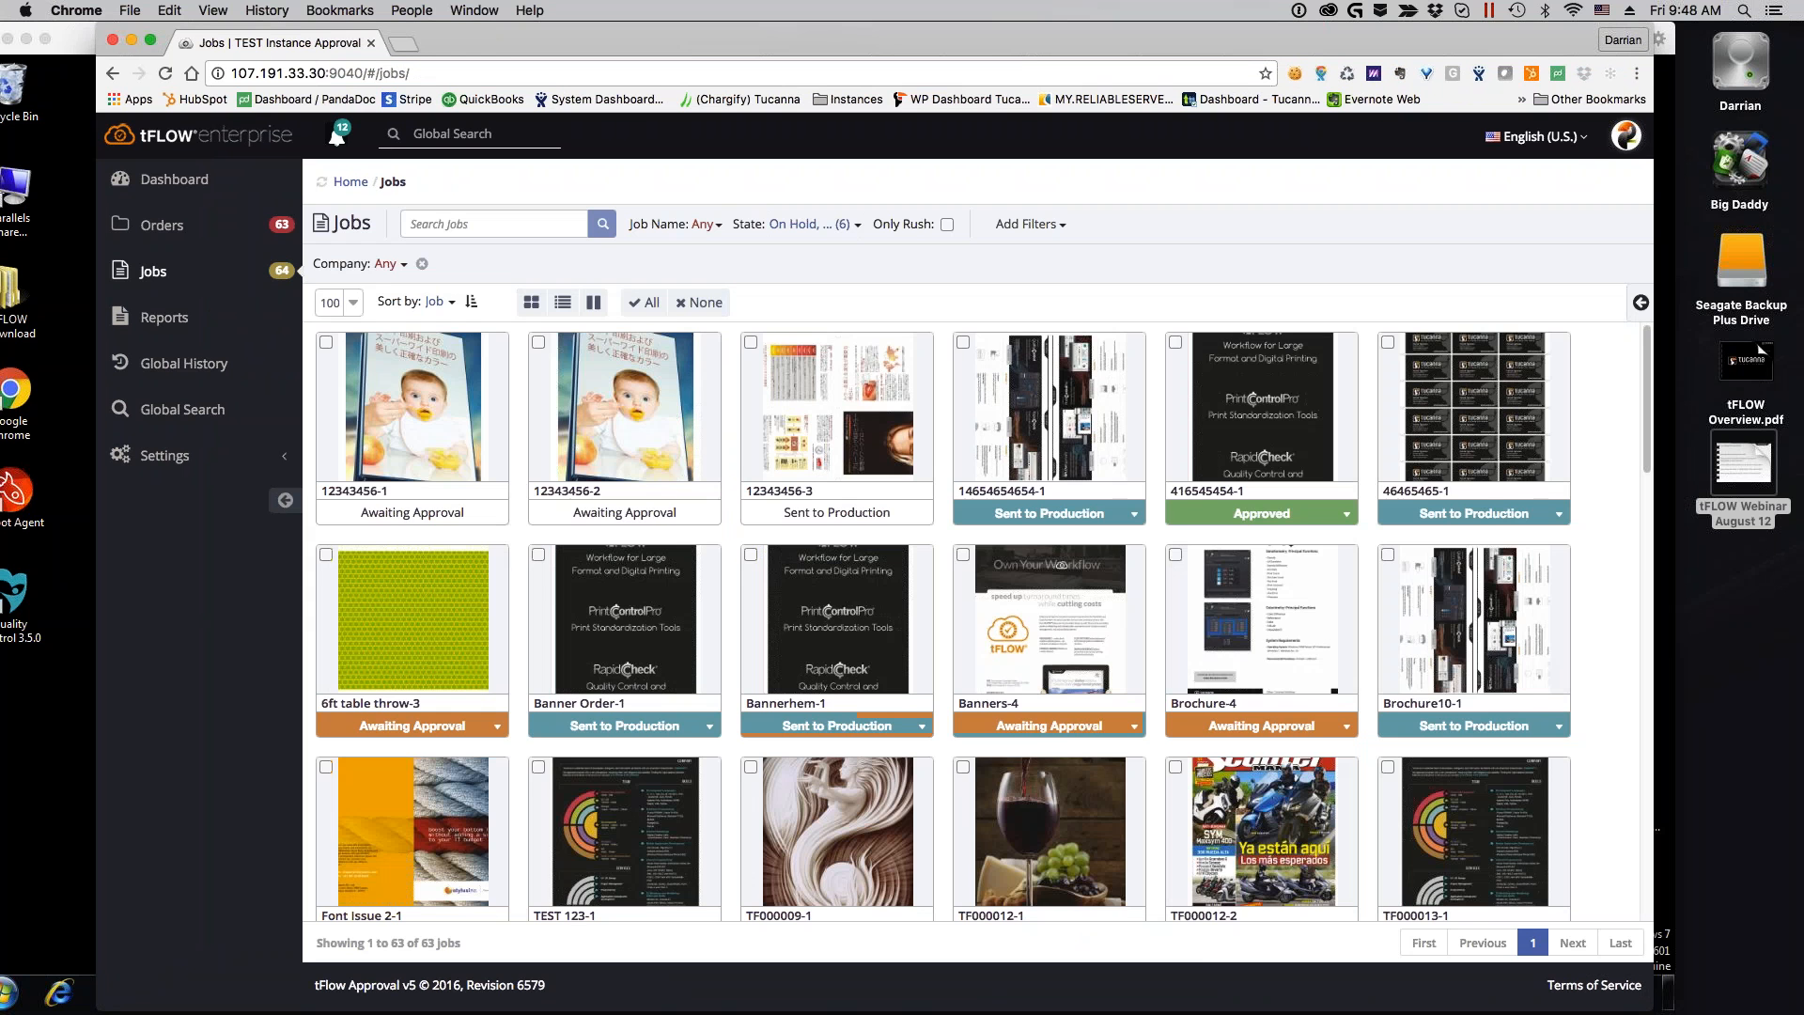
{"action": "scroll", "coordinate": [779, 464], "scroll_direction": "down", "scroll_amount": 5}
{"action": "scroll", "coordinate": [779, 464], "scroll_direction": "up", "scroll_amount": 5}
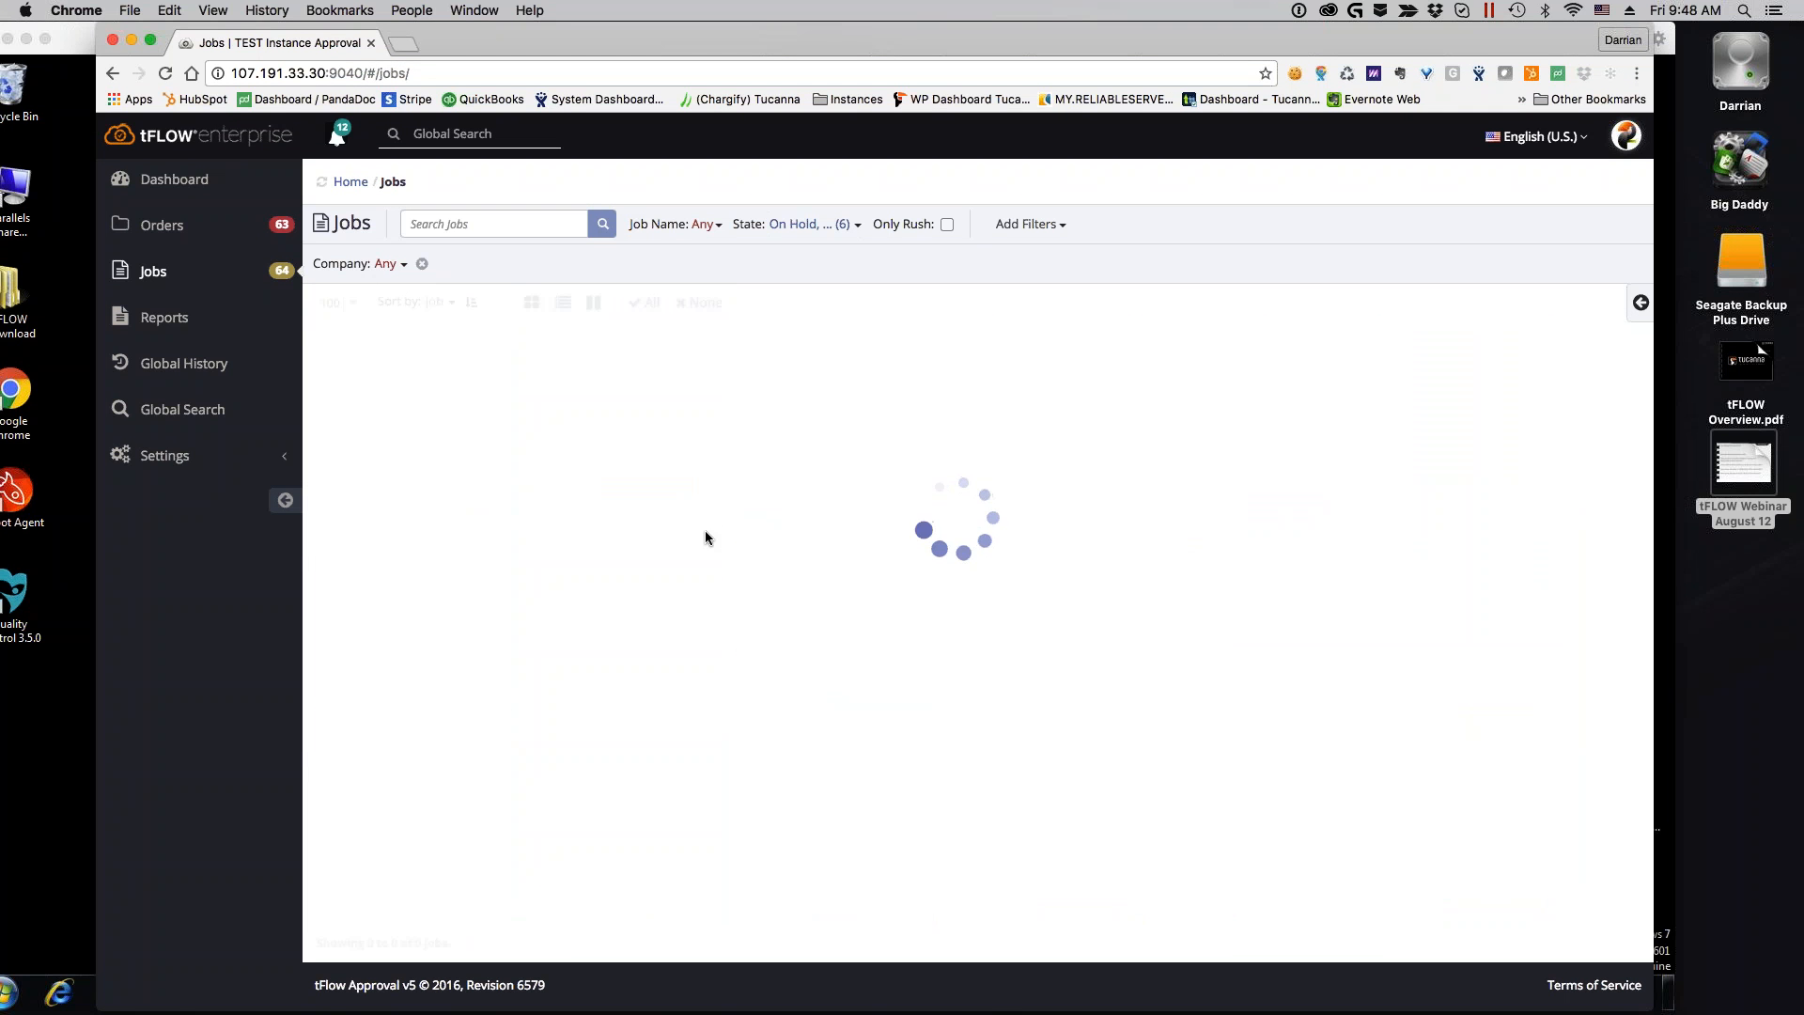
{"action": "left_click_drag", "start_coordinate": [1653, 404], "coordinate": [1803, 404]}
{"action": "left_click_drag", "start_coordinate": [955, 40], "coordinate": [806, 41]}
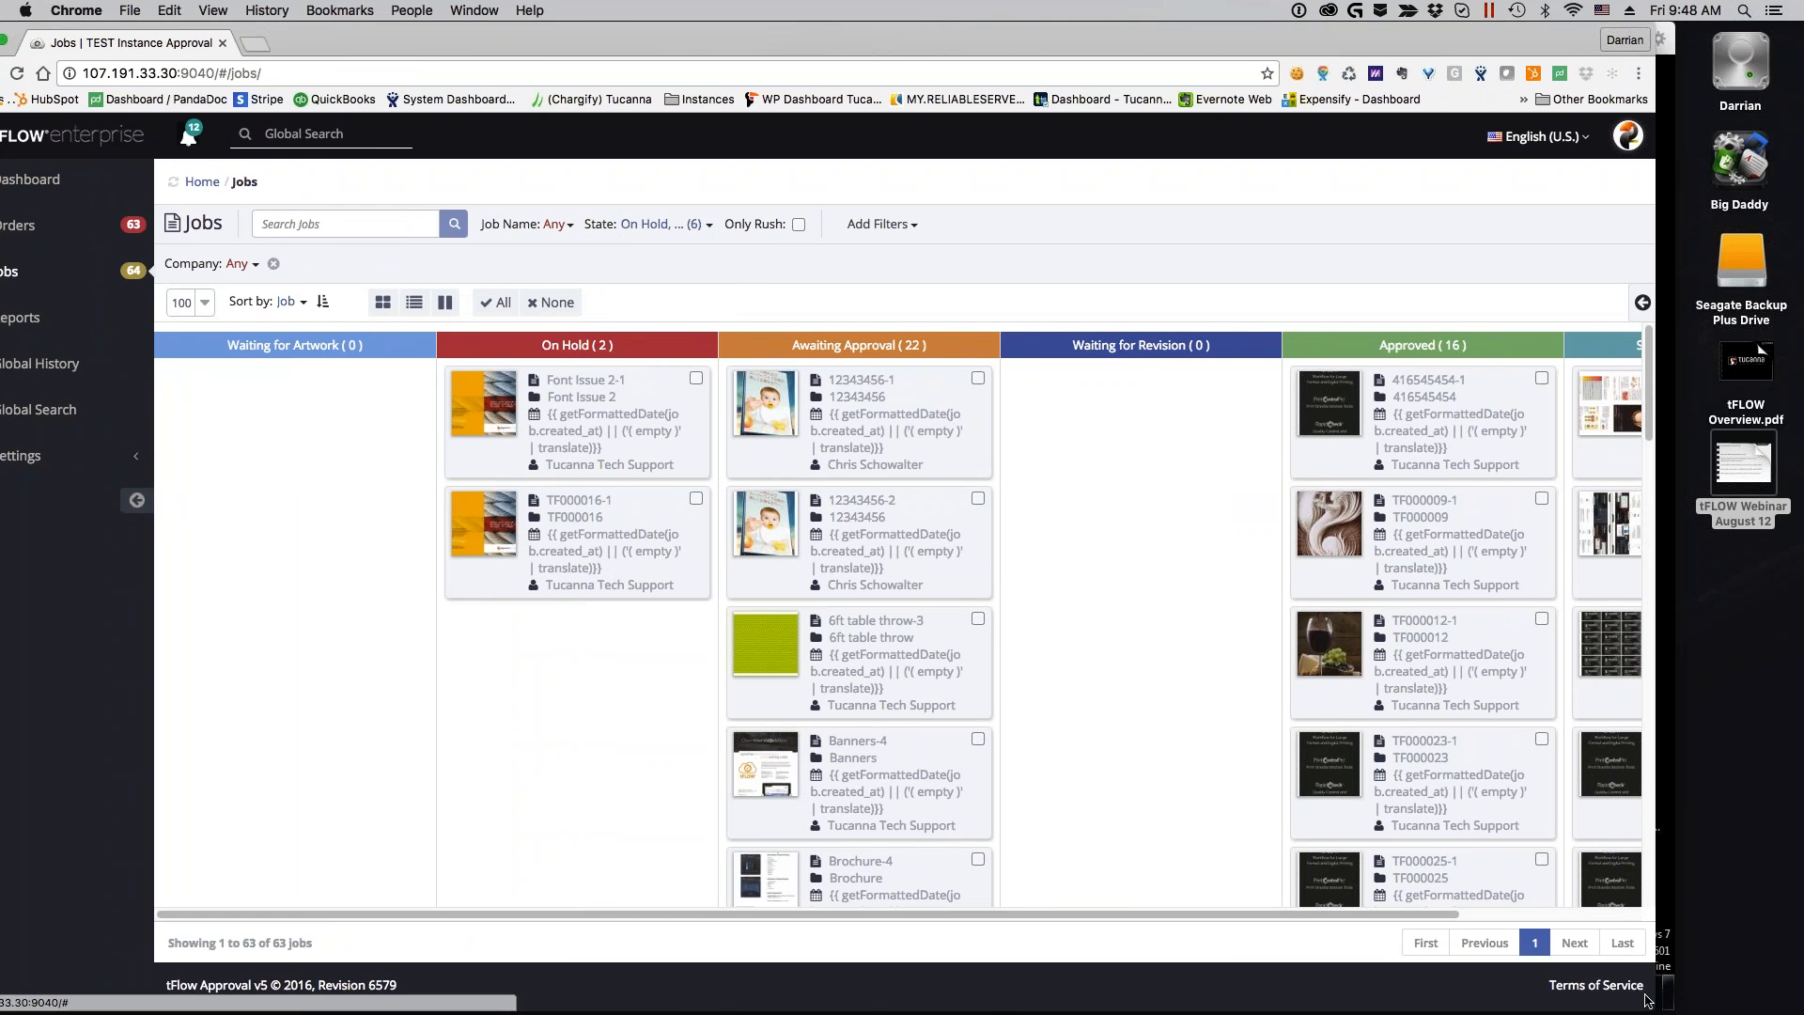
{"action": "left_click_drag", "start_coordinate": [1646, 1001], "coordinate": [1788, 1000]}
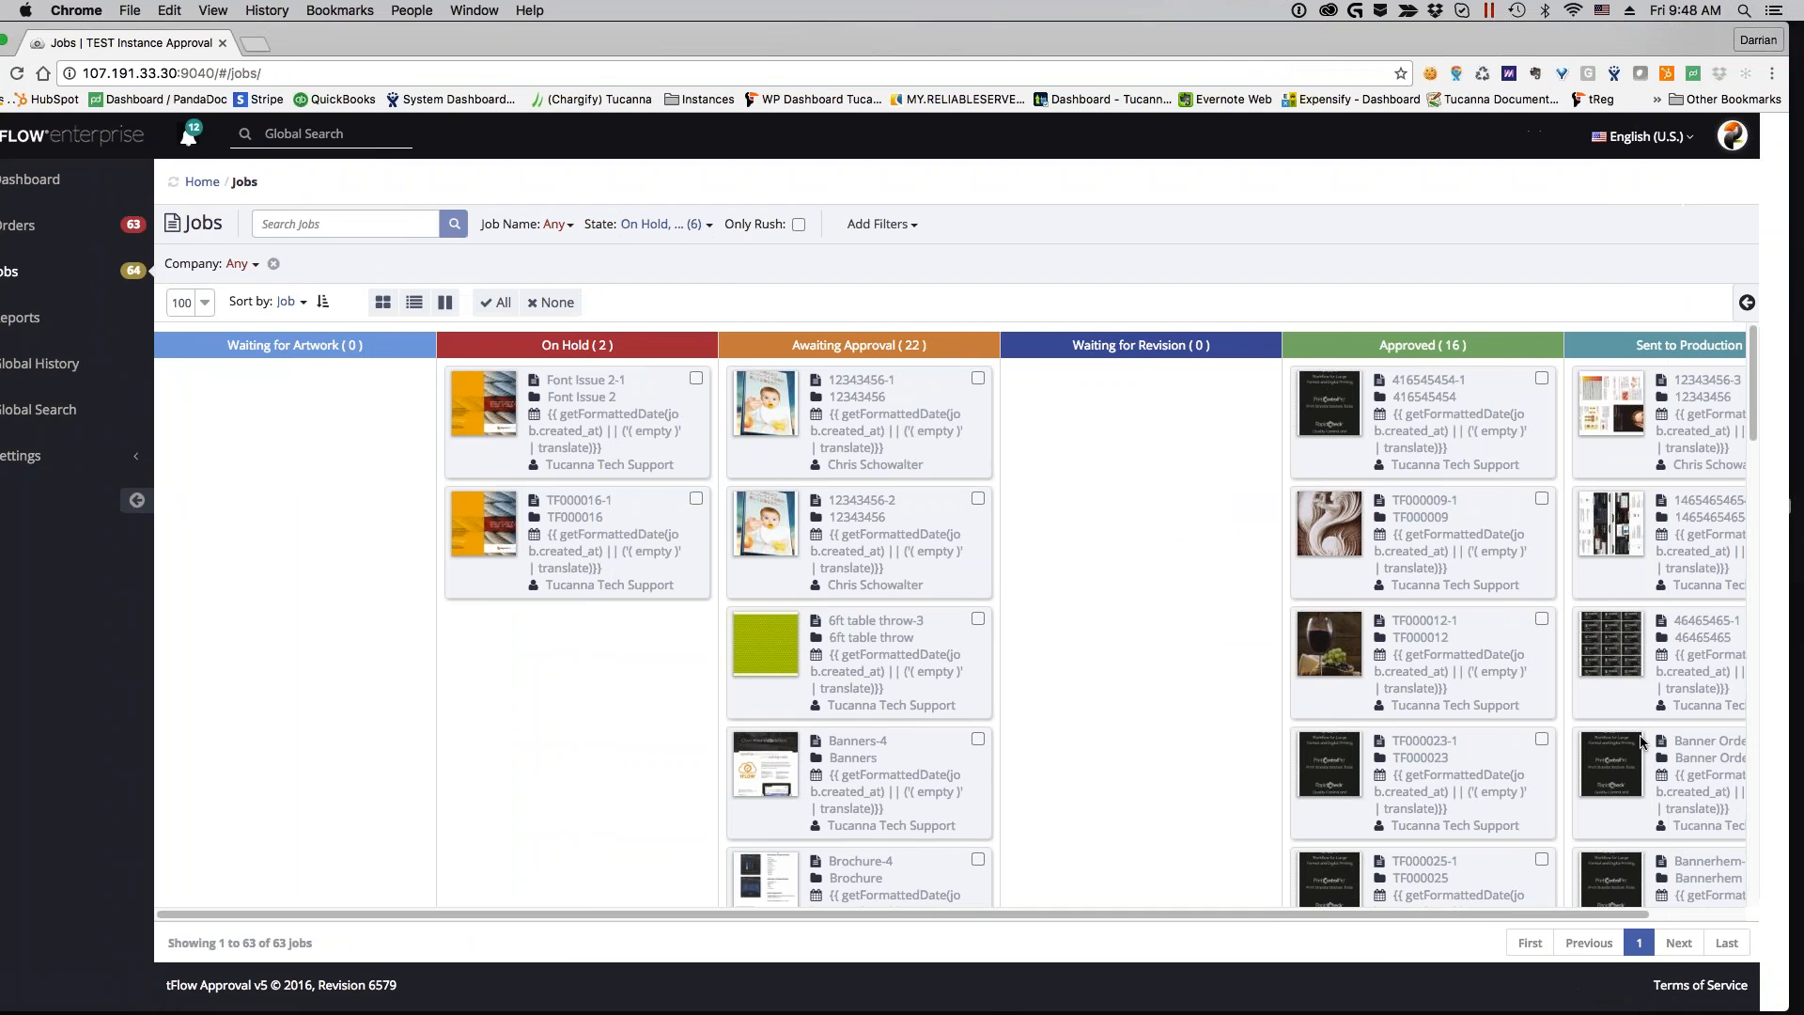
Open the first job in the Sent to Production column and download its original file
{"action": "double_click", "coordinate": [1610, 422]}
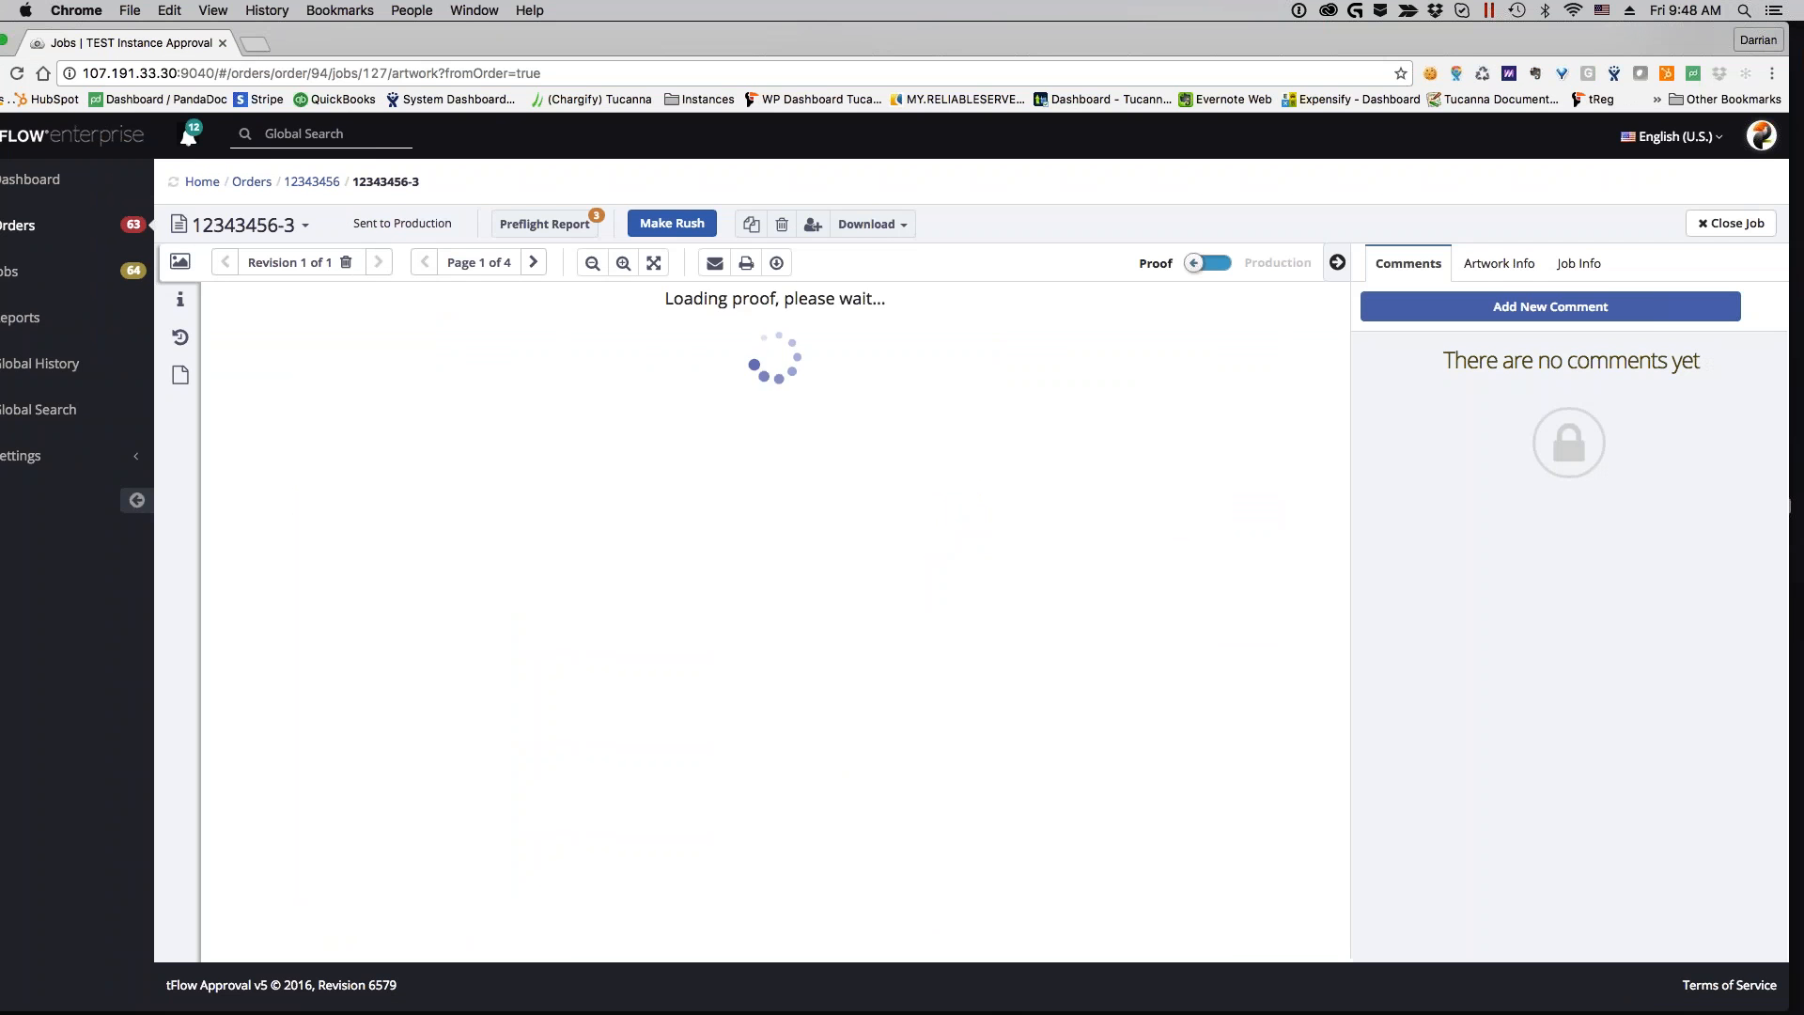
{"action": "left_click", "coordinate": [880, 228]}
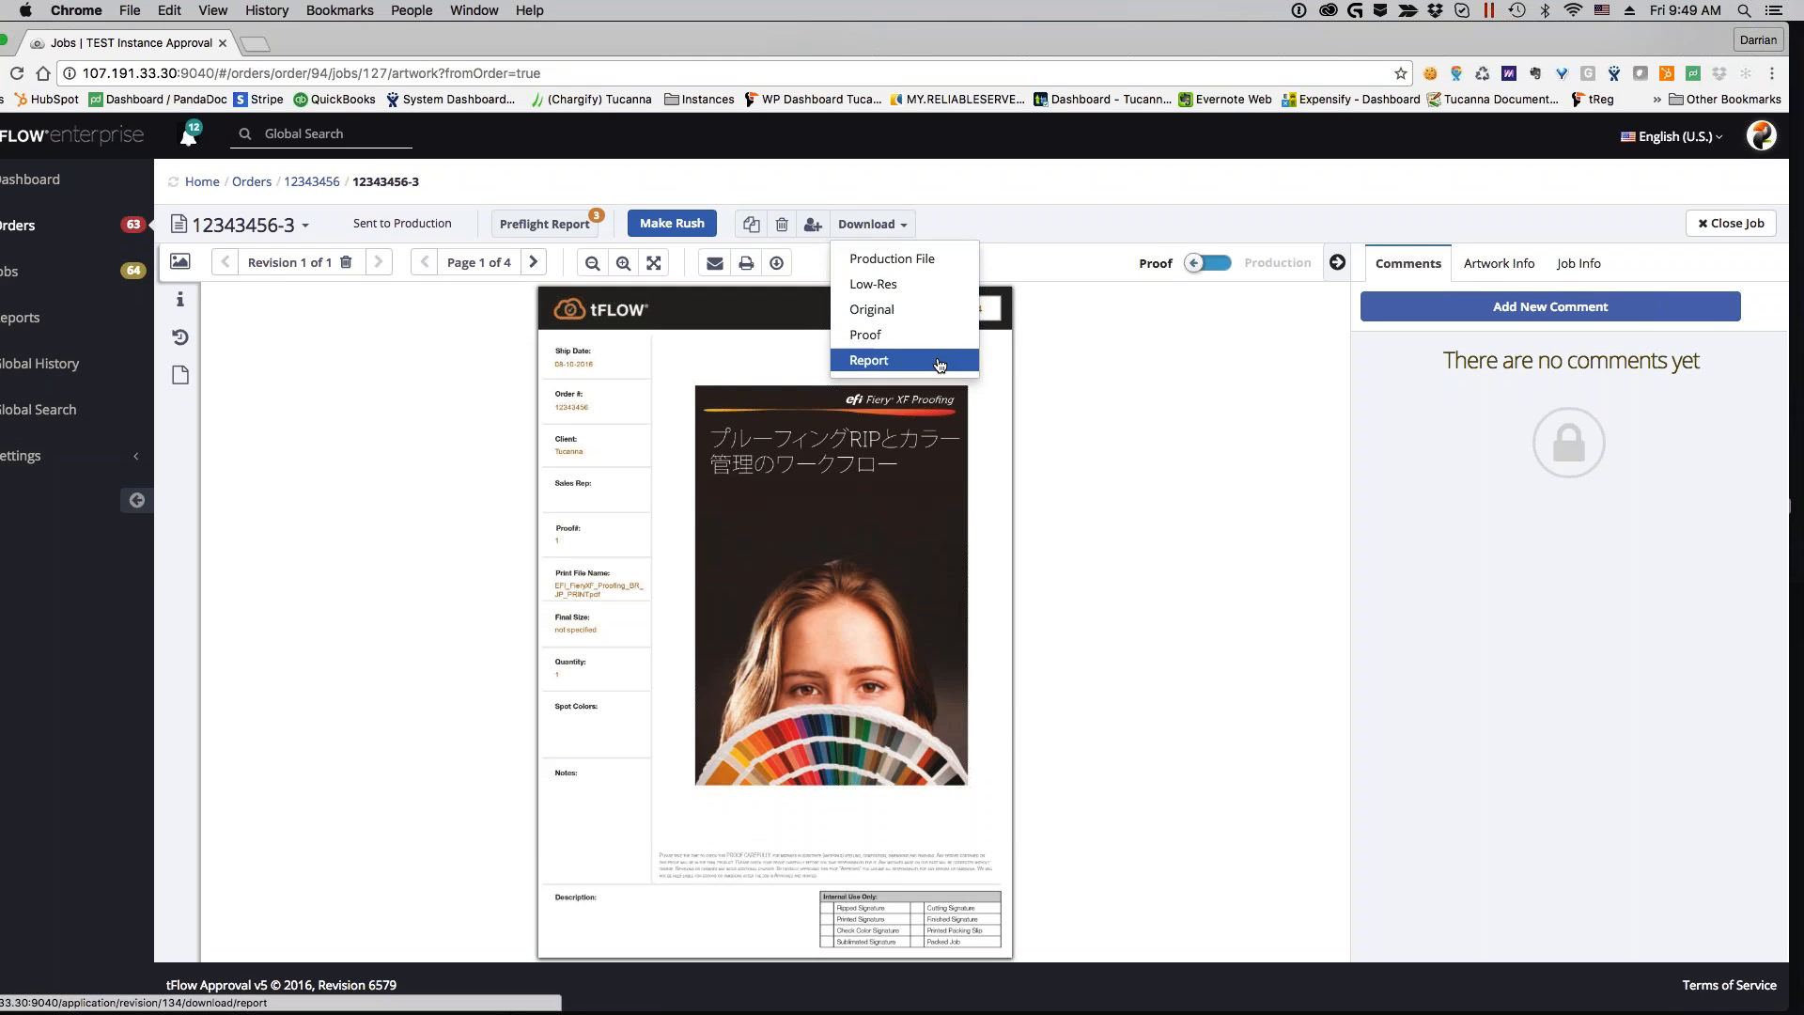
{"action": "left_click", "coordinate": [902, 309]}
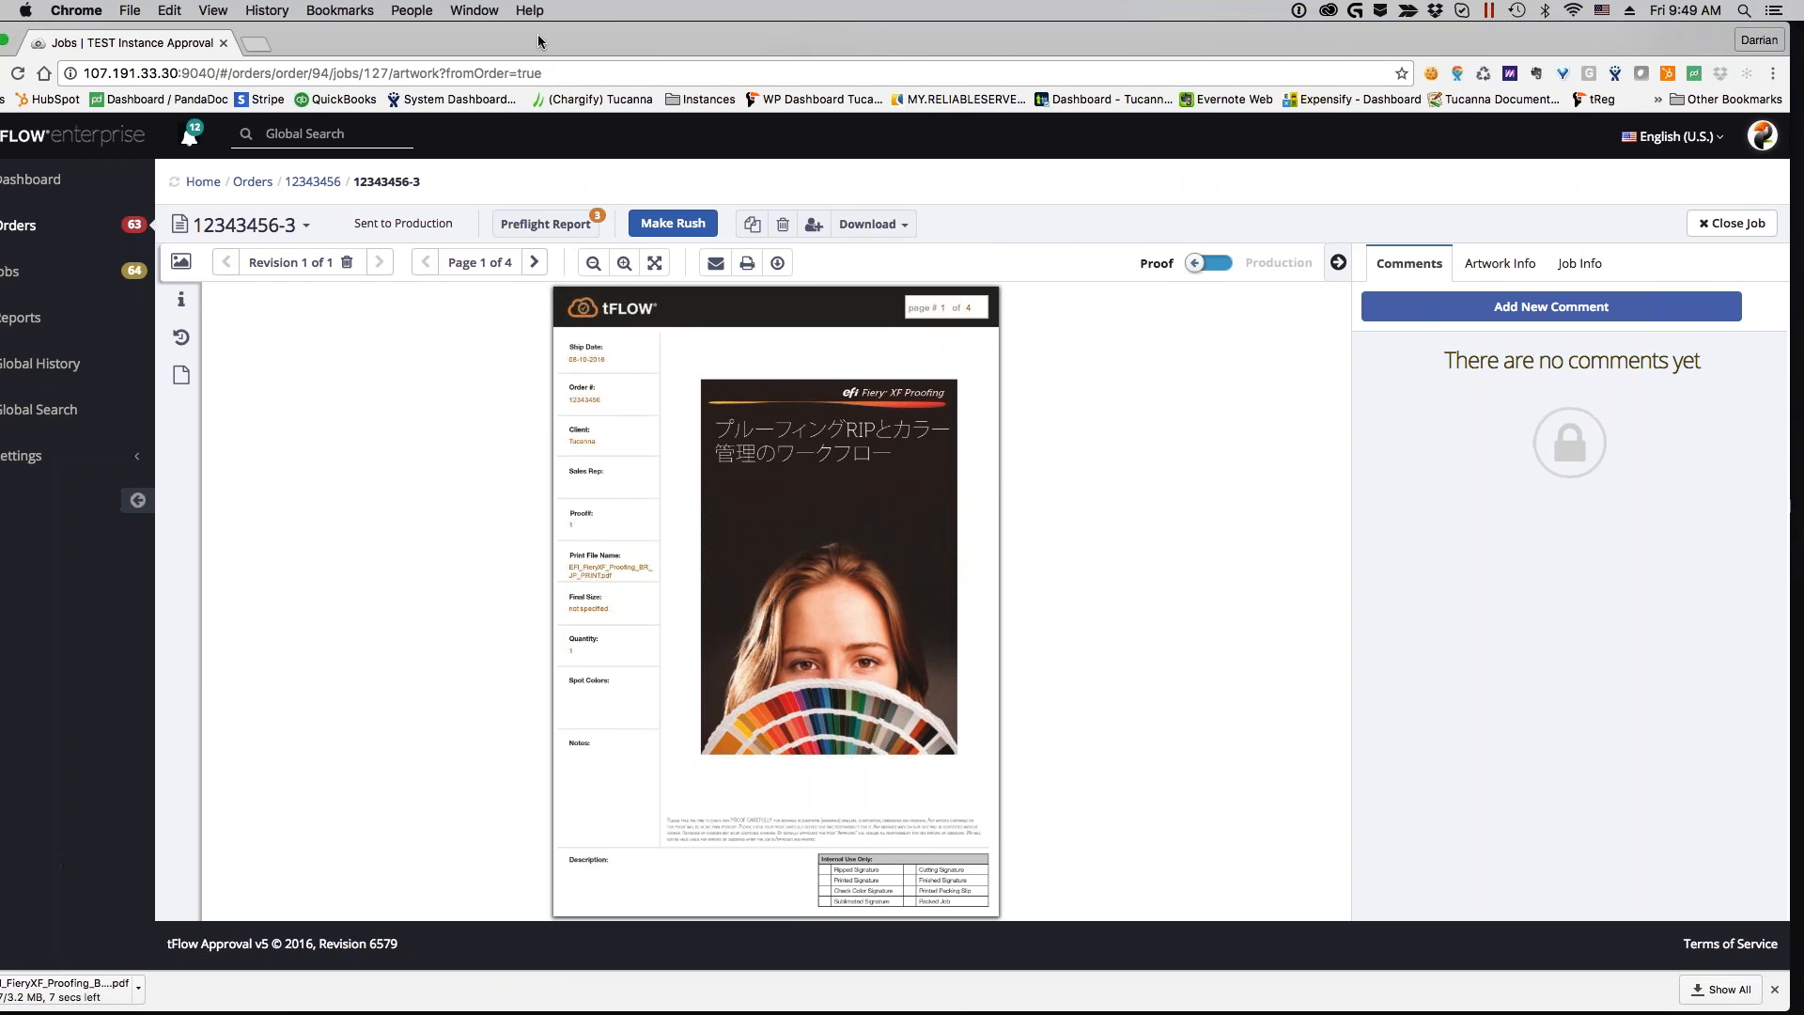
Upload tFLOW Webinar August 12.pdf from the desktop to the job's support files
{"action": "left_click_drag", "start_coordinate": [506, 47], "coordinate": [569, 47]}
{"action": "left_click", "coordinate": [243, 374]}
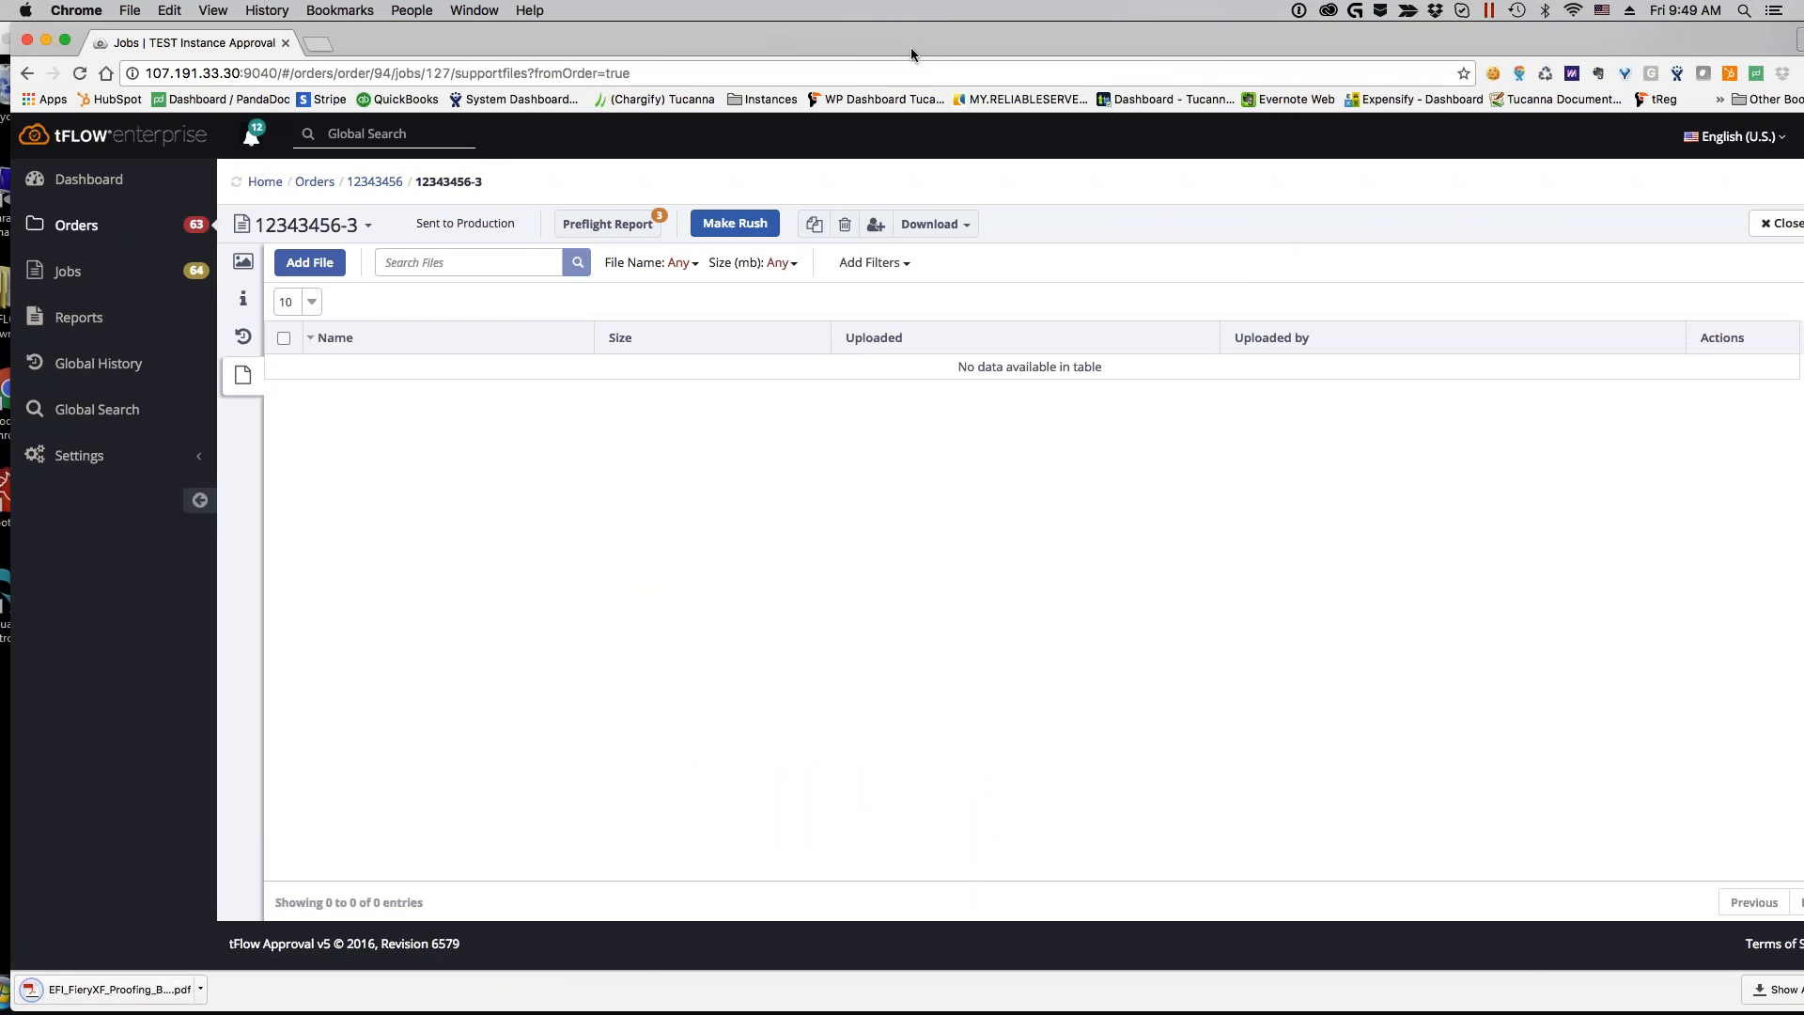
{"action": "left_click_drag", "start_coordinate": [791, 43], "coordinate": [498, 43]}
{"action": "left_click_drag", "start_coordinate": [1748, 472], "coordinate": [1034, 527]}
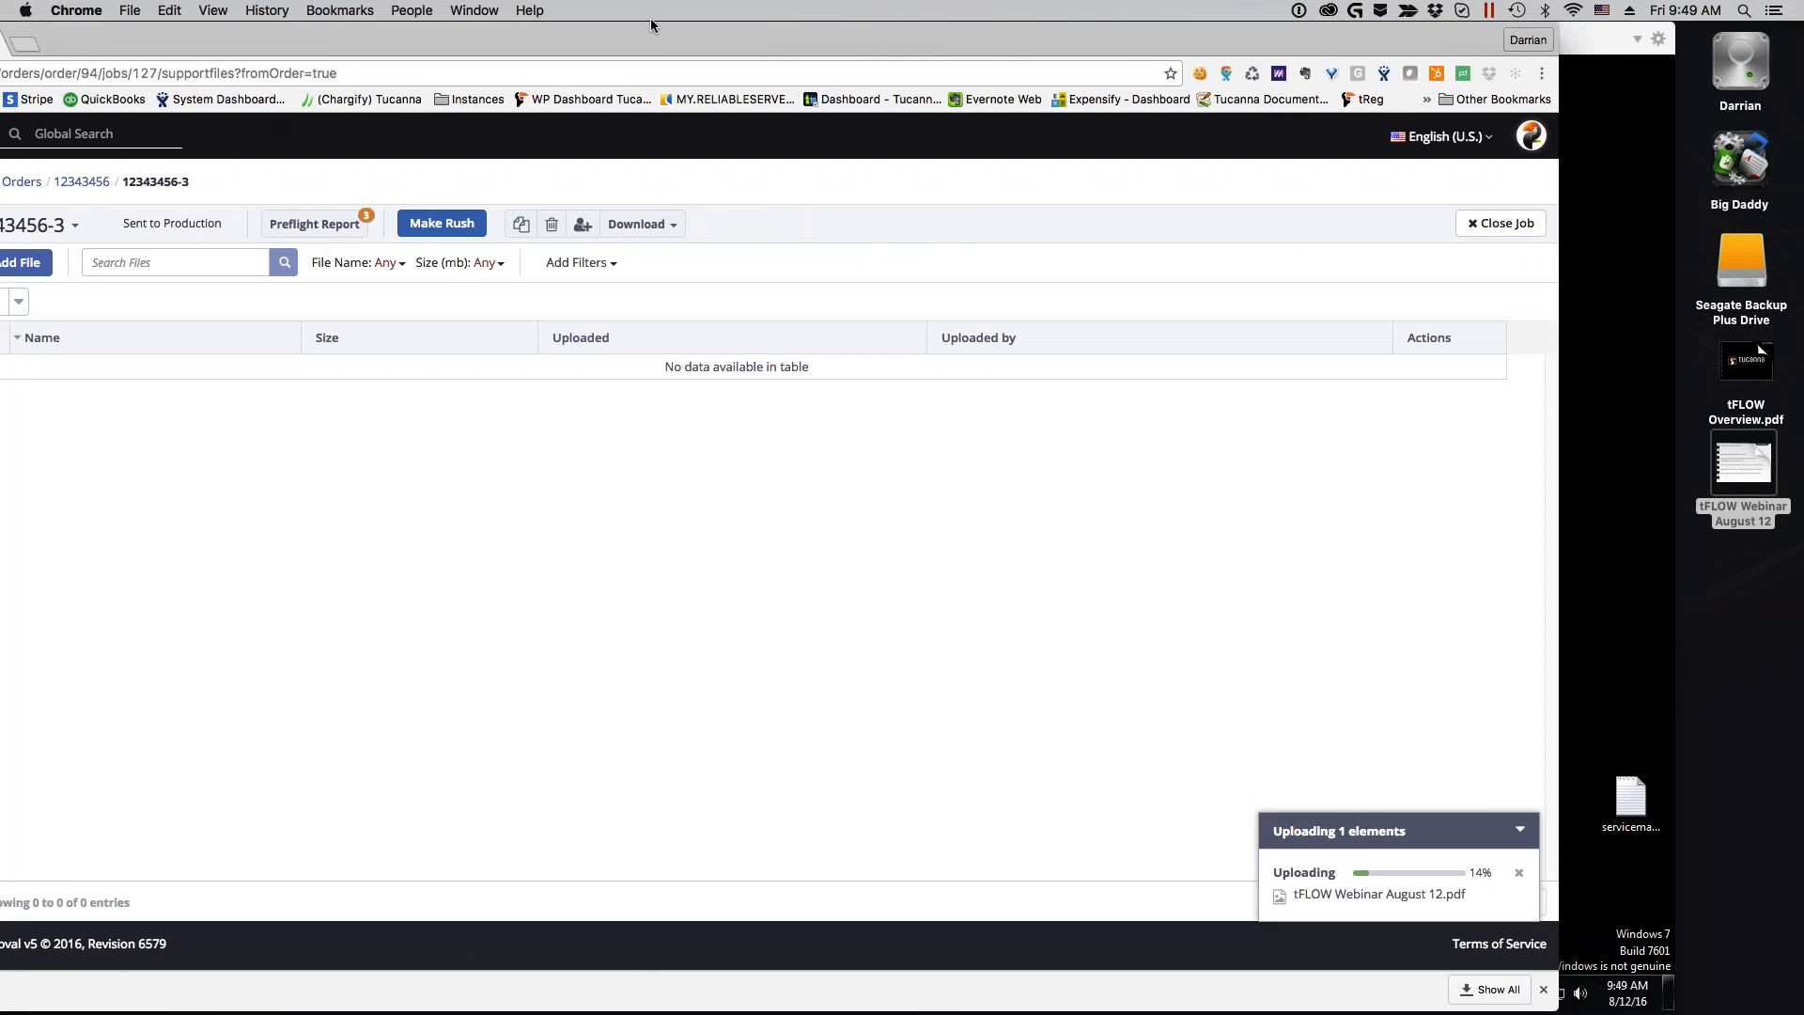
{"action": "left_click_drag", "start_coordinate": [634, 36], "coordinate": [820, 38]}
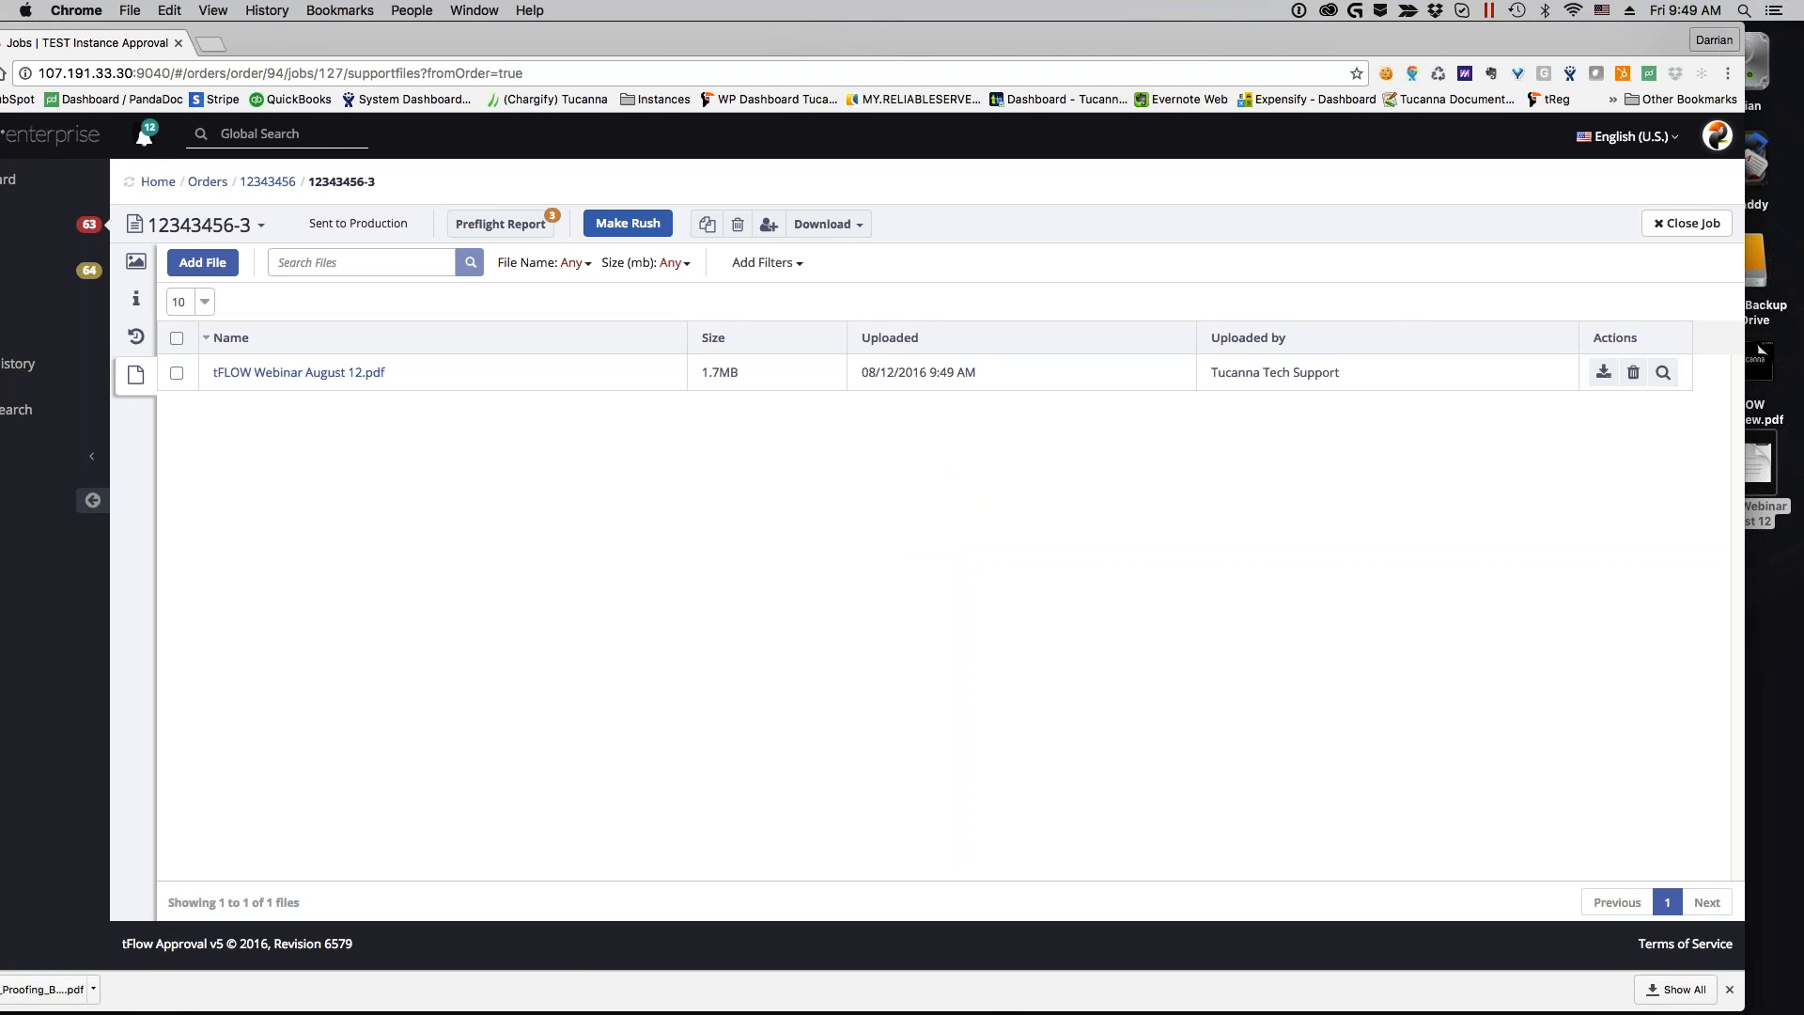
Return to the job's artwork proof and bring the browser window back into view
{"action": "left_click_drag", "start_coordinate": [558, 40], "coordinate": [611, 34]}
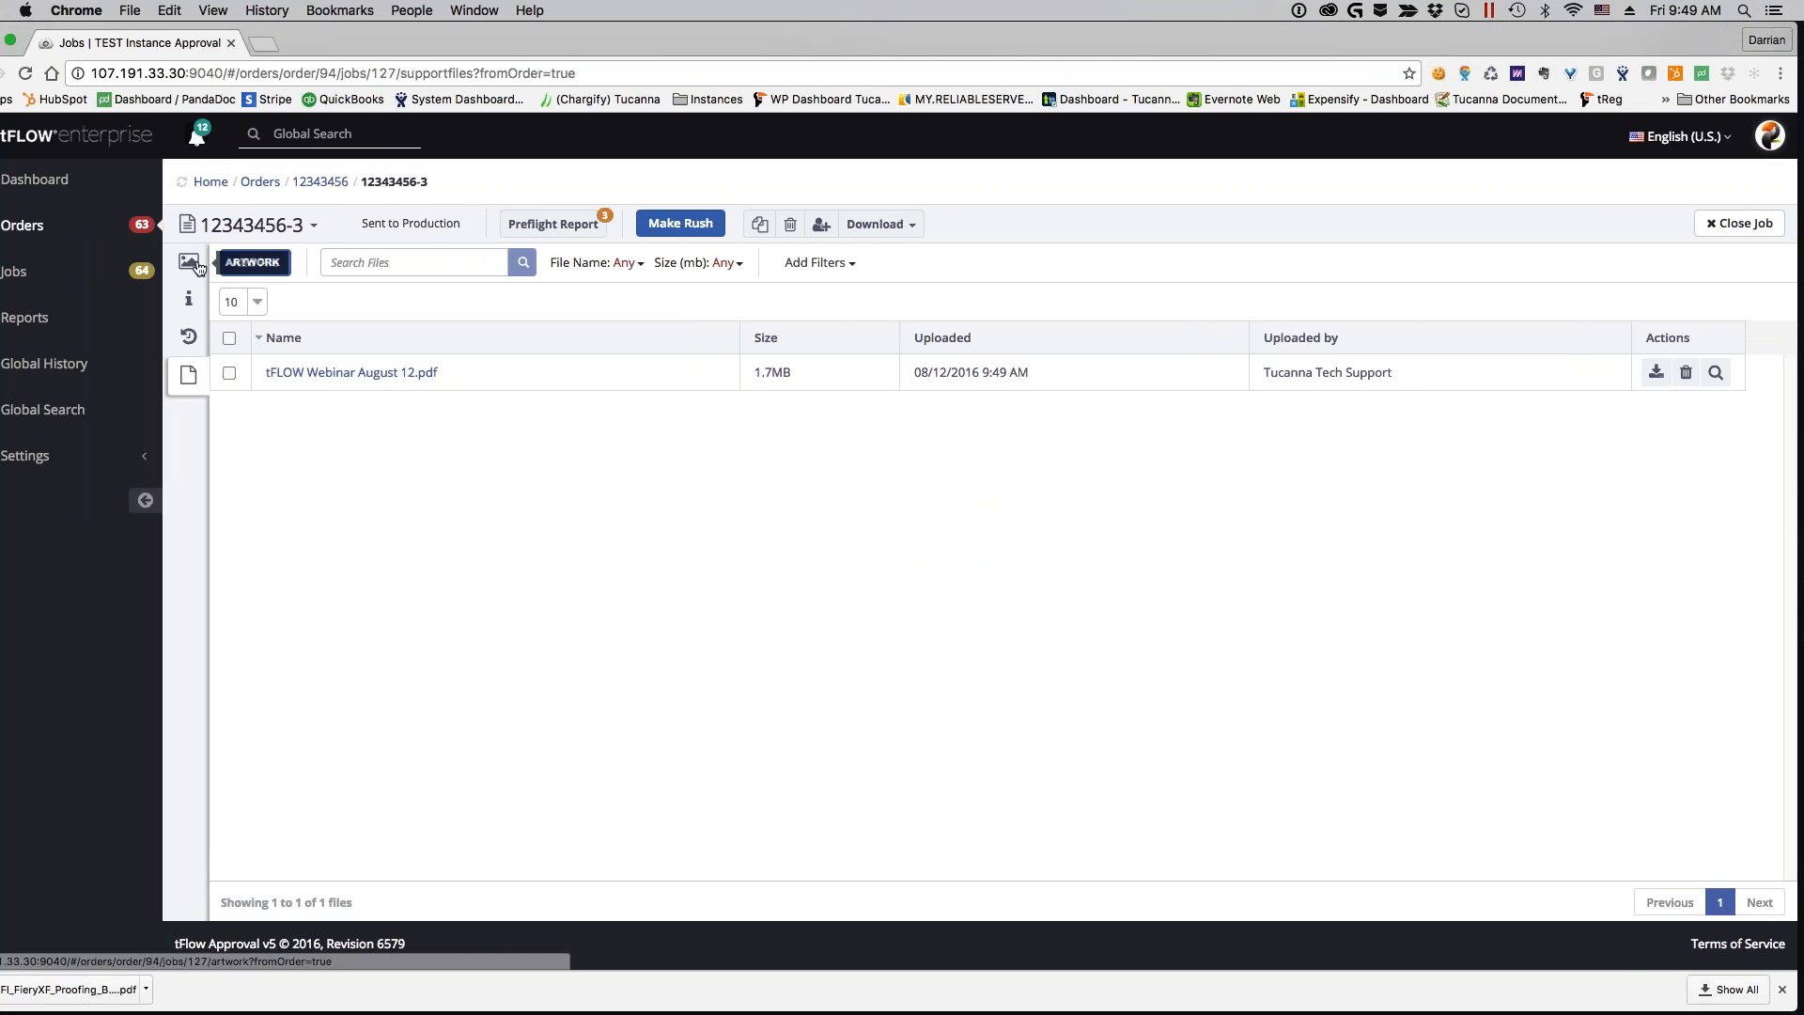
{"action": "left_click", "coordinate": [191, 264]}
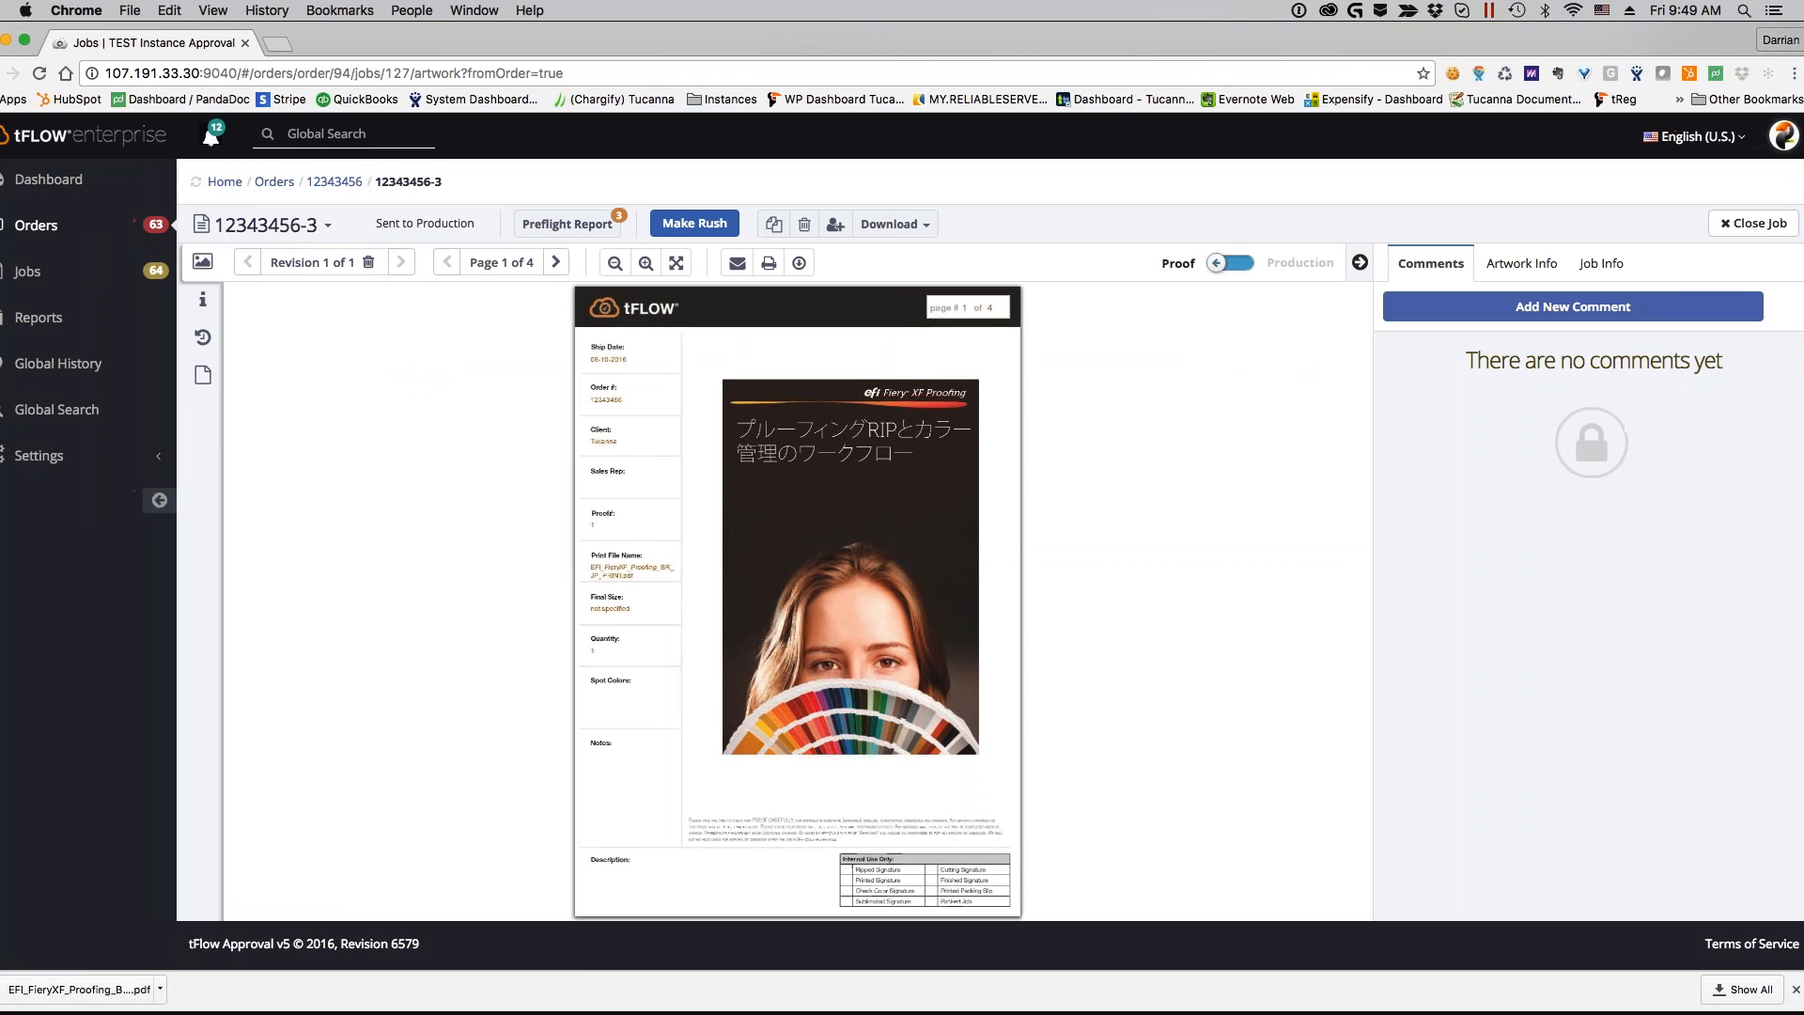
{"action": "left_click_drag", "start_coordinate": [415, 45], "coordinate": [432, 46]}
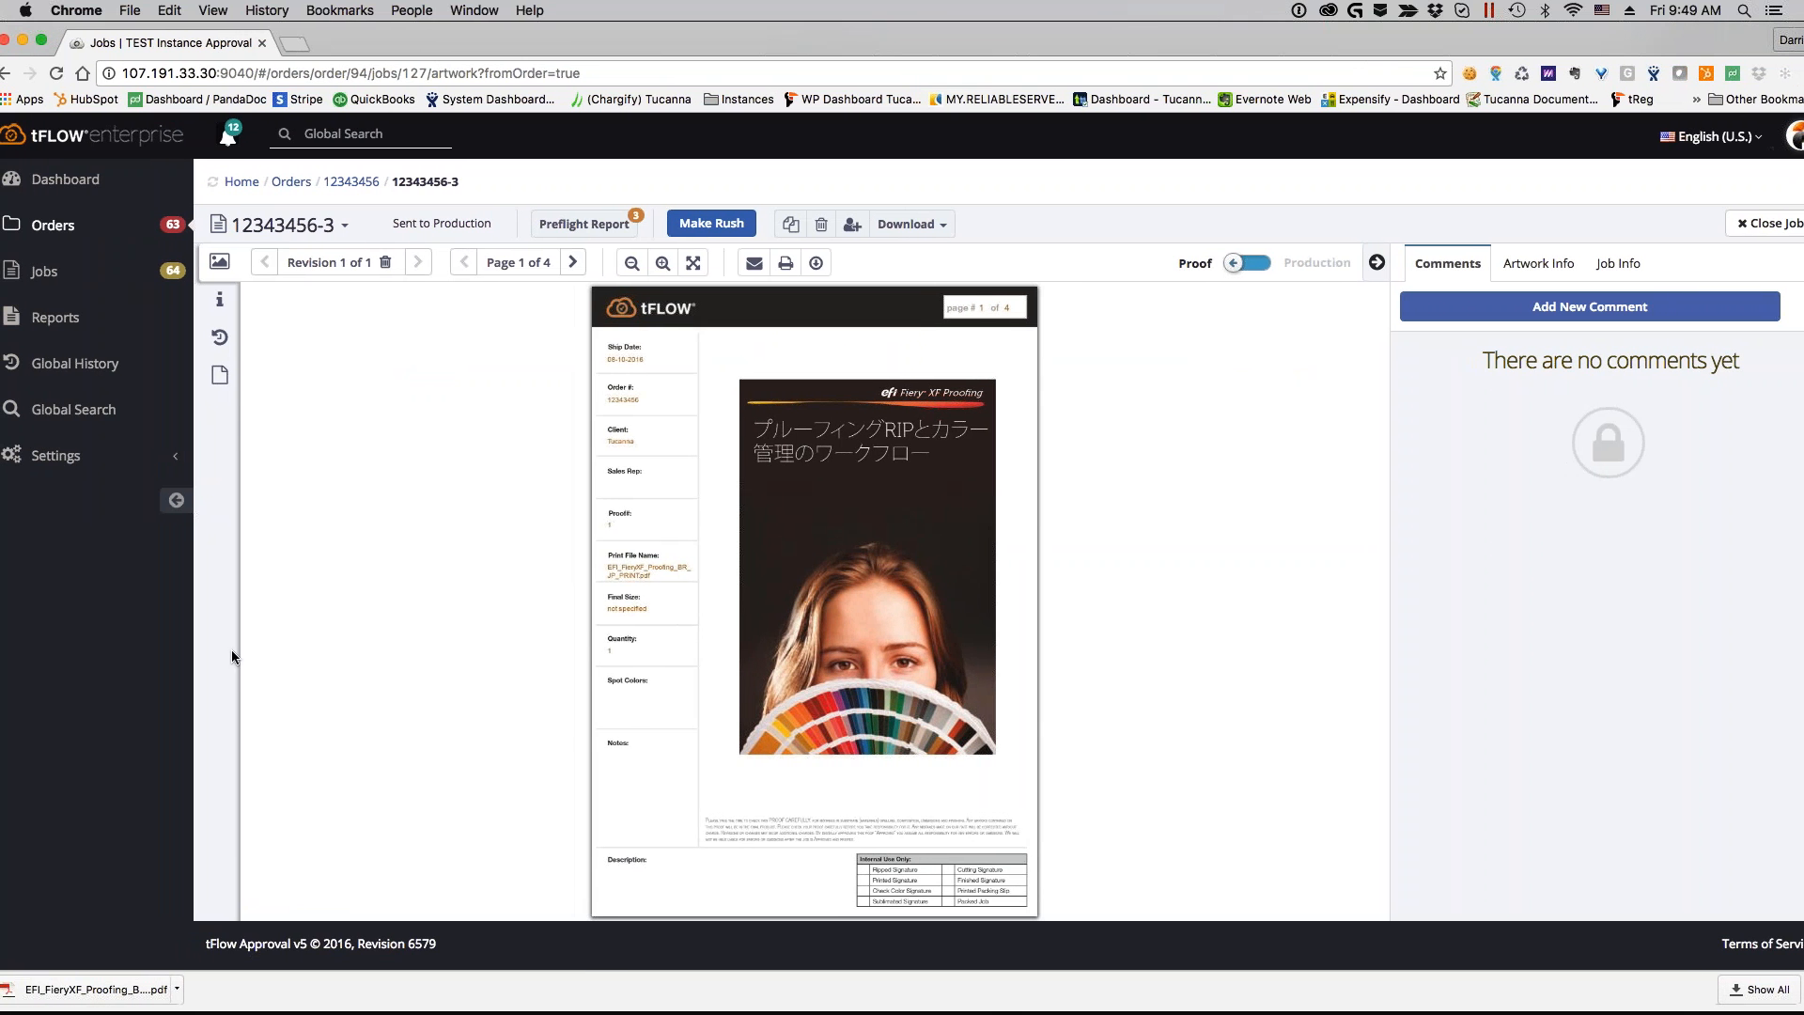
Run a full-text global search for "comment" across all seven record types
{"action": "left_click", "coordinate": [74, 409]}
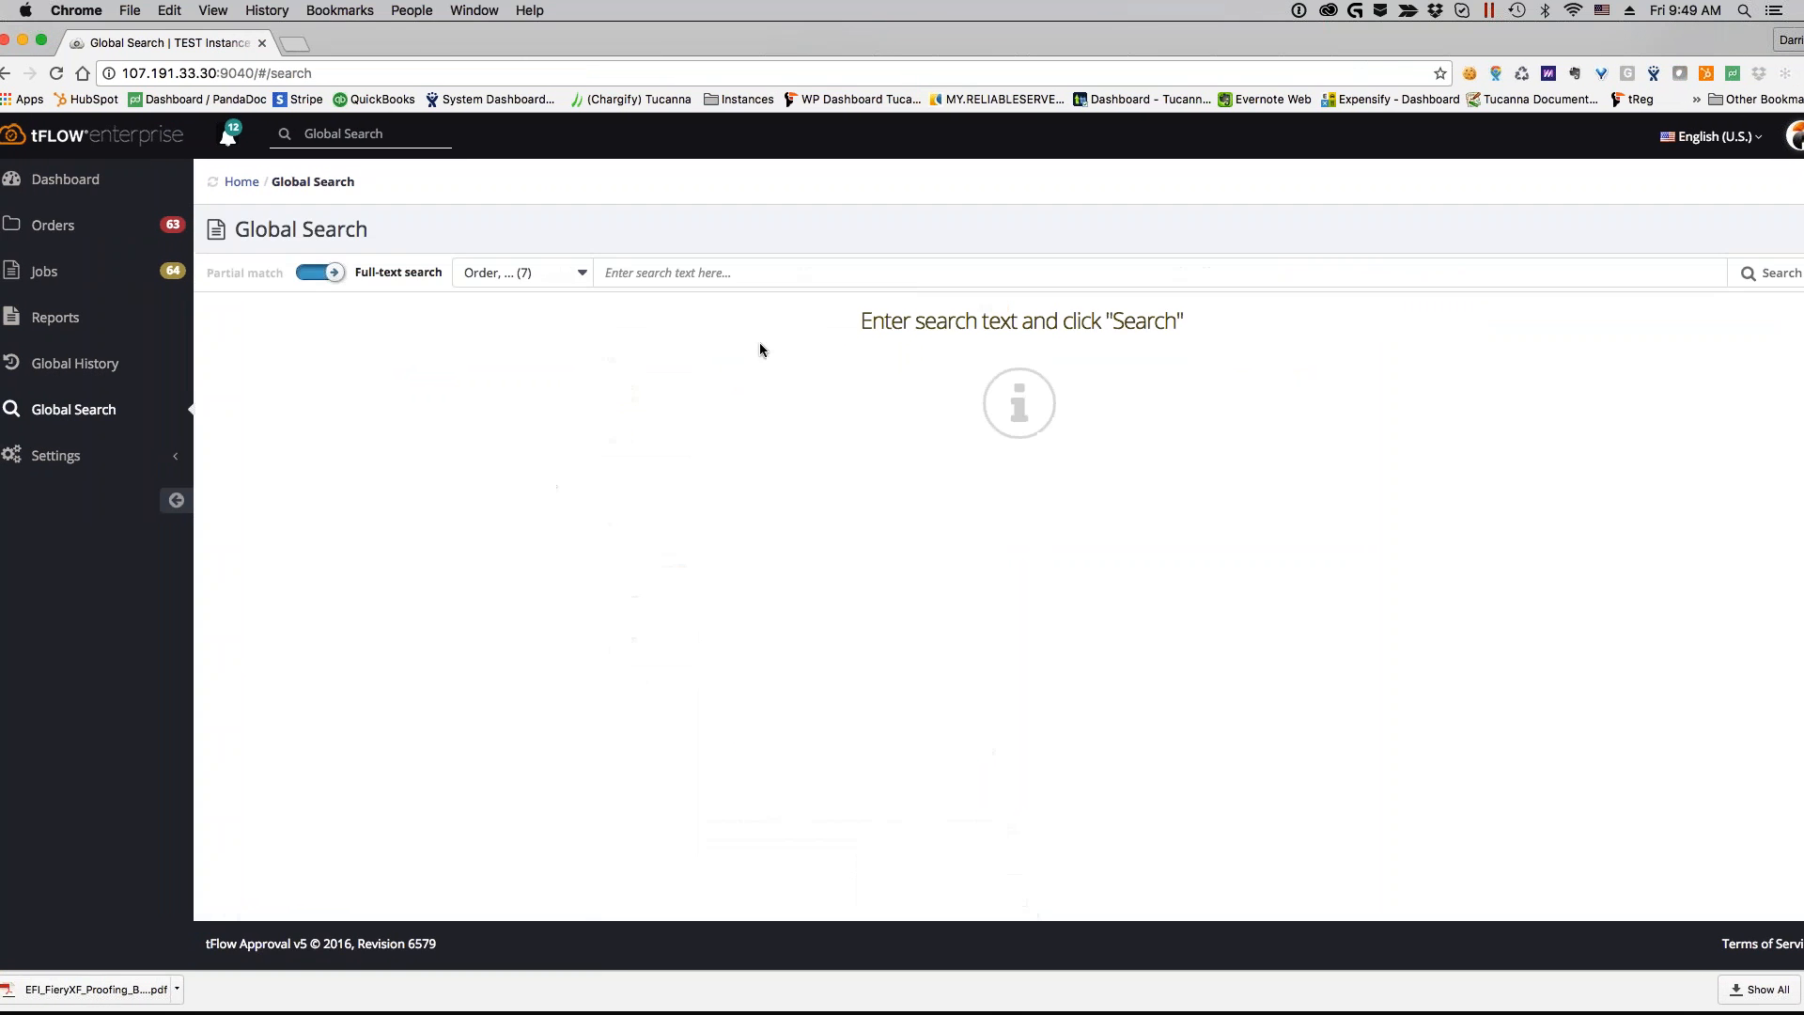
{"action": "left_click", "coordinate": [320, 275]}
{"action": "left_click", "coordinate": [320, 275]}
{"action": "left_click", "coordinate": [564, 276]}
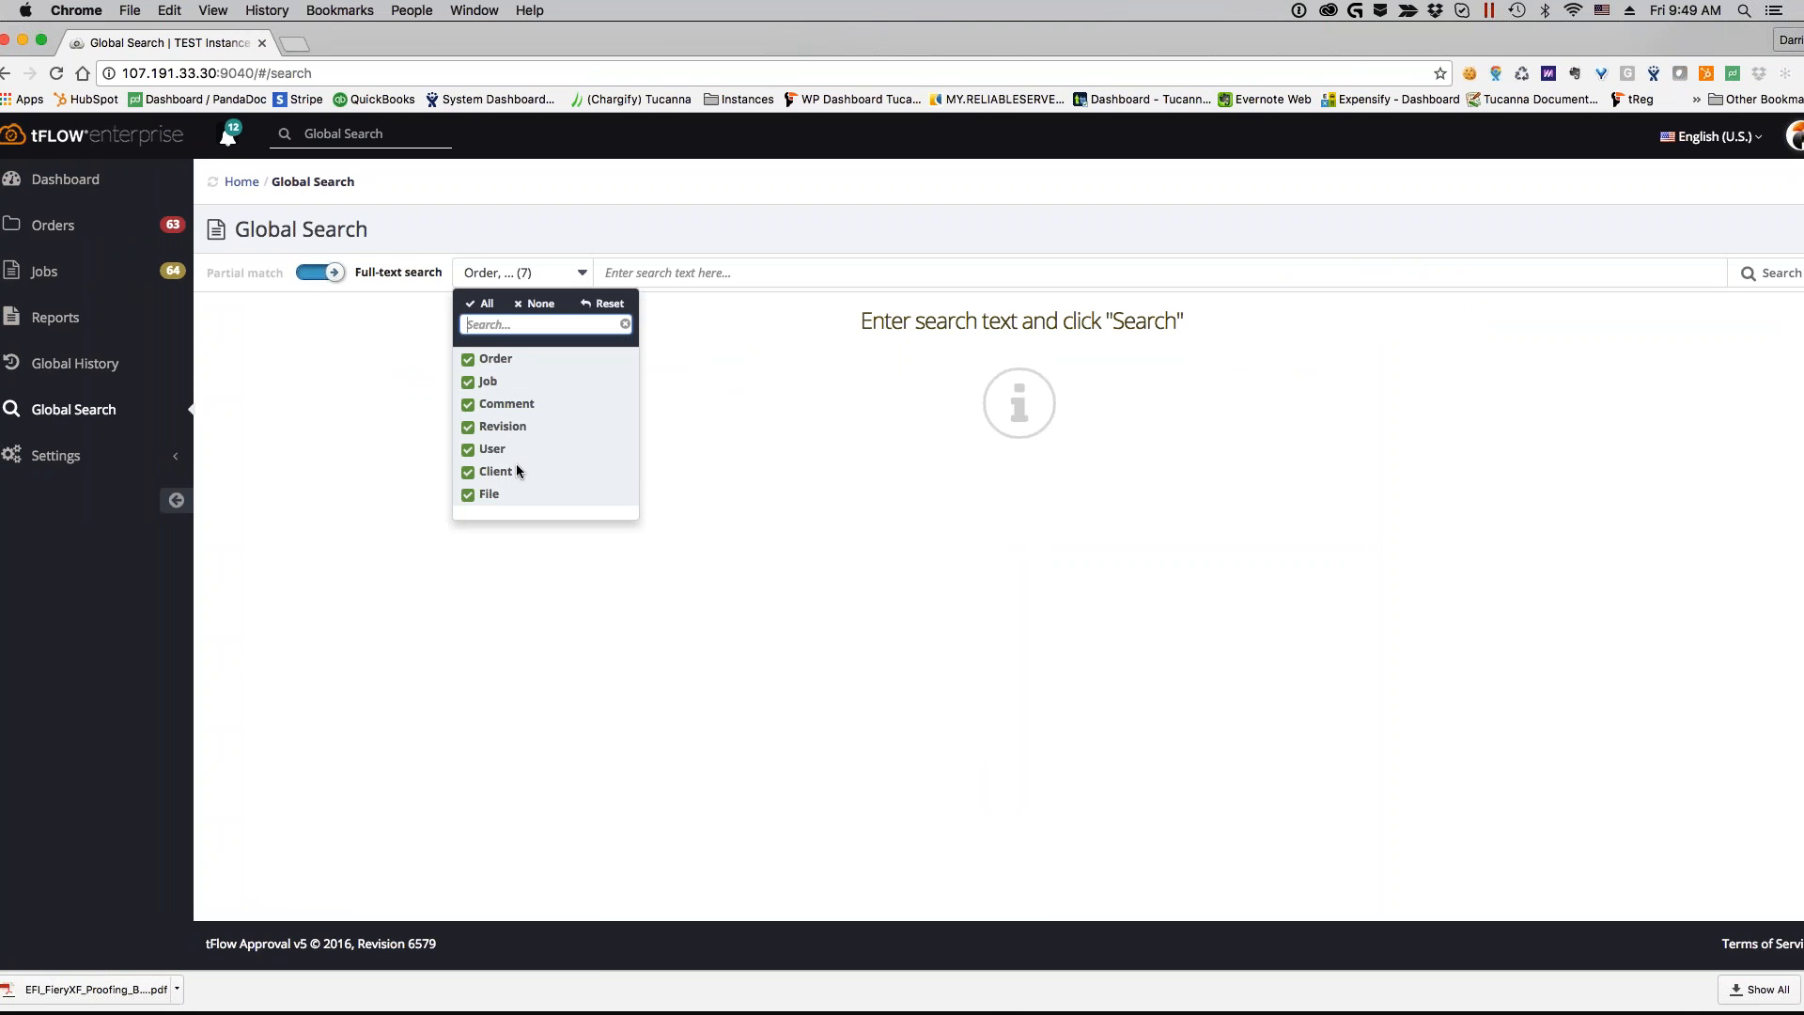
{"action": "left_click", "coordinate": [725, 273]}
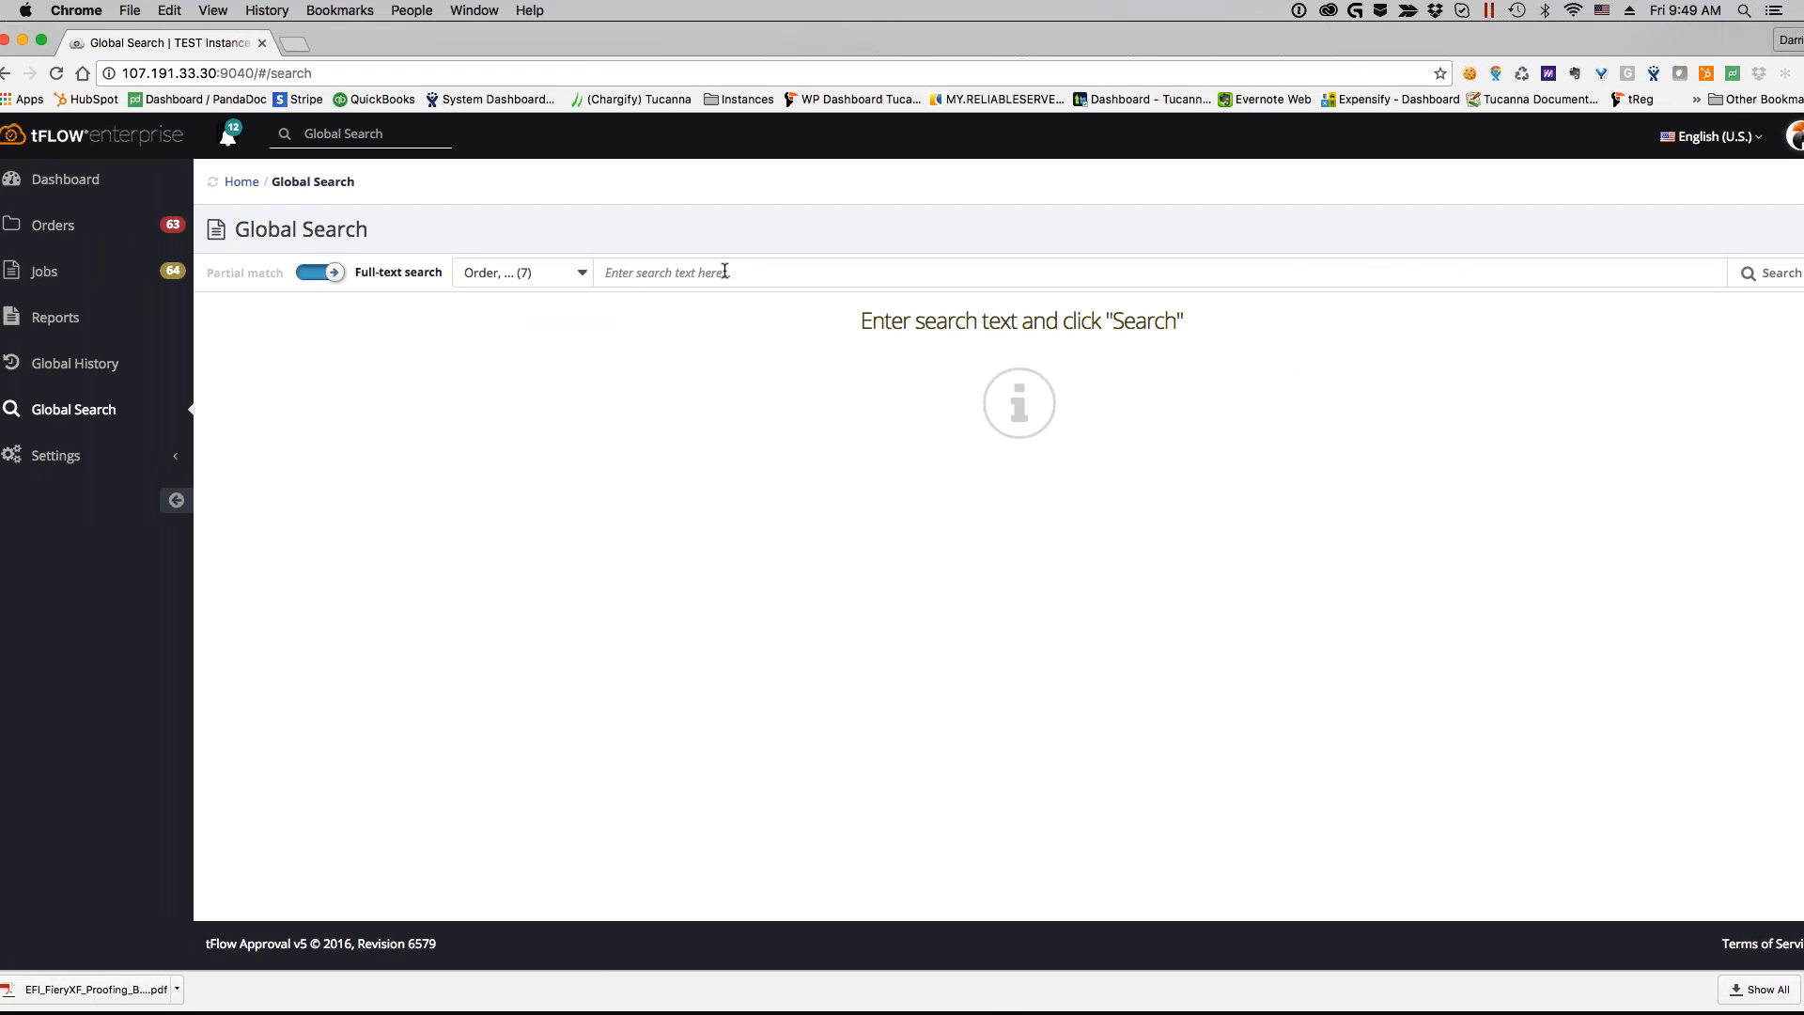
{"action": "type", "text": "comment"}
{"action": "key", "text": "Return"}
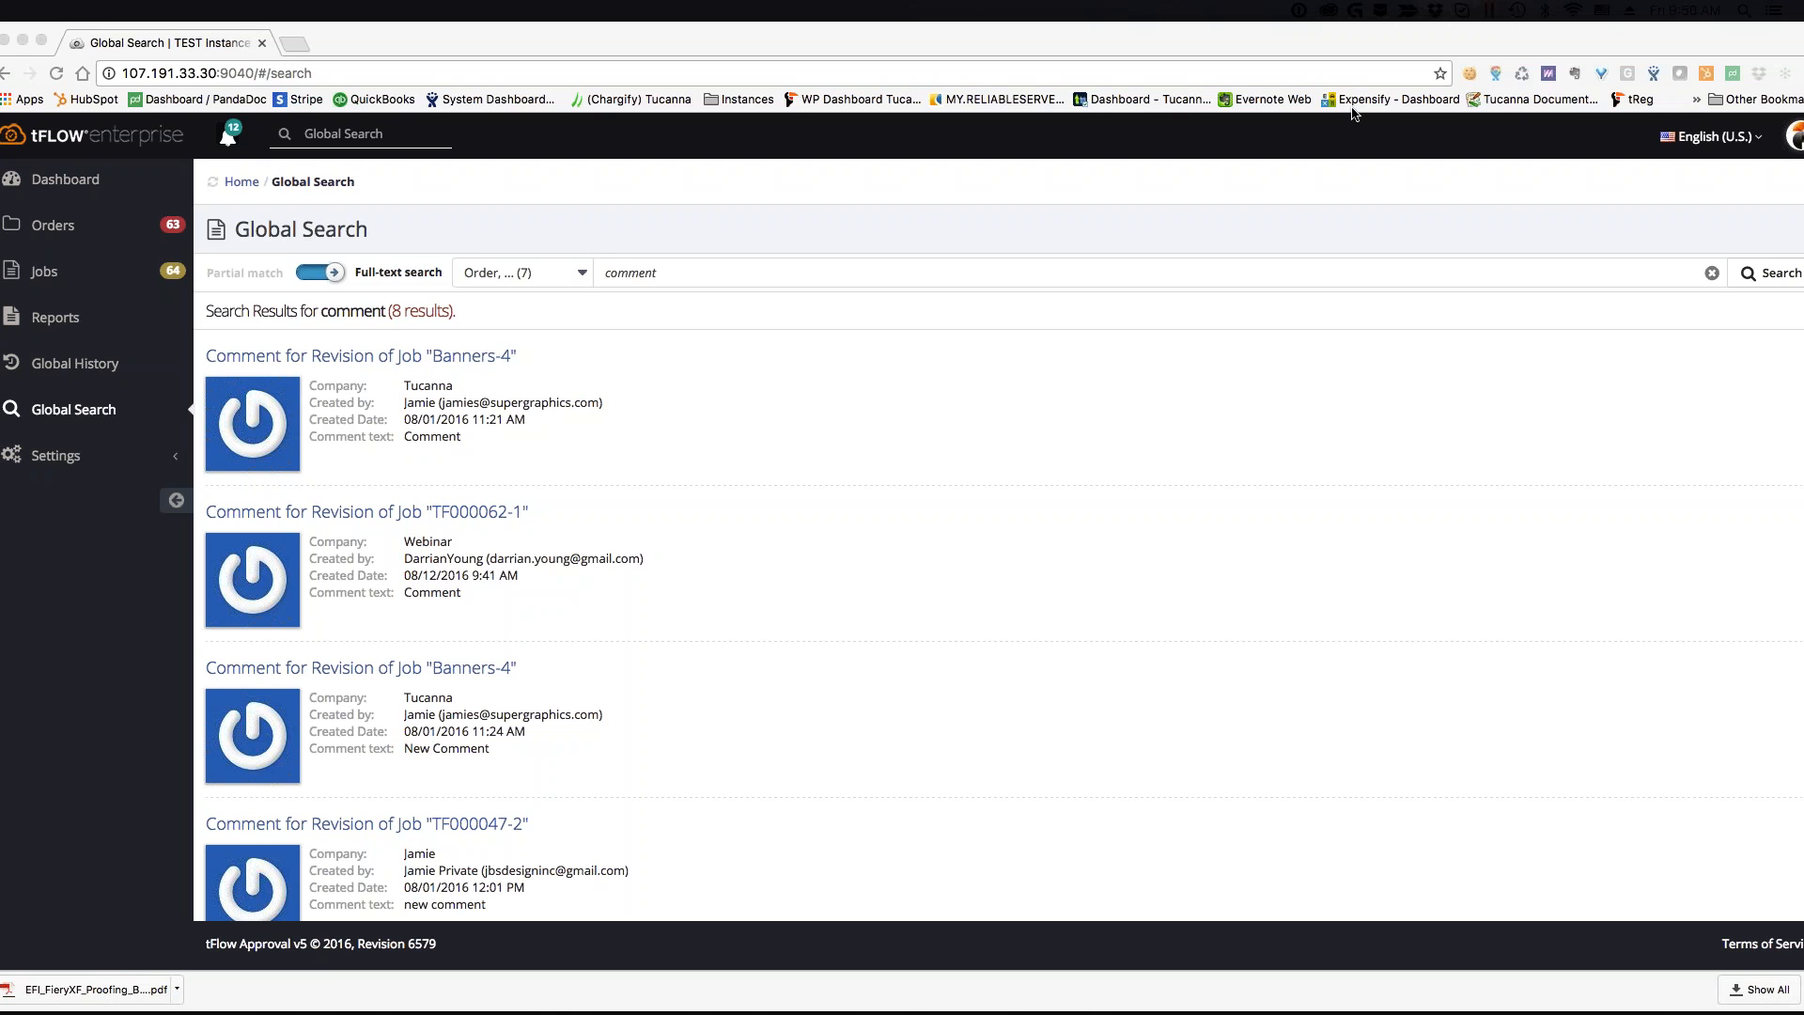
Switch to tBOT, open the NEXIO - CALDERA queue for editing and set its check interval to 1 minute
{"action": "left_click_drag", "start_coordinate": [1448, 37], "coordinate": [556, 4]}
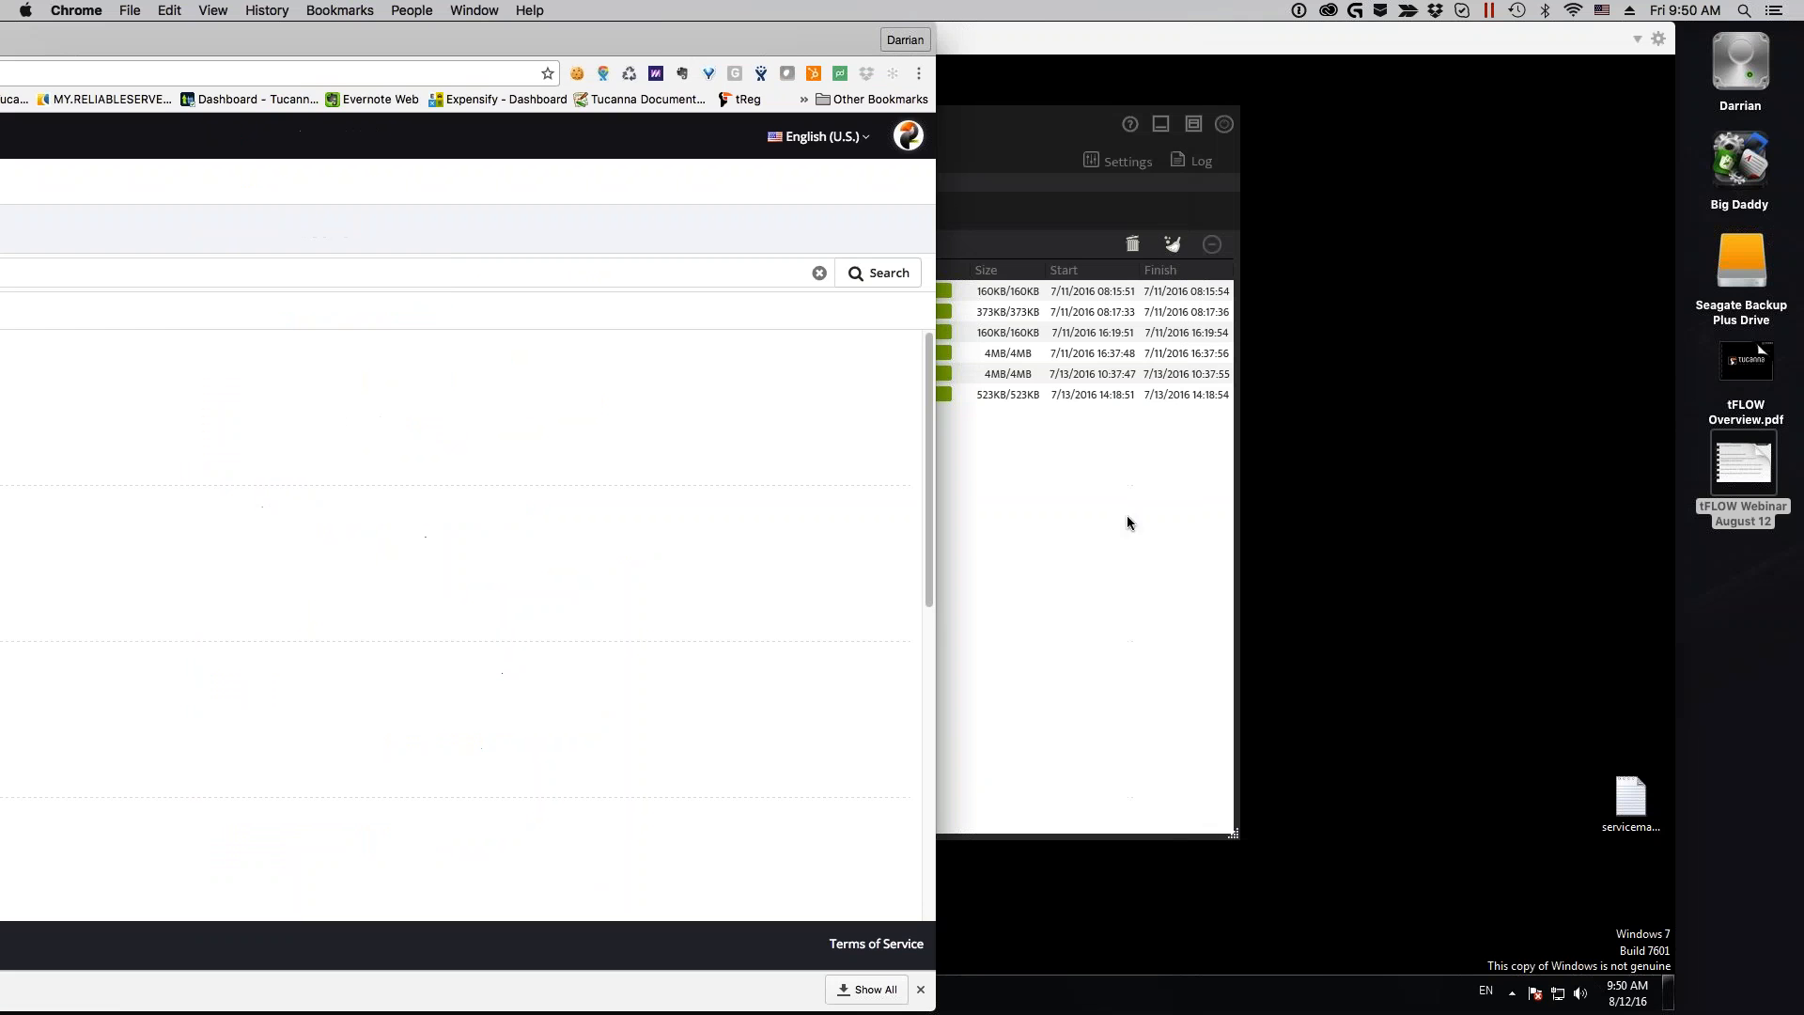
{"action": "left_click", "coordinate": [986, 191]}
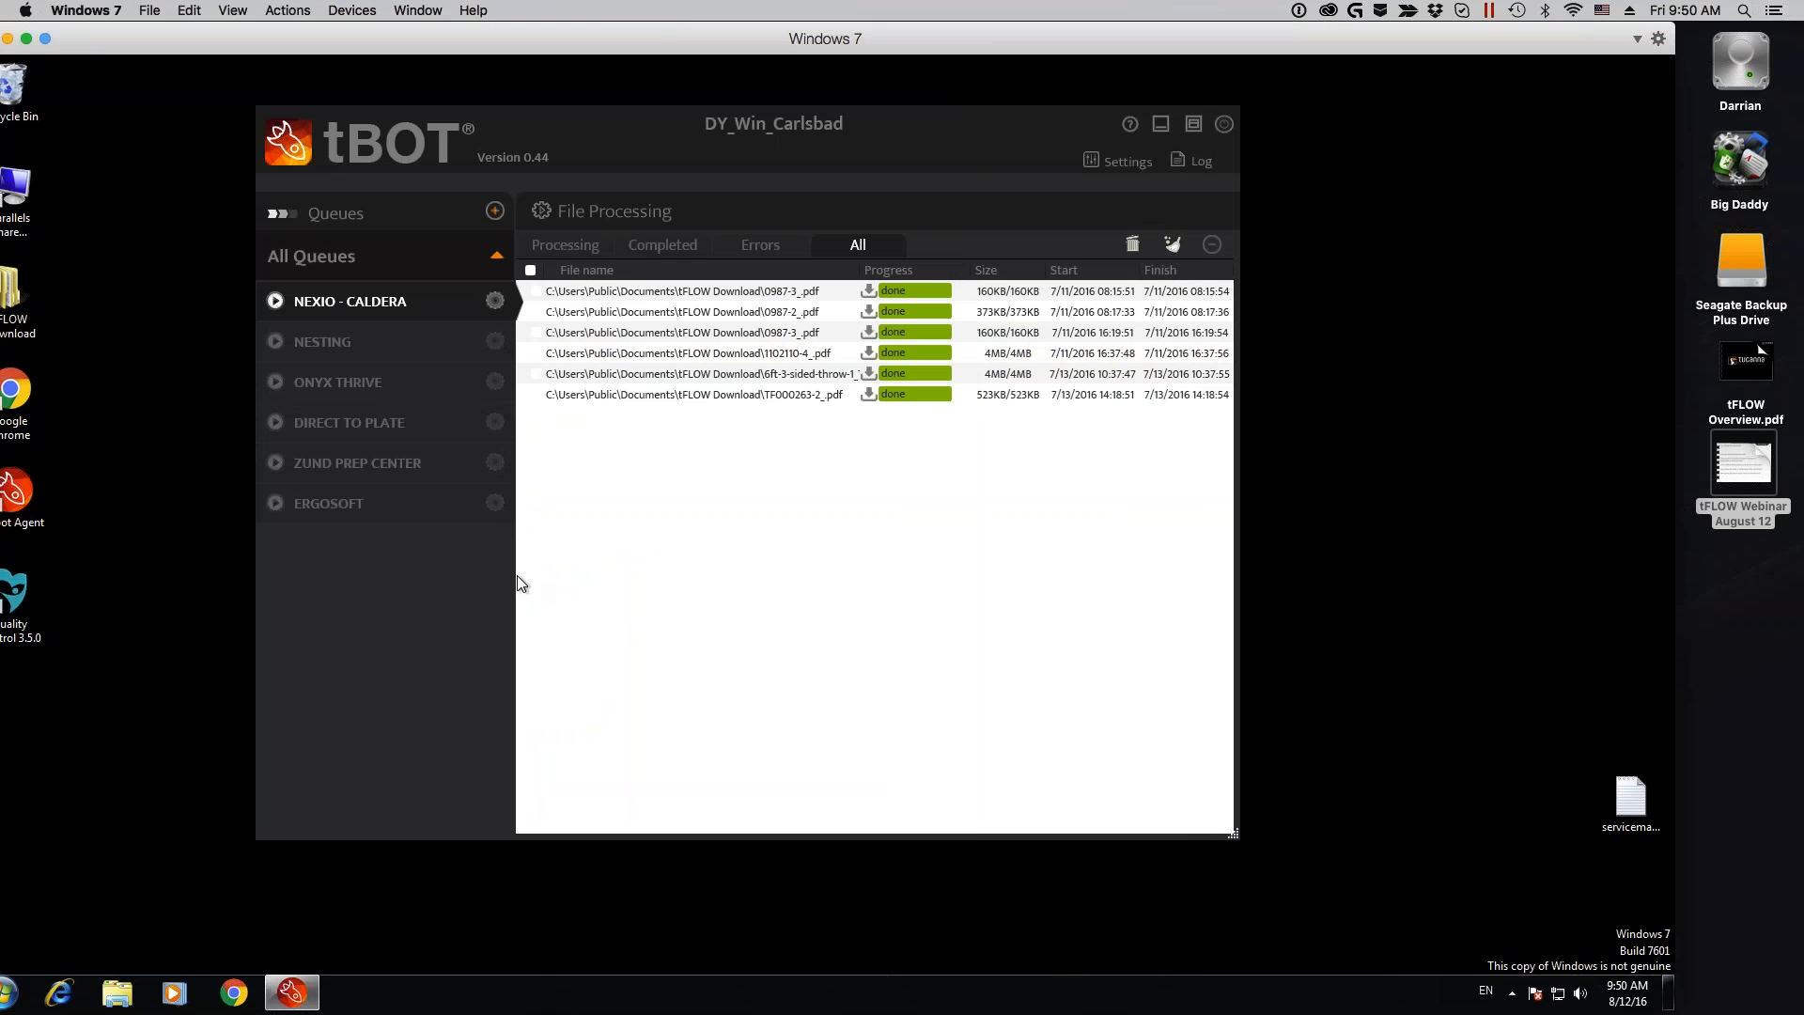
{"action": "left_click", "coordinate": [494, 301]}
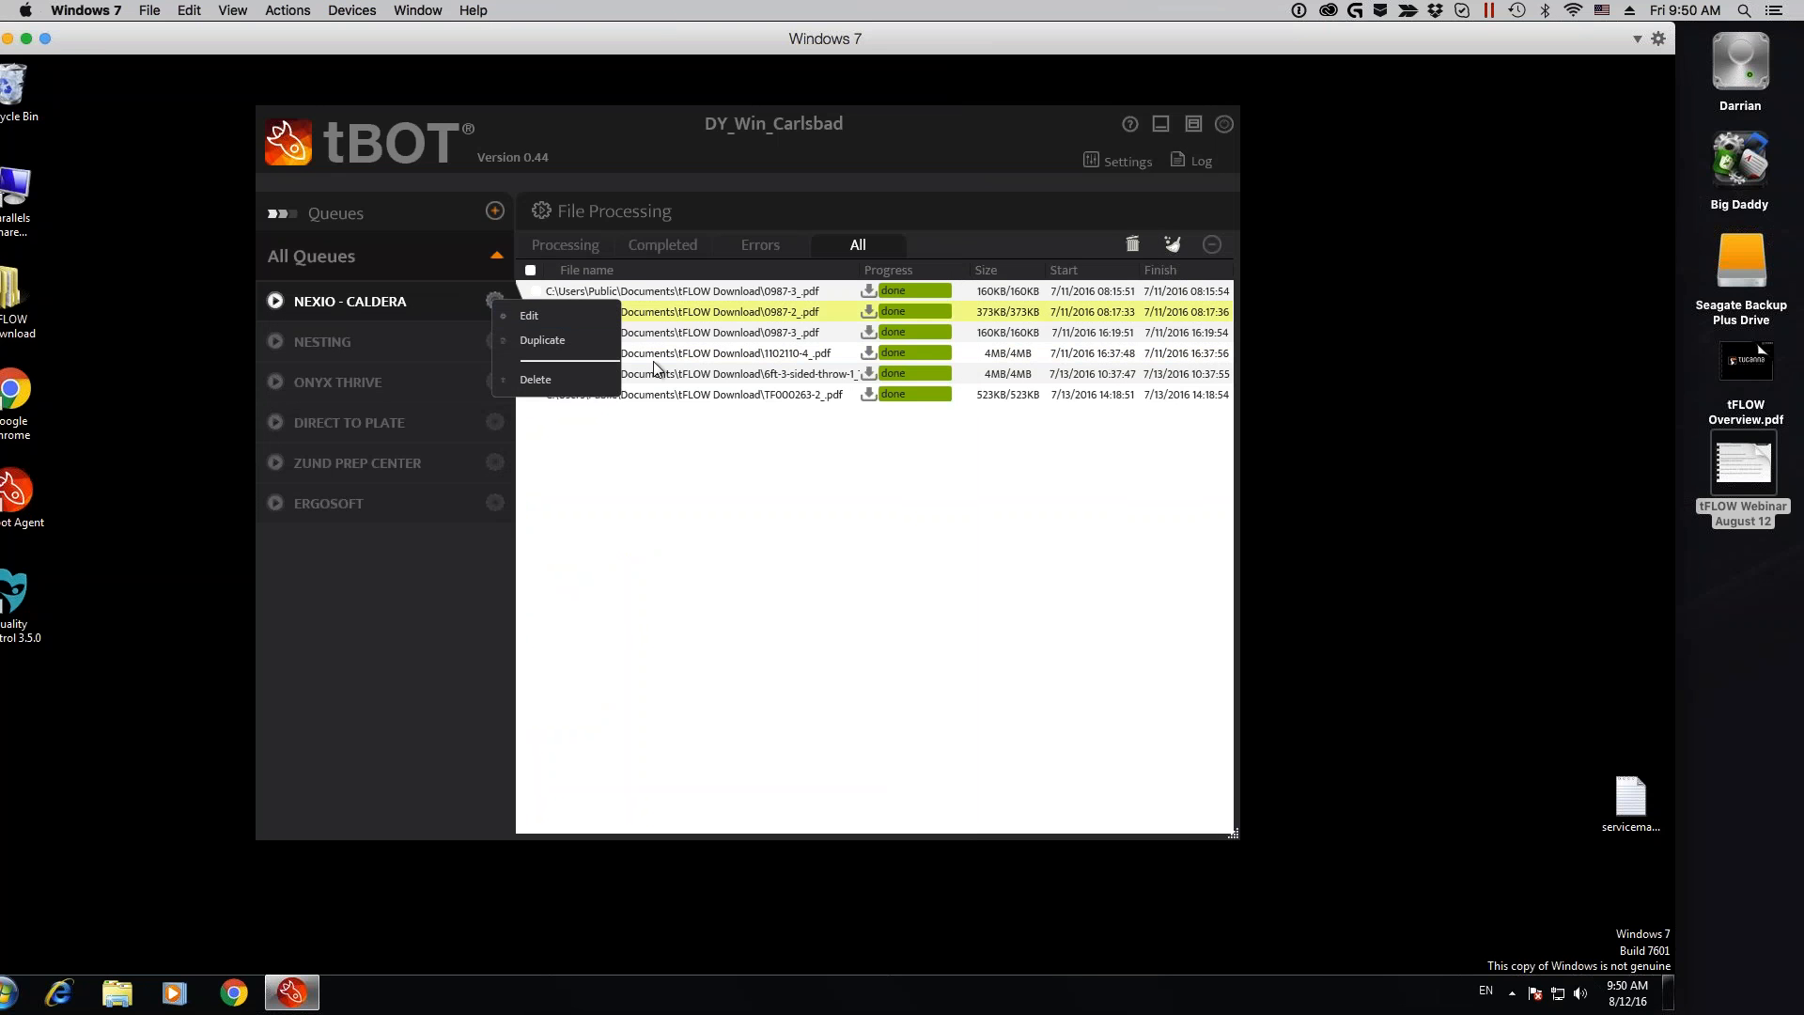
{"action": "left_click", "coordinate": [564, 317]}
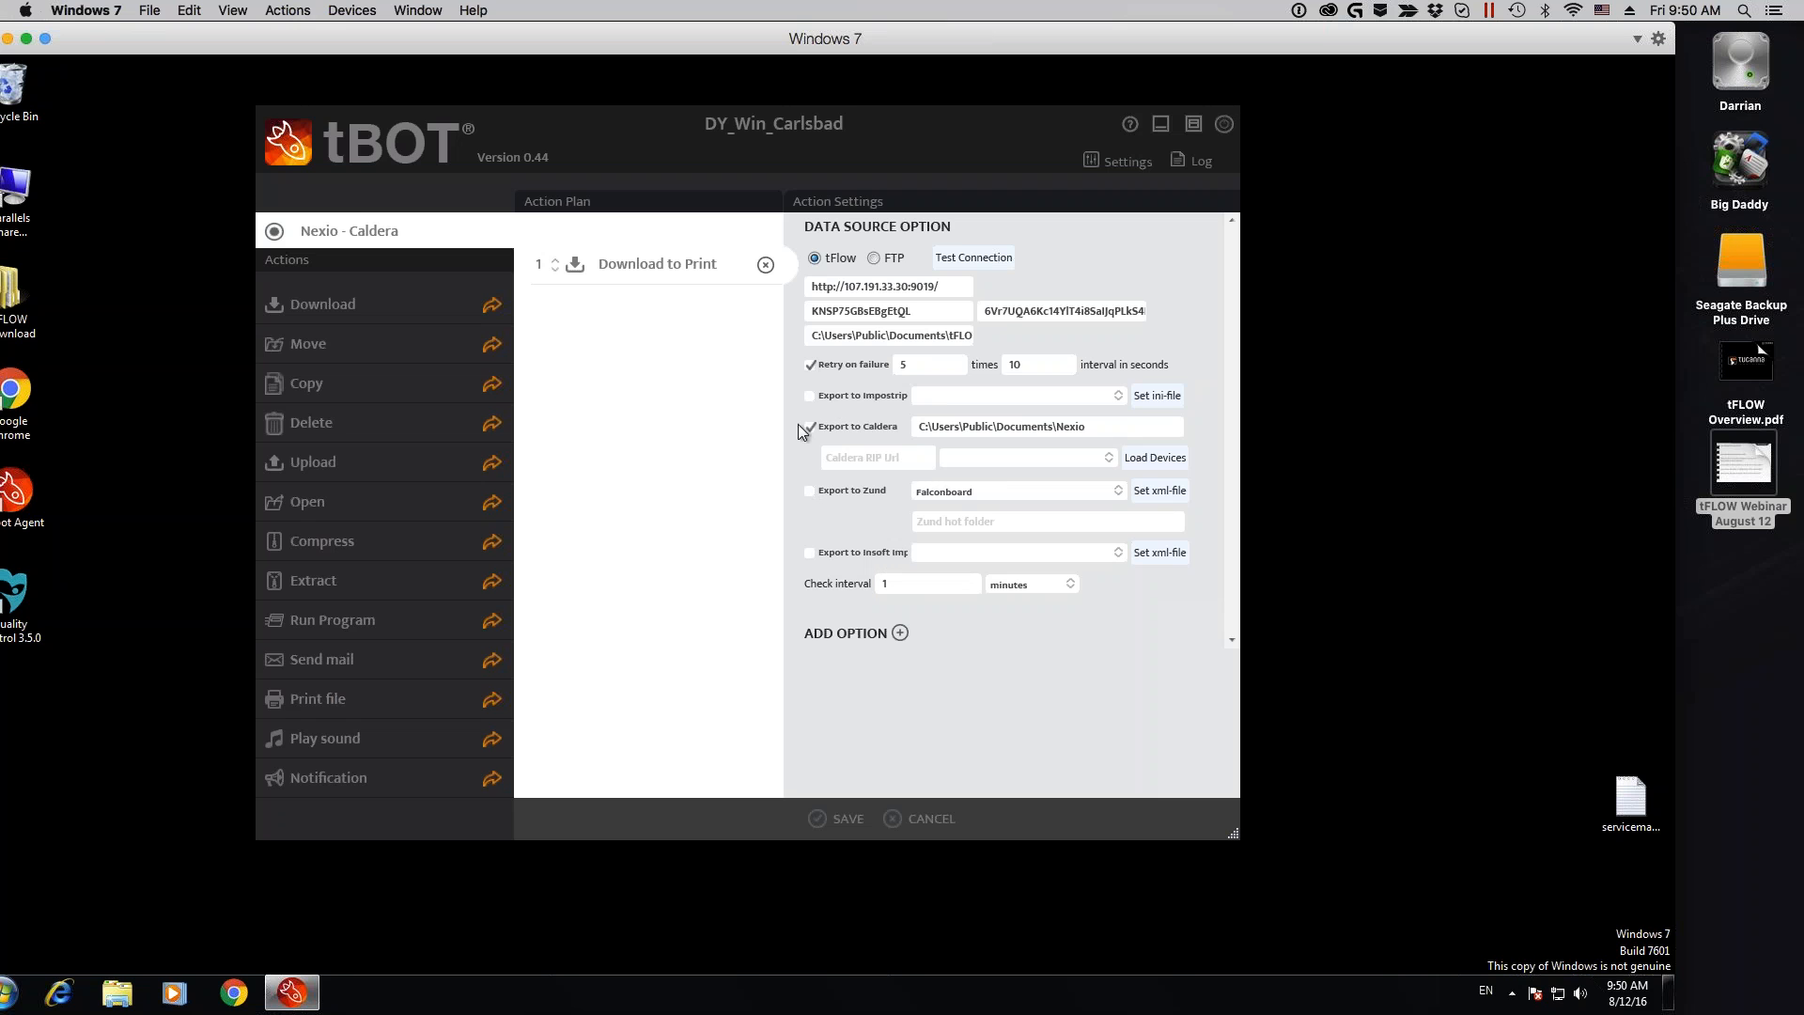
{"action": "left_click", "coordinate": [879, 583]}
{"action": "type", "text": "1"}
{"action": "left_click_drag", "start_coordinate": [761, 127], "coordinate": [824, 116]}
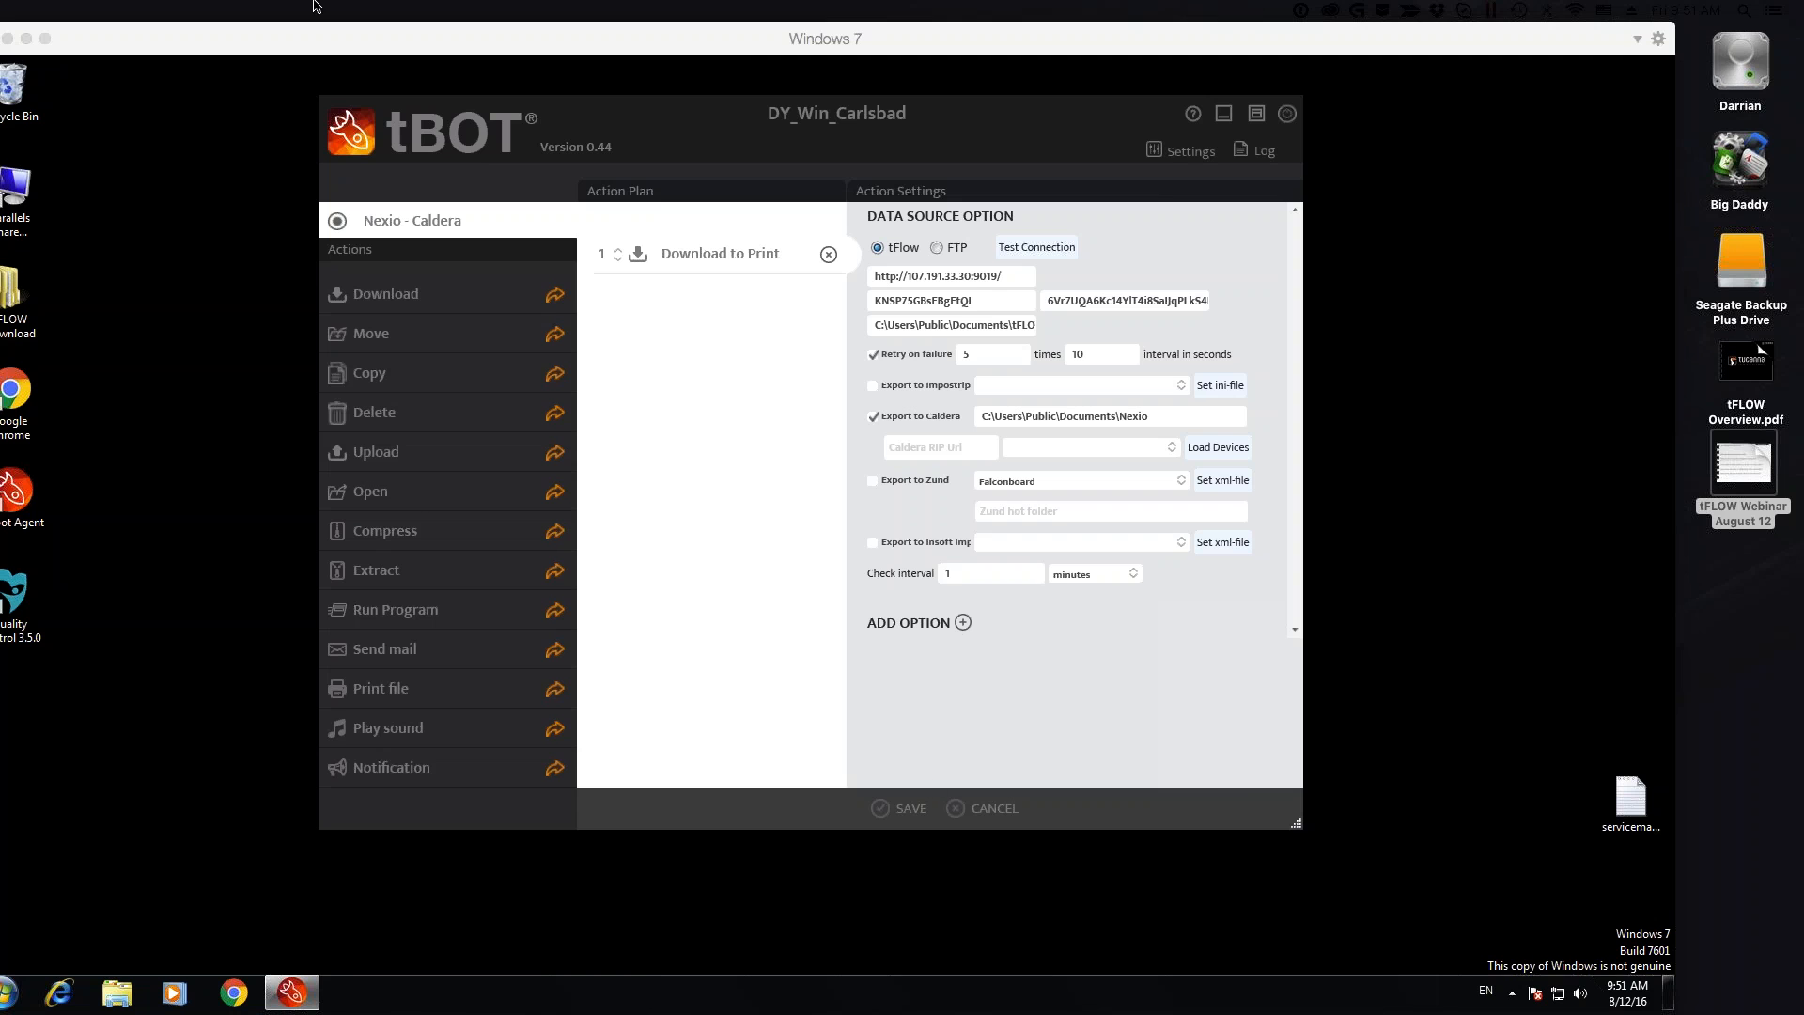
Switch back to the browser and show the list of all tFLOW orders
{"action": "left_click_drag", "start_coordinate": [832, 36], "coordinate": [845, 10]}
{"action": "key", "text": "ctrl+Left"}
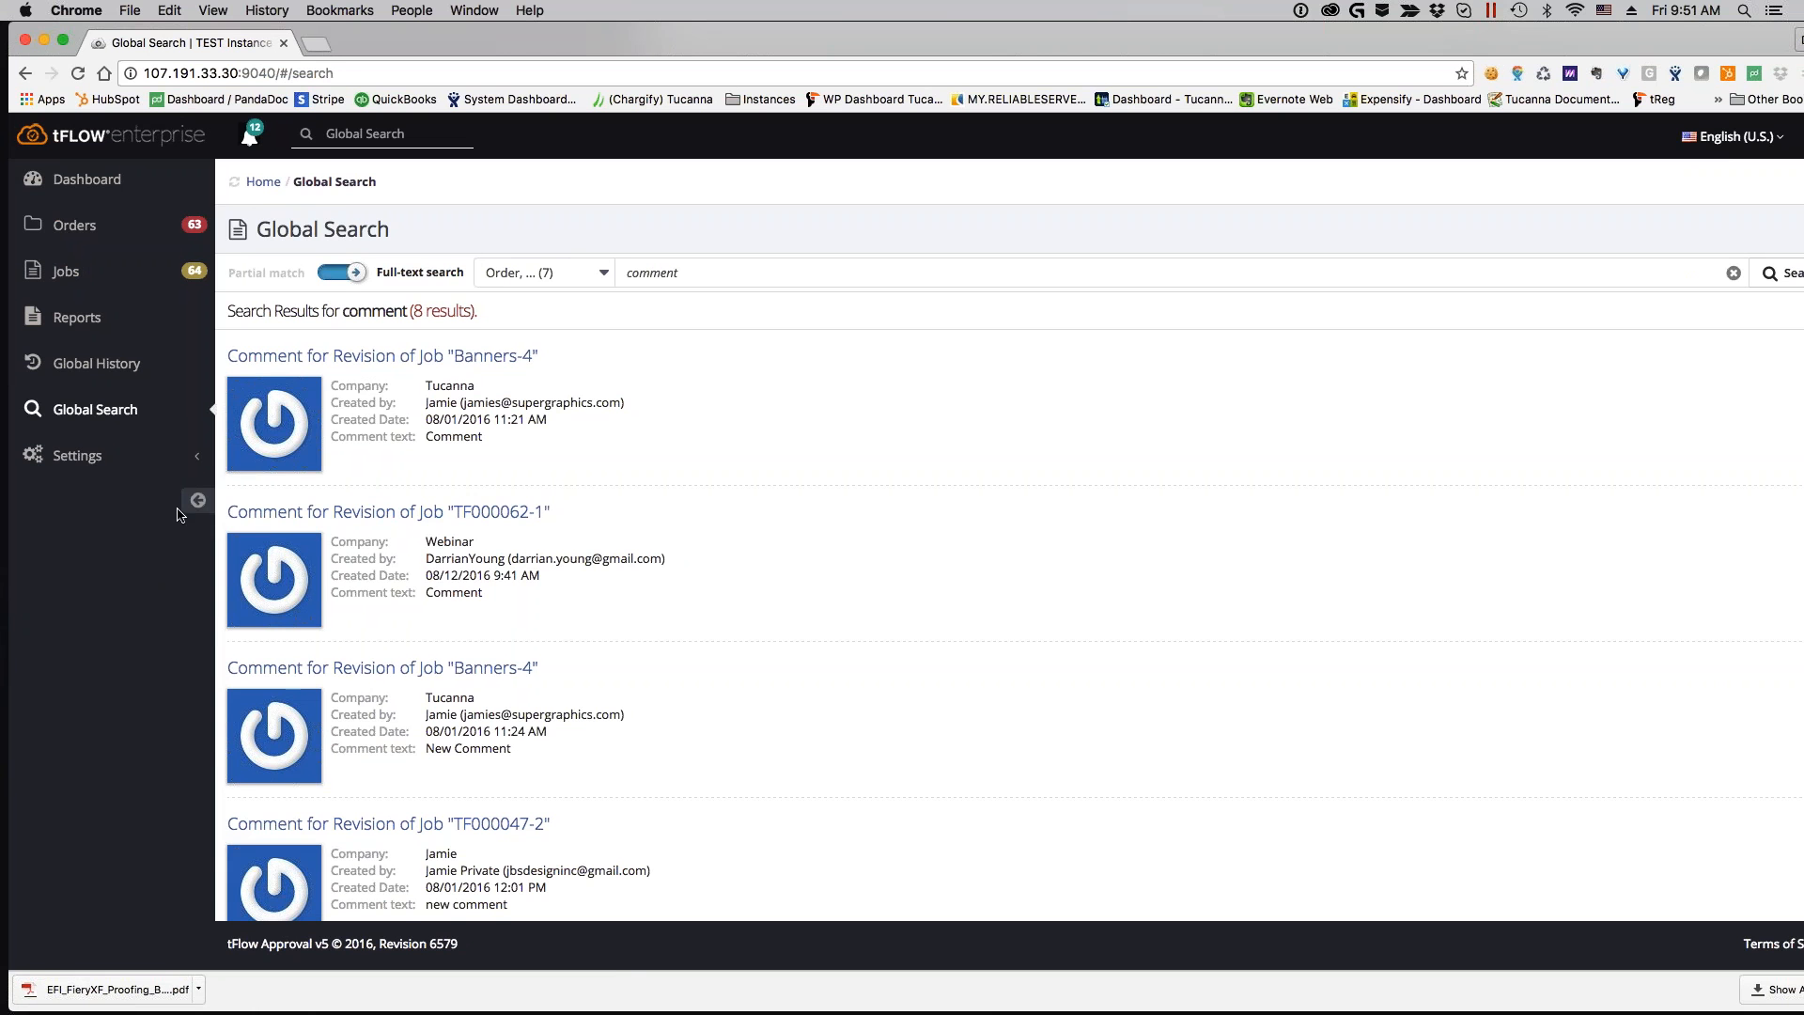
{"action": "left_click", "coordinate": [75, 226]}
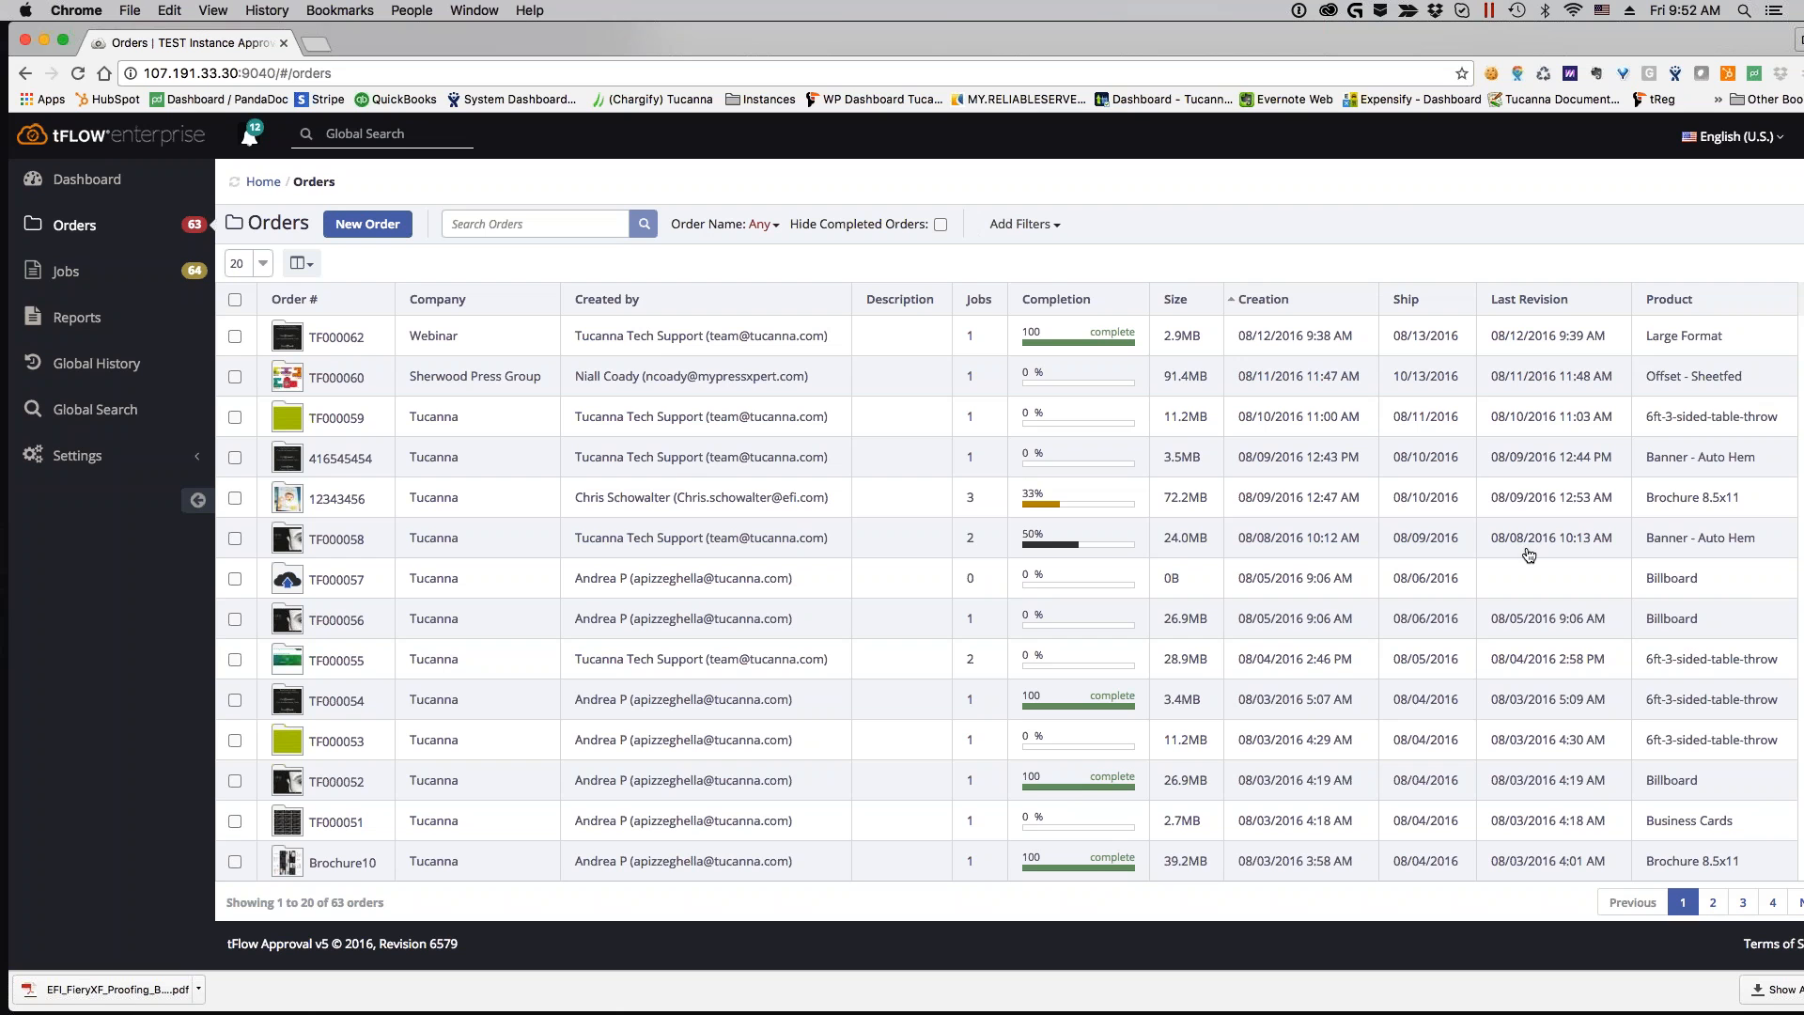
{"action": "key", "text": "super+Tab"}
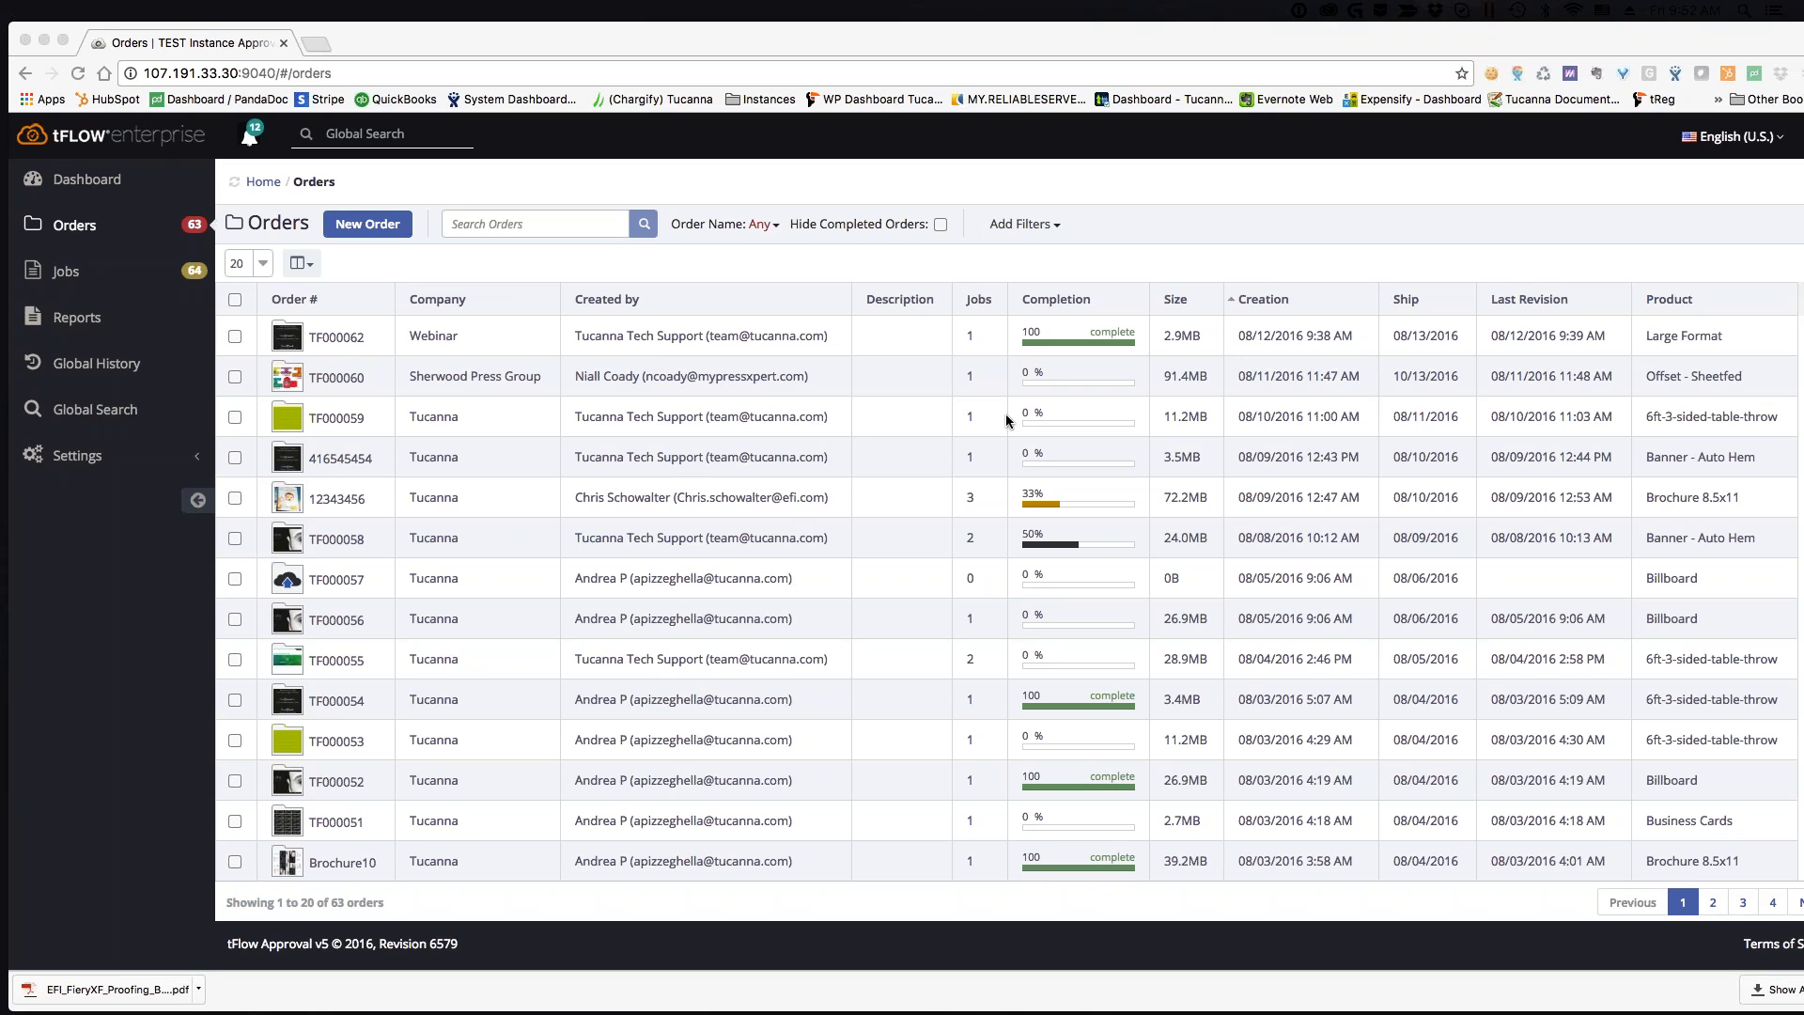
Open the 6ft table throw-3 job from the Awaiting Approval column of the jobs board
{"action": "left_click", "coordinate": [65, 271]}
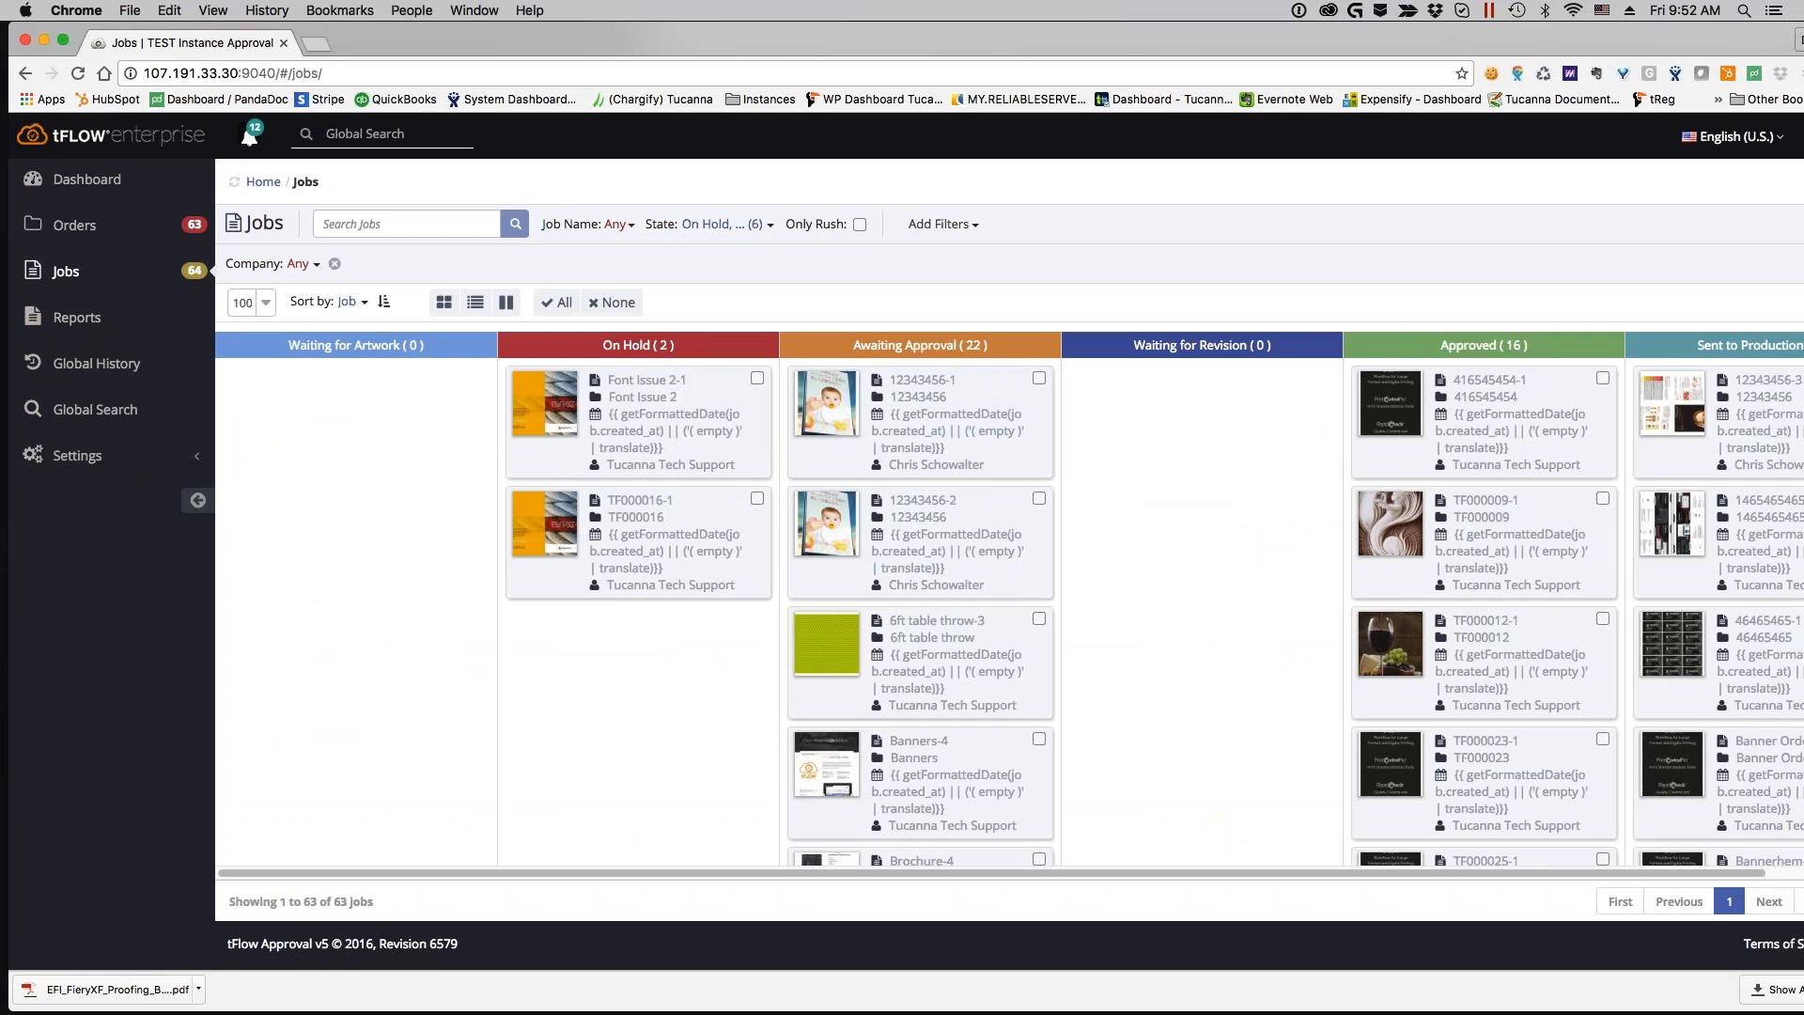
{"action": "scroll", "coordinate": [987, 583], "scroll_direction": "down", "scroll_amount": 3}
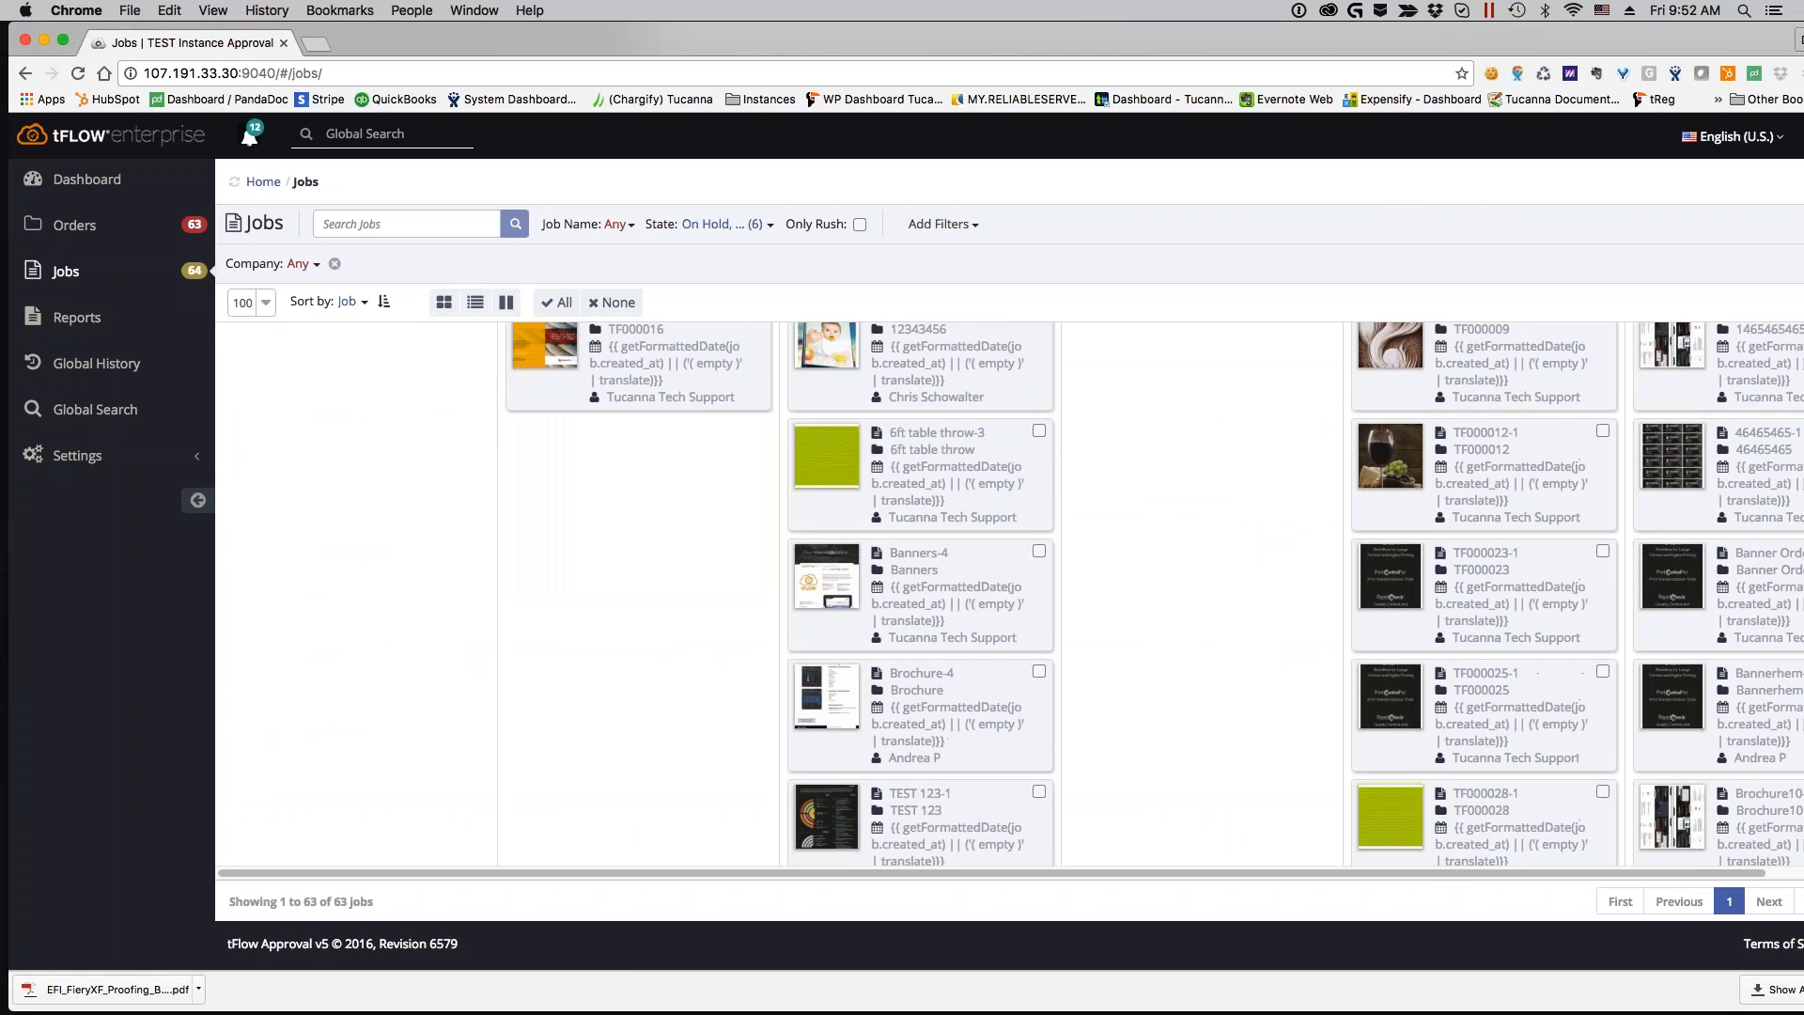
{"action": "left_click", "coordinate": [1038, 431]}
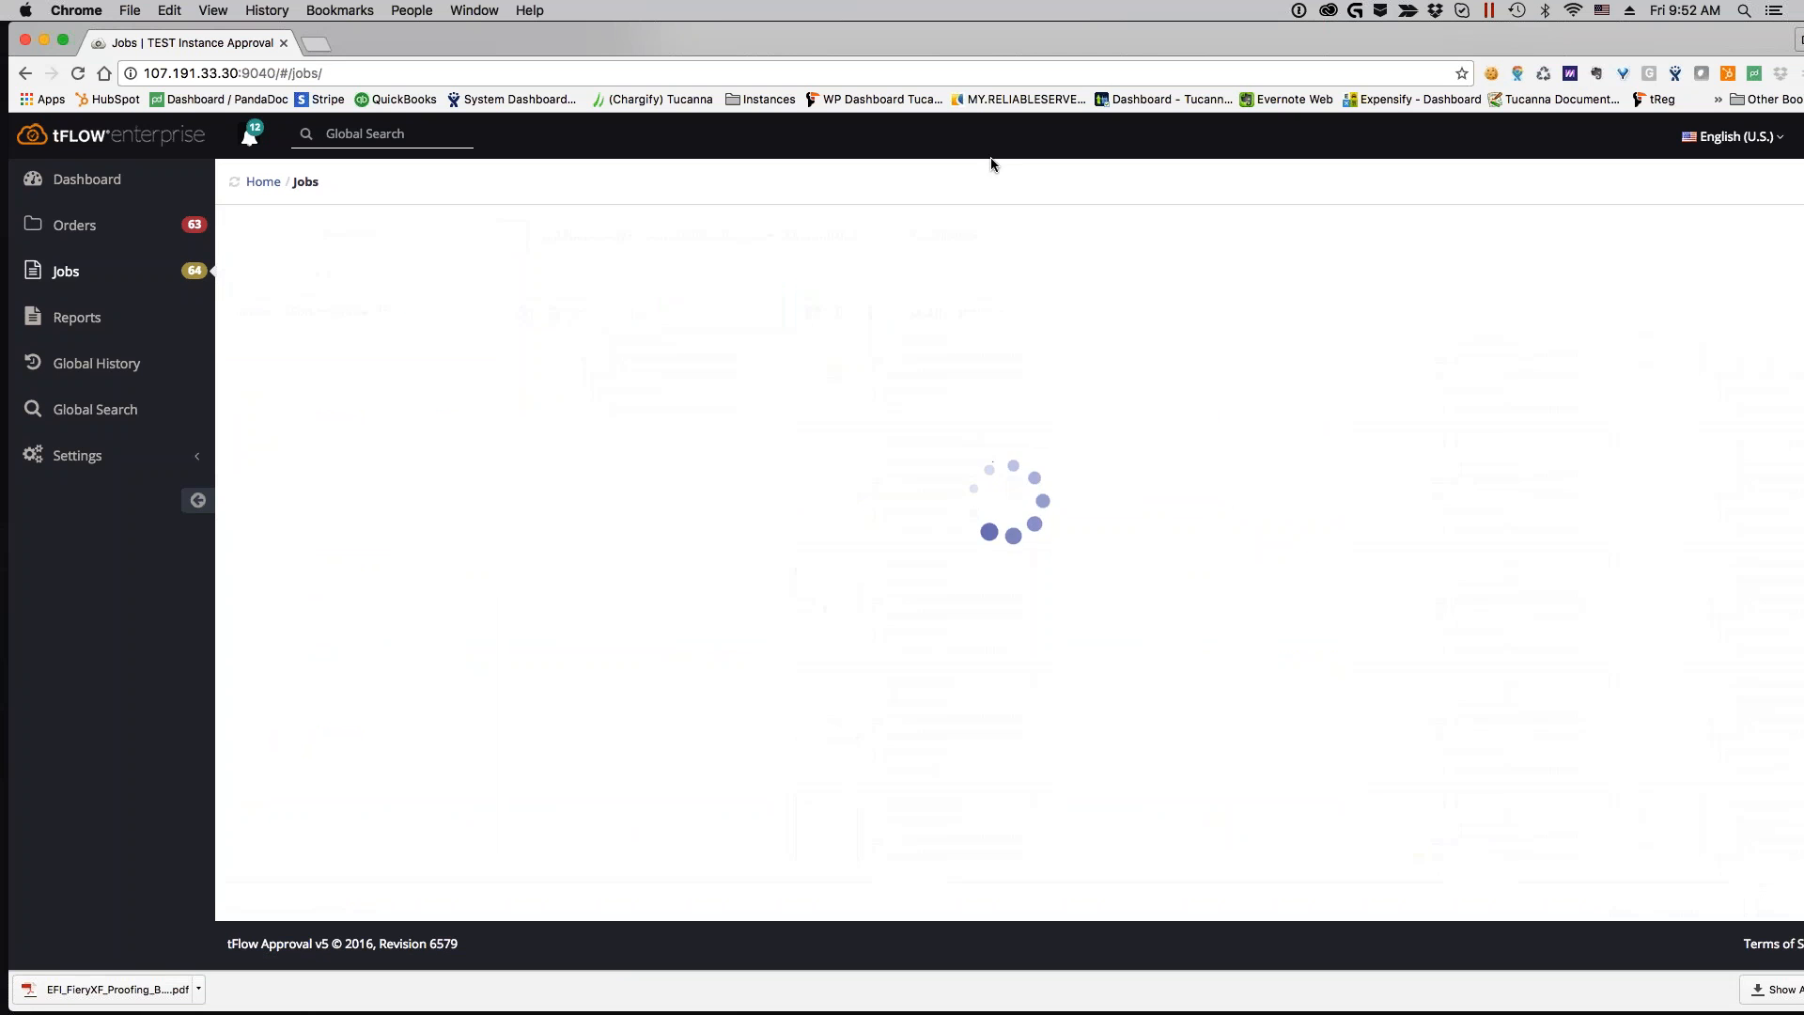
{"action": "mouse_move", "coordinate": [658, 41]}
{"action": "left_mouse_down"}
{"action": "mouse_move", "coordinate": [754, 45]}
{"action": "mouse_move", "coordinate": [687, 45]}
{"action": "left_mouse_up"}
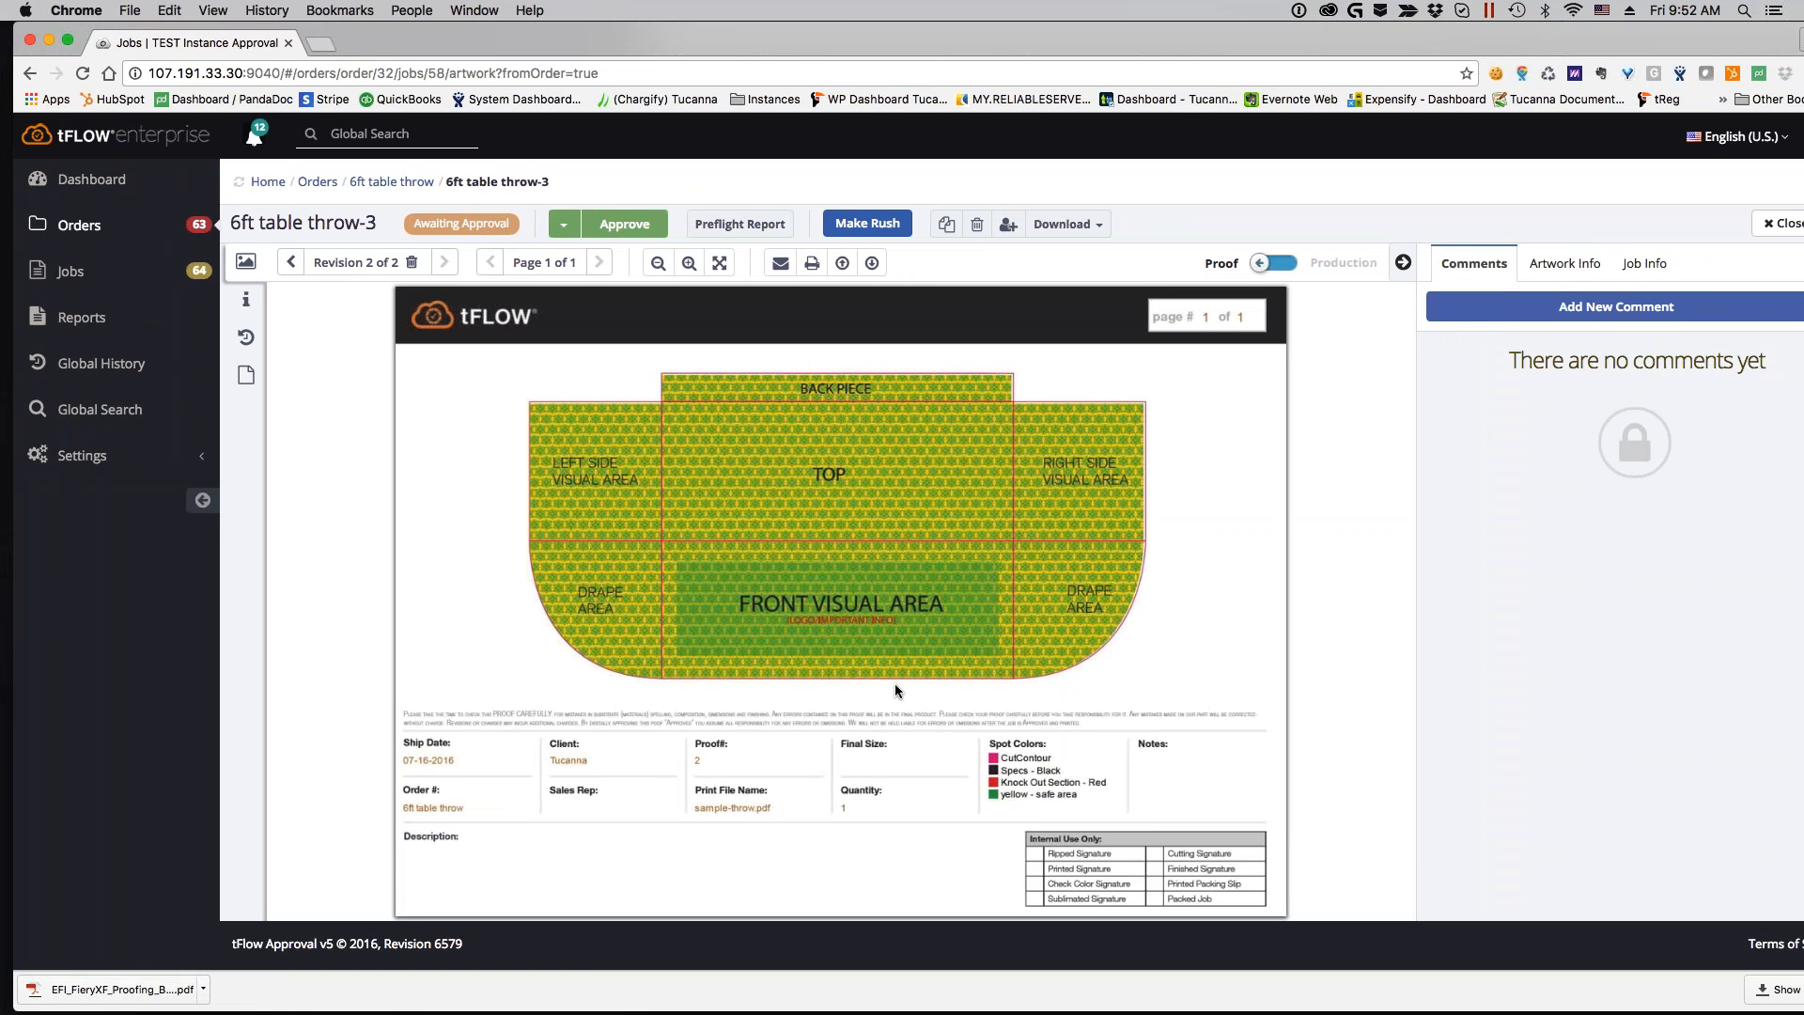
Compare the job's production artwork with its proof, and view revision 1 before returning to revision 2
{"action": "left_click", "coordinate": [1278, 265]}
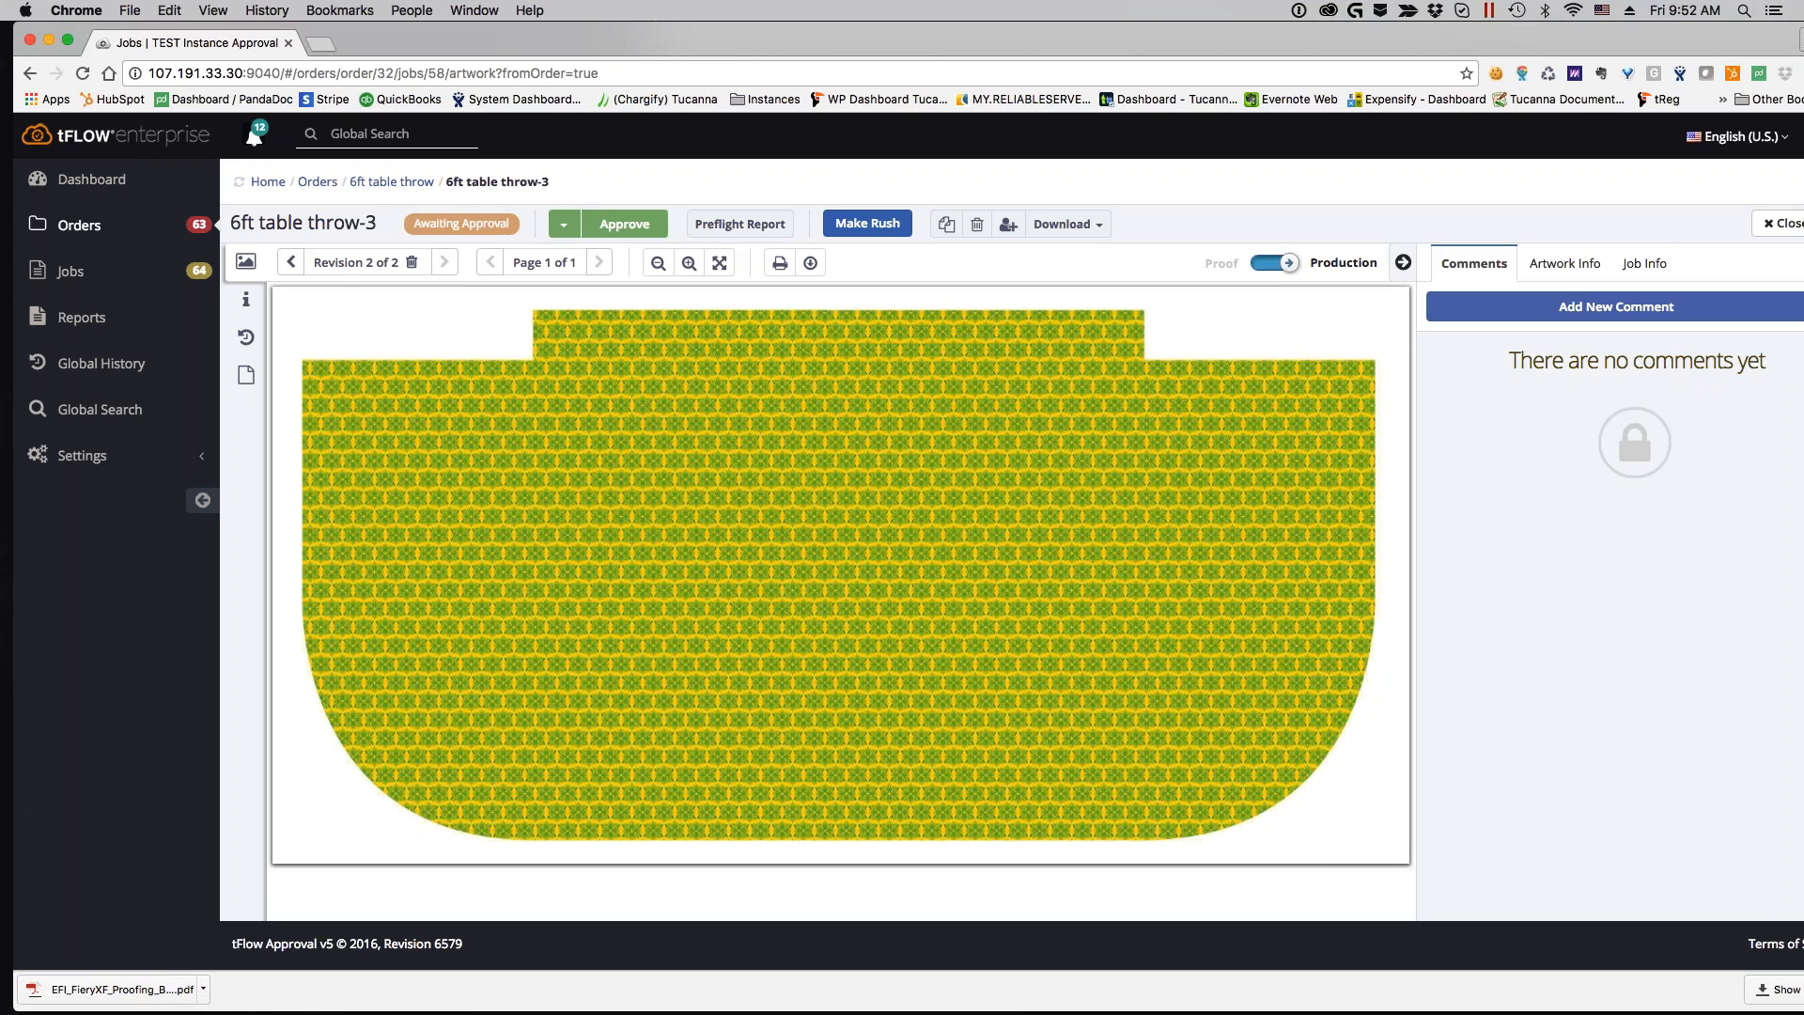
{"action": "left_click", "coordinate": [1273, 262]}
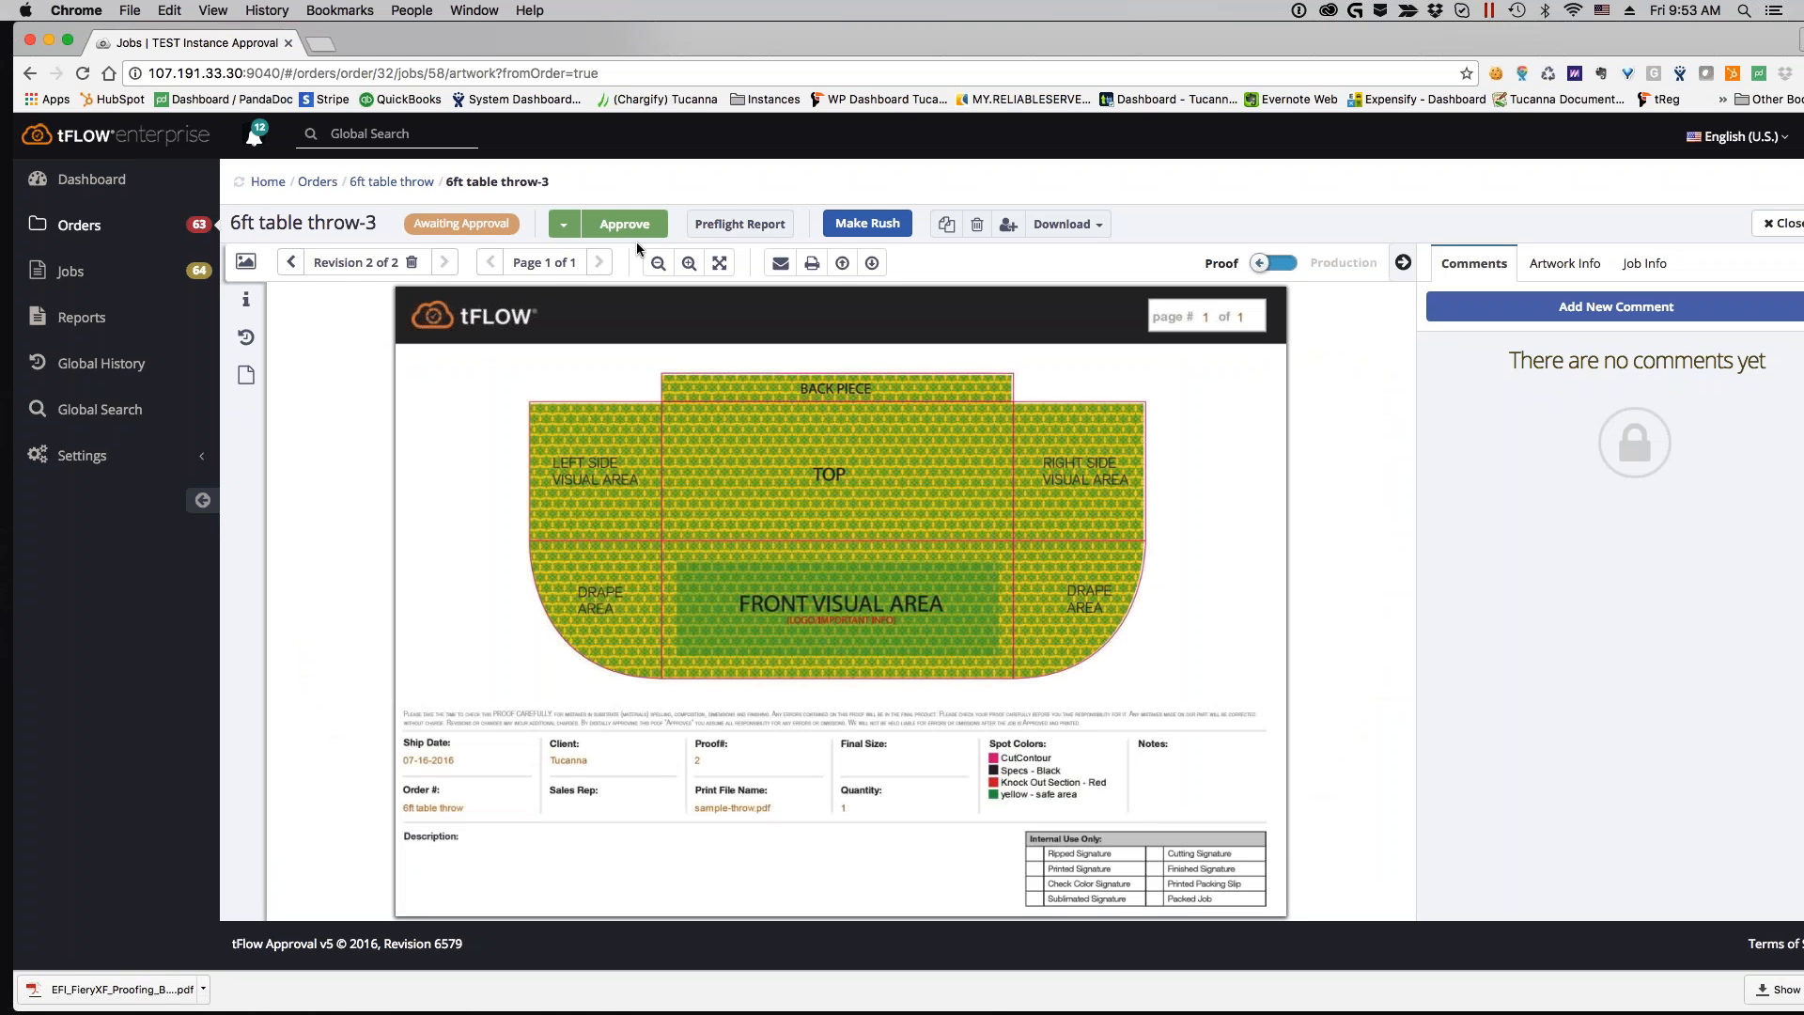
{"action": "left_click_drag", "start_coordinate": [314, 262], "coordinate": [395, 268]}
{"action": "left_click", "coordinate": [292, 265]}
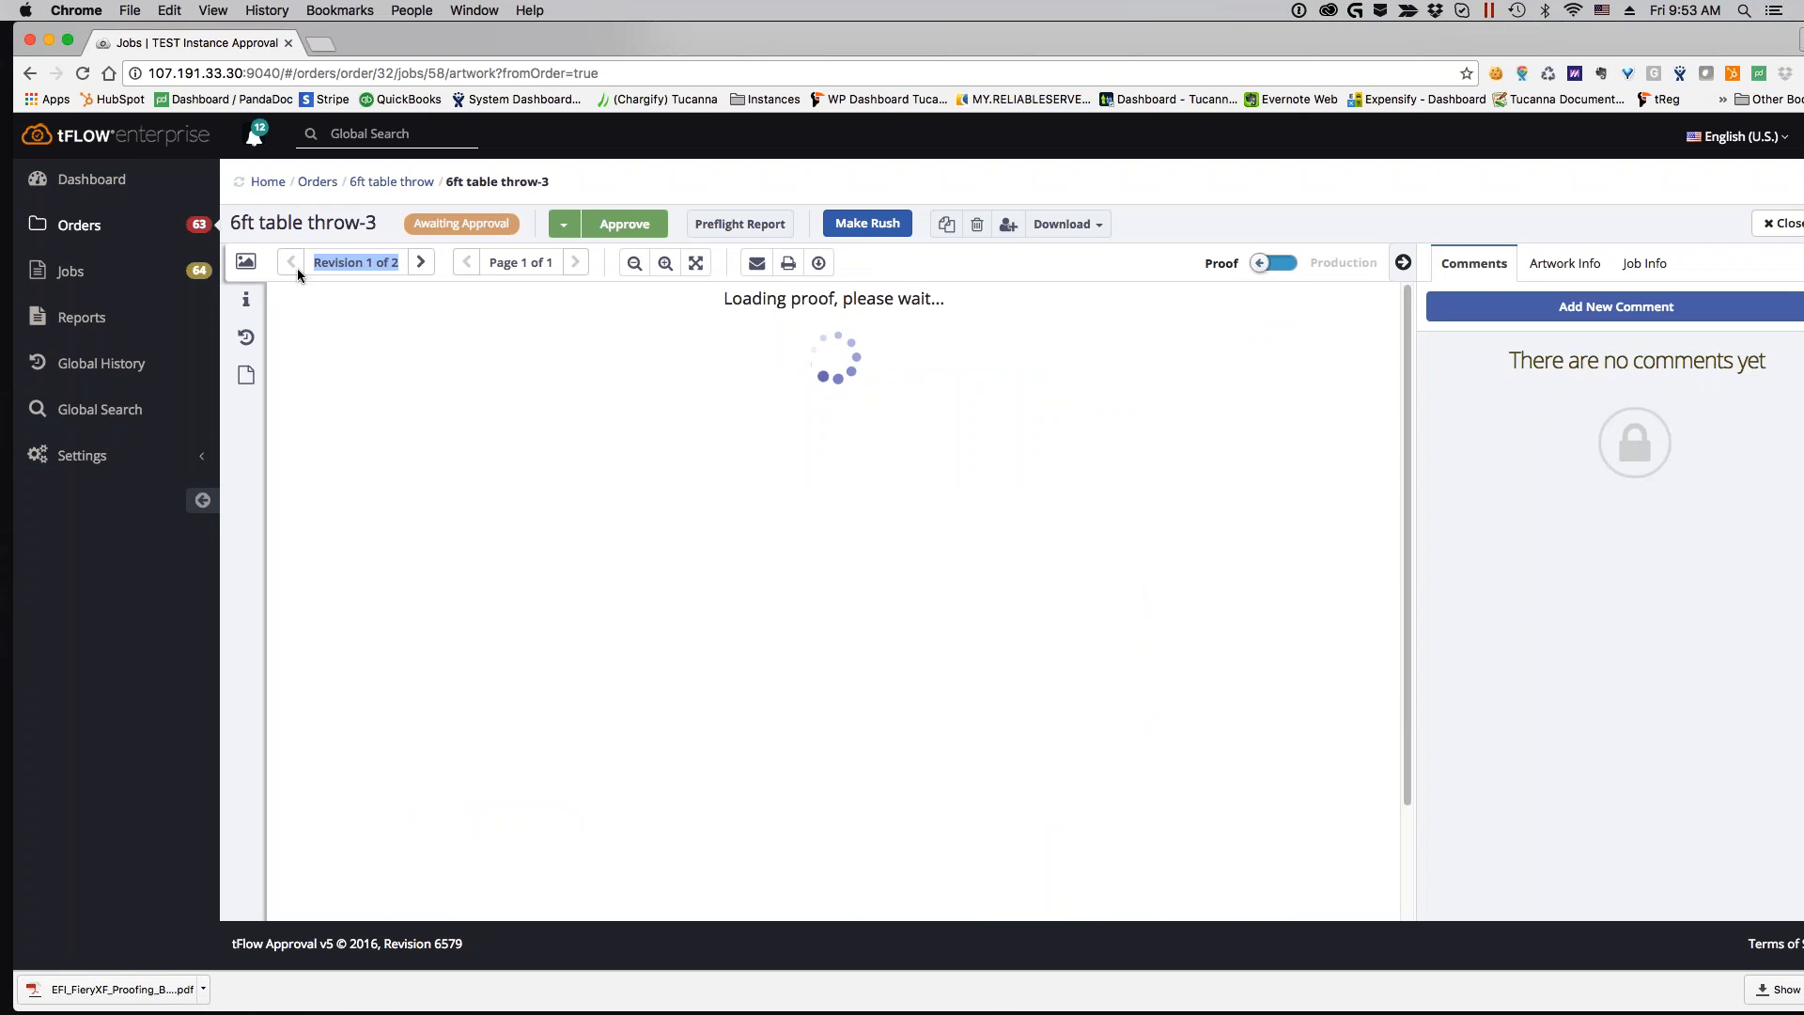
{"action": "left_click", "coordinate": [421, 263]}
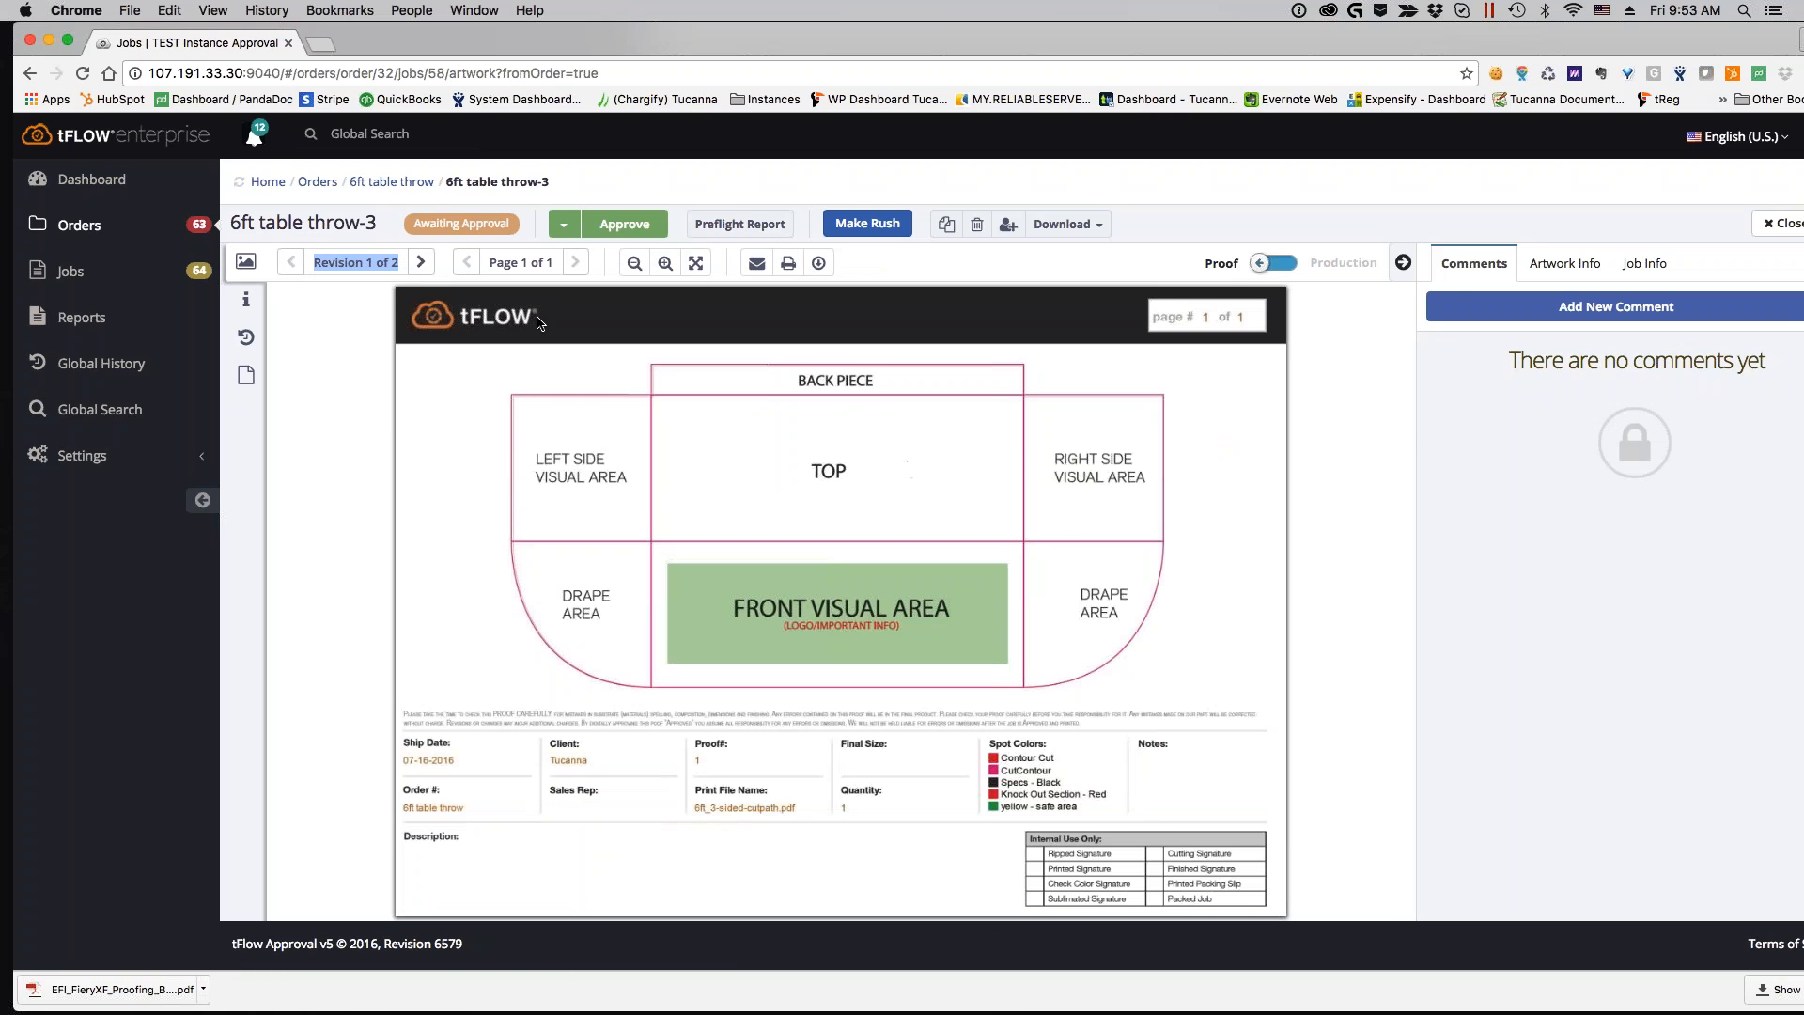
{"action": "left_click", "coordinate": [422, 262]}
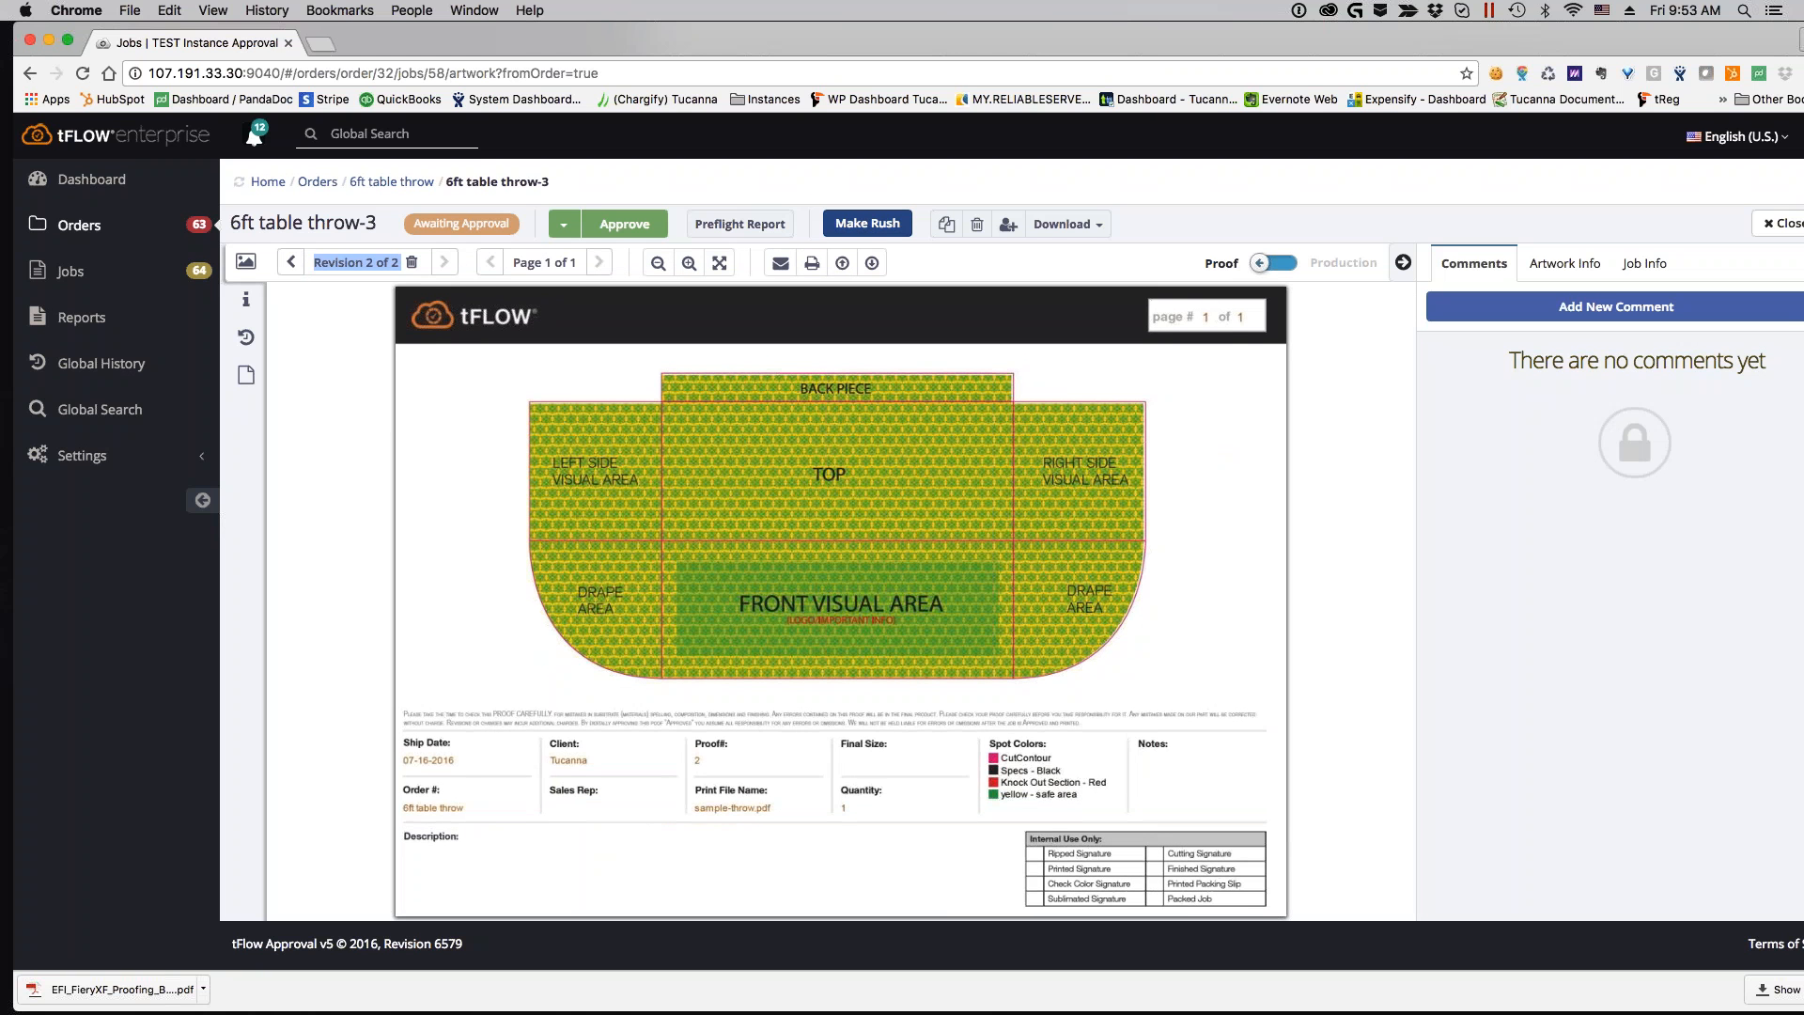
Cancel approving the 6ft table throw-3 job for production and request a new revision instead
{"action": "left_click", "coordinate": [623, 226]}
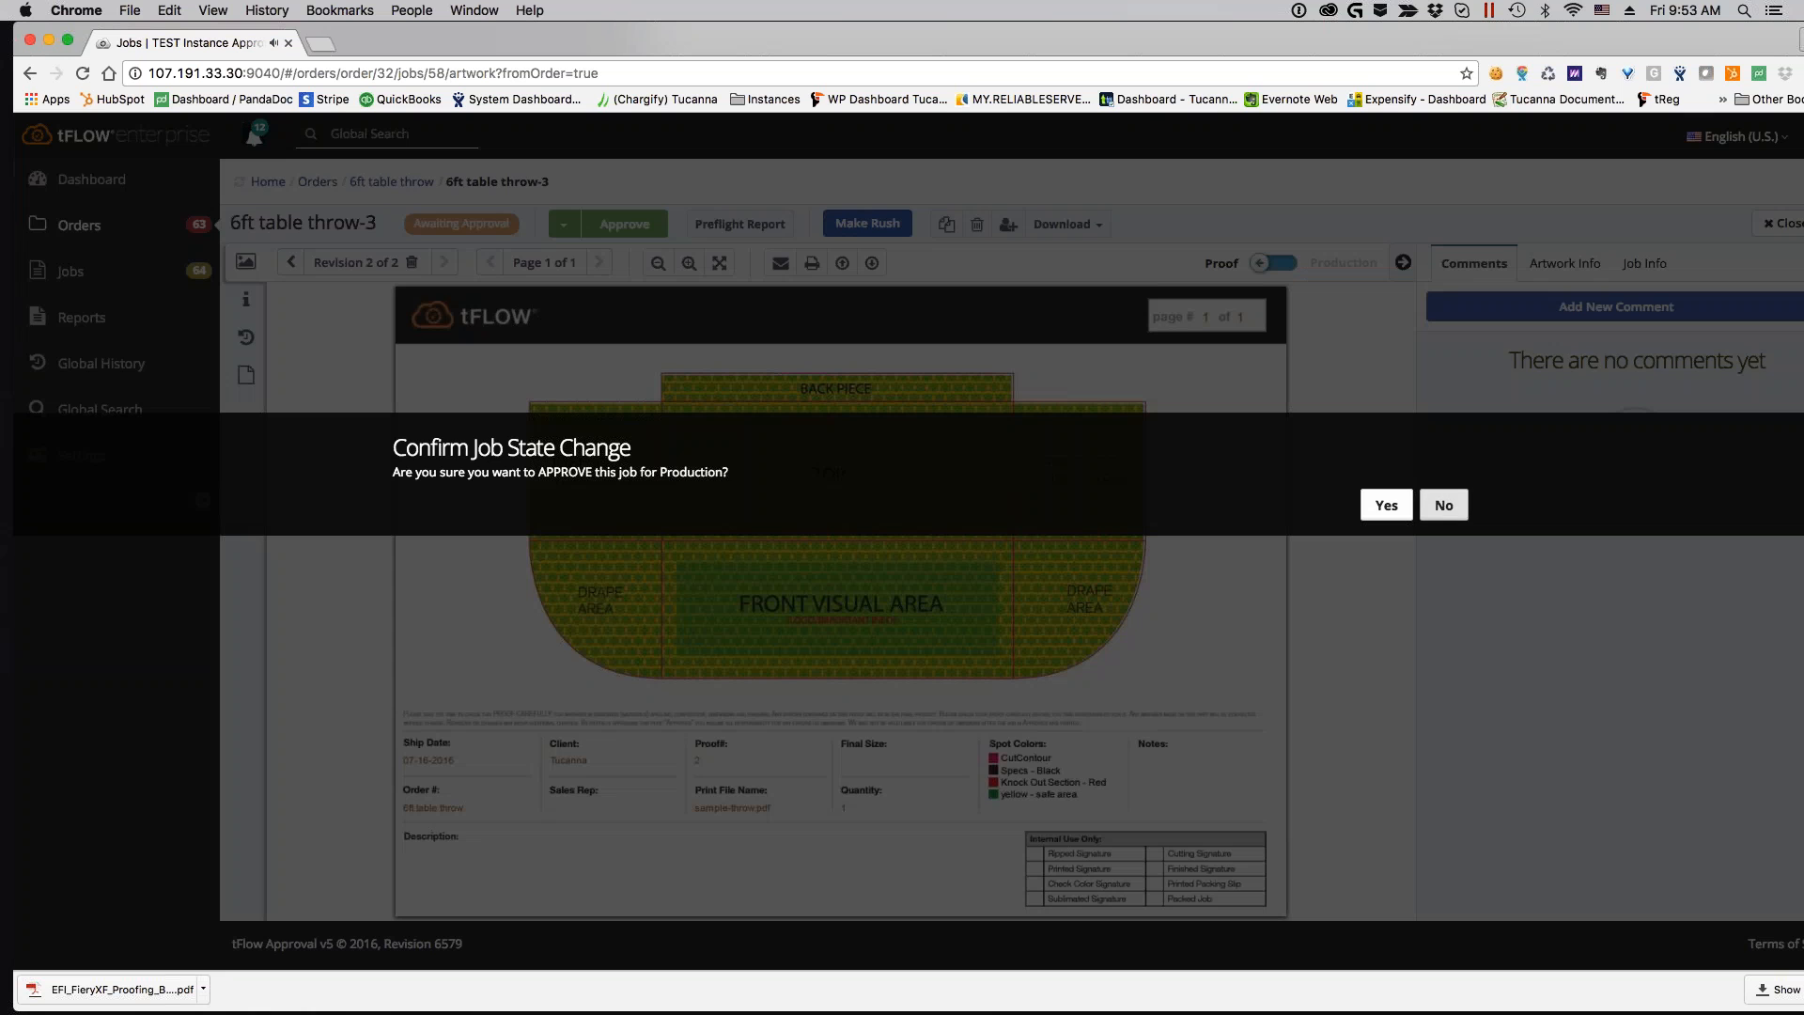
{"action": "left_click", "coordinate": [1444, 506]}
{"action": "left_click", "coordinate": [564, 224]}
{"action": "left_click", "coordinate": [575, 278]}
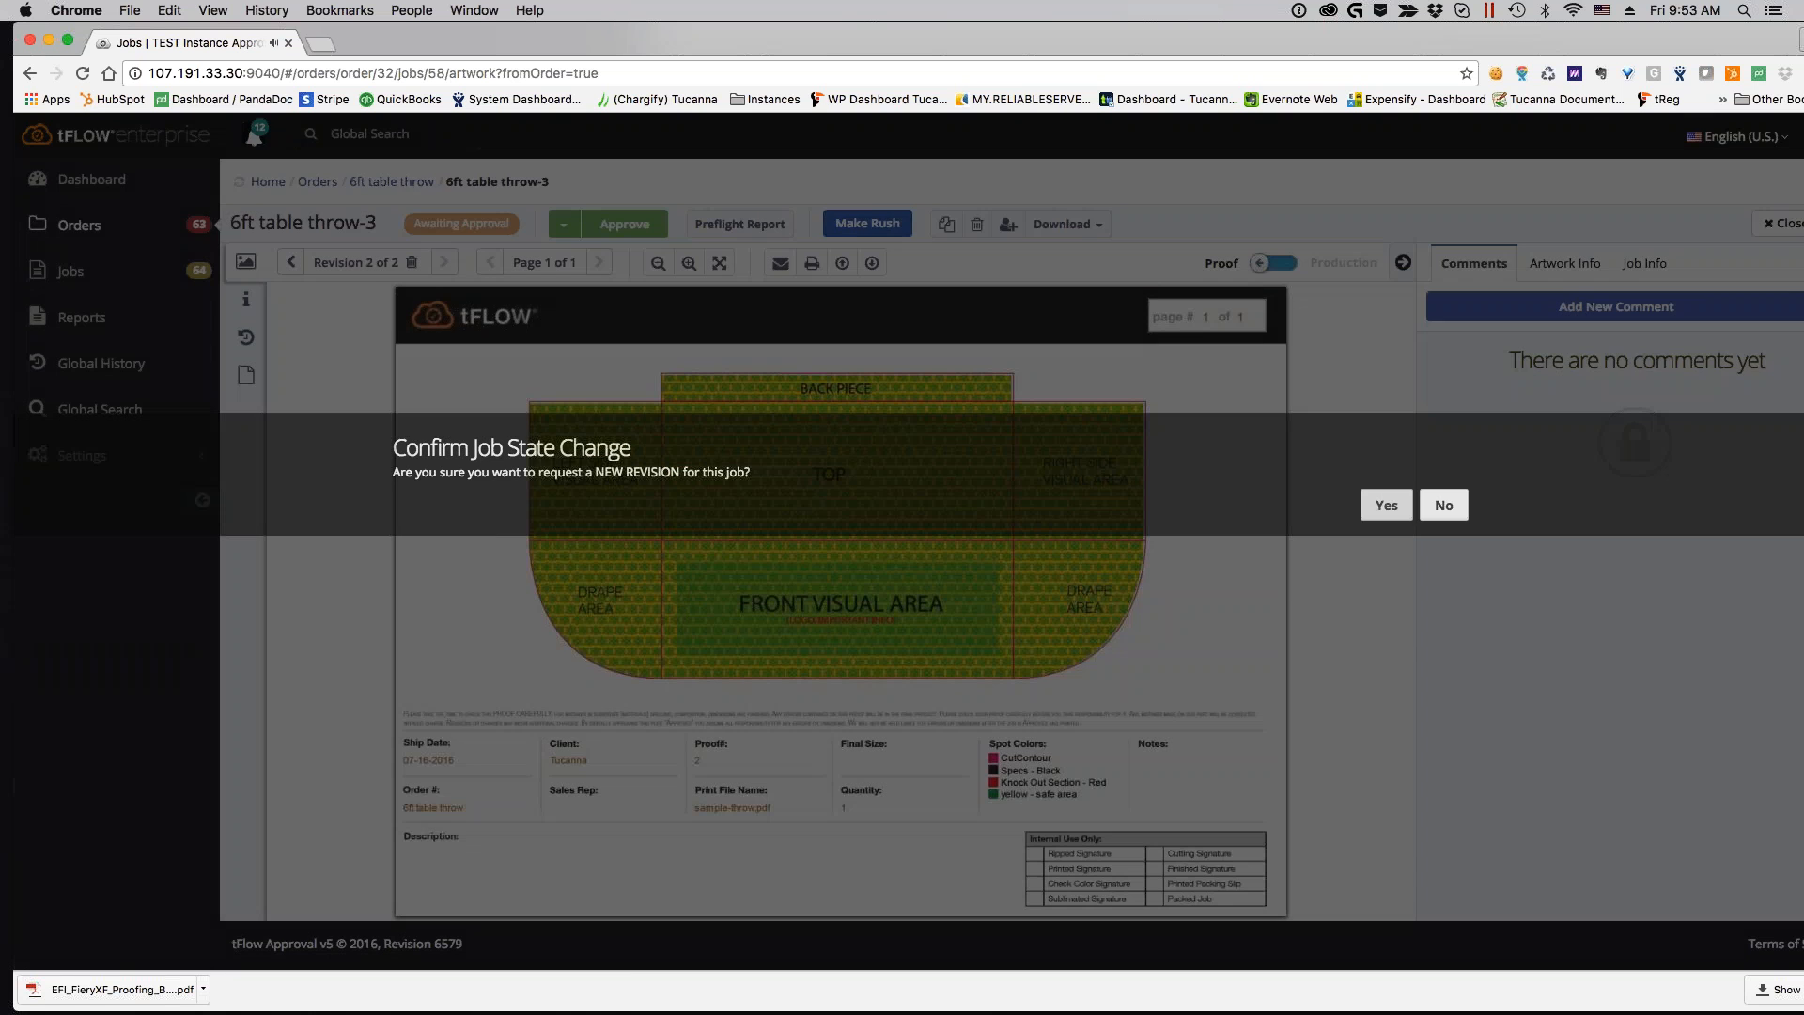
{"action": "left_click", "coordinate": [1387, 506]}
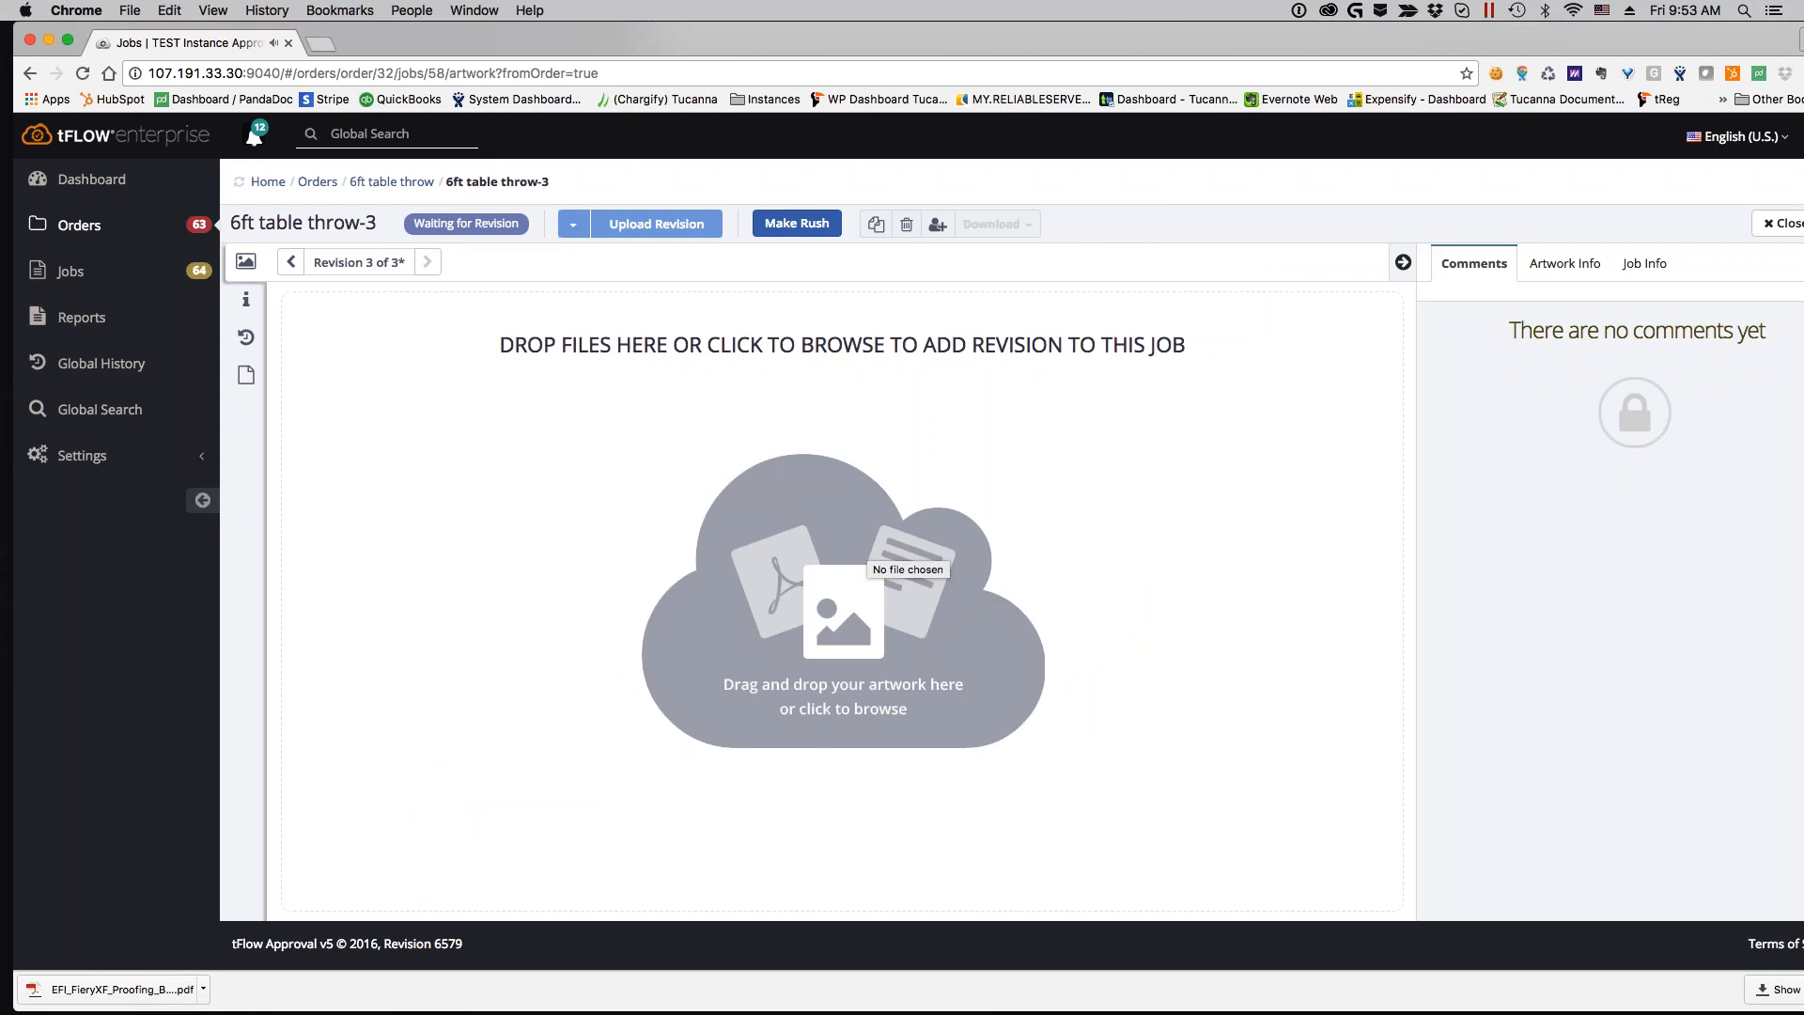
Examine the Artwork Info of the job's earlier revisions and return to the empty revision 3
{"action": "left_click", "coordinate": [293, 262]}
{"action": "left_click", "coordinate": [293, 262]}
{"action": "left_click", "coordinate": [1564, 263]}
{"action": "left_click", "coordinate": [422, 263]}
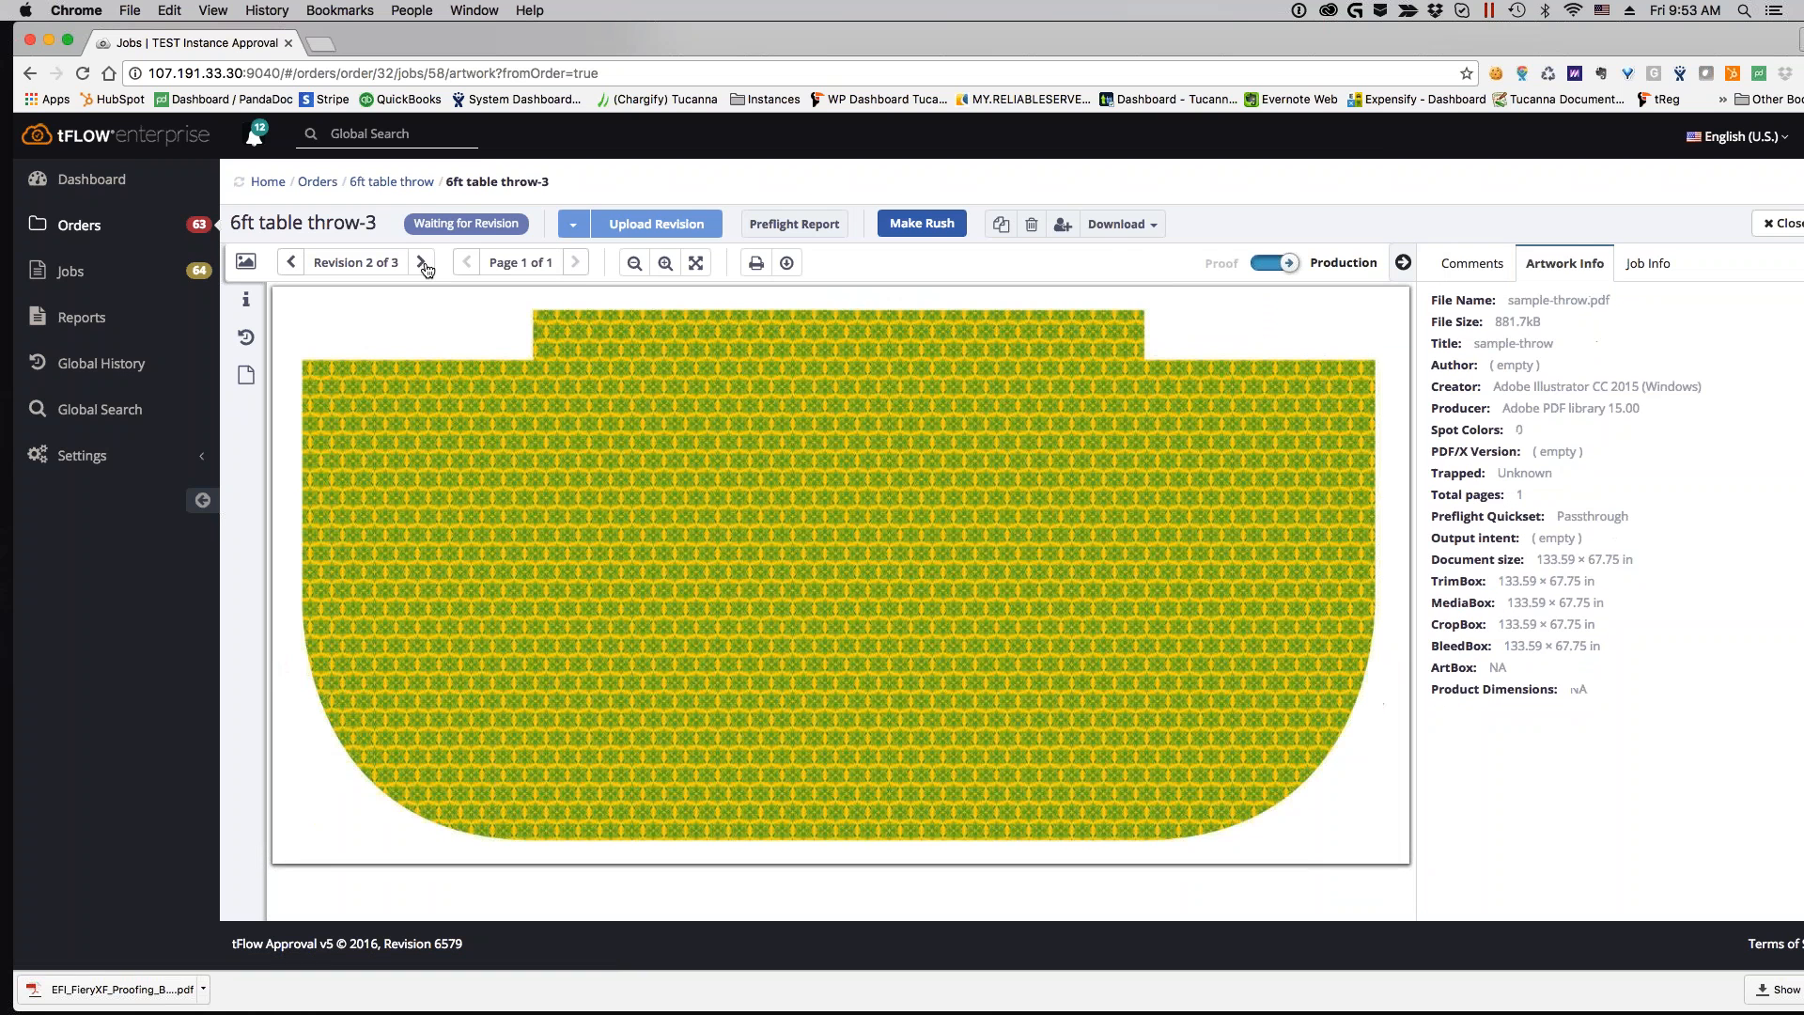
{"action": "left_click", "coordinate": [423, 263]}
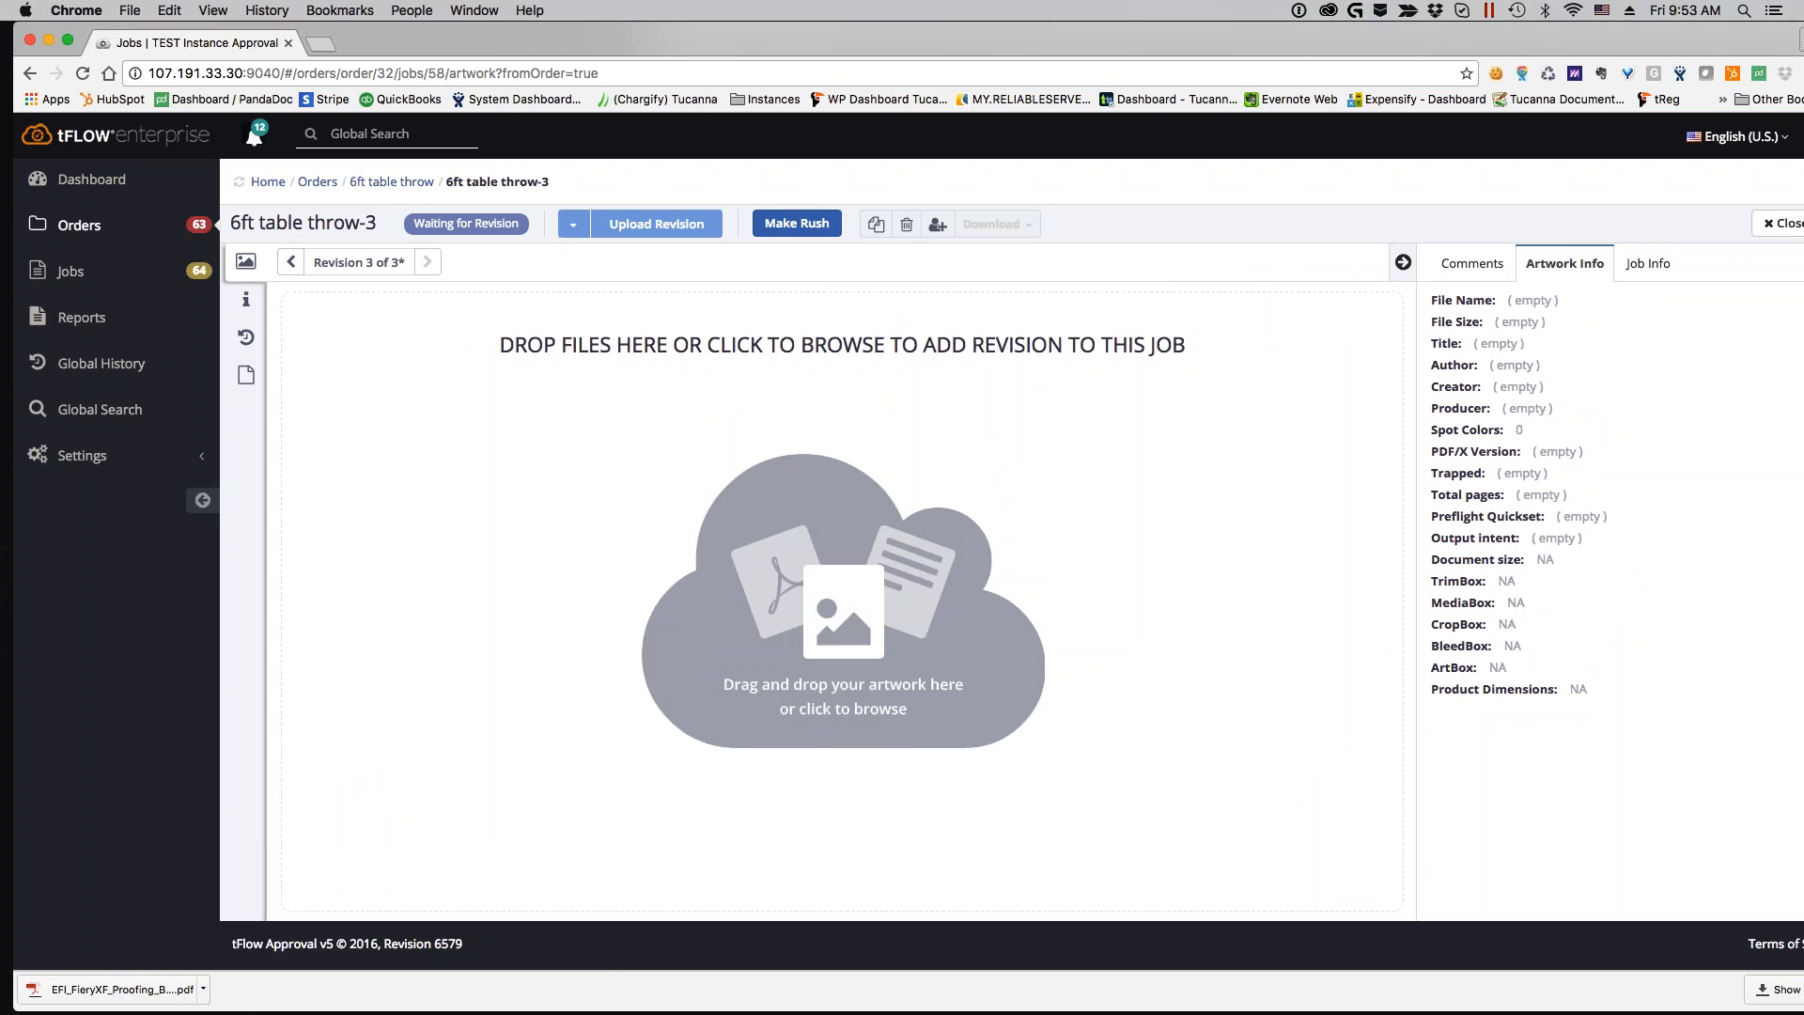
Hide the job's side panel and go back to revision 1 in proof view with the browser window repositioned
{"action": "left_click", "coordinate": [1403, 263]}
{"action": "left_click", "coordinate": [290, 263]}
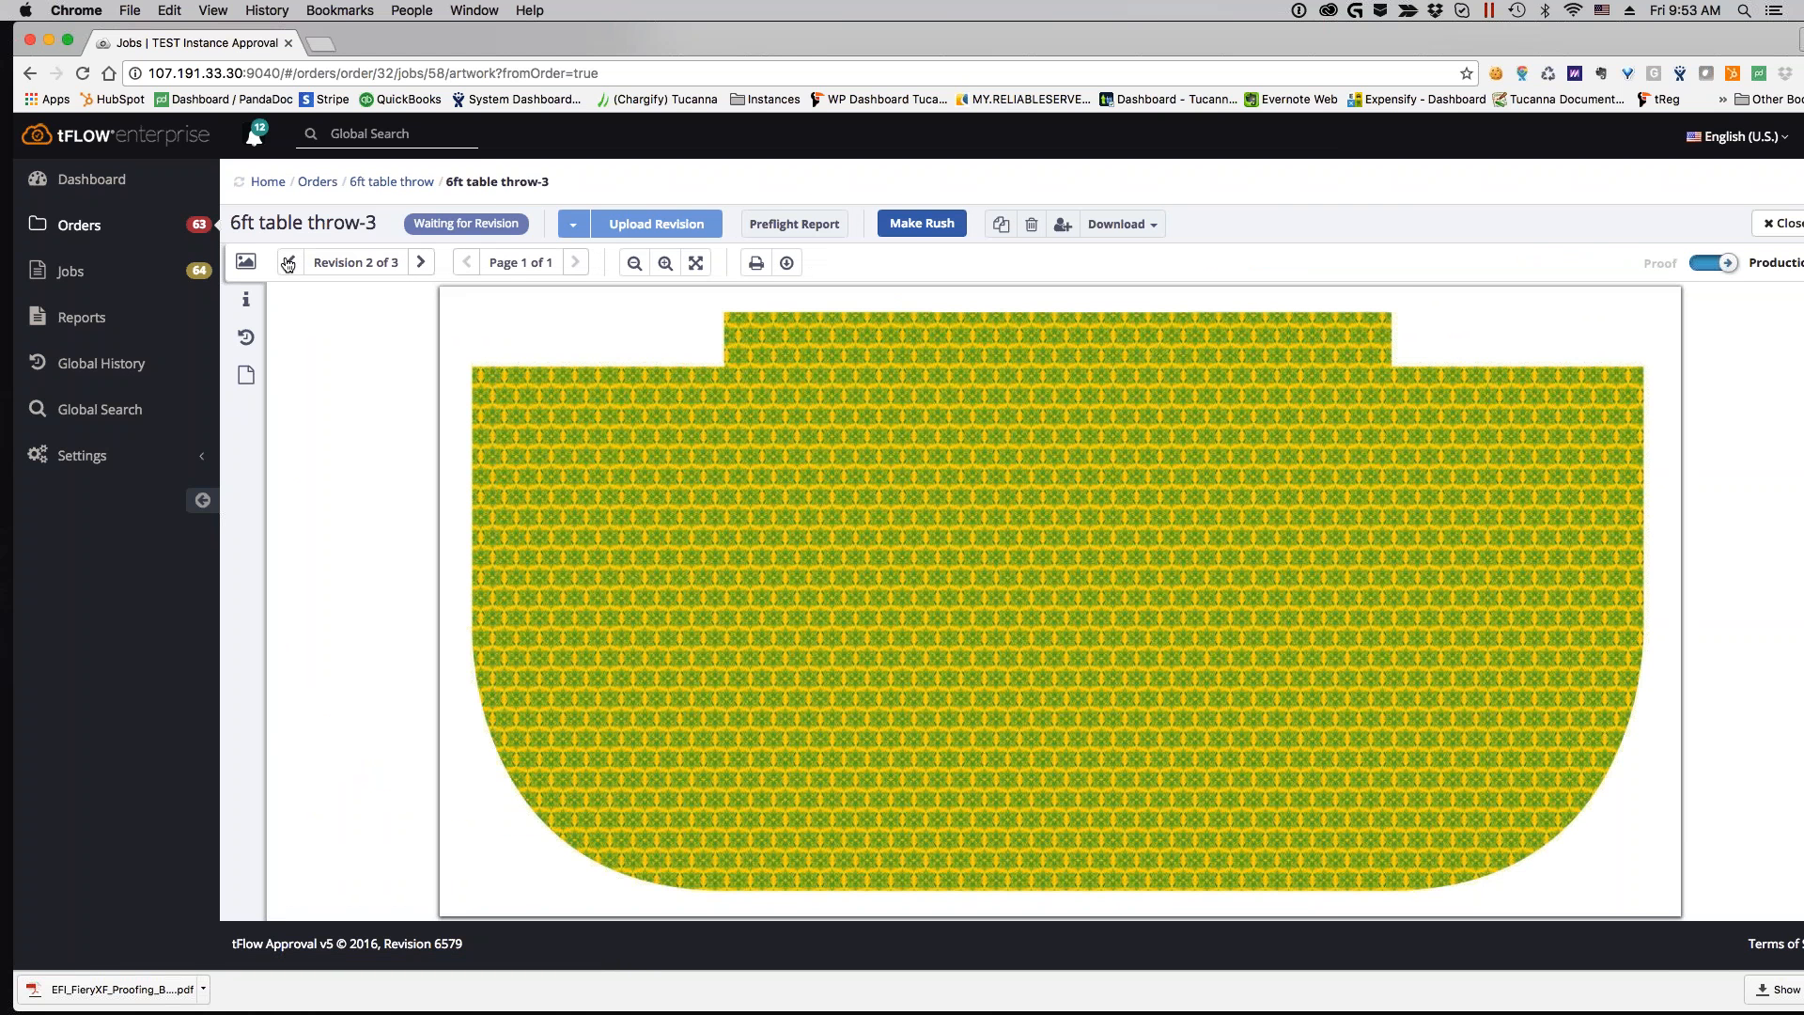
{"action": "left_click", "coordinate": [288, 264]}
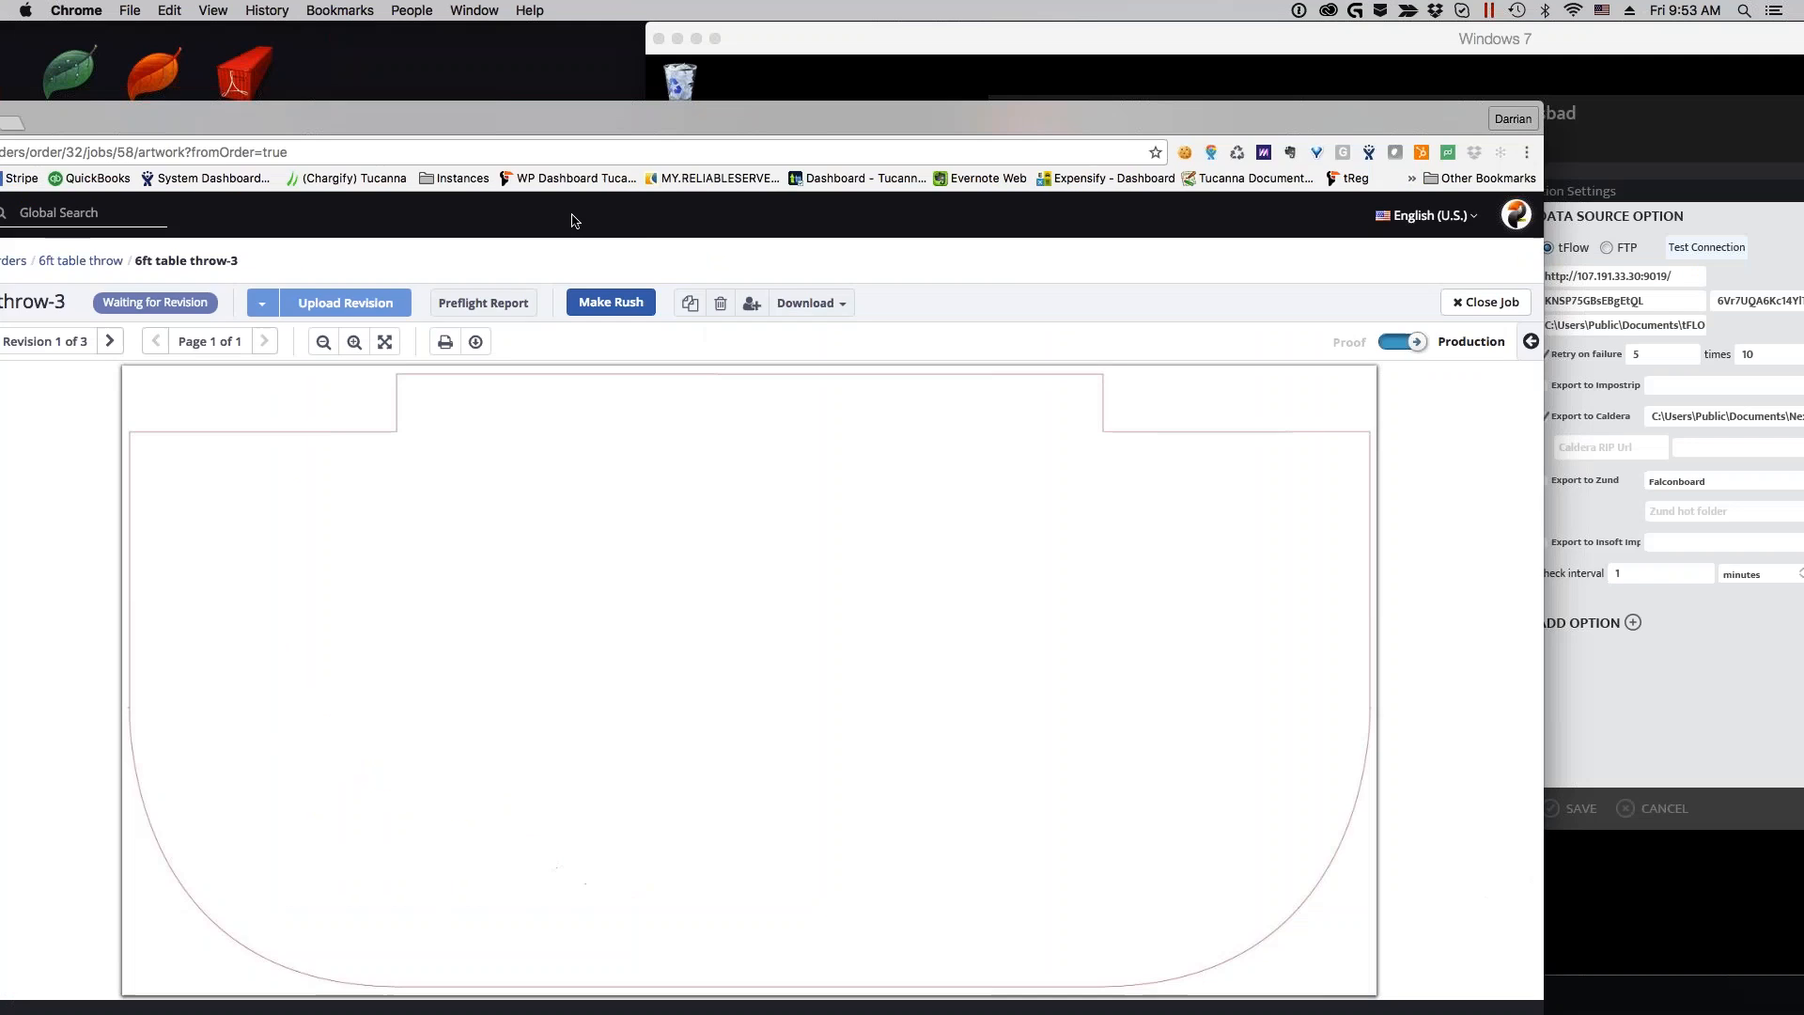
{"action": "left_click_drag", "start_coordinate": [575, 221], "coordinate": [565, 372]}
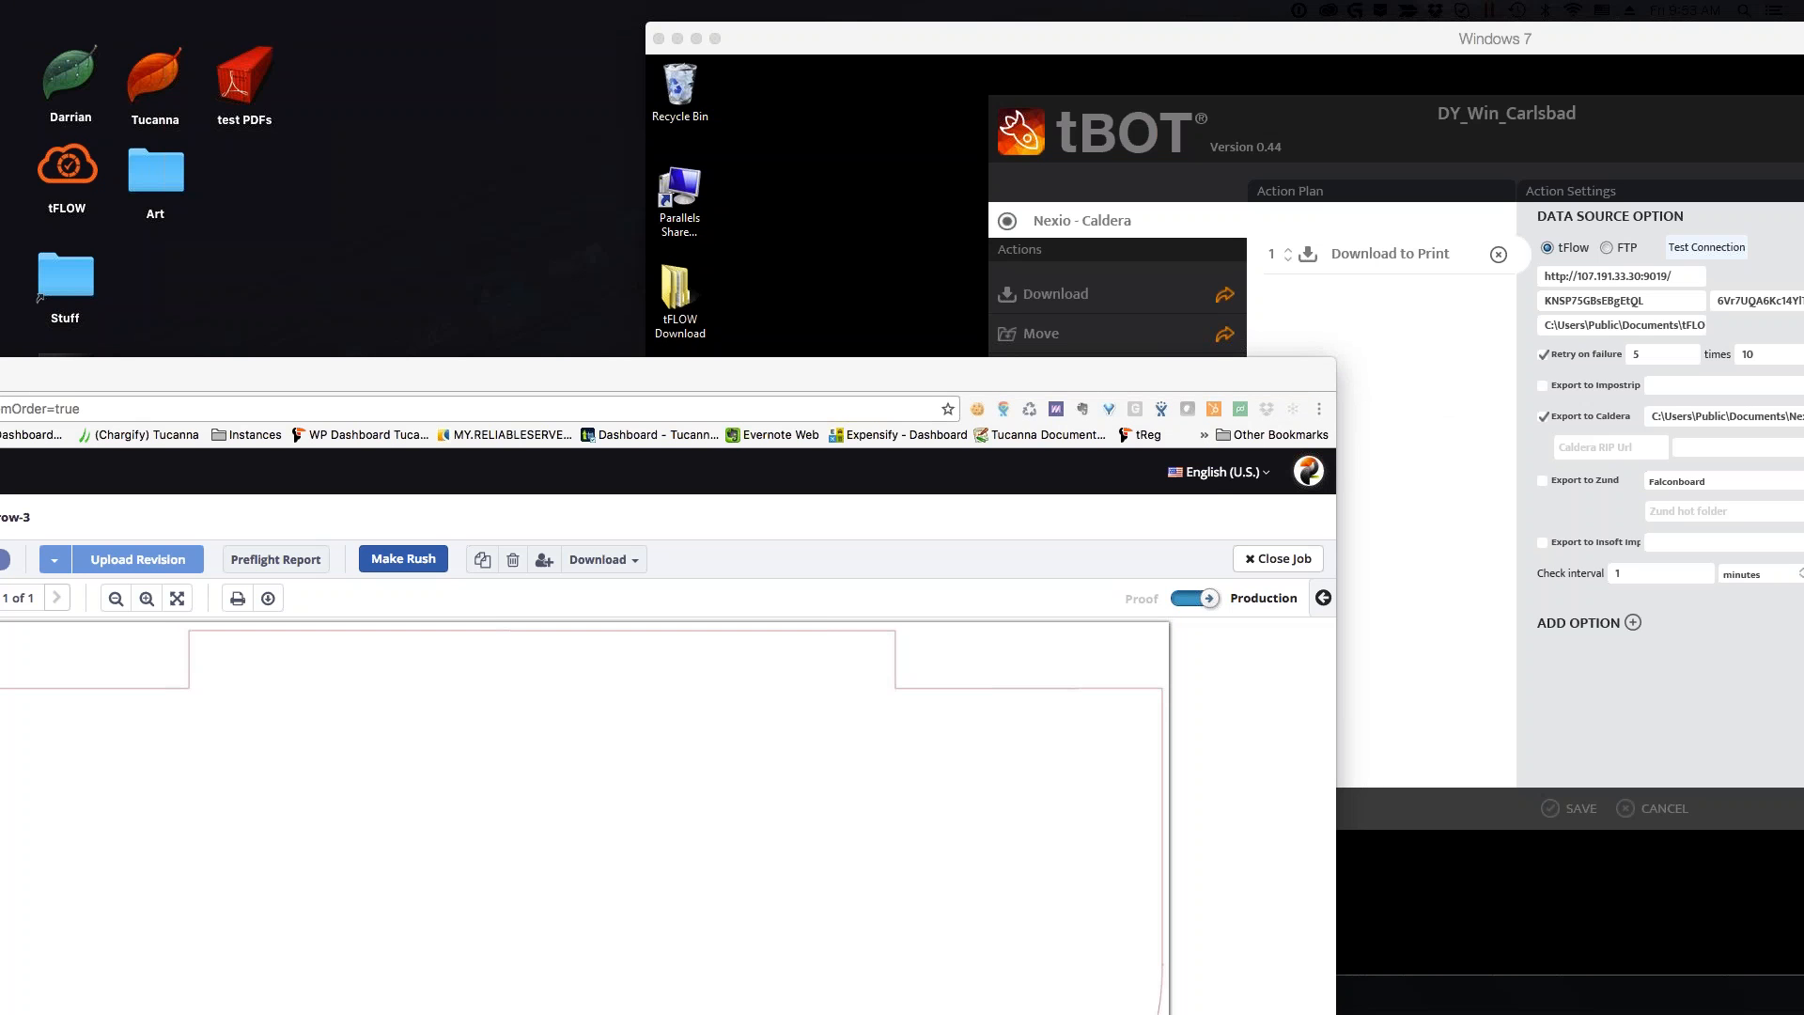
{"action": "left_click", "coordinate": [598, 370]}
{"action": "left_click", "coordinate": [1191, 594]}
{"action": "double_click", "coordinate": [628, 371]}
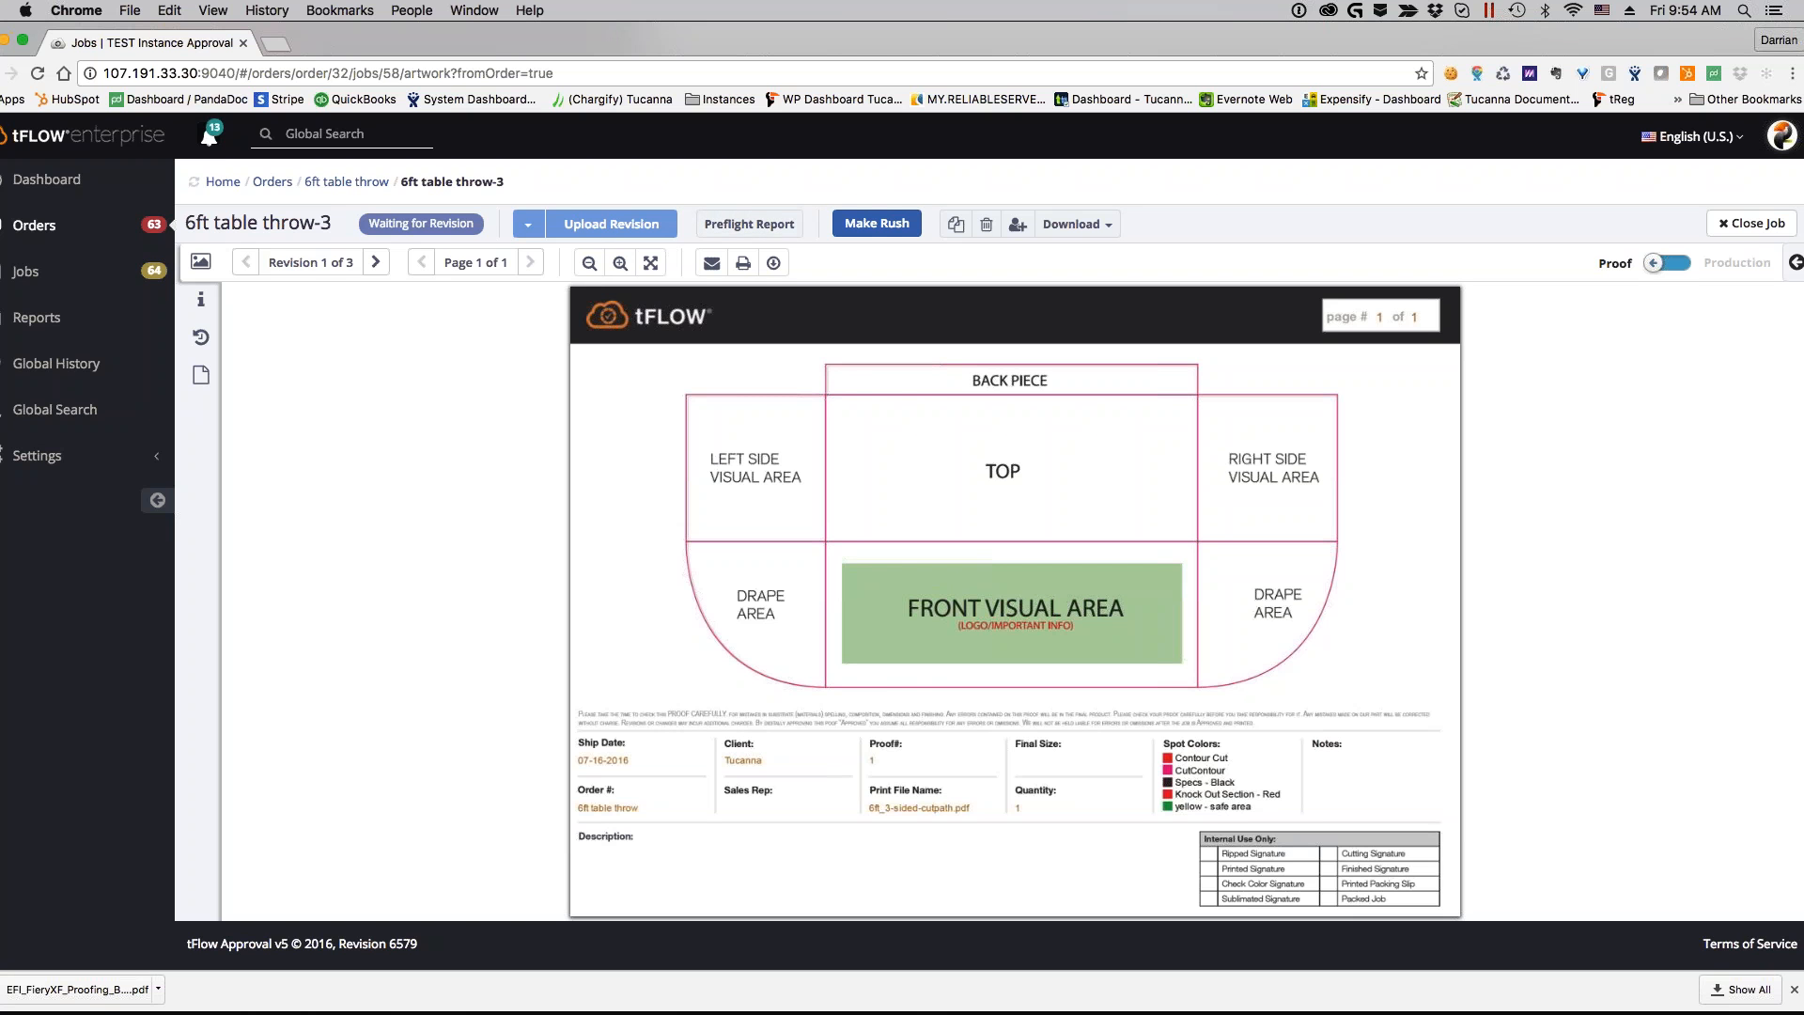
View the job's New Revision upload form, cancel it, and switch revision 1 to its production artwork
{"action": "left_click", "coordinate": [623, 227]}
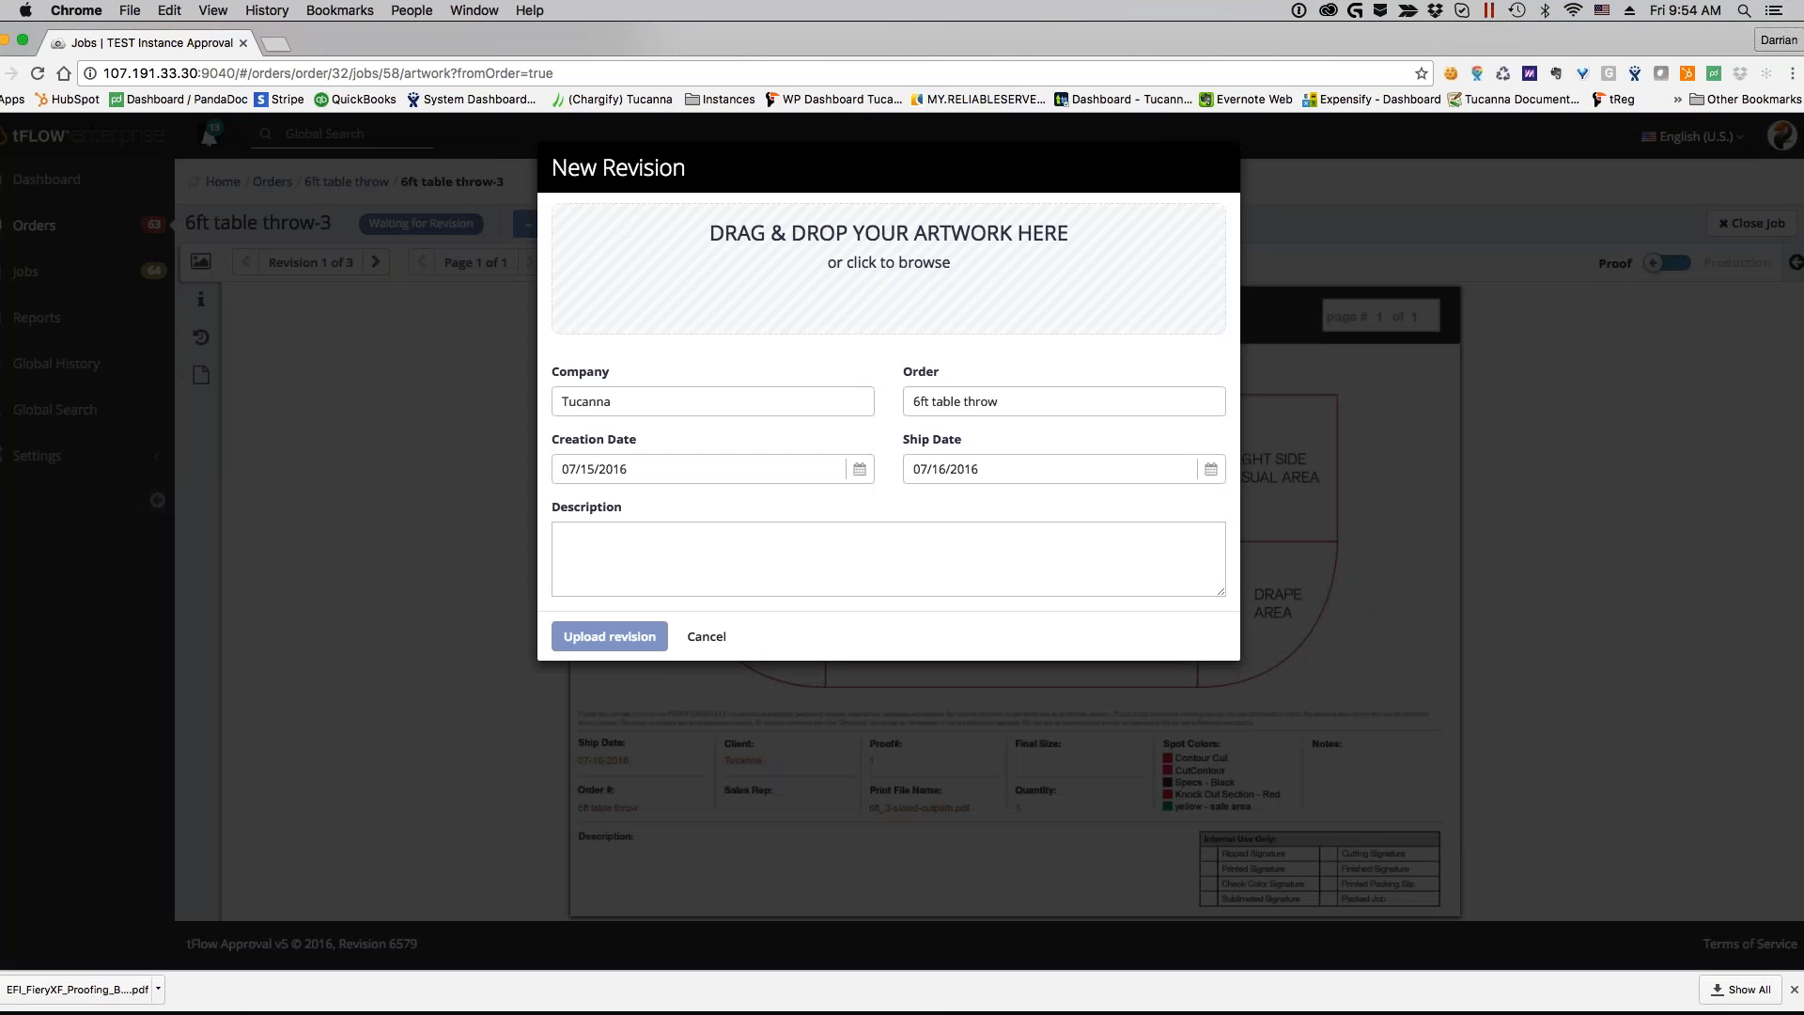
{"action": "left_click", "coordinate": [704, 636]}
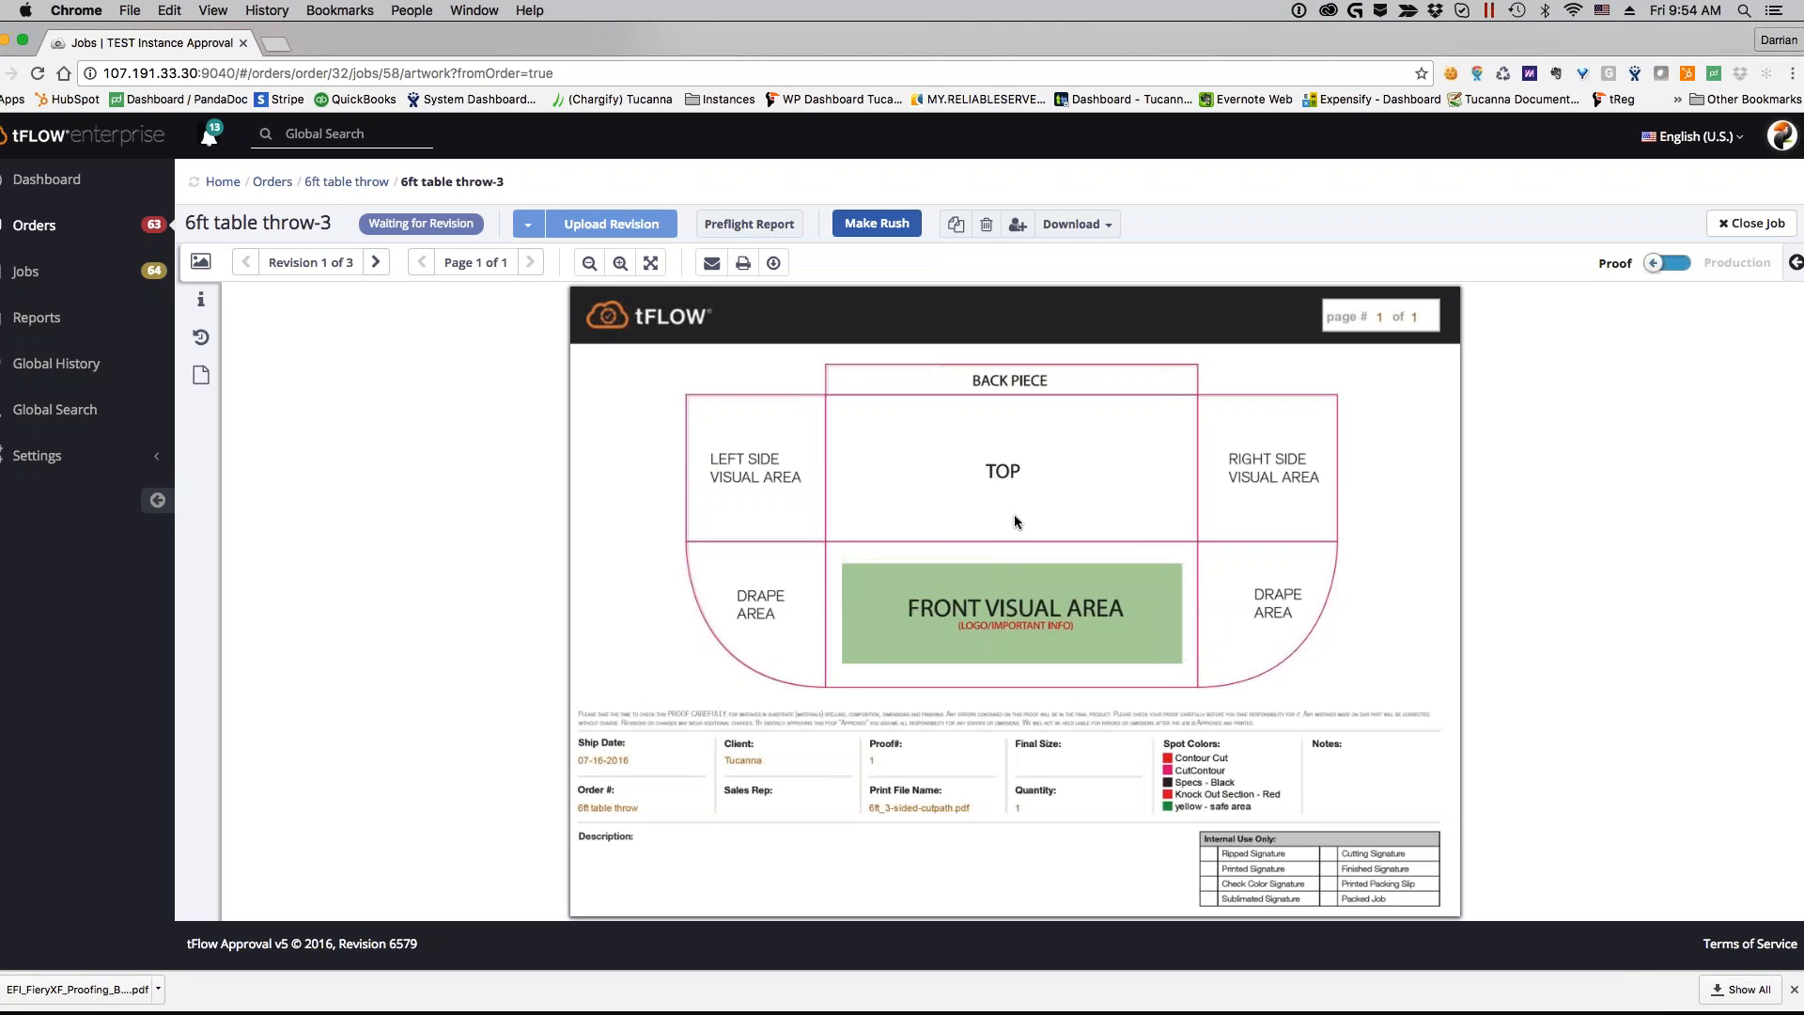
{"action": "key", "text": "ctrl+Right"}
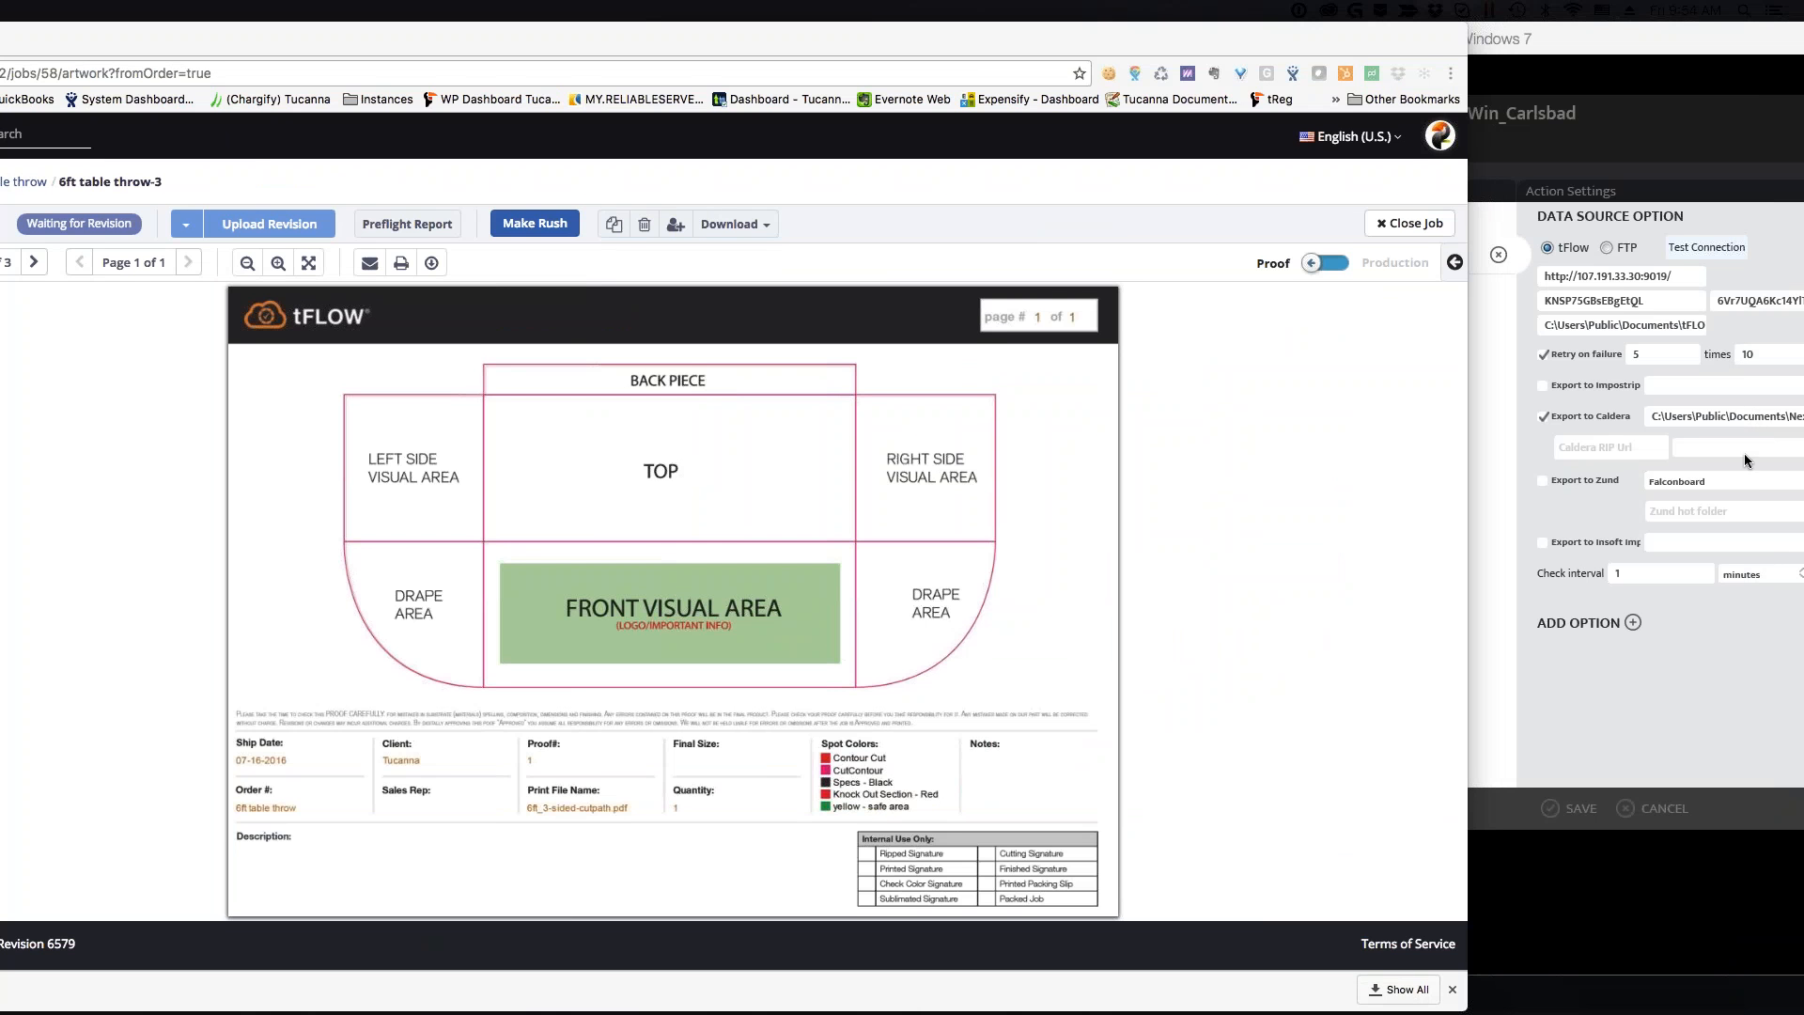
{"action": "left_click_drag", "start_coordinate": [624, 32], "coordinate": [957, 8]}
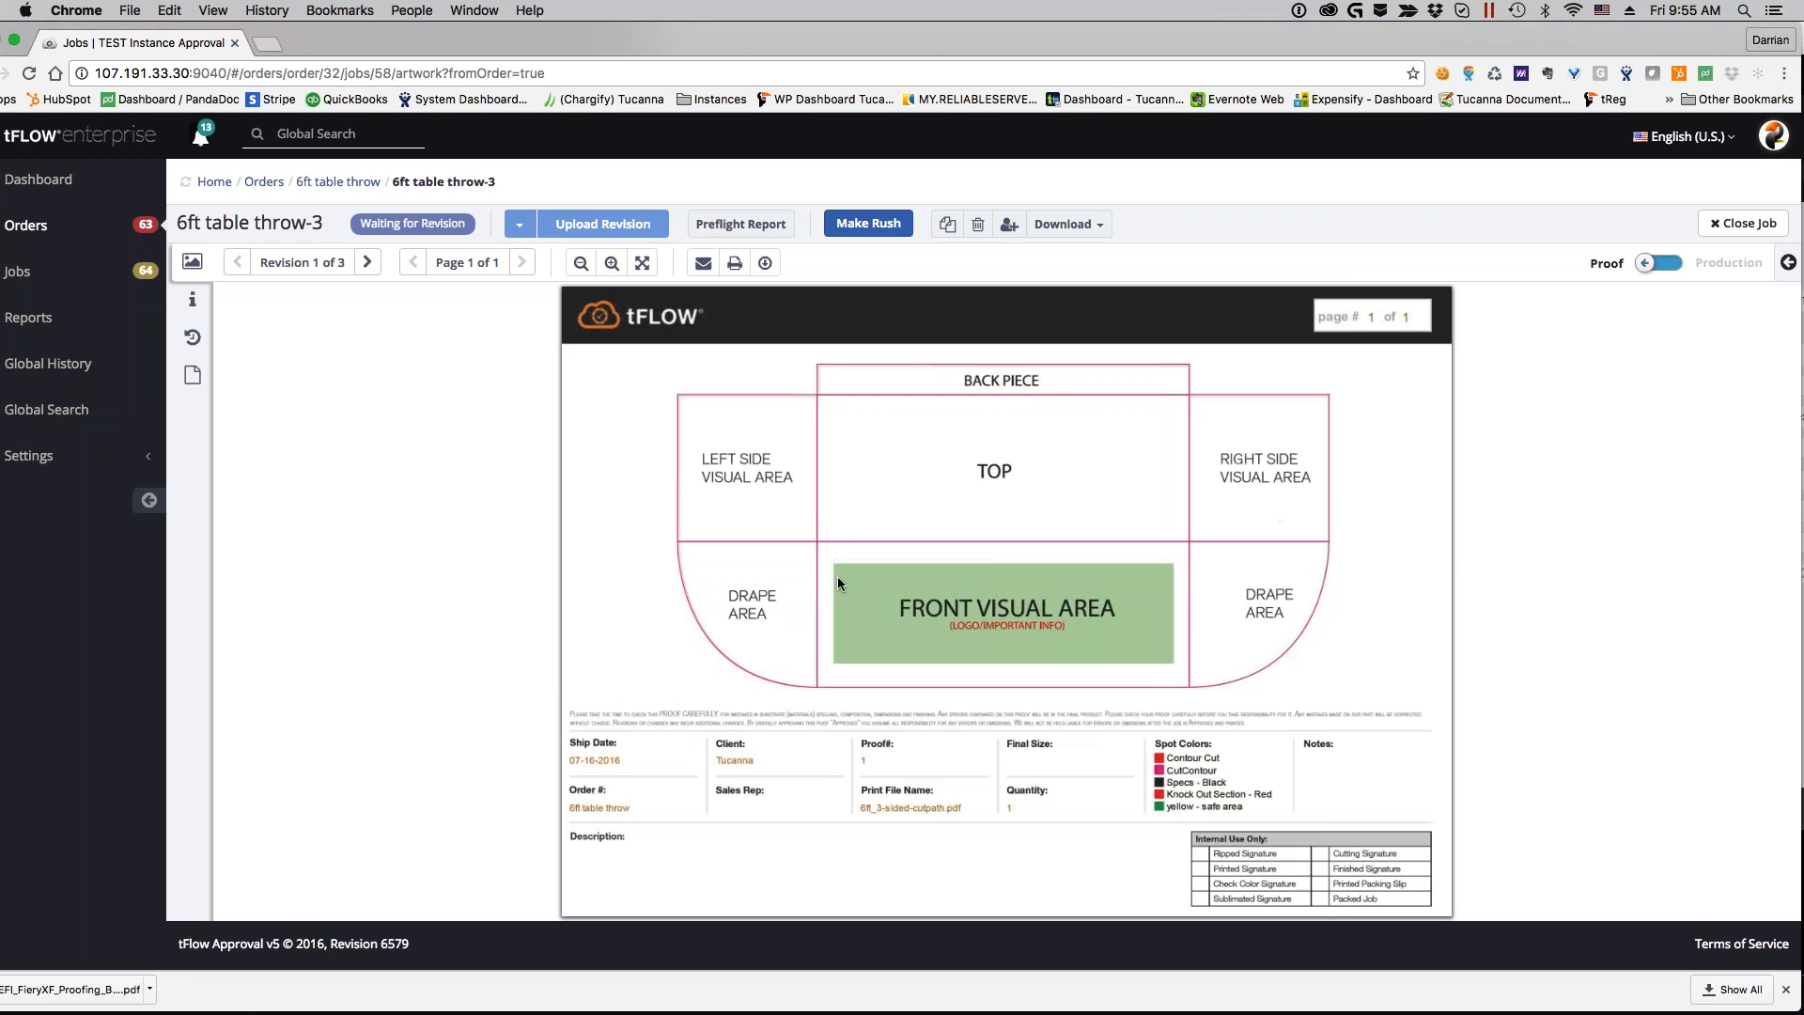
{"action": "left_click", "coordinate": [1659, 263]}
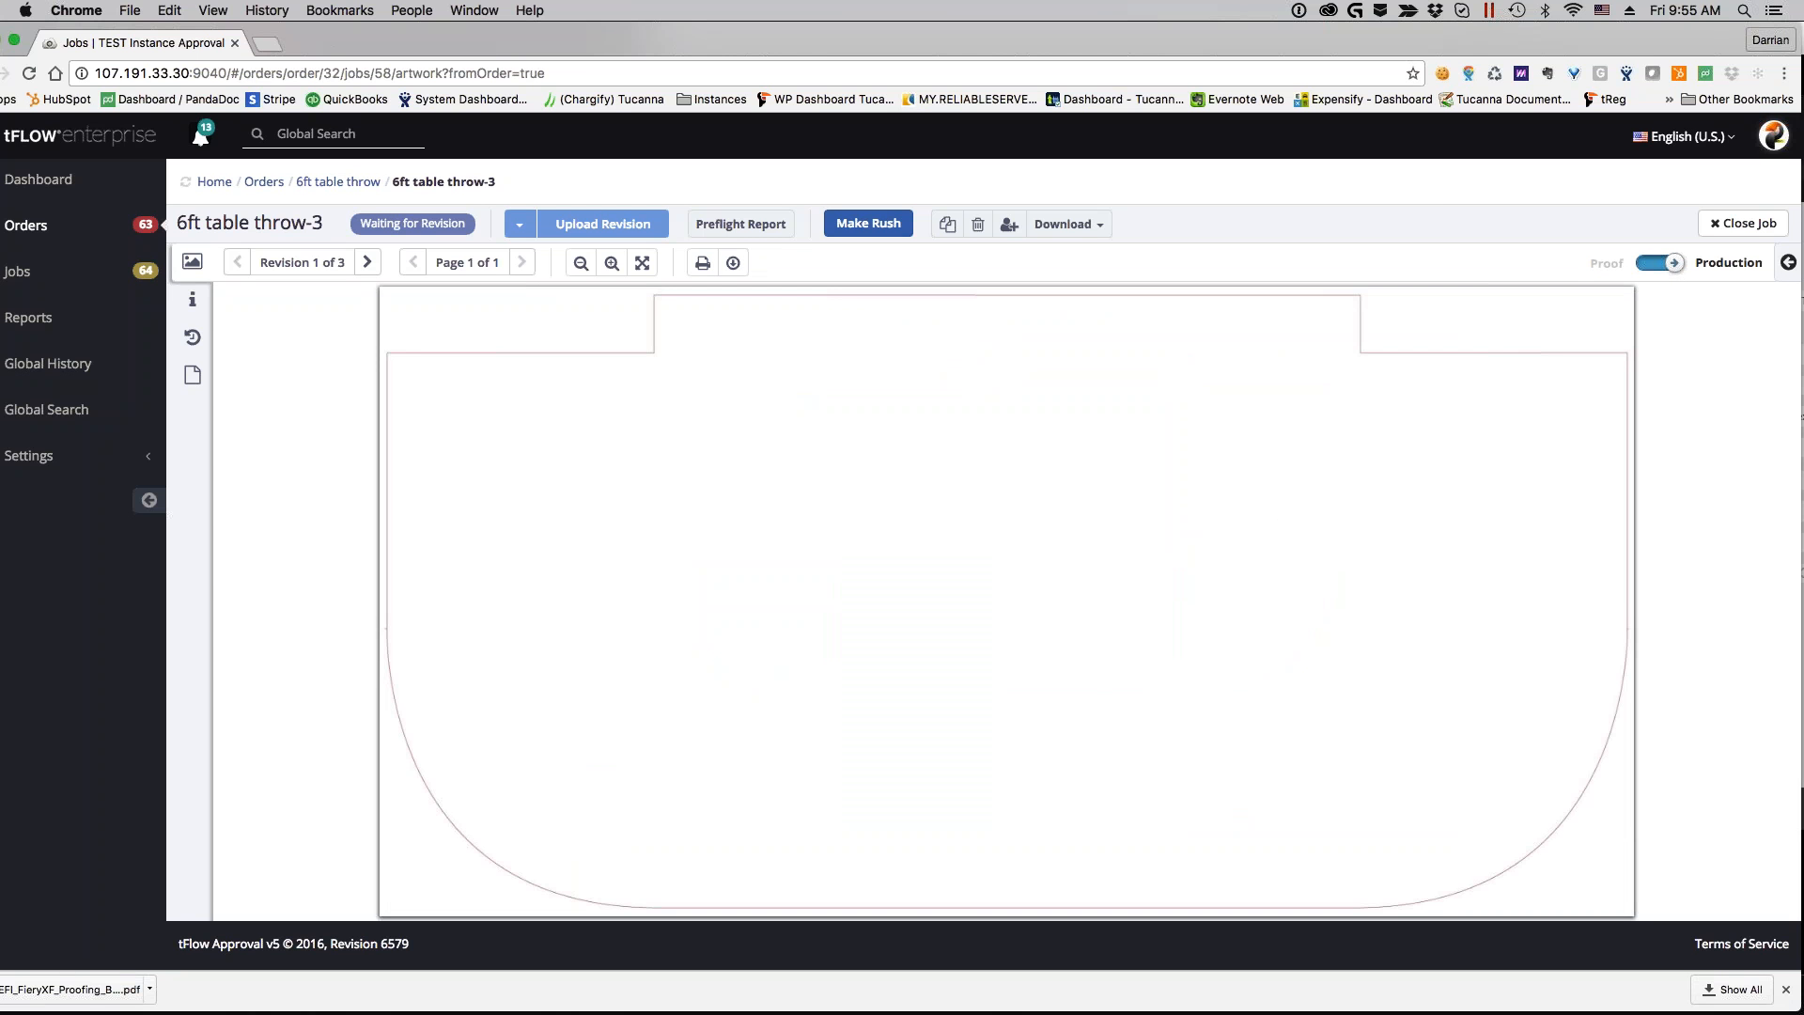
Compare the production artwork and proof view of the 6ft table throw-3 job's revision 2, ending in proof view
{"action": "left_click", "coordinate": [367, 262]}
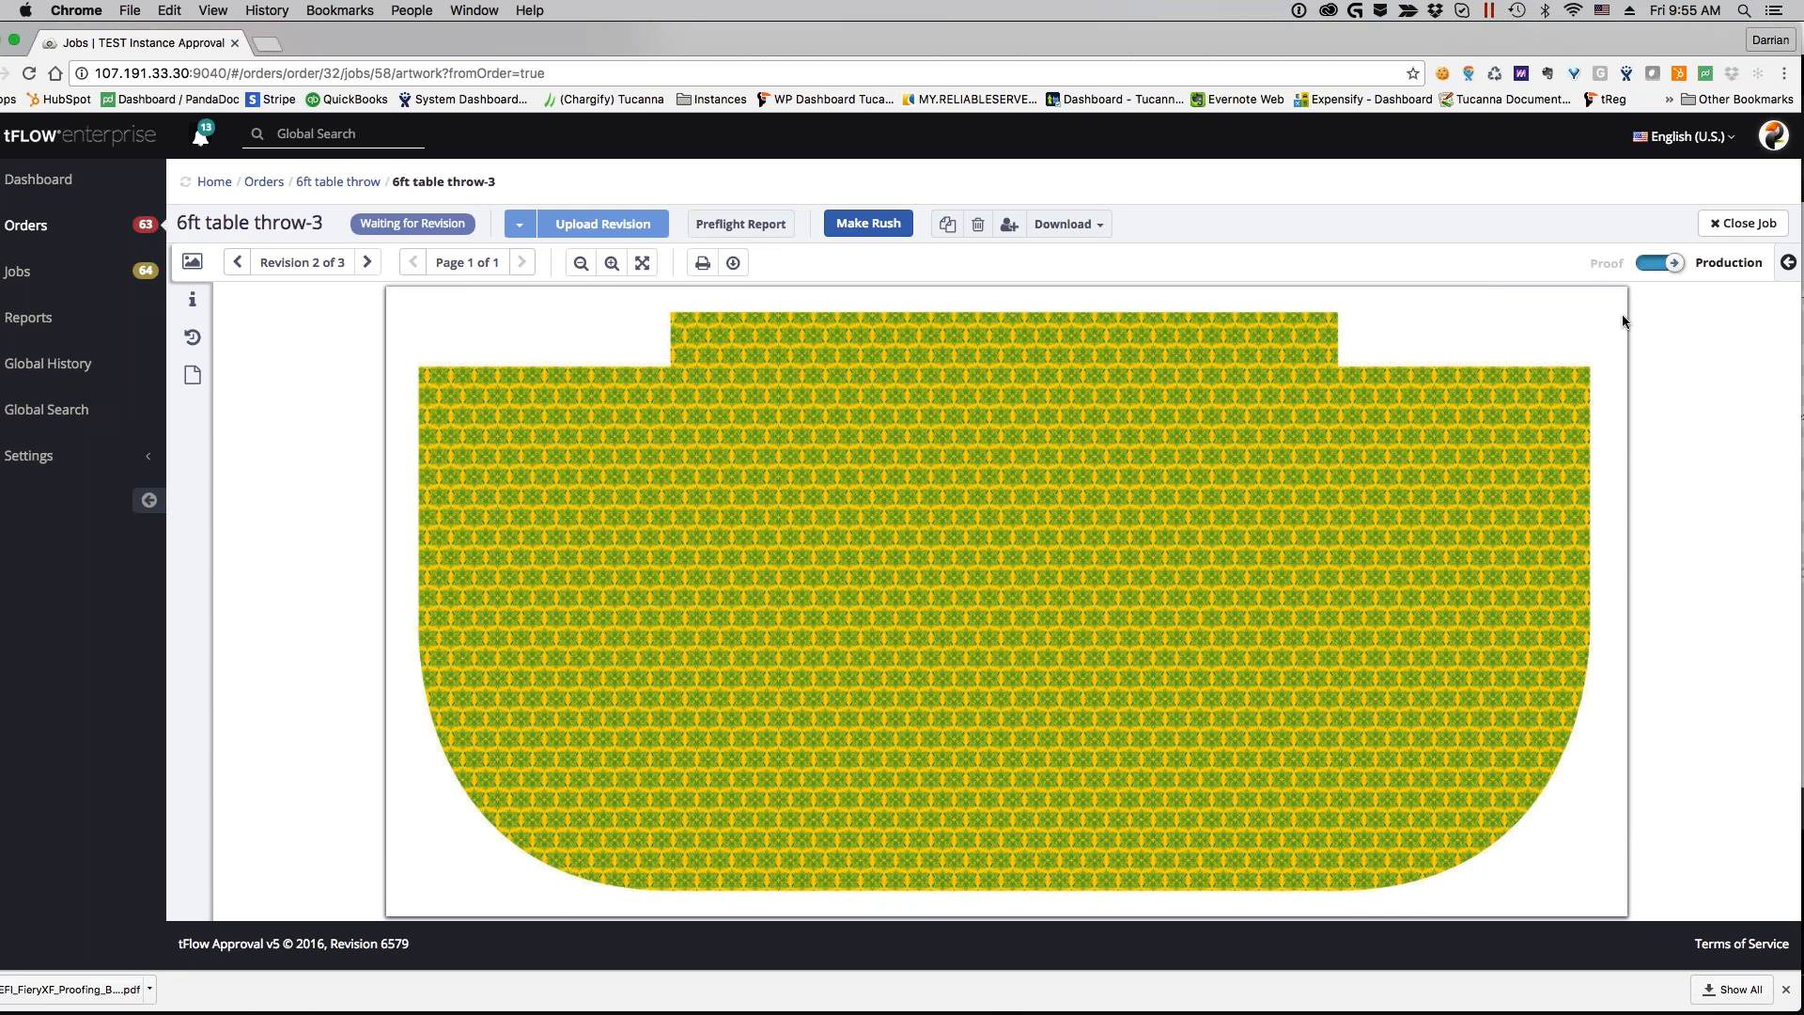
{"action": "left_click", "coordinate": [1659, 263]}
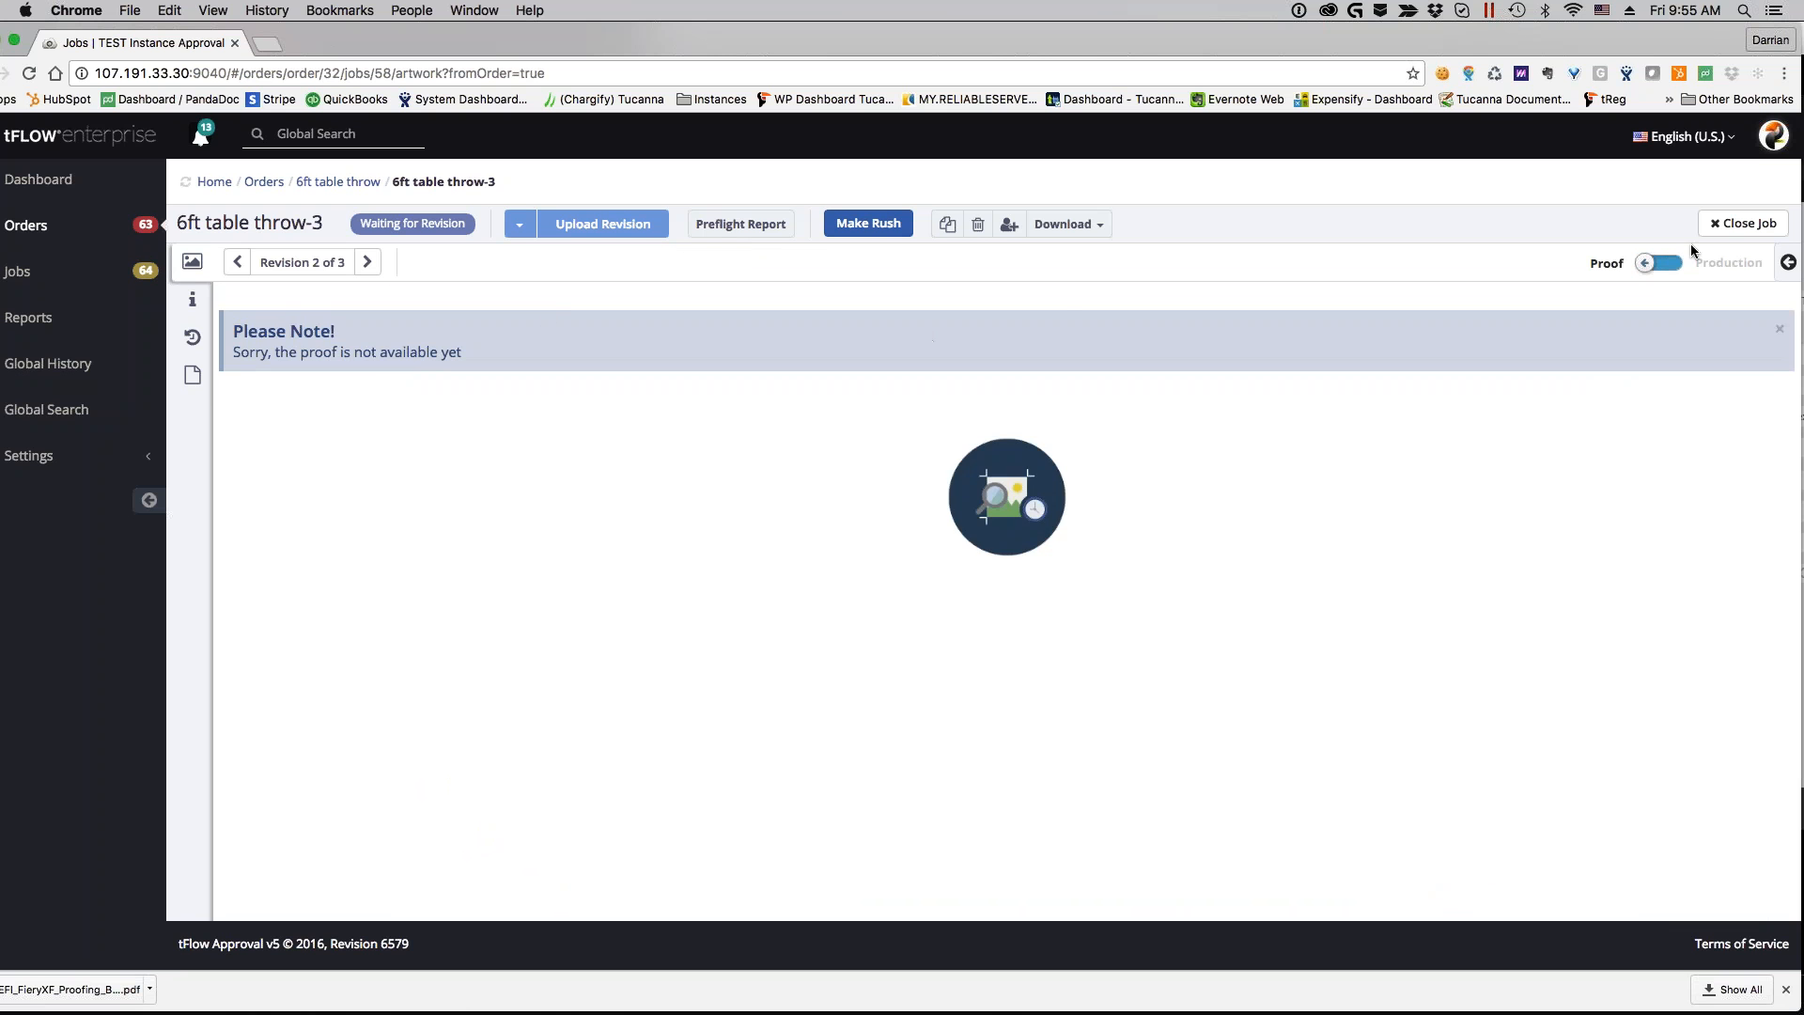
{"action": "left_click", "coordinate": [1659, 263]}
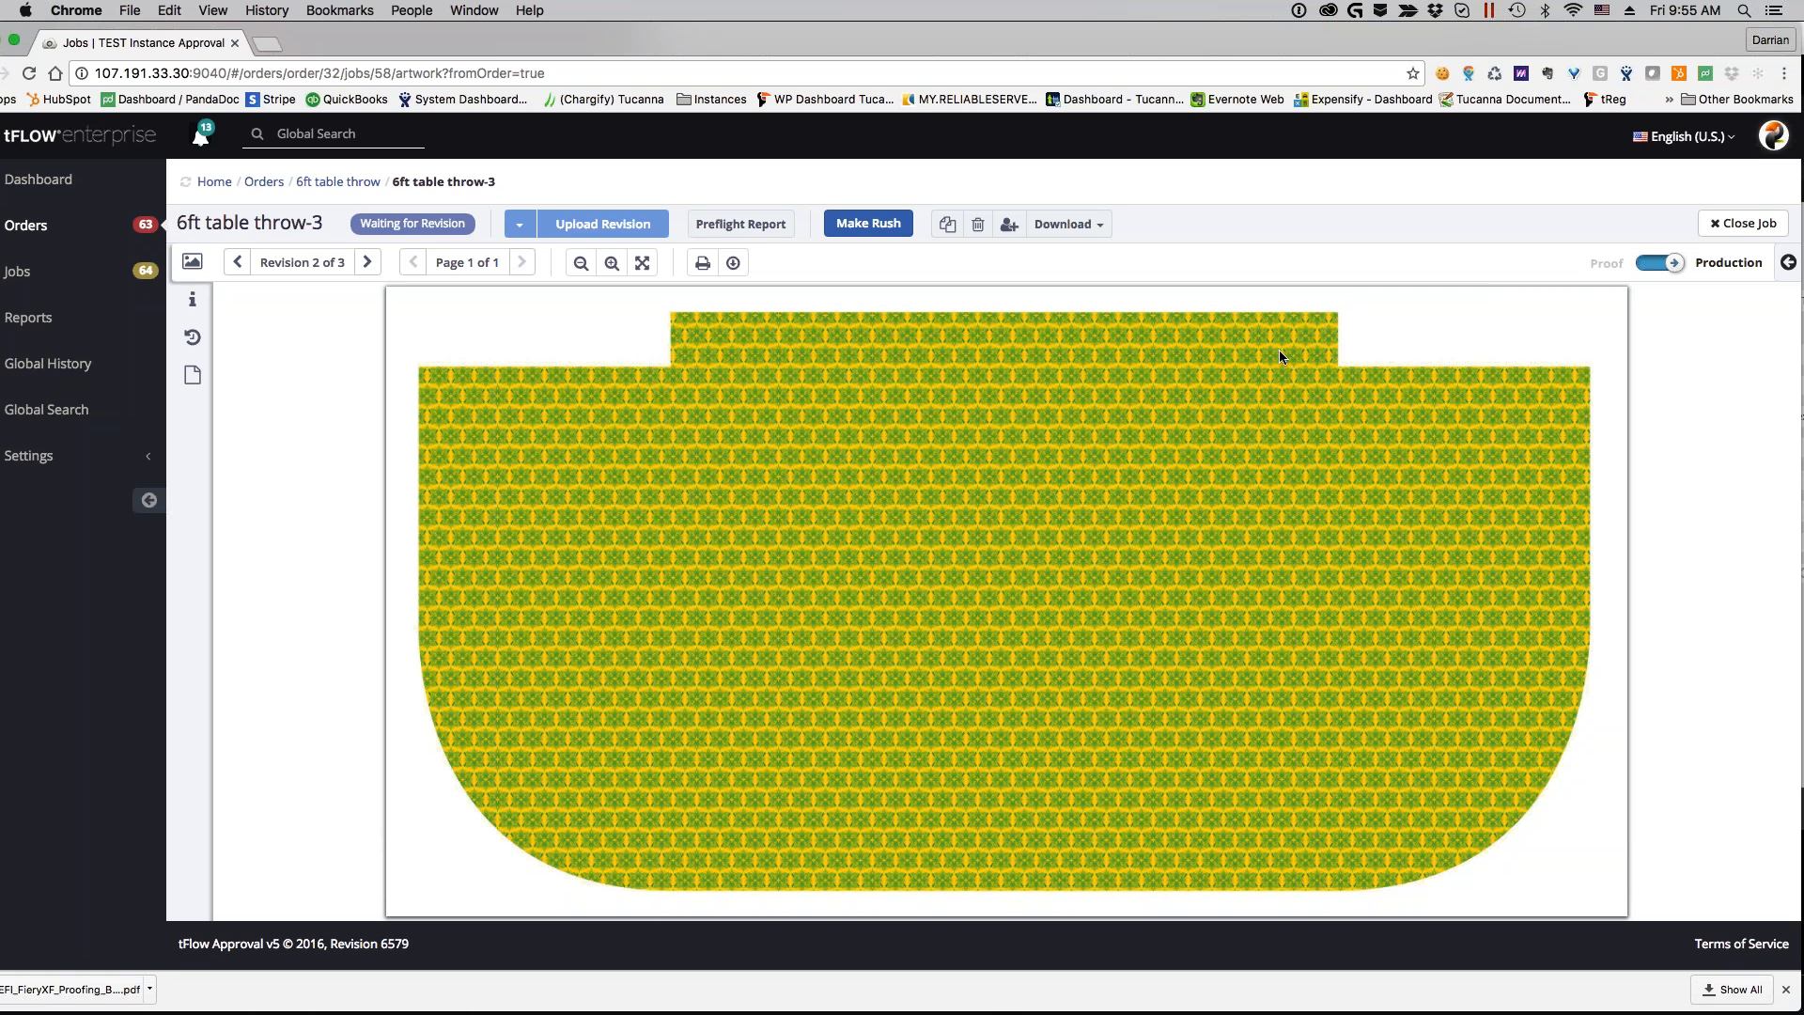
{"action": "left_click_drag", "start_coordinate": [1076, 27], "coordinate": [1009, 17]}
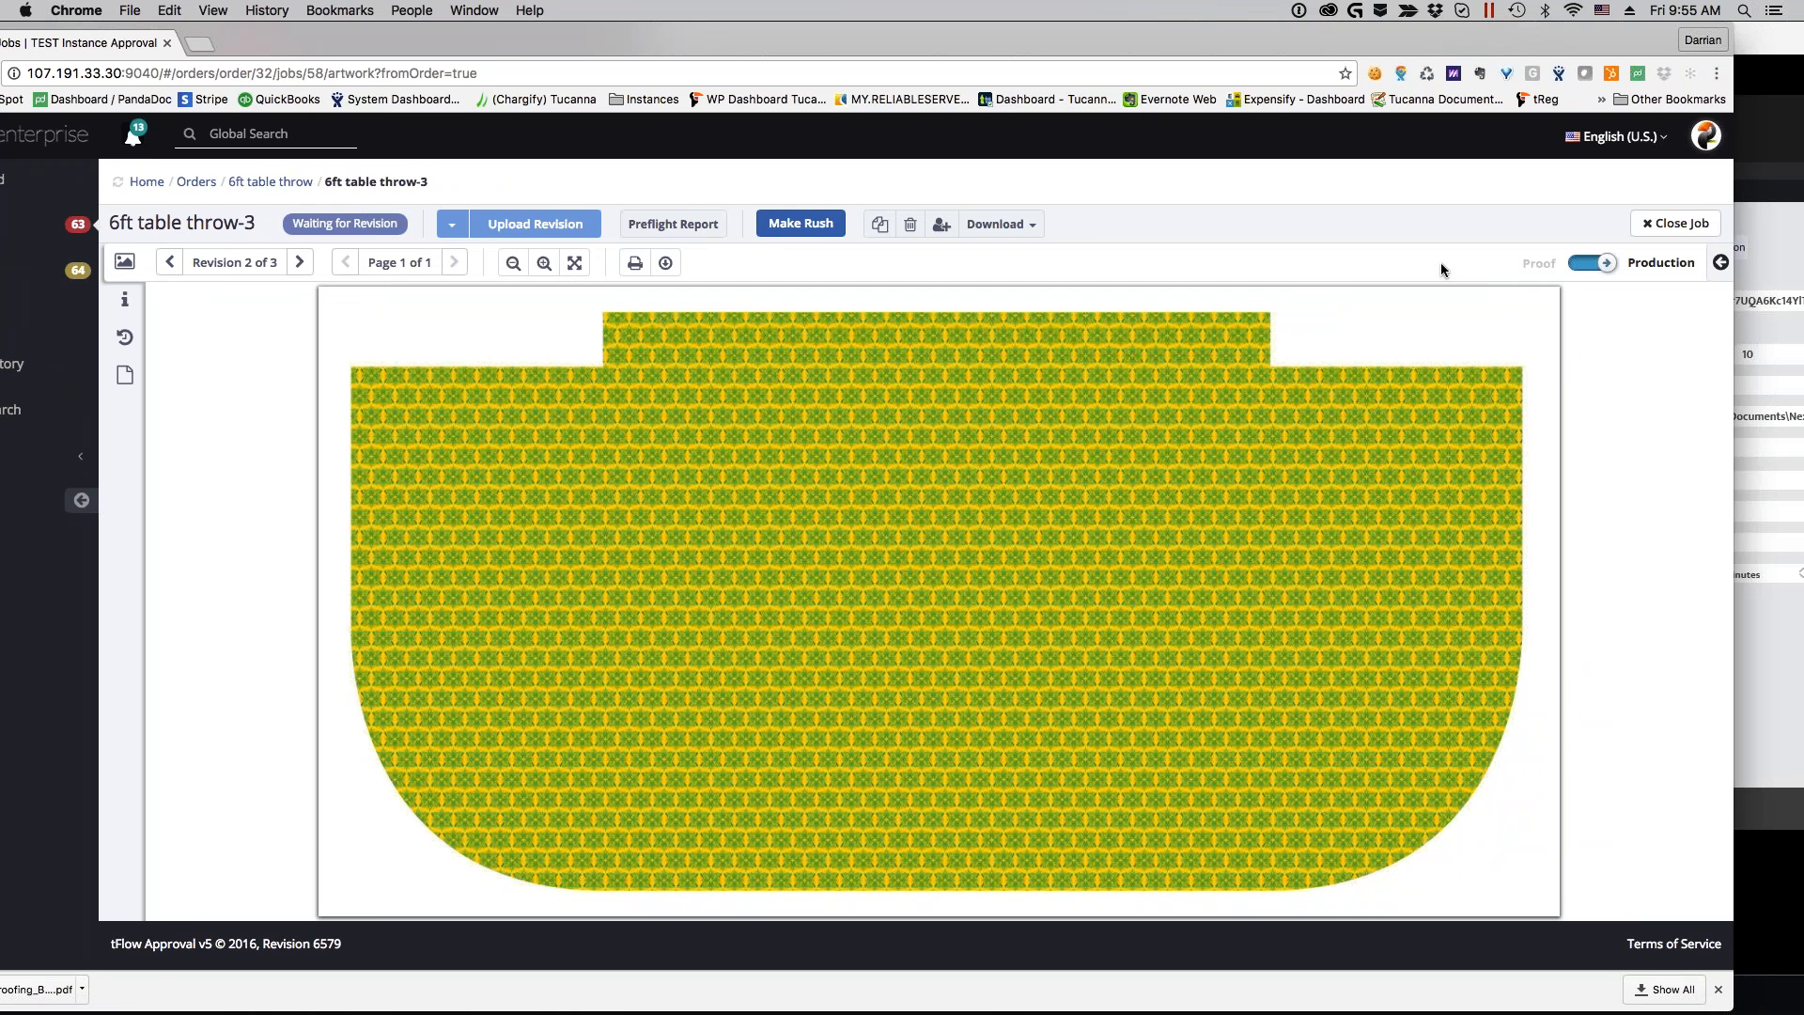
{"action": "left_click", "coordinate": [1595, 266]}
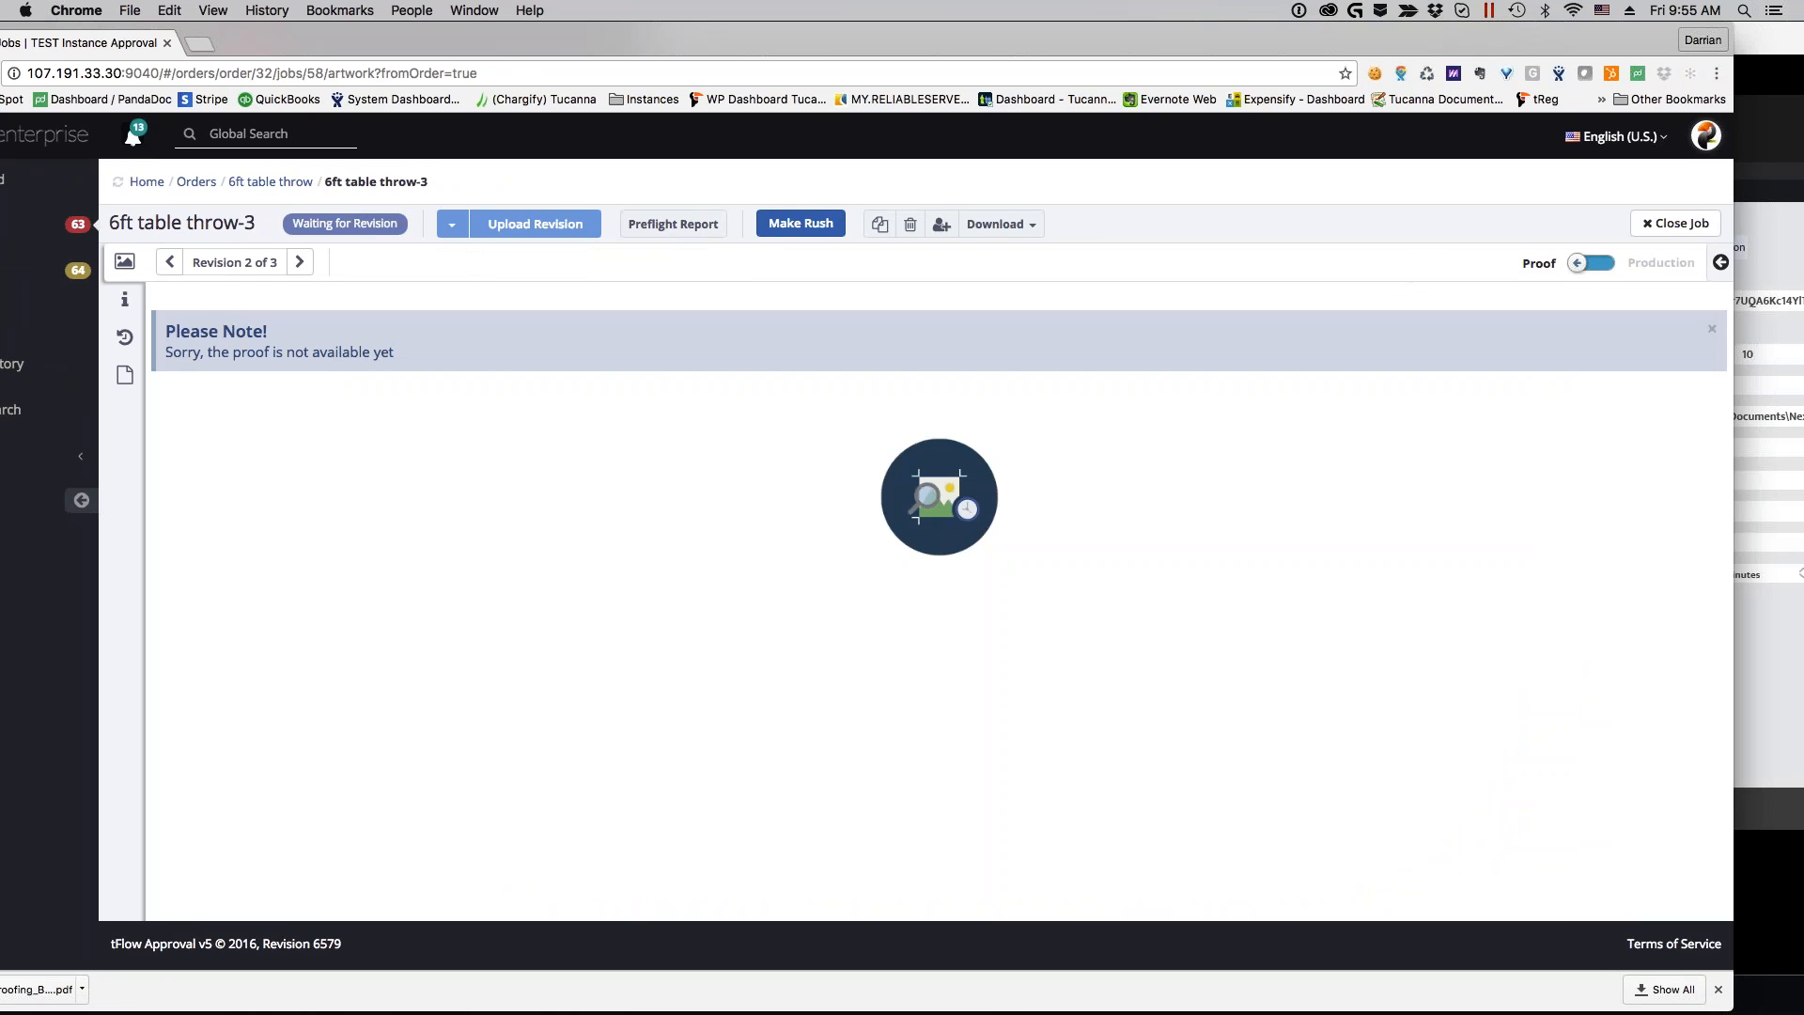
View the empty revision 3 of the job and return to revision 1
{"action": "left_click", "coordinate": [300, 262]}
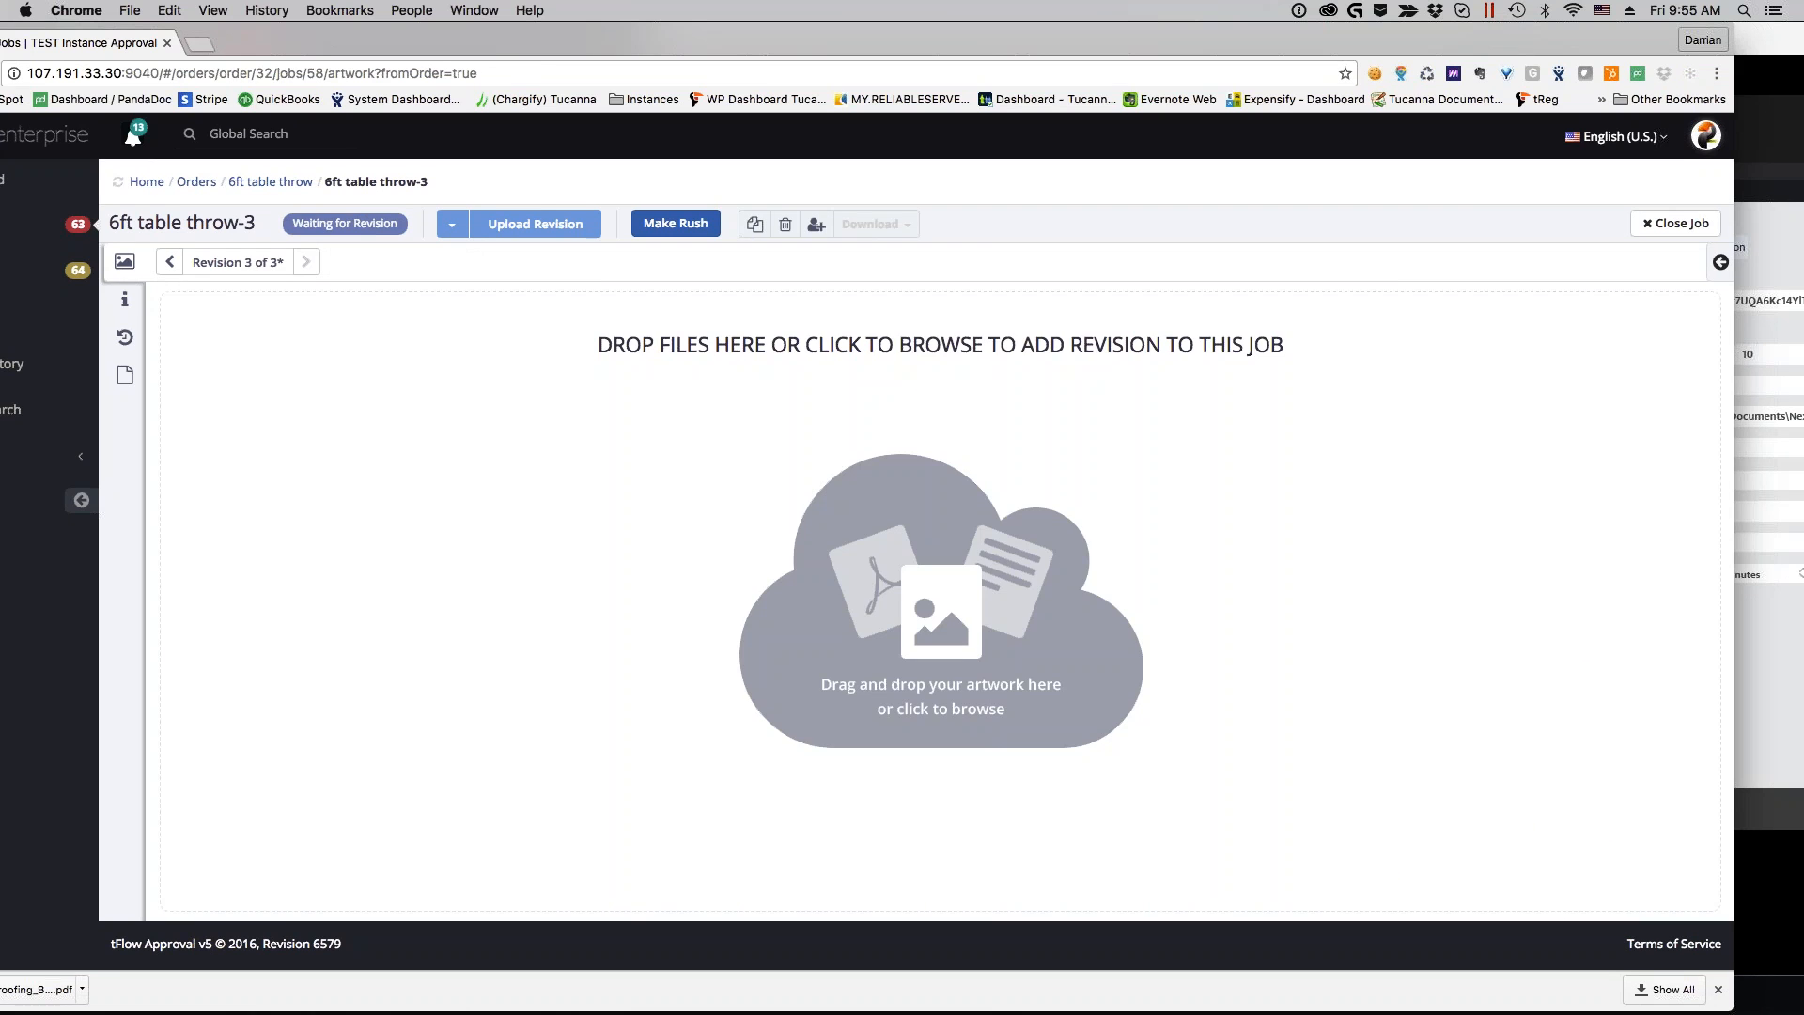
{"action": "left_click", "coordinate": [171, 264]}
{"action": "left_click", "coordinate": [171, 263]}
Go to the list of all jobs and open the Banners-4 job that is awaiting approval
{"action": "left_click_drag", "start_coordinate": [359, 51], "coordinate": [528, 52]}
{"action": "left_click", "coordinate": [118, 271]}
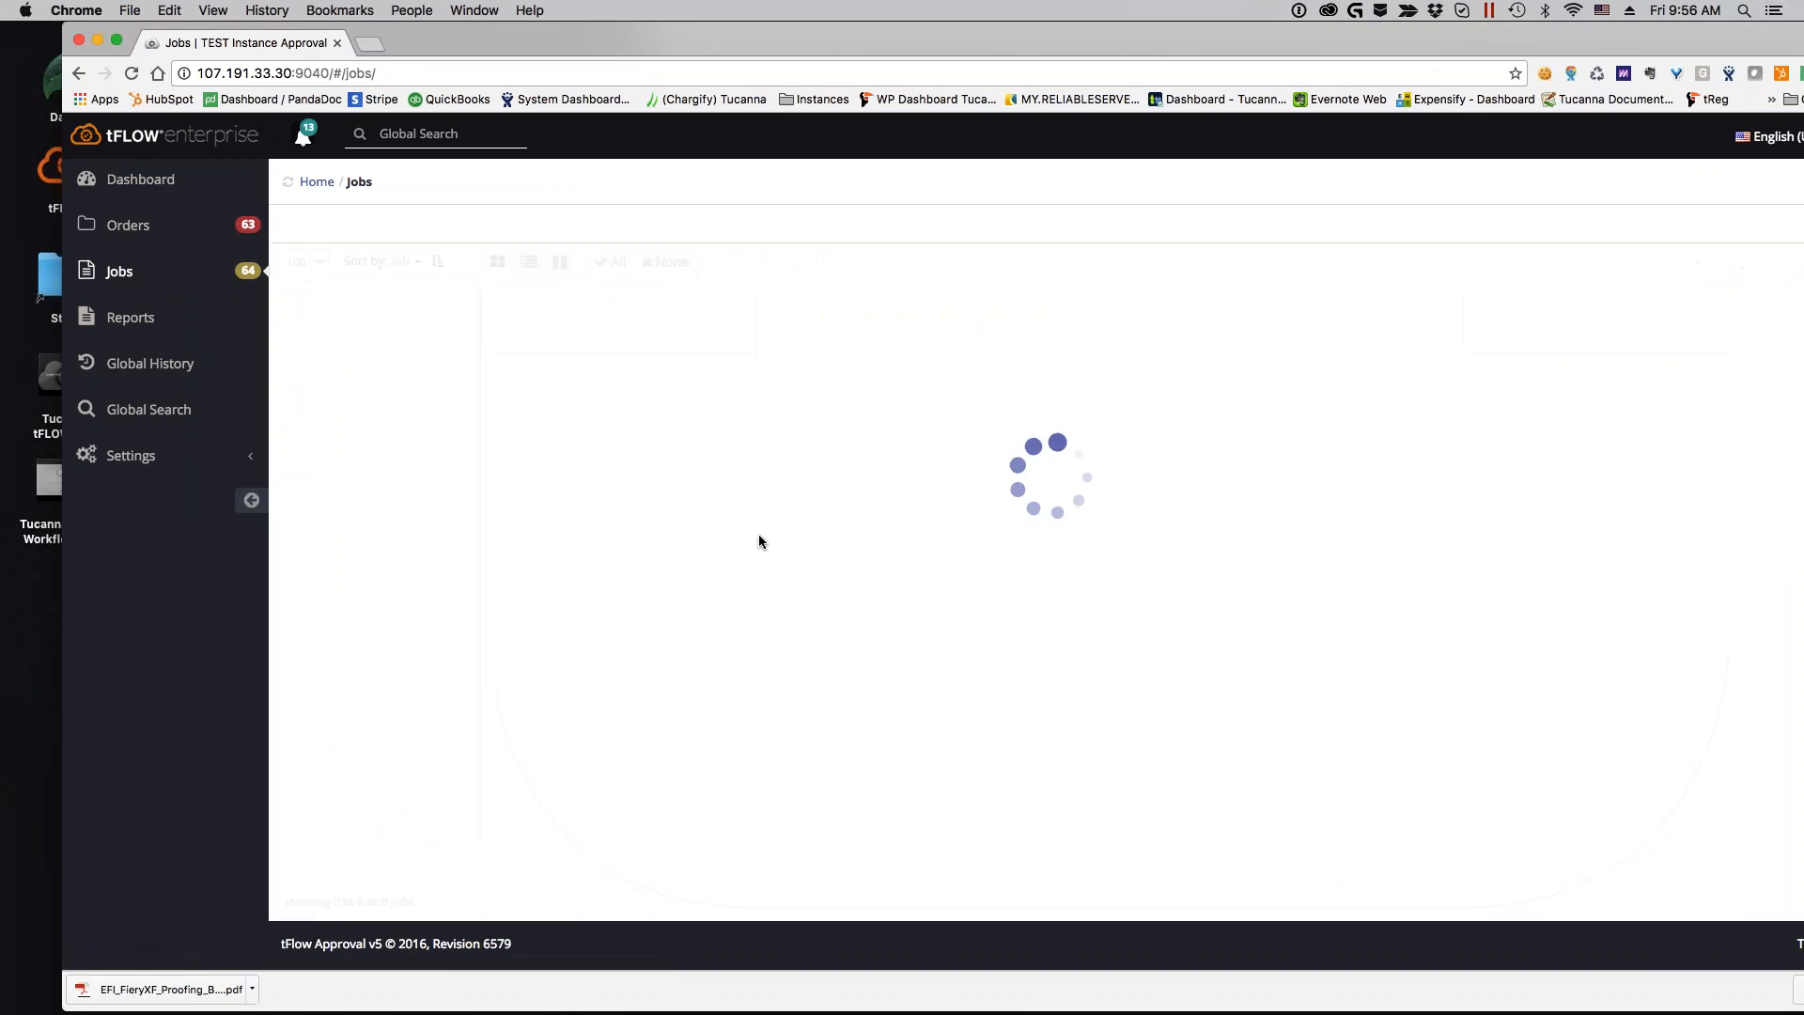
{"action": "left_click_drag", "start_coordinate": [1108, 41], "coordinate": [1057, 42]}
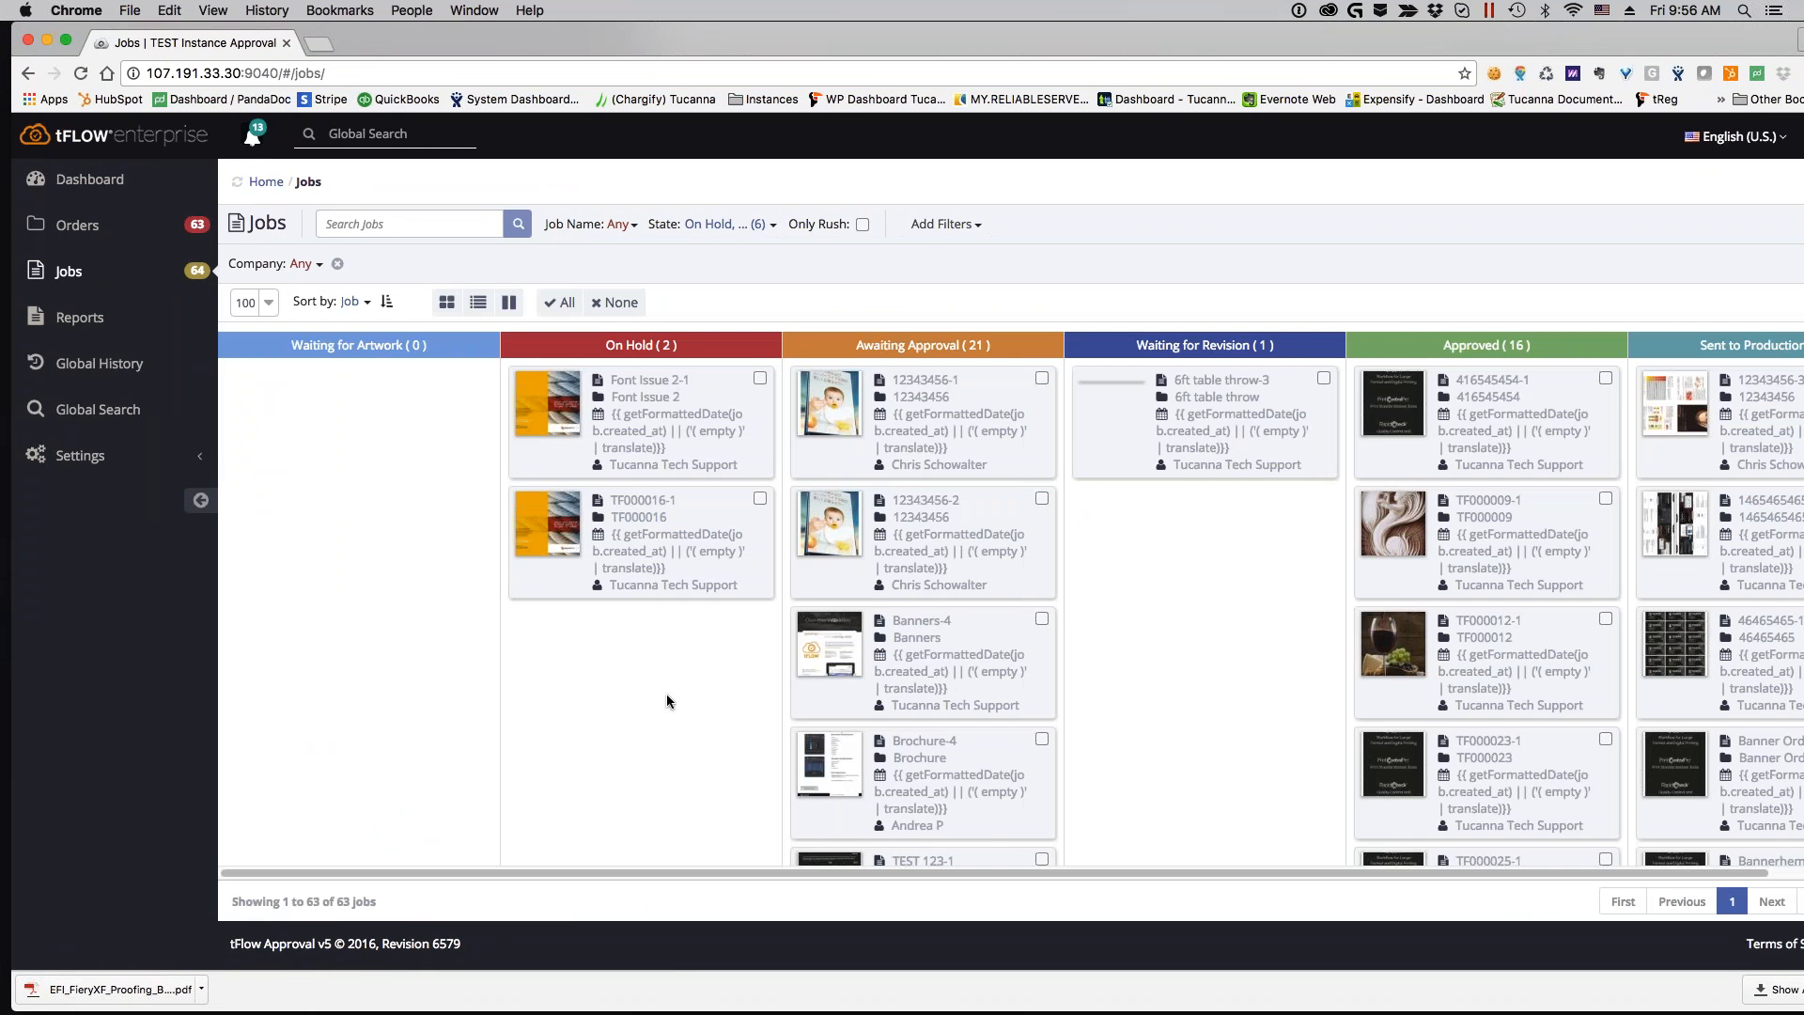
{"action": "left_click", "coordinate": [1041, 618]}
{"action": "left_click_drag", "start_coordinate": [1276, 38], "coordinate": [1239, 38]}
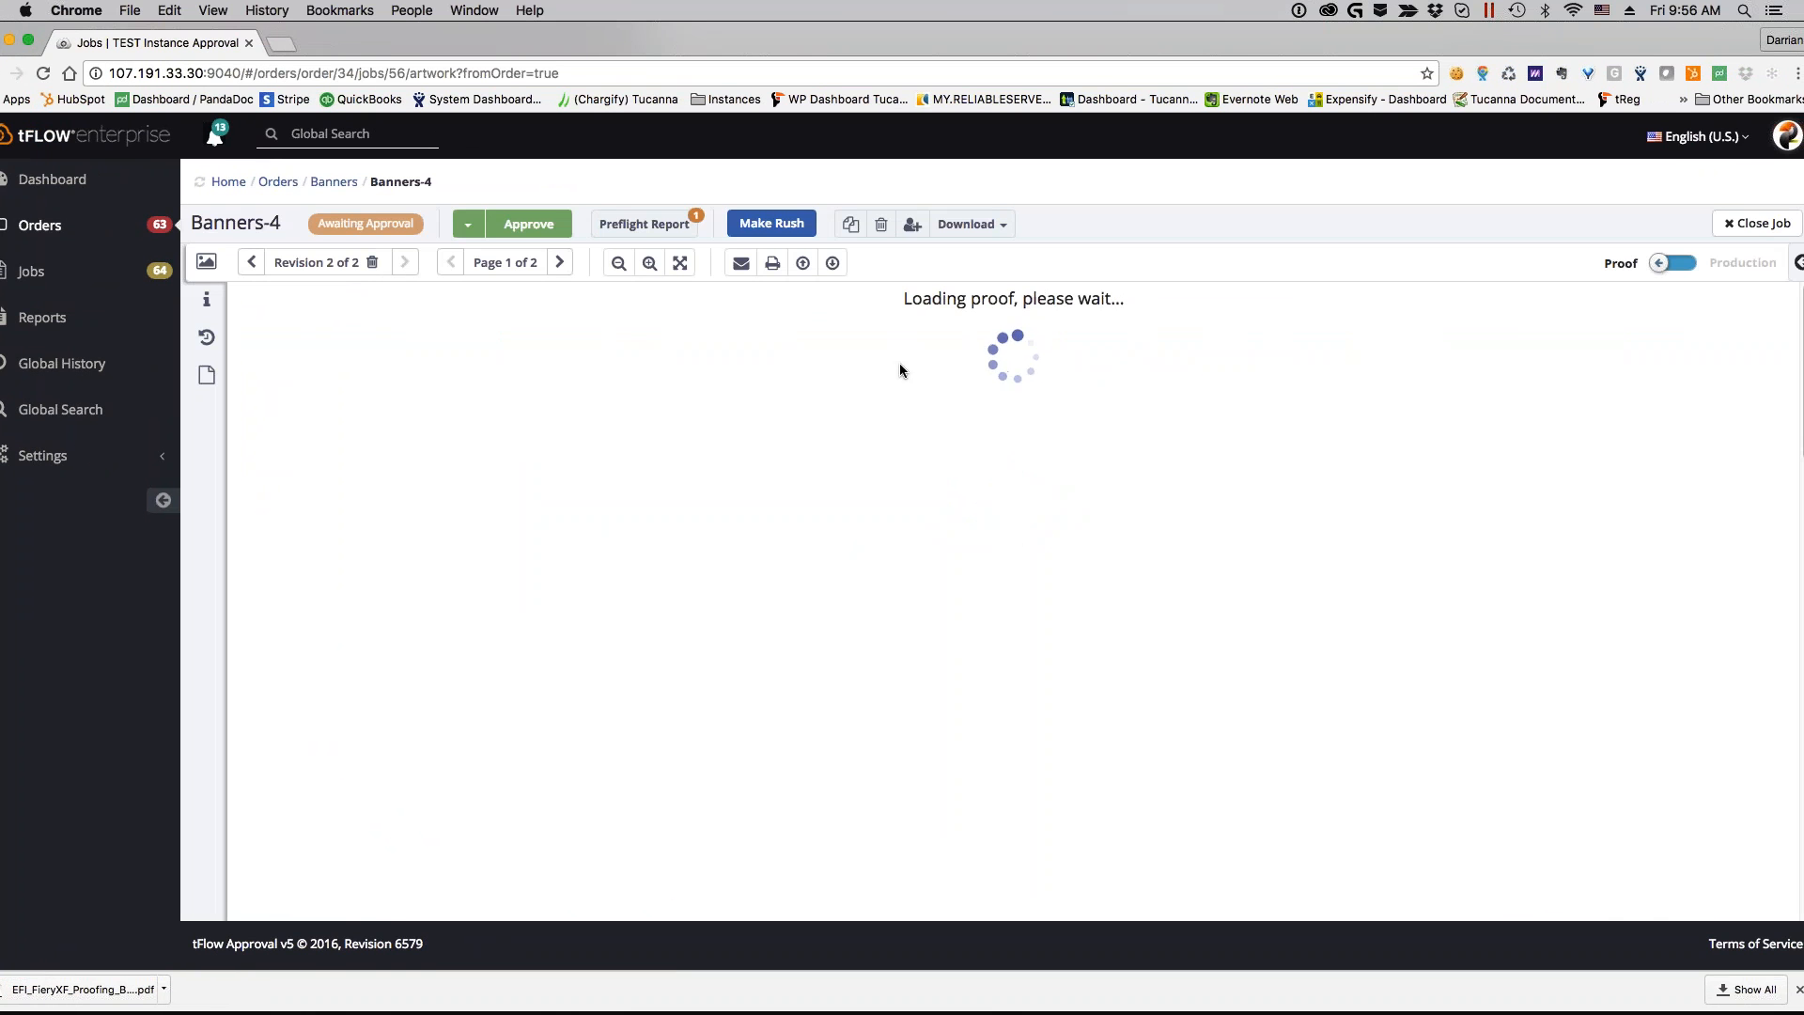
View the Upload Proof form for revision 2 of Banners-4 and cancel it without uploading a file
{"action": "left_click", "coordinate": [802, 262]}
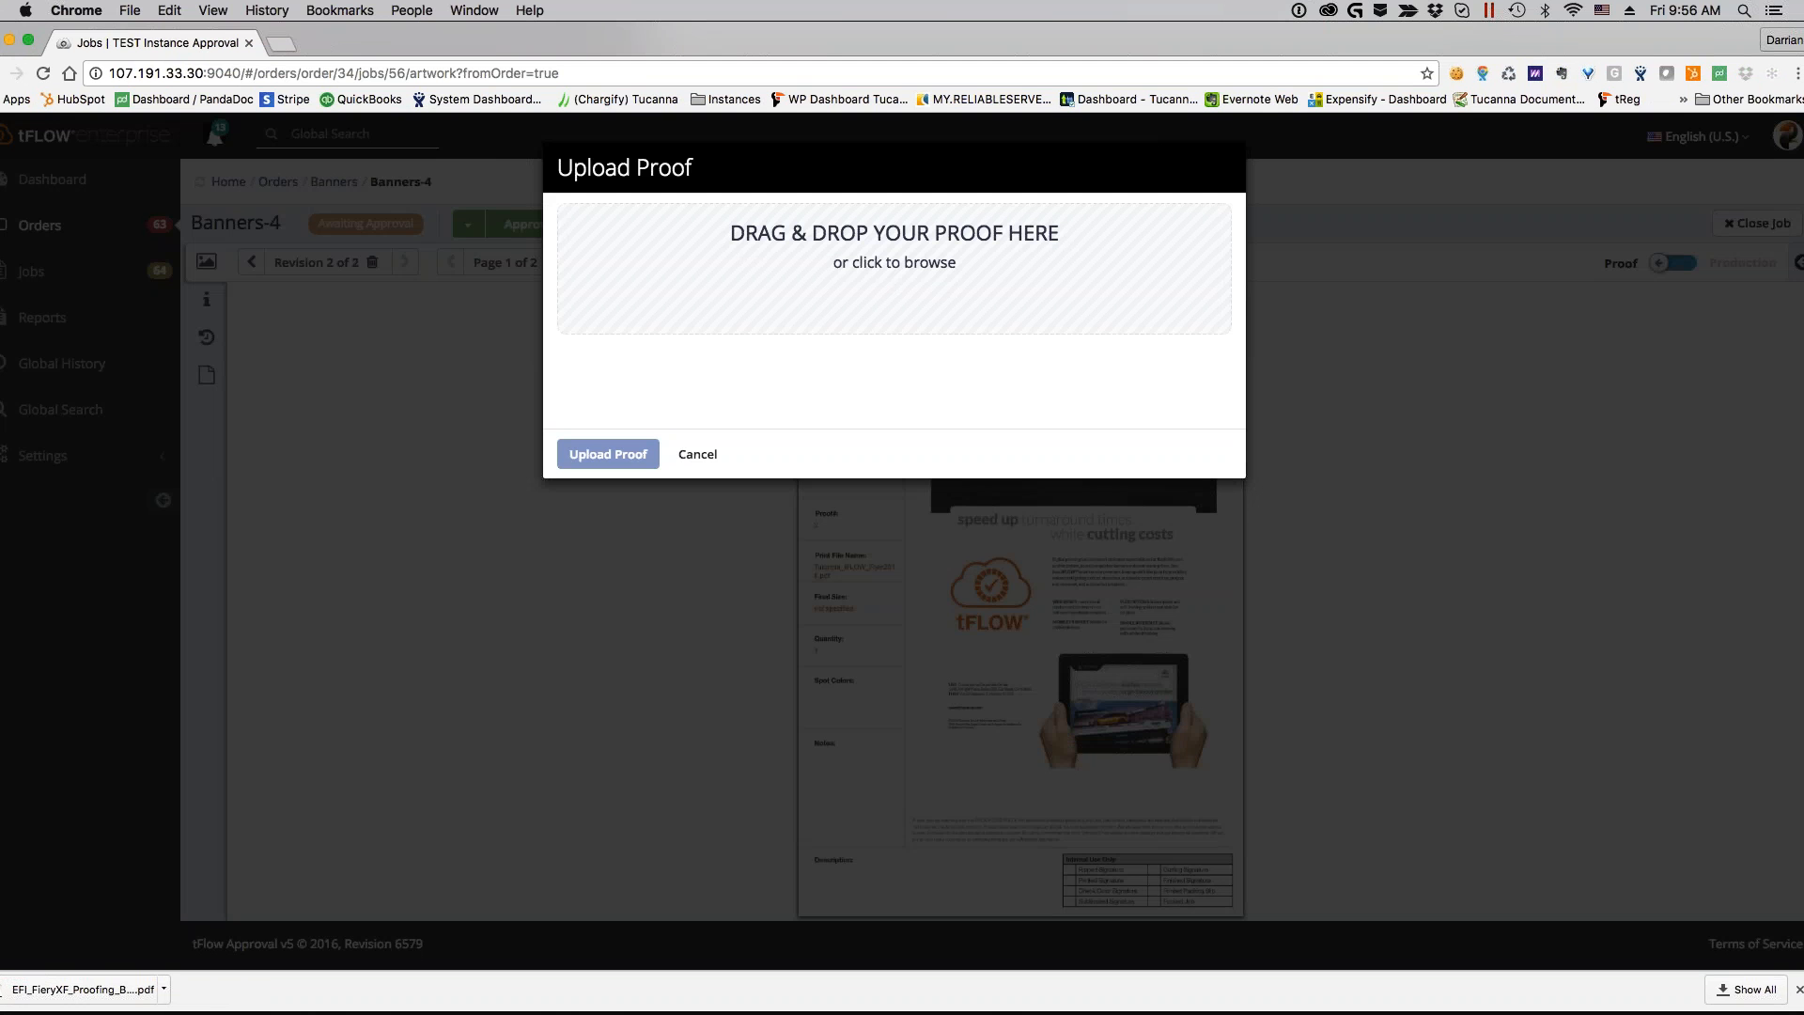
{"action": "left_click", "coordinate": [695, 455]}
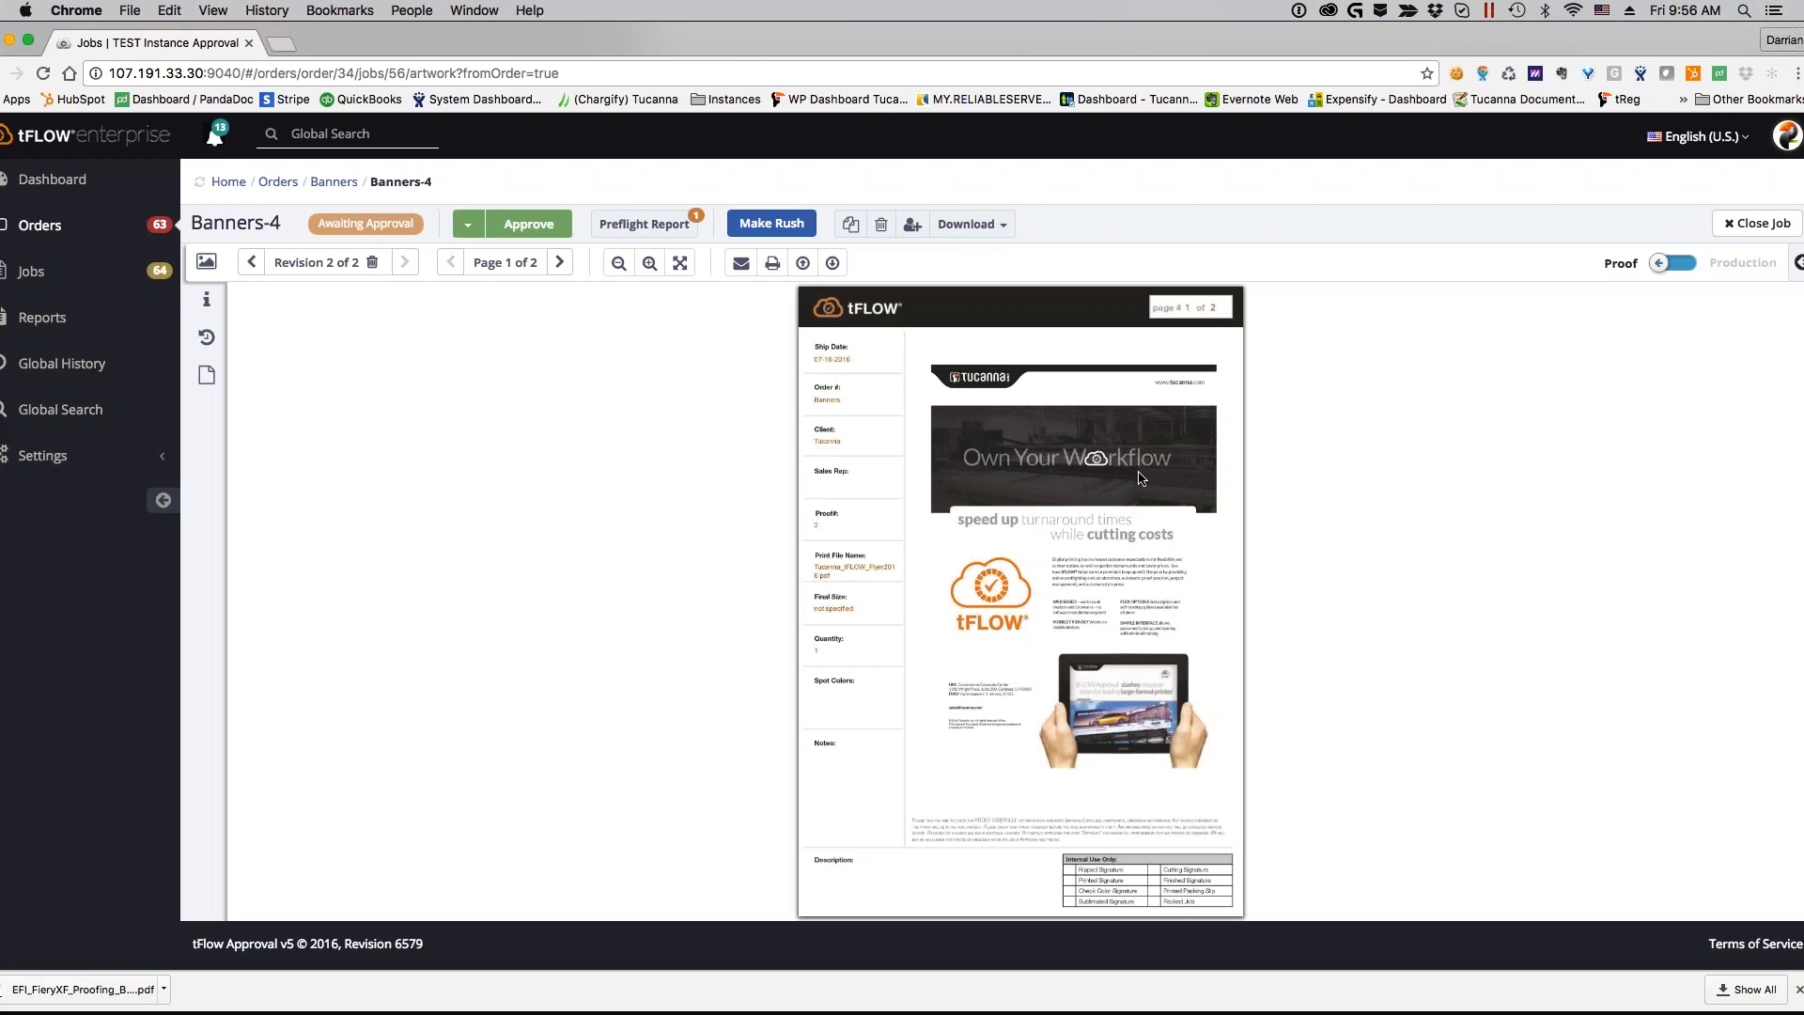
{"action": "left_click_drag", "start_coordinate": [1103, 47], "coordinate": [1075, 47]}
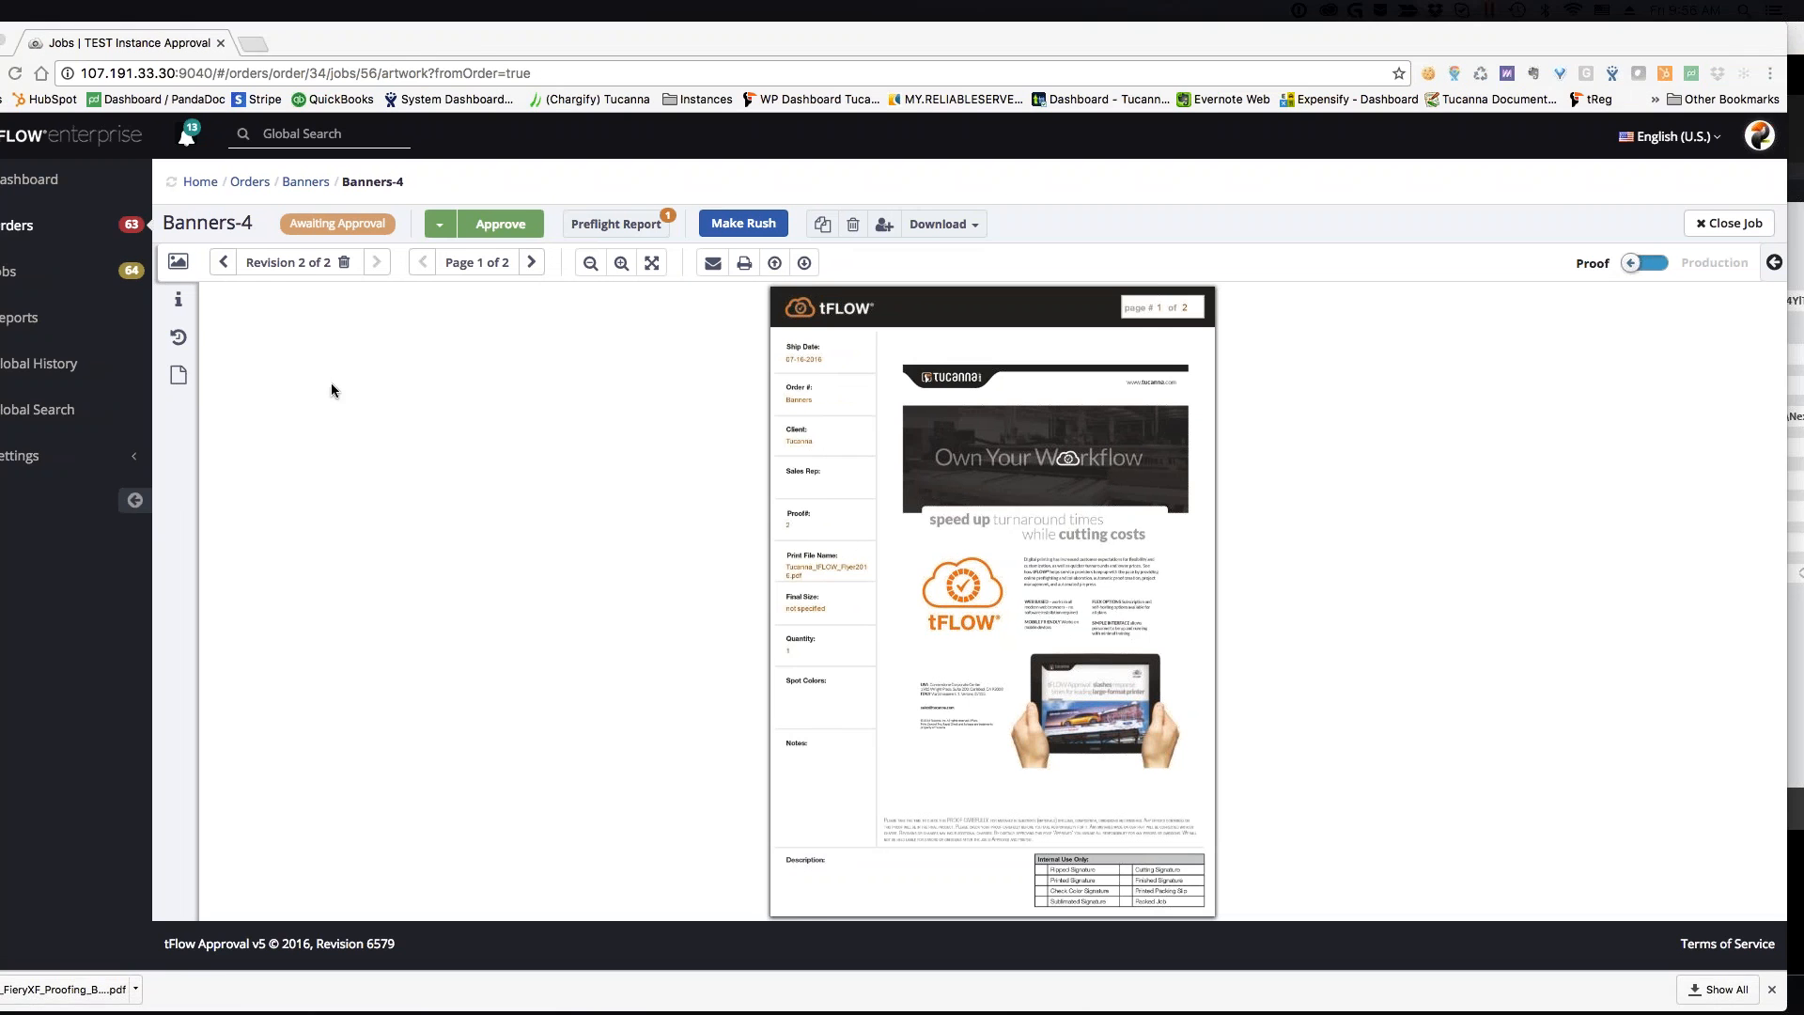
{"action": "left_click_drag", "start_coordinate": [473, 54], "coordinate": [521, 47]}
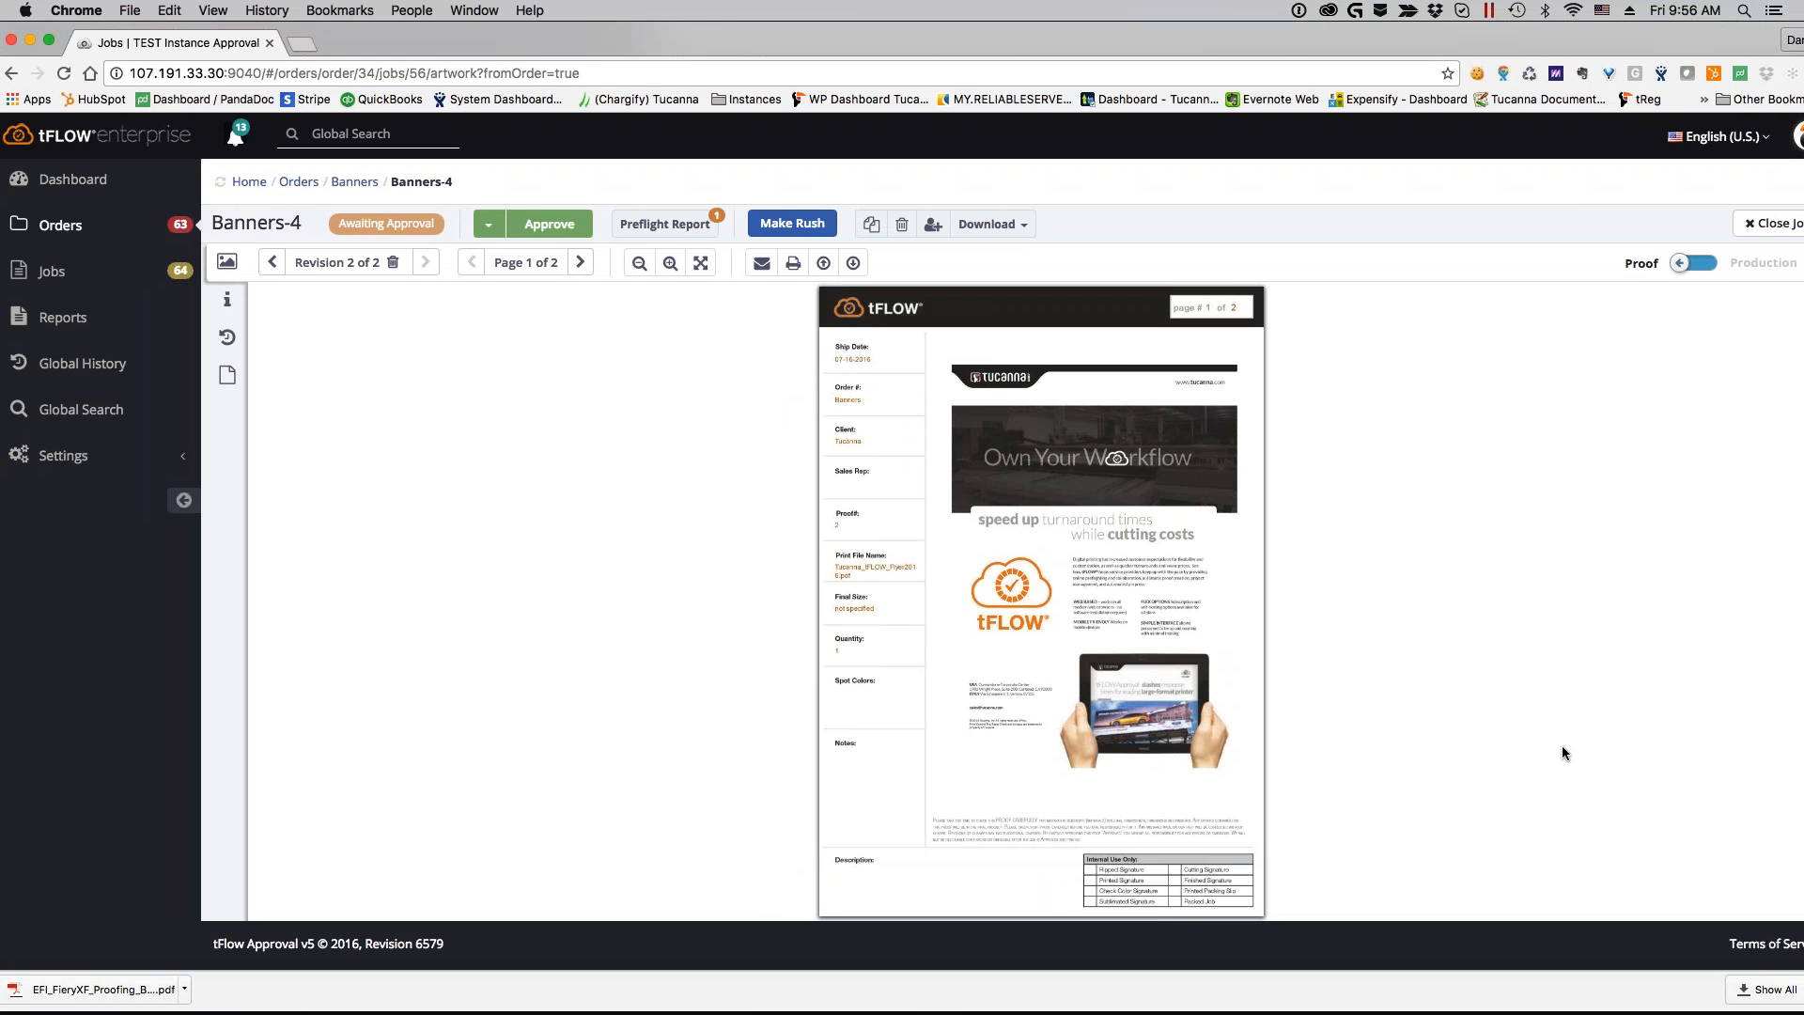
Switch to Acrobat and advance the tFLOW Webinar August 12.pdf presentation to its closing page 11
{"action": "mouse_move", "coordinate": [1077, 1013]}
{"action": "key", "text": "super+Tab"}
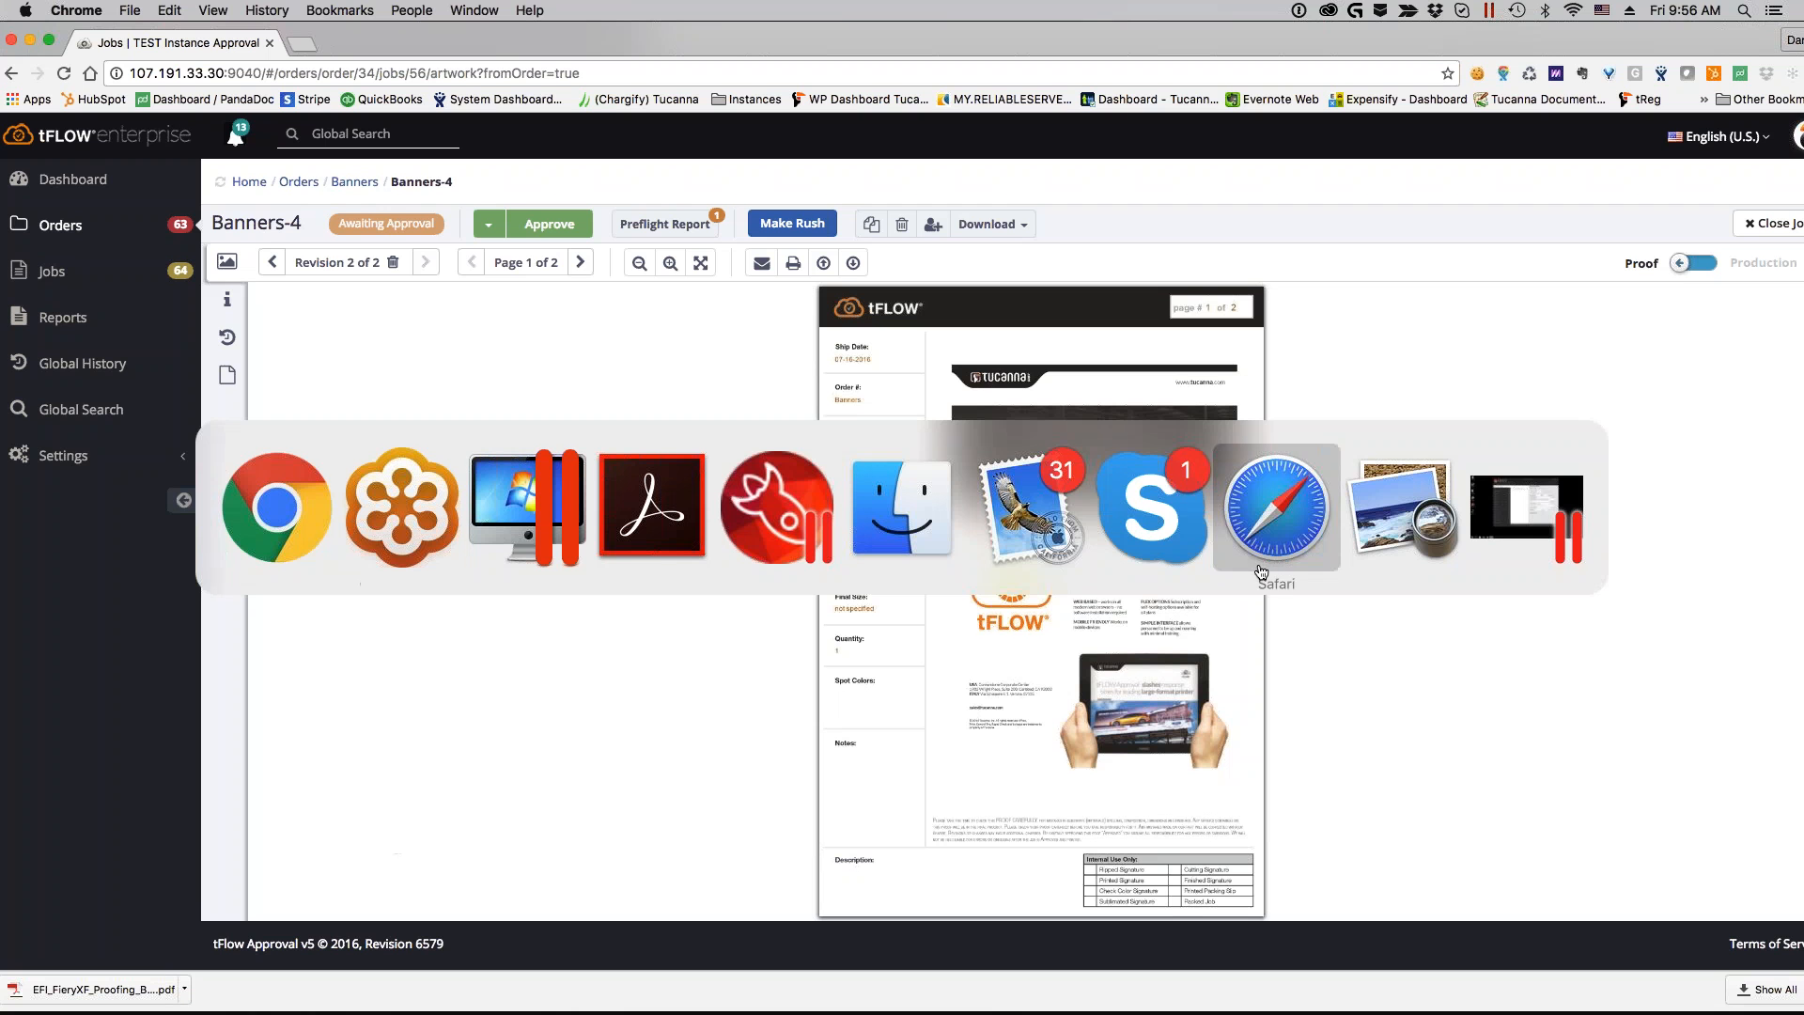
{"action": "left_click", "coordinate": [670, 539]}
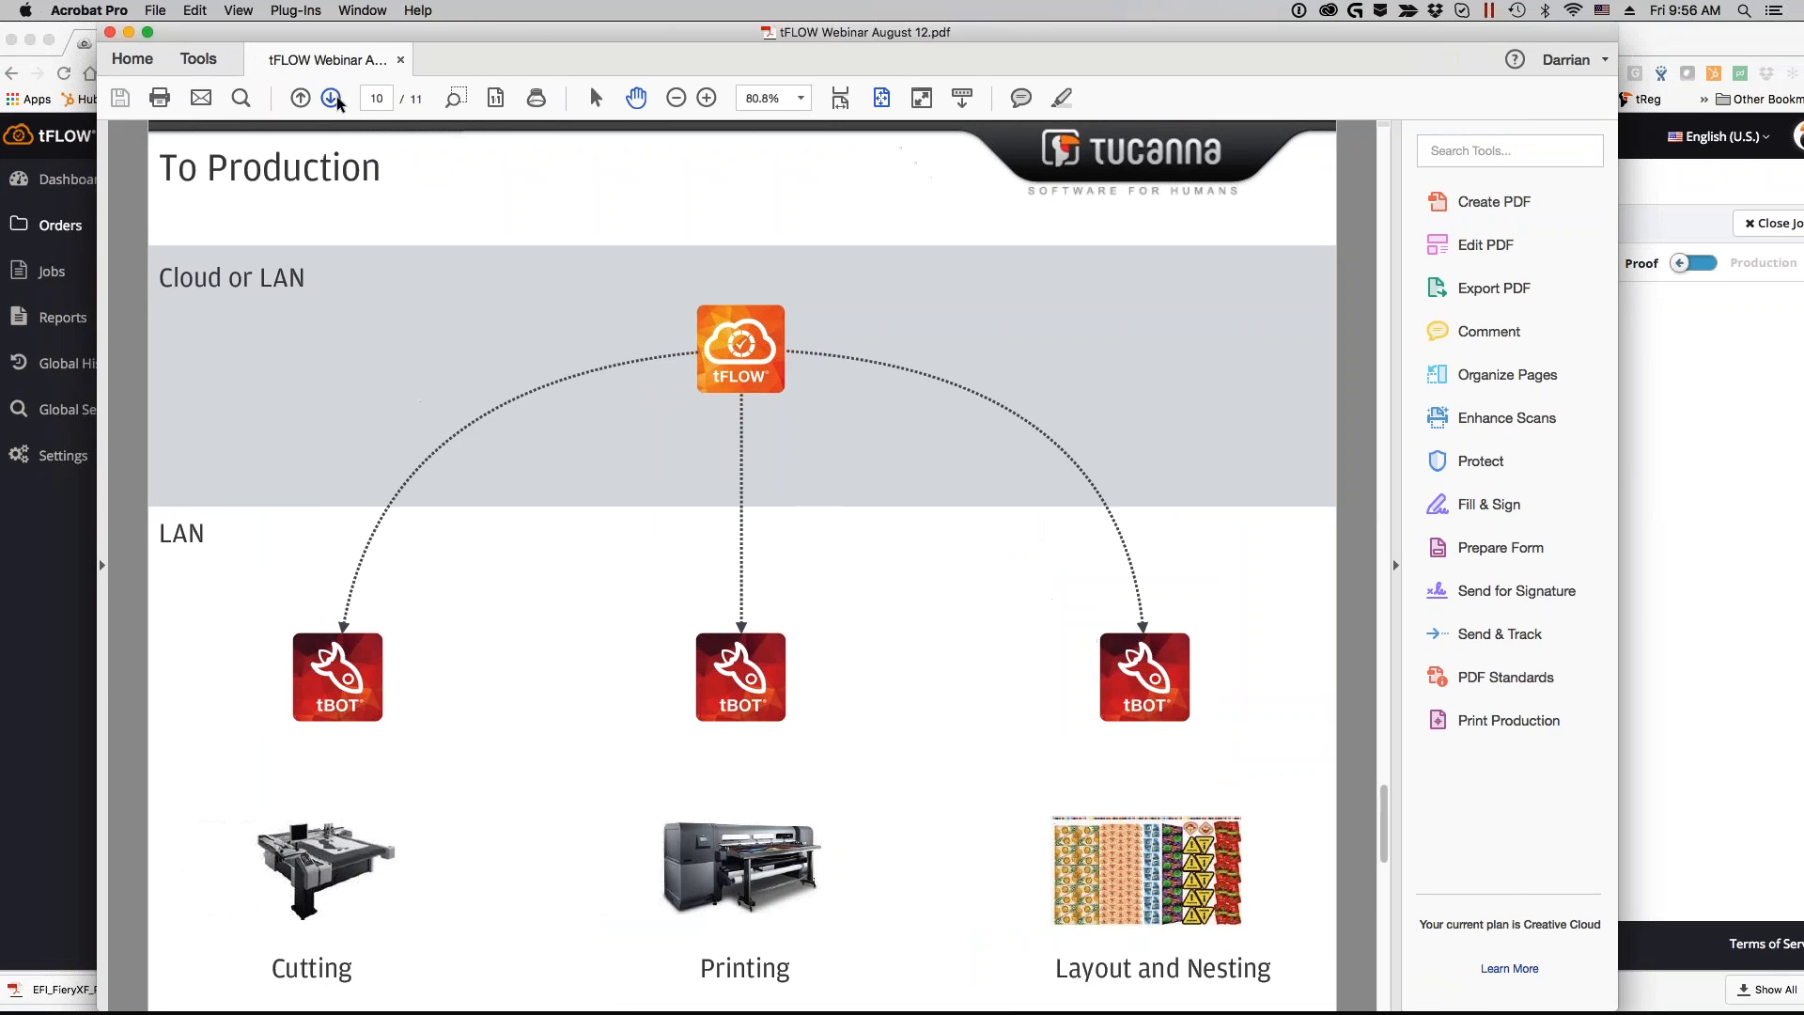
{"action": "left_click", "coordinate": [332, 98]}
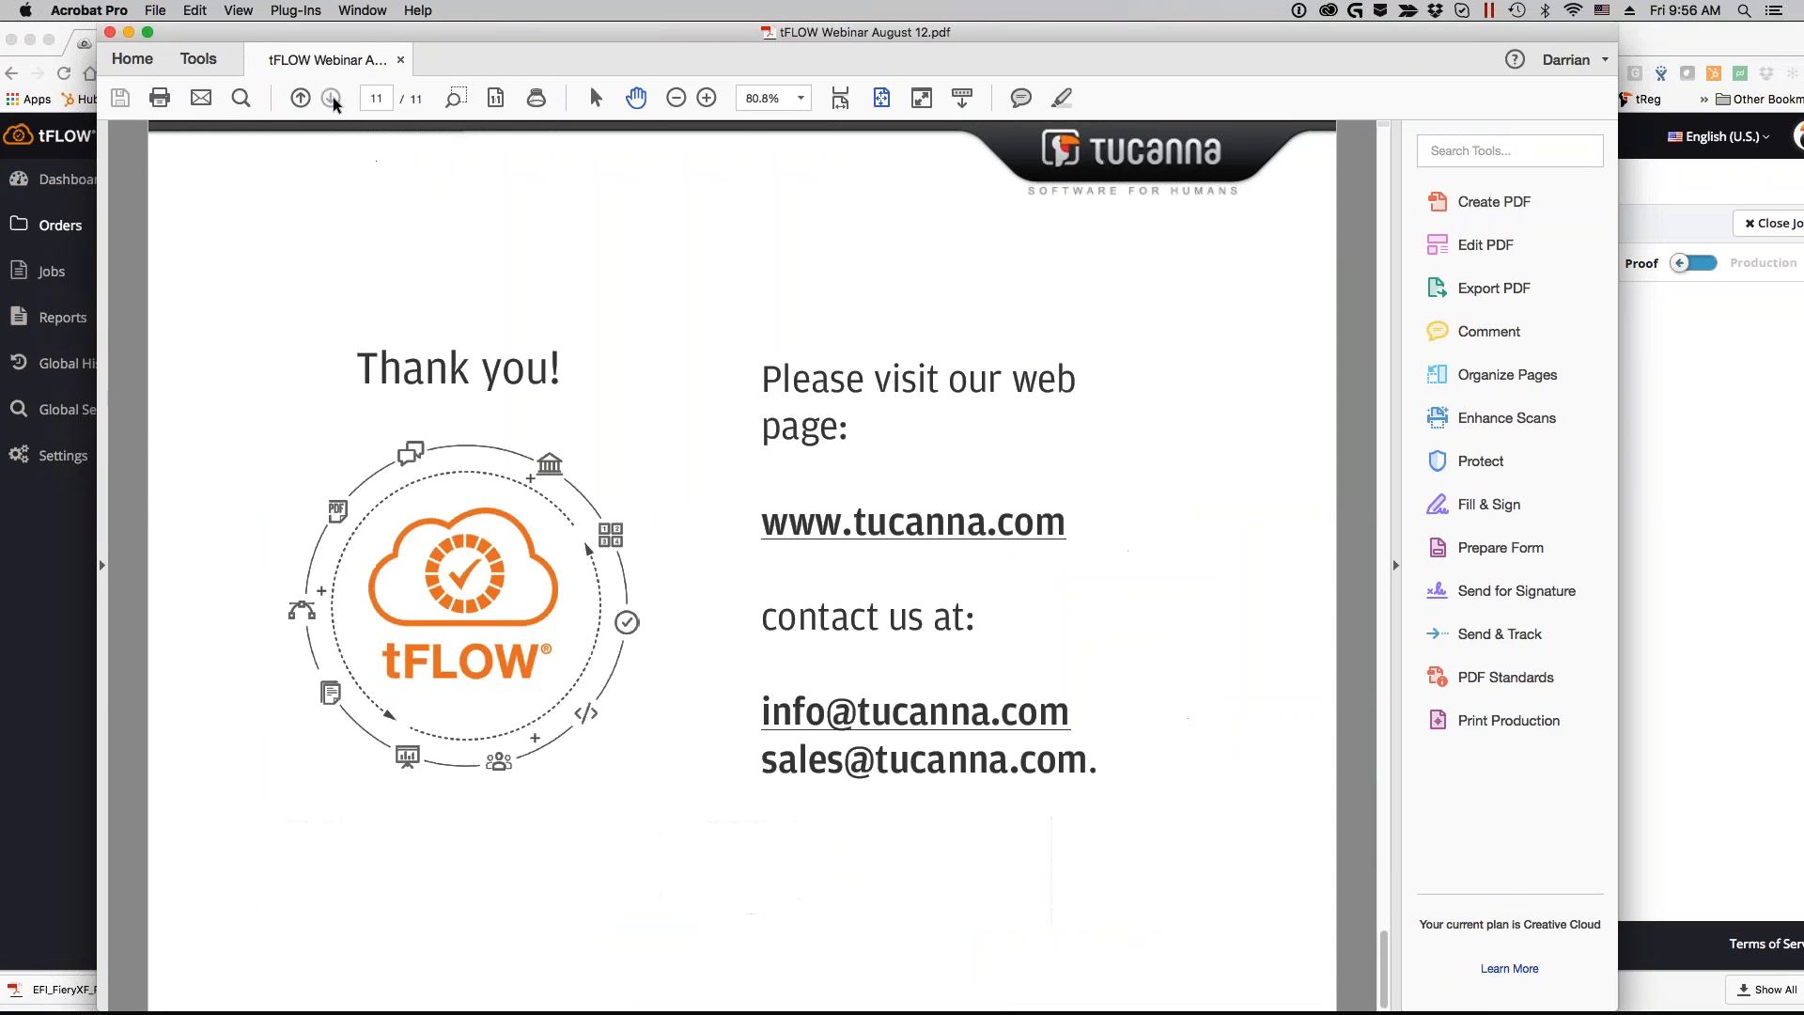